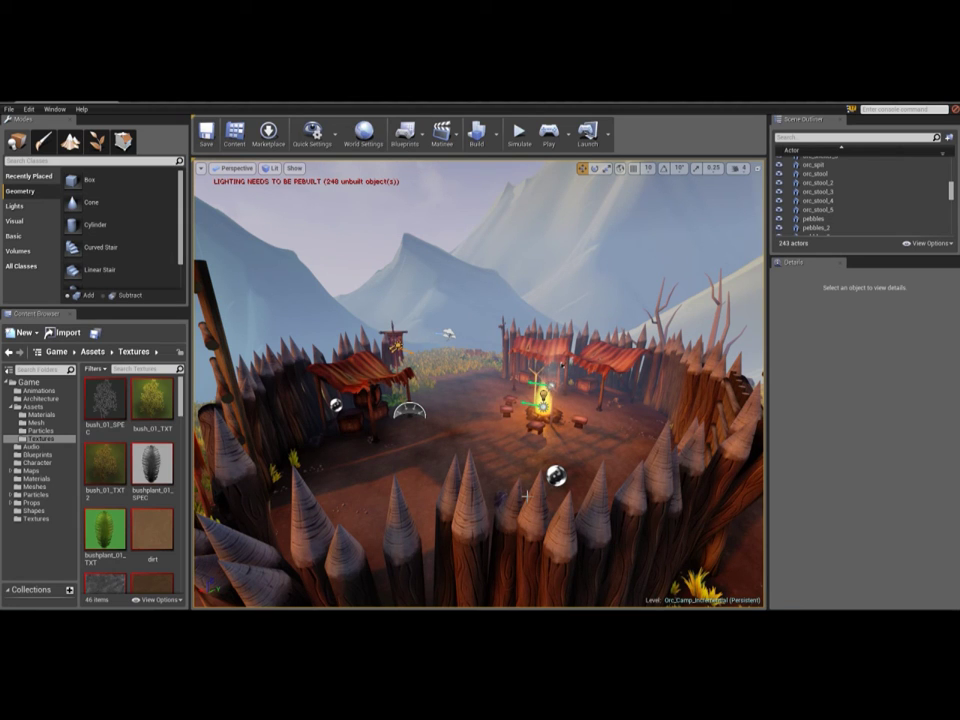
Open the Mesh folder under Game > Assets and browse the orc camp's static meshes.
{"action": "key", "text": "s"}
{"action": "right_click_drag", "start_coordinate": [481, 471], "coordinate": [508, 501]}
{"action": "key", "text": "w"}
{"action": "left_click", "coordinate": [36, 423]}
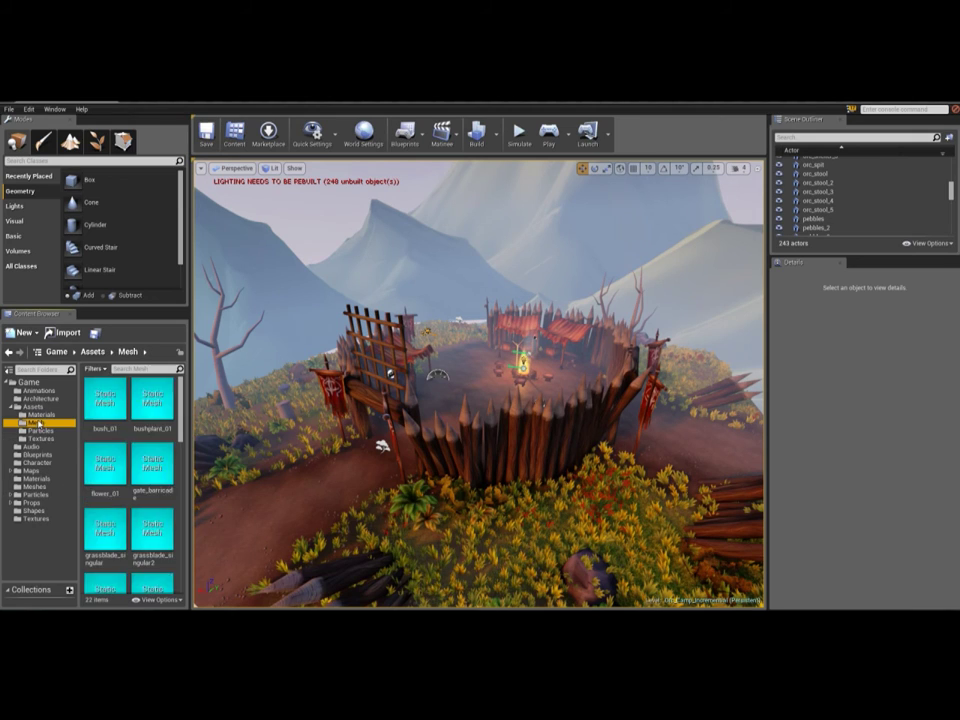
{"action": "scroll", "coordinate": [128, 437], "scroll_direction": "down", "scroll_amount": 2}
{"action": "scroll", "coordinate": [128, 437], "scroll_direction": "down", "scroll_amount": 3}
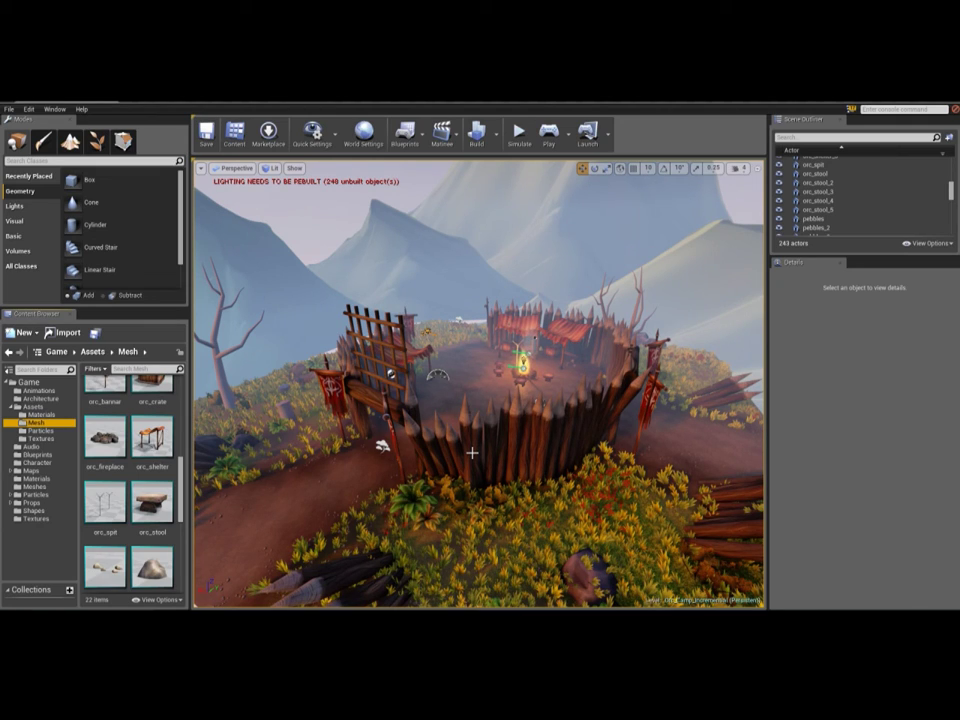
Examine the orc camp's campfire, stools, shelters, banners and palisade up close.
{"action": "key", "text": "w"}
{"action": "right_click_drag", "start_coordinate": [536, 429], "coordinate": [630, 436]}
{"action": "key", "text": "w"}
{"action": "scroll", "coordinate": [453, 377], "scroll_direction": "up", "scroll_amount": 1}
{"action": "key", "text": "g"}
{"action": "right_click_drag", "start_coordinate": [453, 379], "coordinate": [518, 379]}
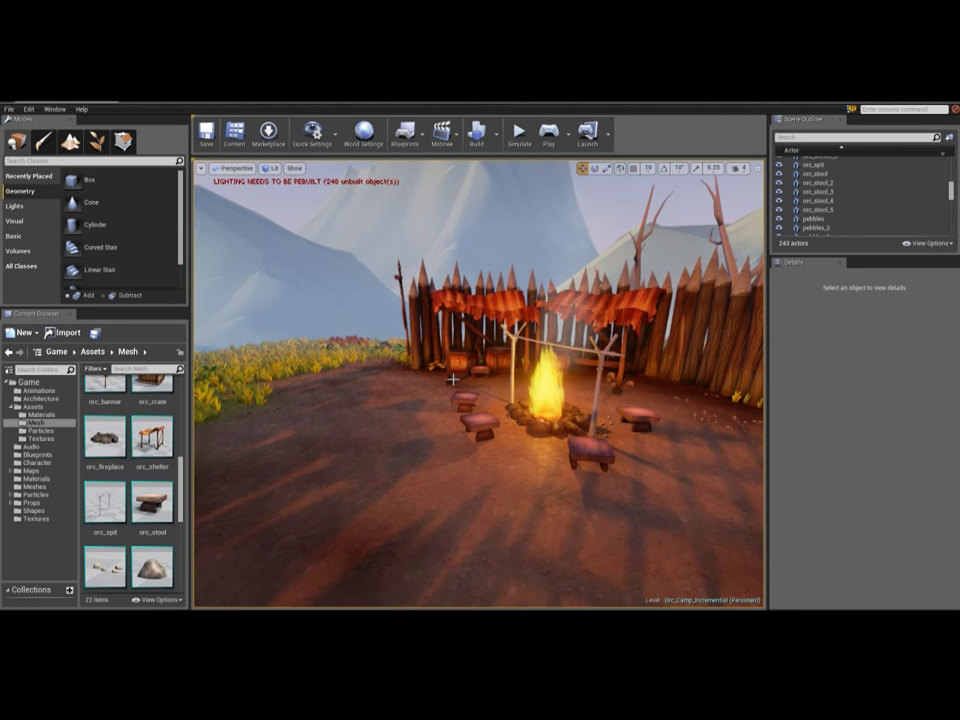
{"action": "key", "text": "w"}
{"action": "mouse_move", "coordinate": [446, 381]}
{"action": "right_mouse_down"}
{"action": "mouse_move", "coordinate": [480, 381]}
{"action": "mouse_move", "coordinate": [452, 380]}
{"action": "right_mouse_up"}
{"action": "key", "text": "s"}
{"action": "right_click_drag", "start_coordinate": [506, 325], "coordinate": [506, 325]}
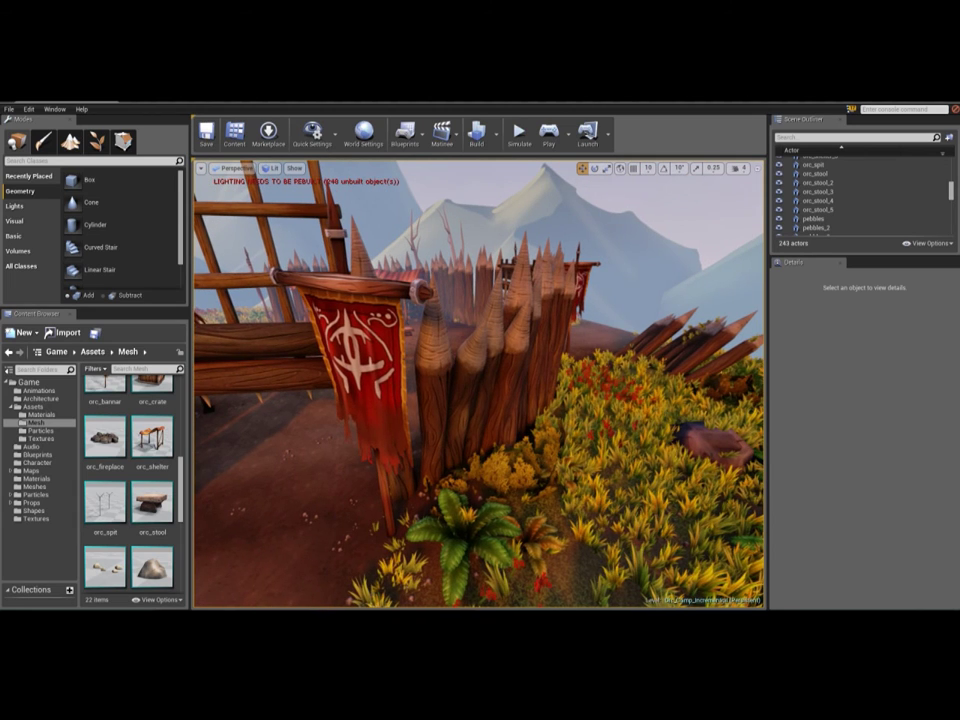
{"action": "right_click_drag", "start_coordinate": [555, 387], "coordinate": [555, 387]}
{"action": "right_click_drag", "start_coordinate": [396, 380], "coordinate": [396, 380]}
{"action": "right_click_drag", "start_coordinate": [475, 471], "coordinate": [455, 438]}
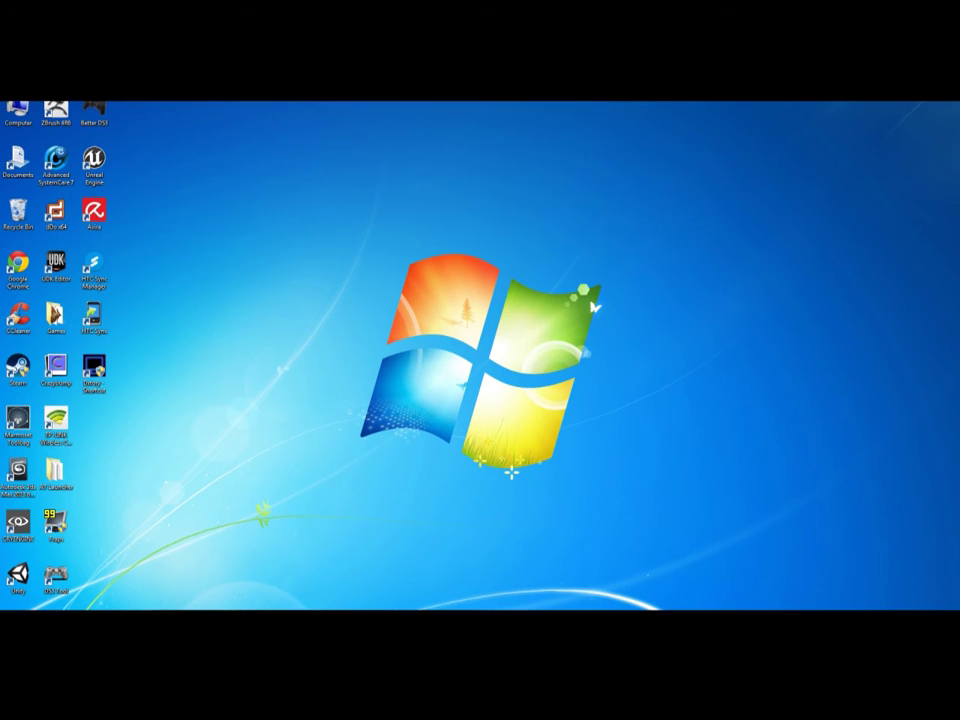
Switch to 3ds Max, maximise its window and show the empty scene in the perspective view.
{"action": "left_click", "coordinate": [418, 619]}
{"action": "key", "text": "alt+w"}
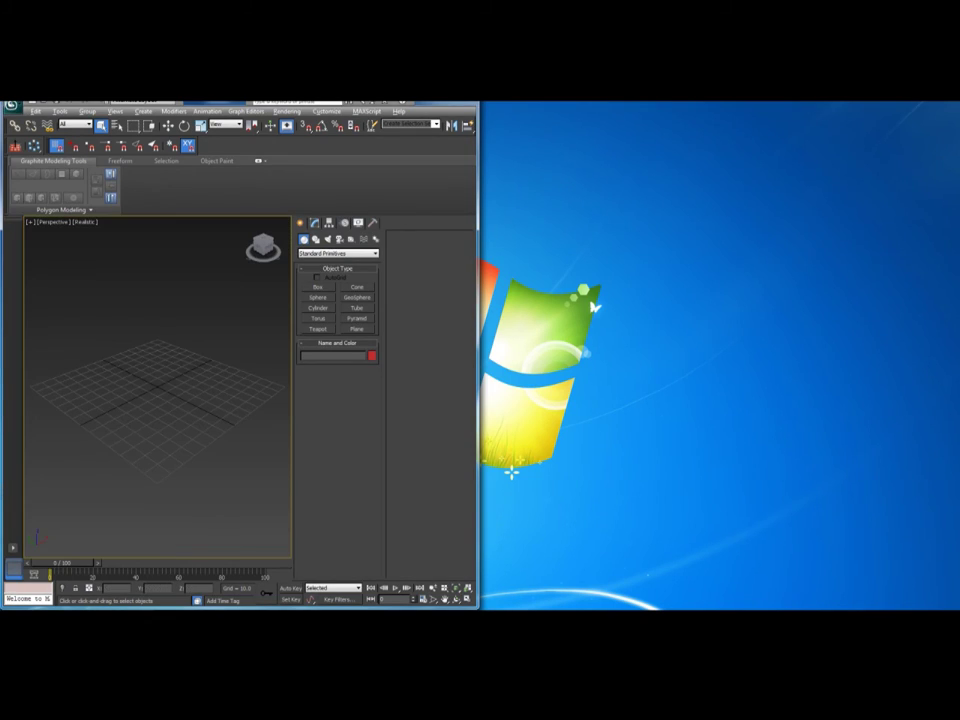
{"action": "key", "text": "super+Up"}
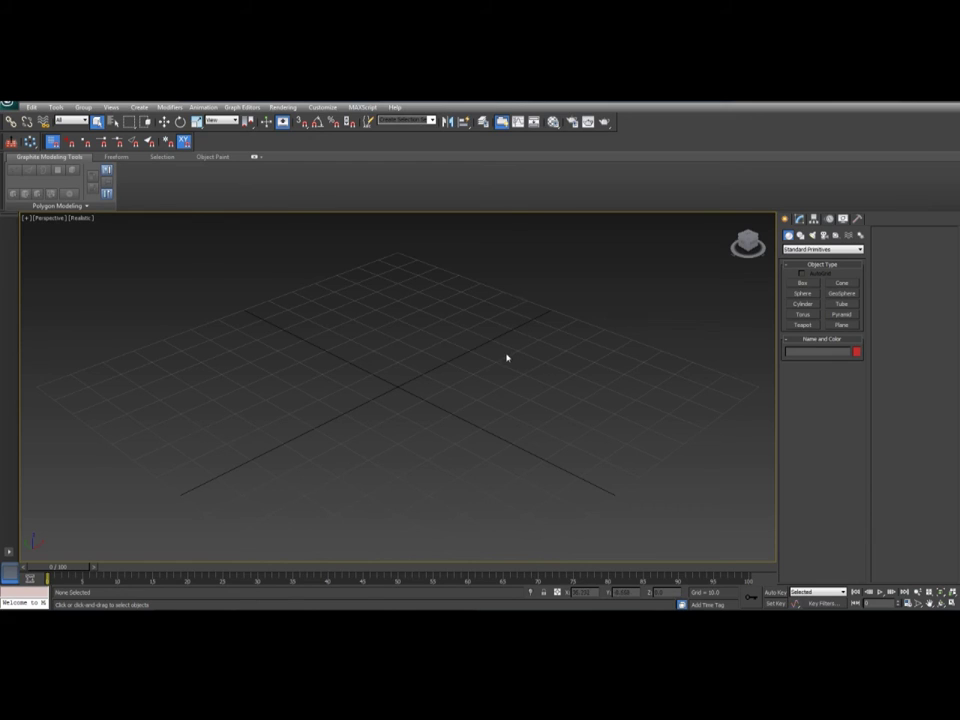
{"action": "key", "text": "f"}
{"action": "key", "text": "p"}
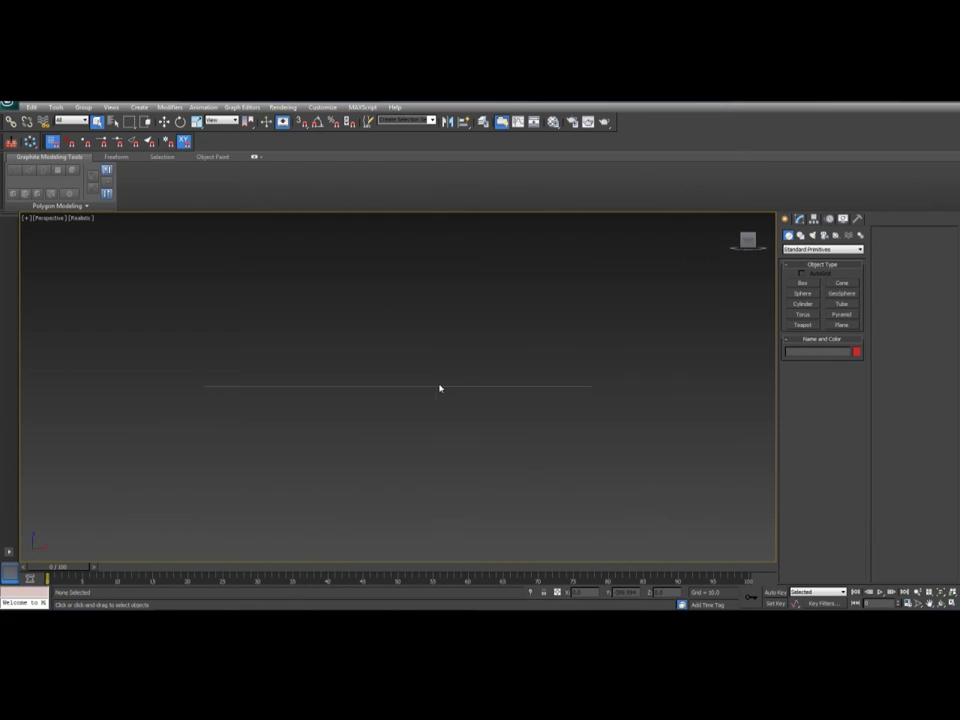
{"action": "middle_click_drag", "start_coordinate": [437, 402], "coordinate": [463, 385], "text": "alt"}
{"action": "key", "text": "f"}
{"action": "key", "text": "p"}
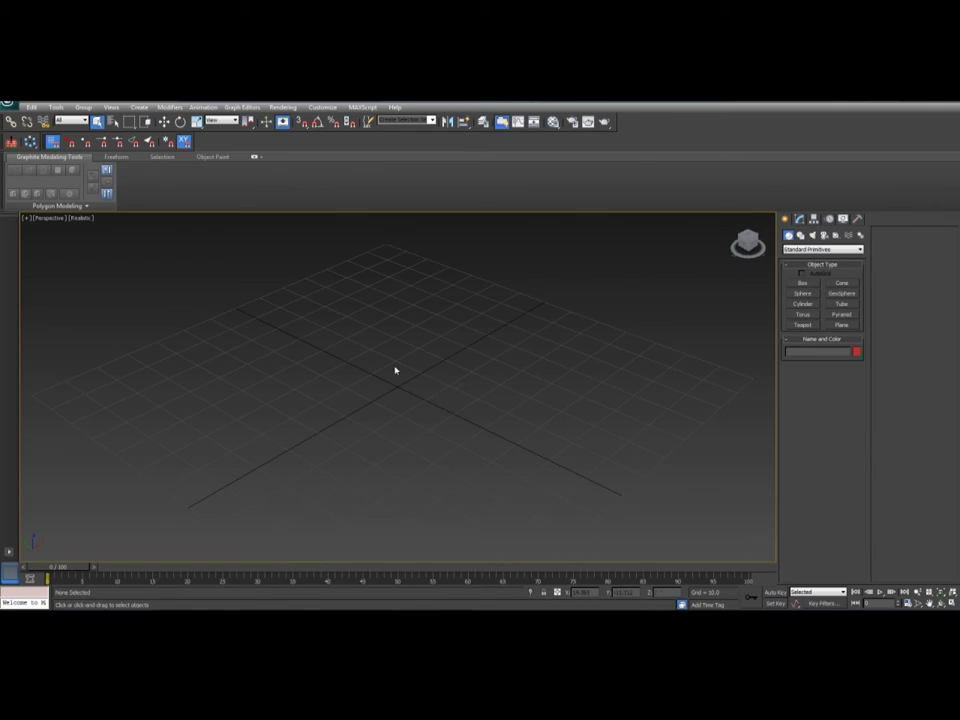
{"action": "left_click", "coordinate": [810, 285]}
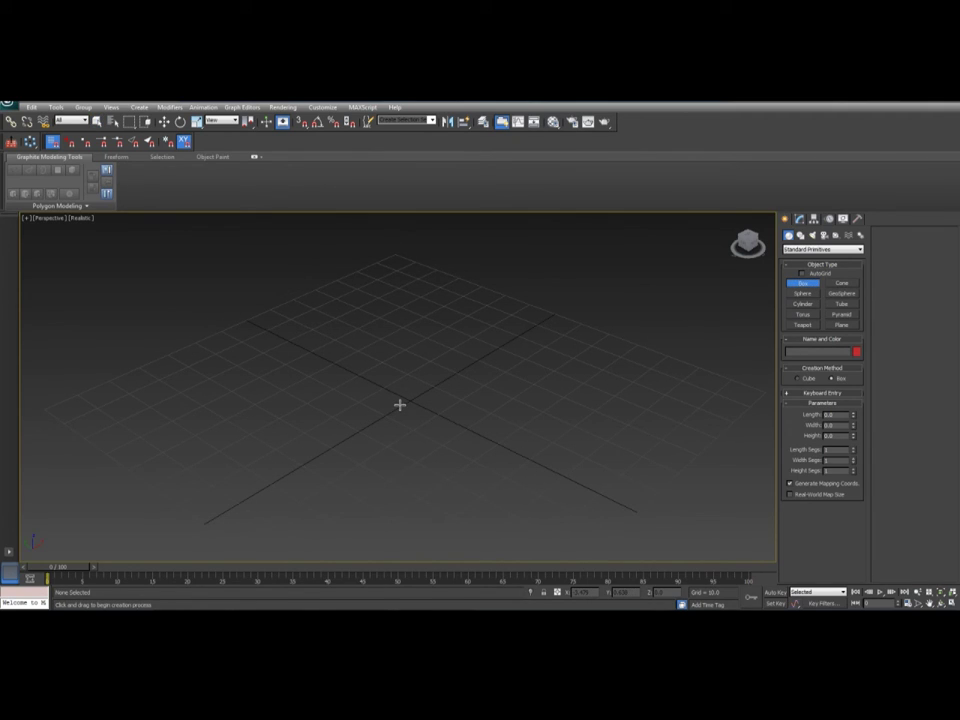
{"action": "scroll", "coordinate": [414, 418], "scroll_direction": "up", "scroll_amount": 3}
{"action": "middle_click_drag", "start_coordinate": [432, 418], "coordinate": [421, 391], "text": "alt"}
{"action": "key", "text": "w"}
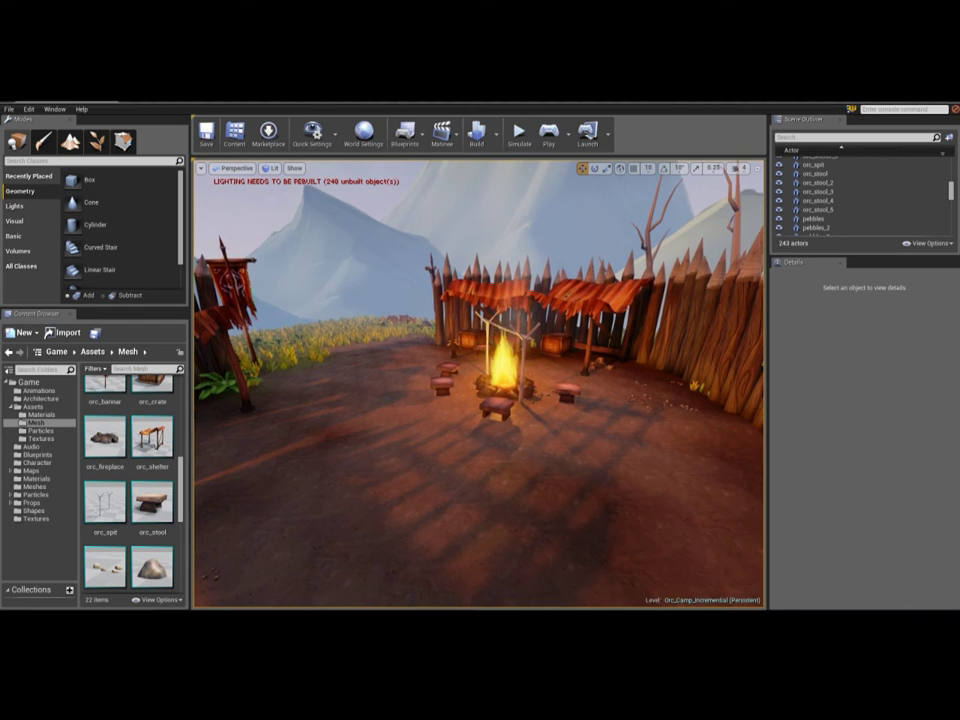
Switch to Unreal Engine and examine the camp's gate, banners, wooden posts and ground pebbles.
{"action": "right_click_drag", "start_coordinate": [390, 506], "coordinate": [390, 506]}
{"action": "right_click_drag", "start_coordinate": [450, 505], "coordinate": [450, 505]}
{"action": "right_click_drag", "start_coordinate": [481, 463], "coordinate": [470, 421]}
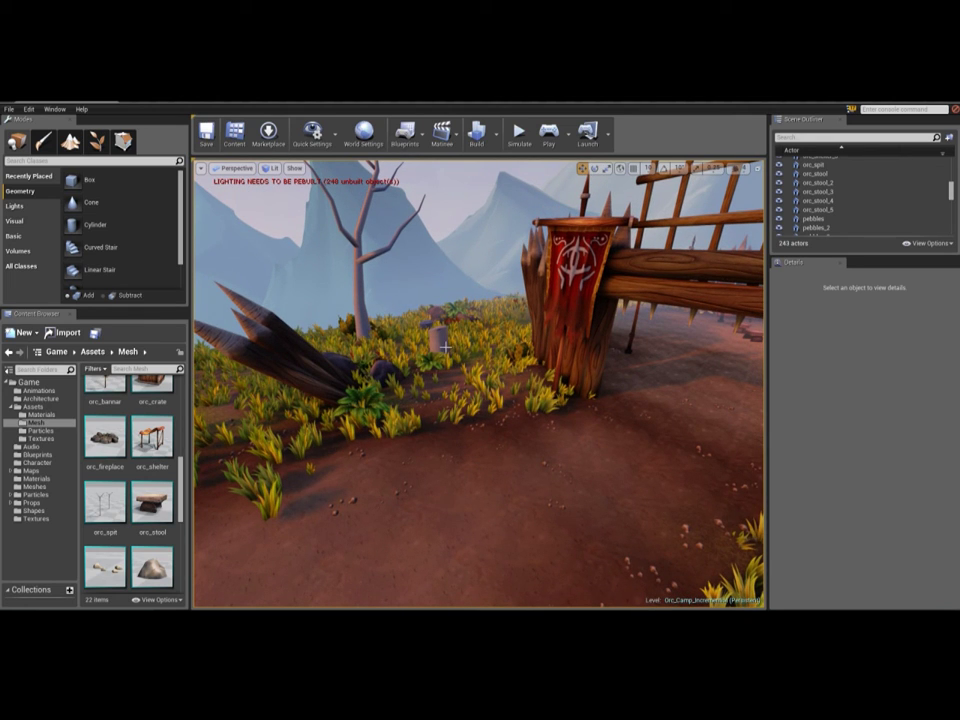
{"action": "right_click_drag", "start_coordinate": [494, 365], "coordinate": [494, 365]}
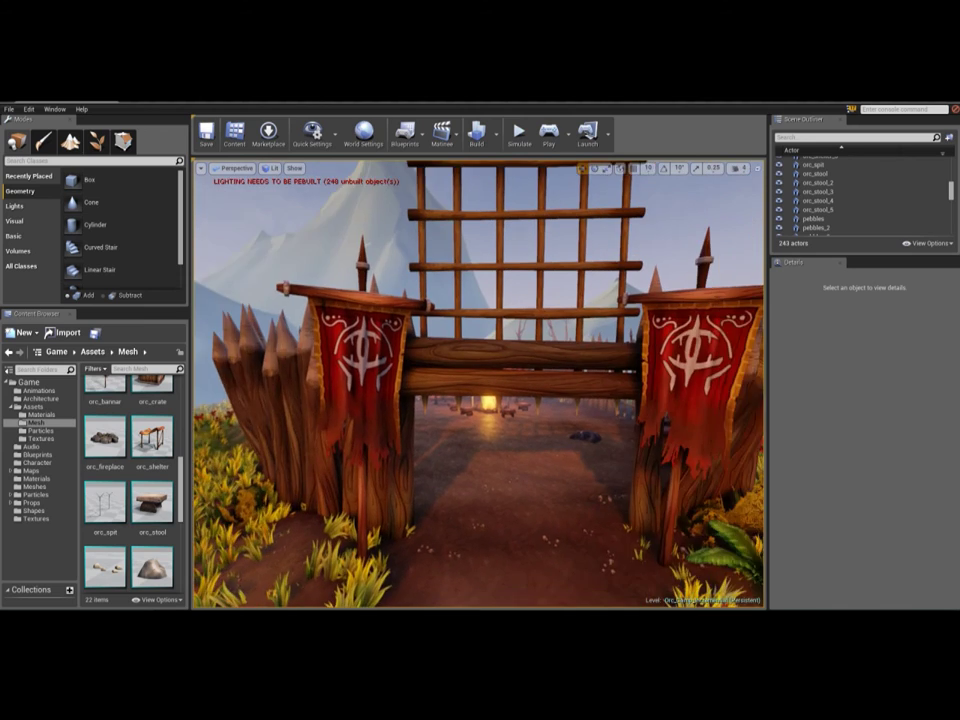
{"action": "key", "text": "w"}
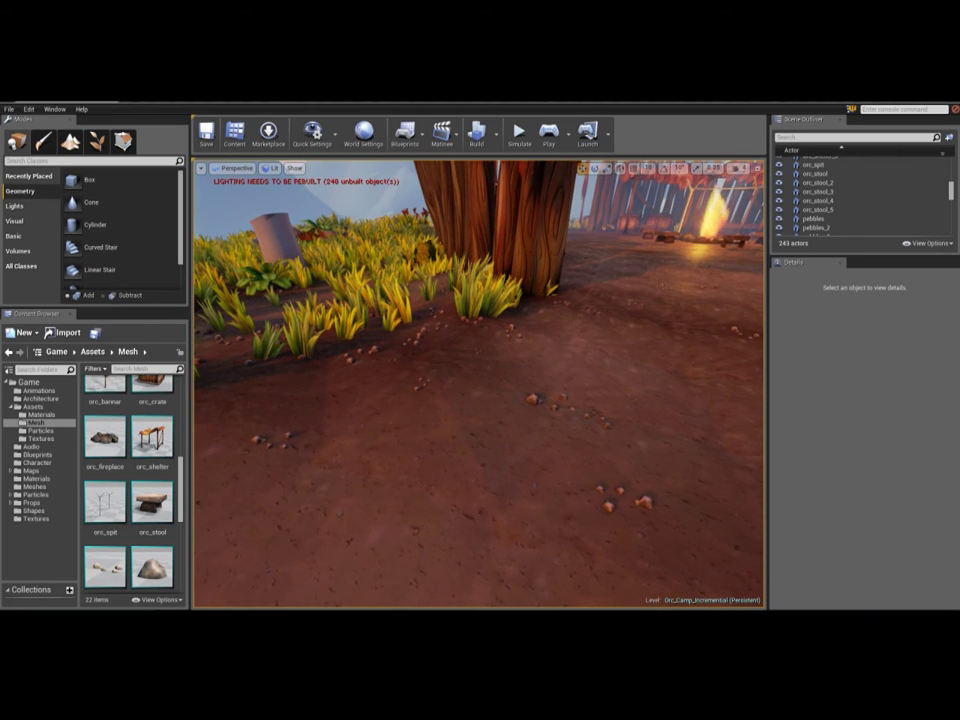
{"action": "key", "text": "s"}
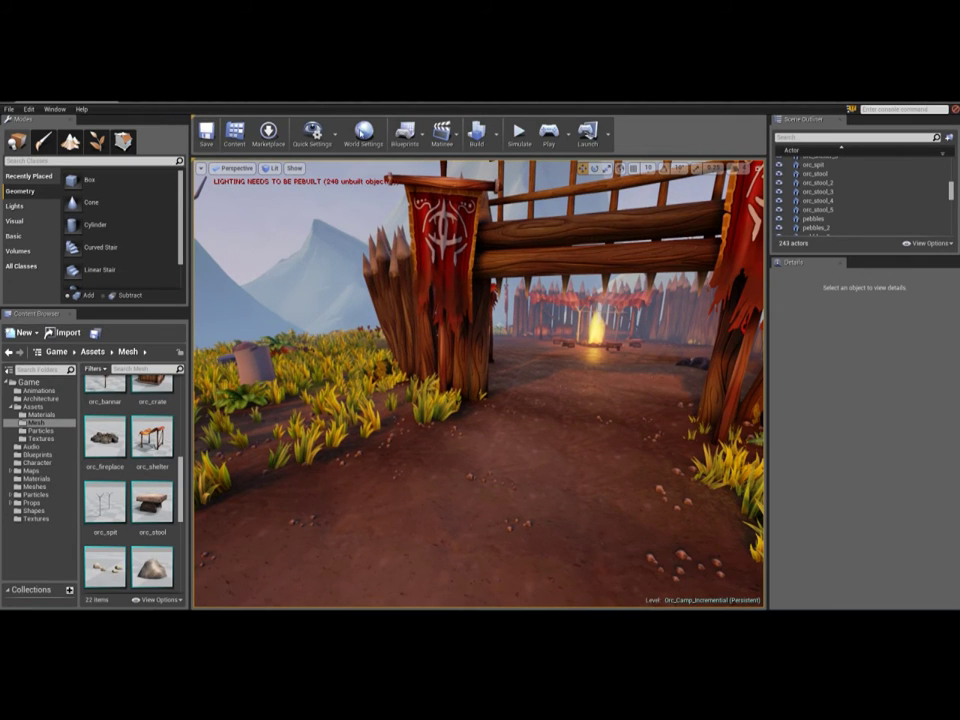
{"action": "right_click_drag", "start_coordinate": [365, 300], "coordinate": [365, 270]}
{"action": "key", "text": "w"}
{"action": "key", "text": "w"}
{"action": "right_click_drag", "start_coordinate": [476, 329], "coordinate": [400, 330]}
{"action": "key", "text": "s"}
{"action": "key", "text": "s"}
{"action": "mouse_move", "coordinate": [223, 583]}
{"action": "right_mouse_down"}
{"action": "mouse_move", "coordinate": [250, 583]}
{"action": "mouse_move", "coordinate": [223, 583]}
{"action": "right_mouse_up"}
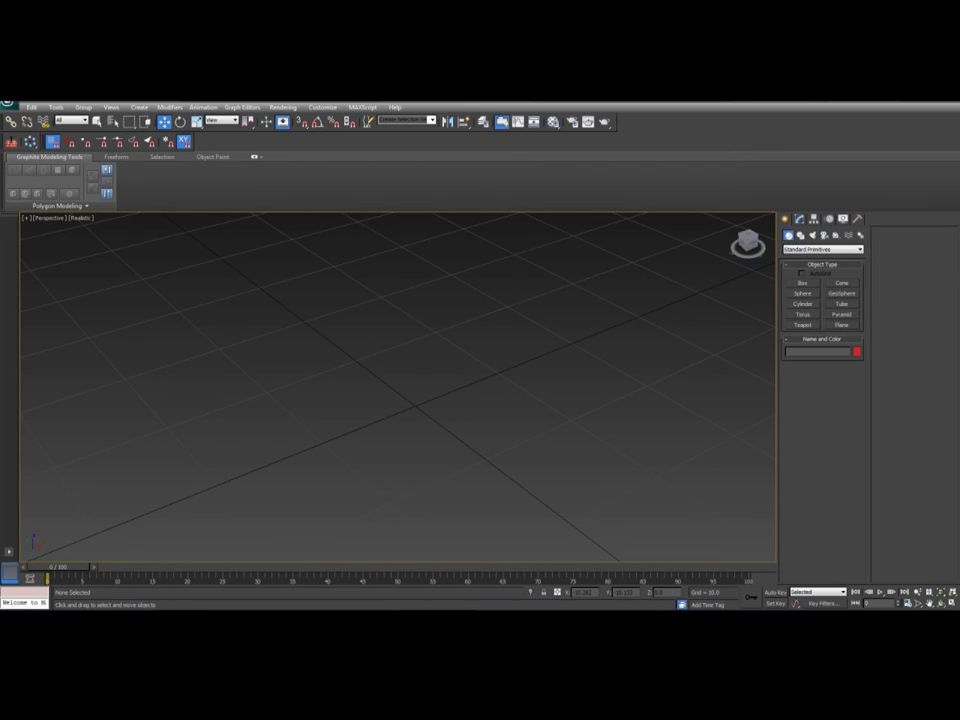
Switch to 3ds Max and create a tall, thin box near the origin, about 4.5 long and 4.2 wide.
{"action": "middle_click_drag", "start_coordinate": [490, 250], "coordinate": [570, 352]}
{"action": "left_click", "coordinate": [801, 284]}
{"action": "scroll", "coordinate": [450, 450], "scroll_direction": "down", "scroll_amount": 3}
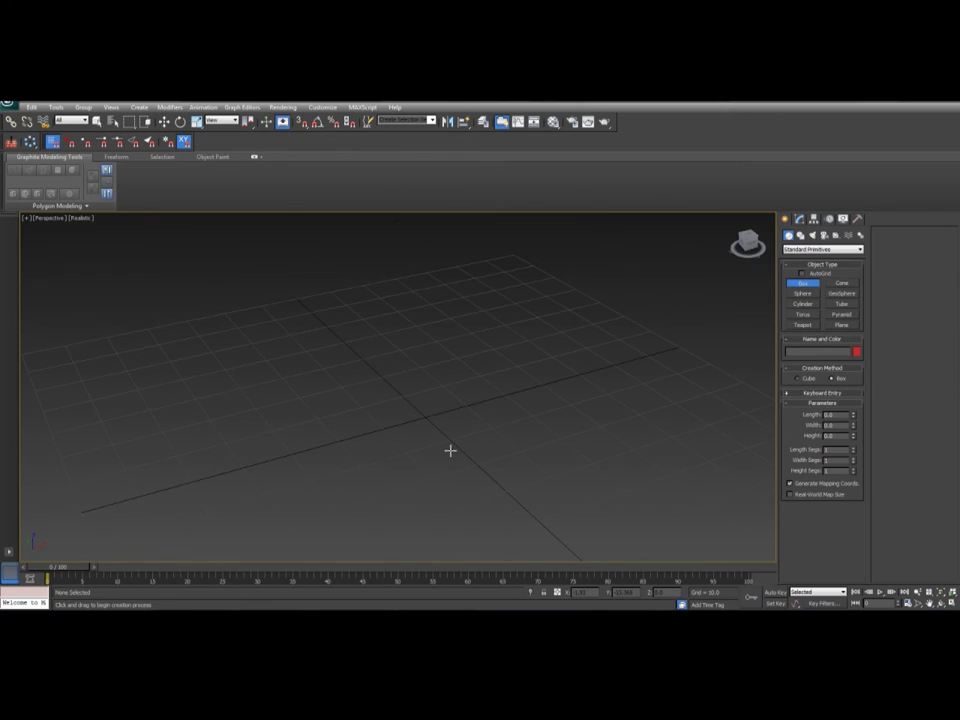
{"action": "left_click_drag", "start_coordinate": [418, 426], "coordinate": [428, 413]}
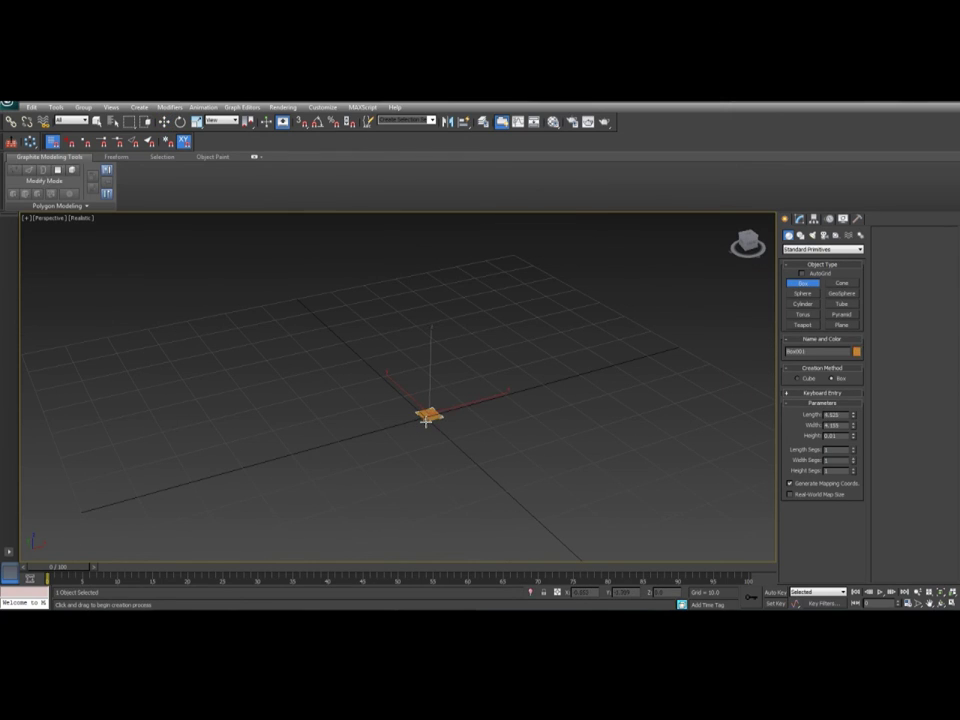
{"action": "left_click", "coordinate": [424, 120]}
{"action": "key", "text": "w"}
{"action": "key", "text": "ctrl+v"}
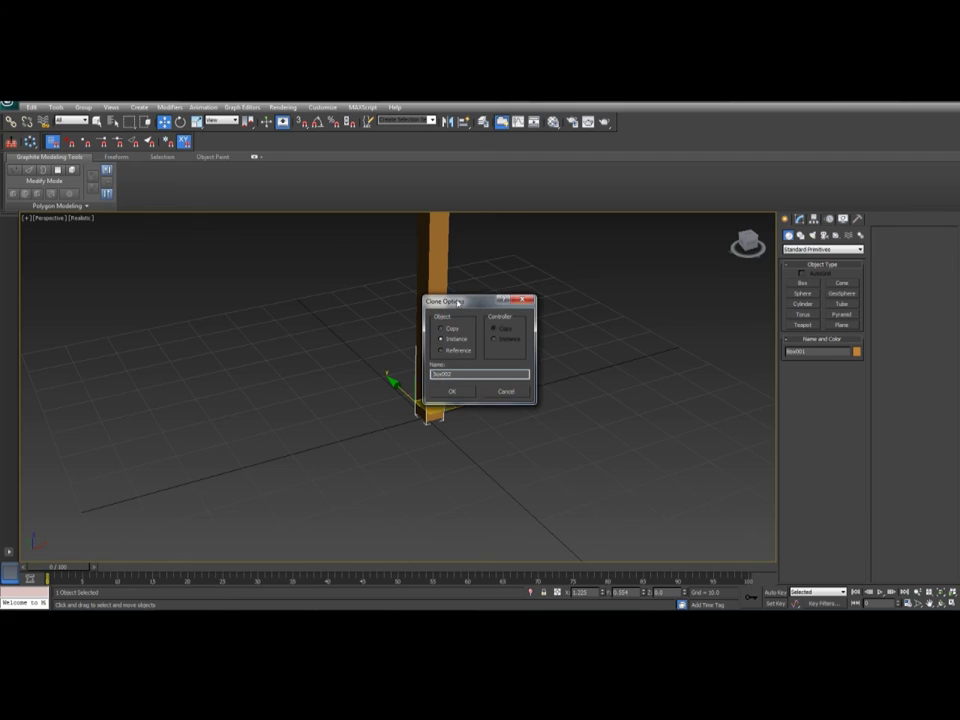
{"action": "left_click", "coordinate": [495, 393]}
Convert the tall box to an Editable Poly.
{"action": "right_click", "coordinate": [437, 262]}
{"action": "mouse_move", "coordinate": [471, 347]}
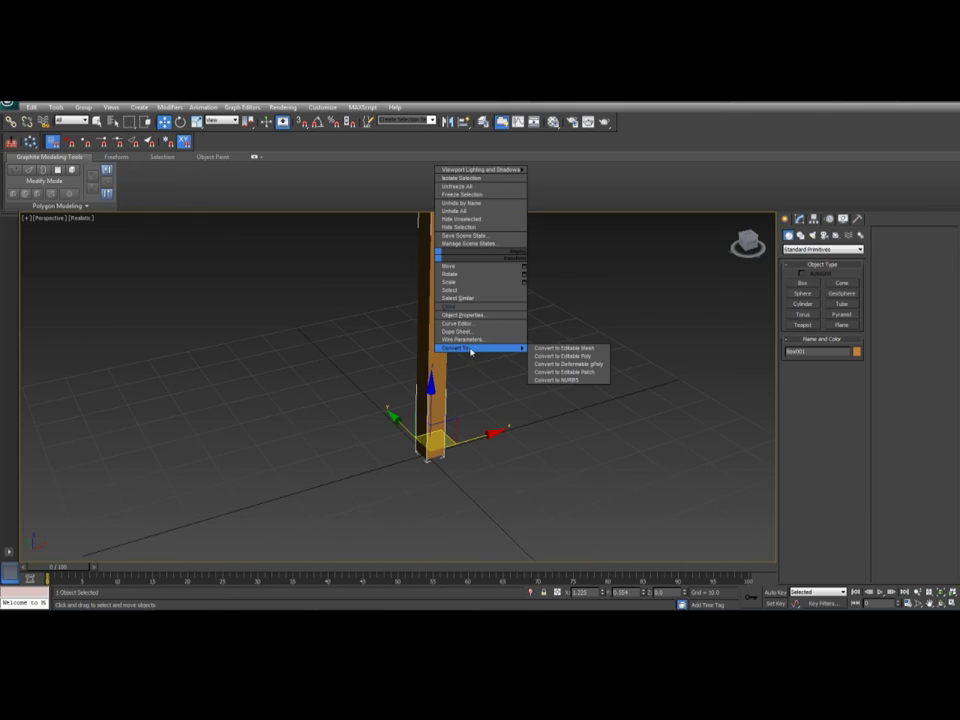
{"action": "left_click", "coordinate": [568, 349]}
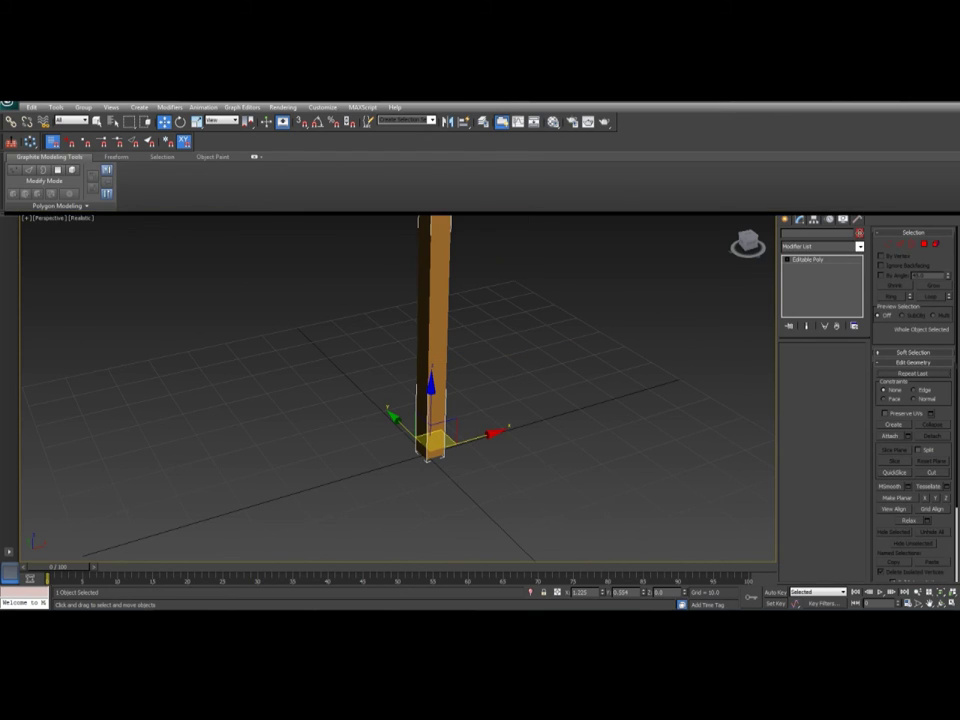
Set the post's object color to light grey and display edged faces in the viewport.
{"action": "left_click", "coordinate": [859, 232]}
{"action": "left_click", "coordinate": [416, 377]}
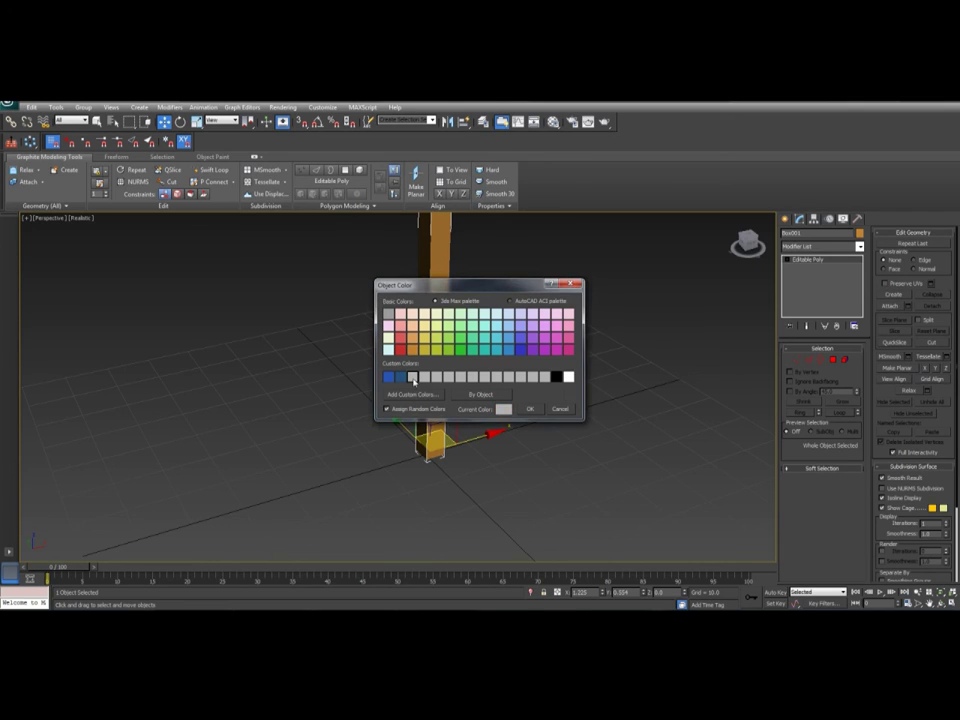
{"action": "left_click", "coordinate": [530, 409]}
{"action": "middle_click_drag", "start_coordinate": [531, 373], "coordinate": [508, 440]}
{"action": "key", "text": "F4"}
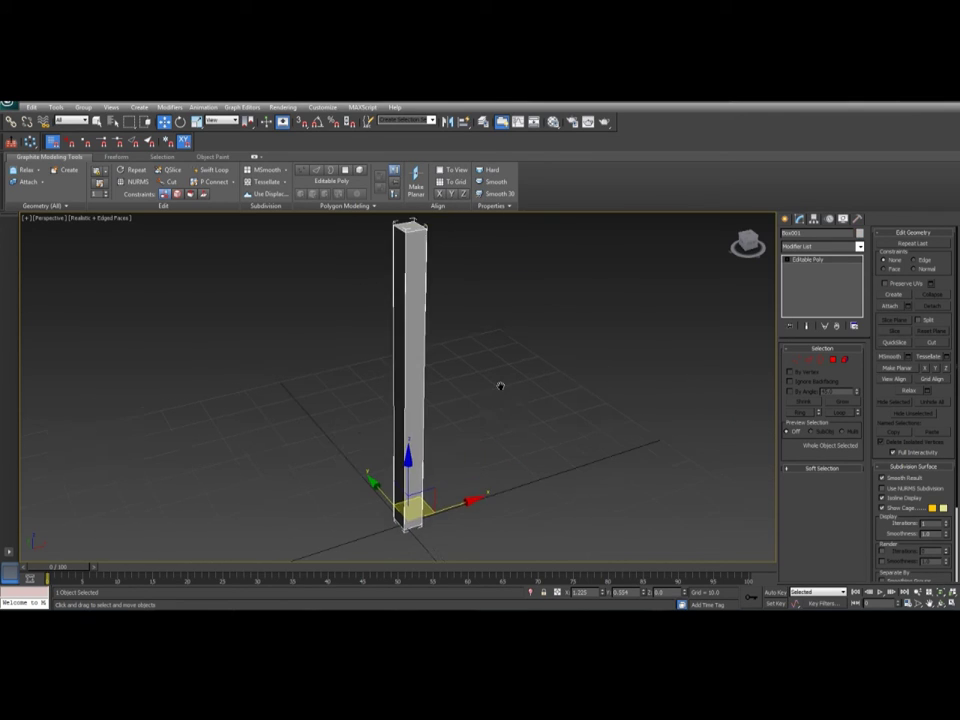
Connect the post's four vertical edges at mid-height and scale the new edge loop inward to narrow the middle.
{"action": "key", "text": "2"}
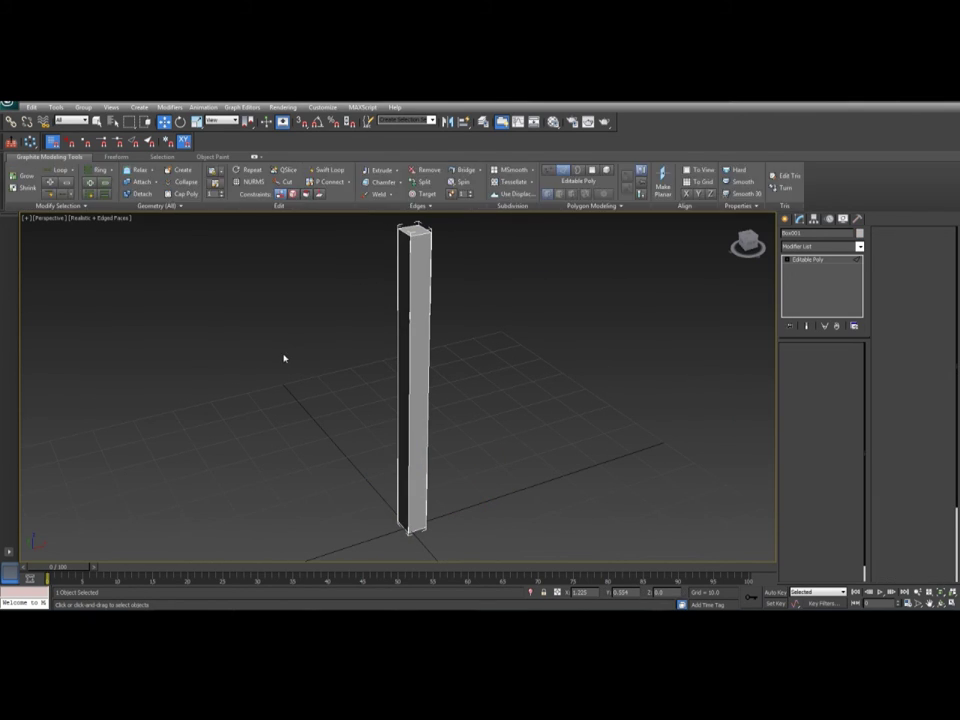
{"action": "left_click_drag", "start_coordinate": [285, 358], "coordinate": [521, 388]}
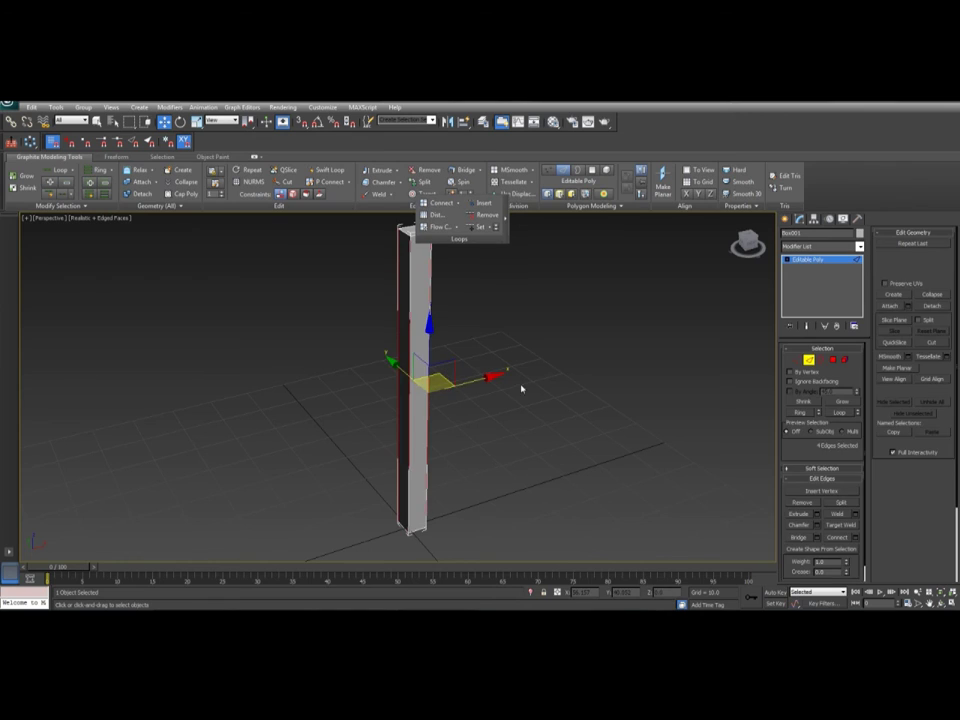
{"action": "left_click", "coordinate": [834, 540]}
{"action": "middle_click_drag", "start_coordinate": [473, 420], "coordinate": [460, 380], "text": "alt"}
{"action": "key", "text": "r"}
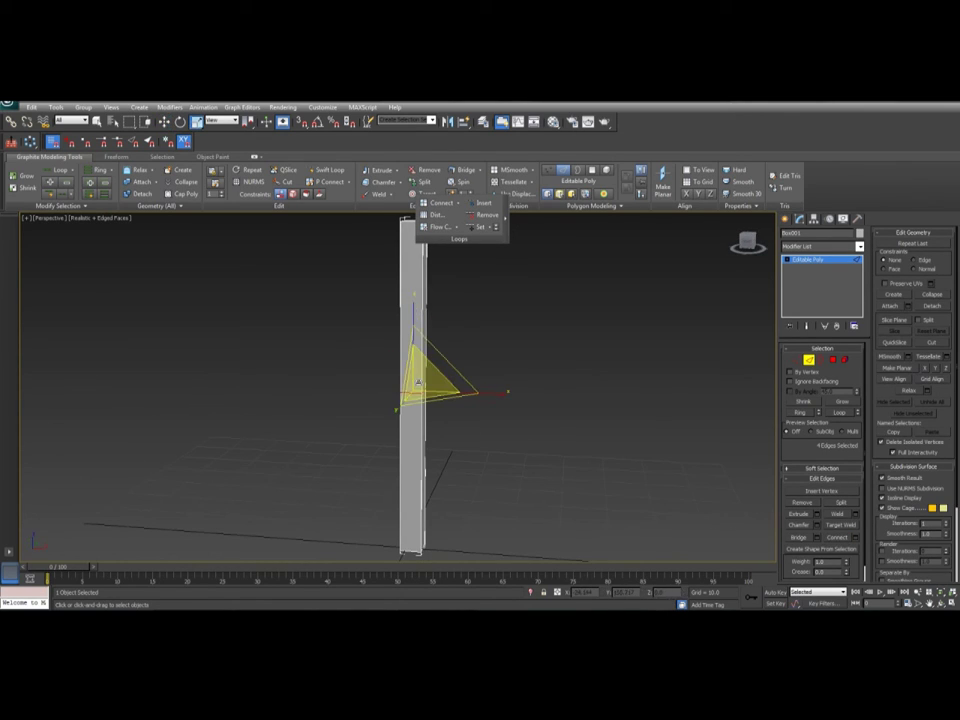
{"action": "left_click_drag", "start_coordinate": [418, 380], "coordinate": [433, 422]}
{"action": "key", "text": "w"}
{"action": "key", "text": "2"}
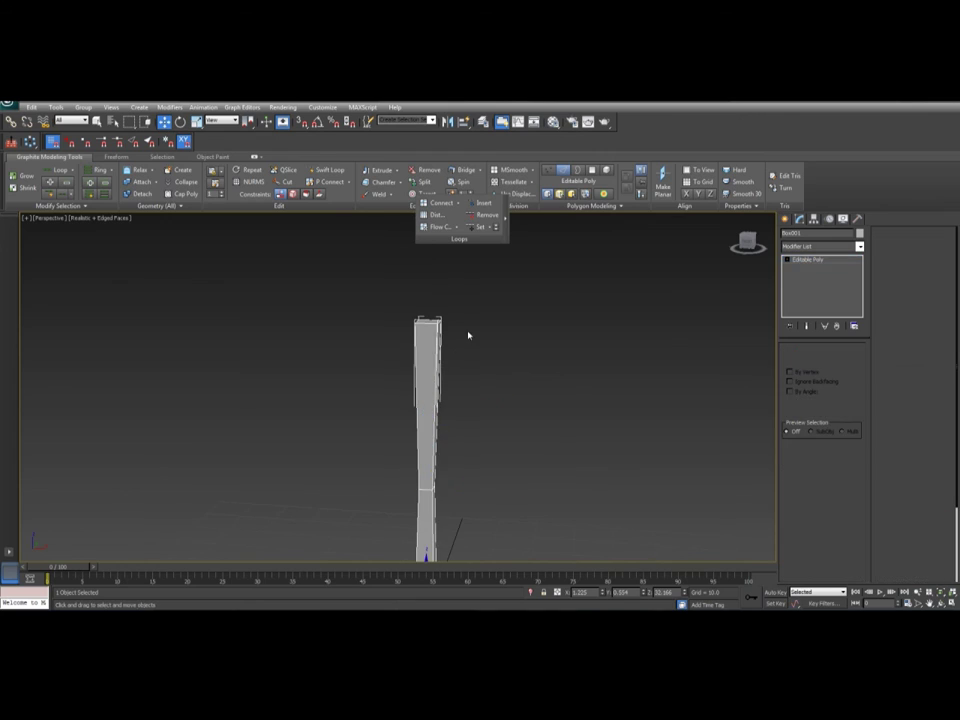
Select the post's top polygon, rotate it to a slight tilt and move it slightly to shape the upper end.
{"action": "left_click", "coordinate": [467, 332]}
{"action": "left_click_drag", "start_coordinate": [461, 289], "coordinate": [393, 381]}
{"action": "key", "text": "4"}
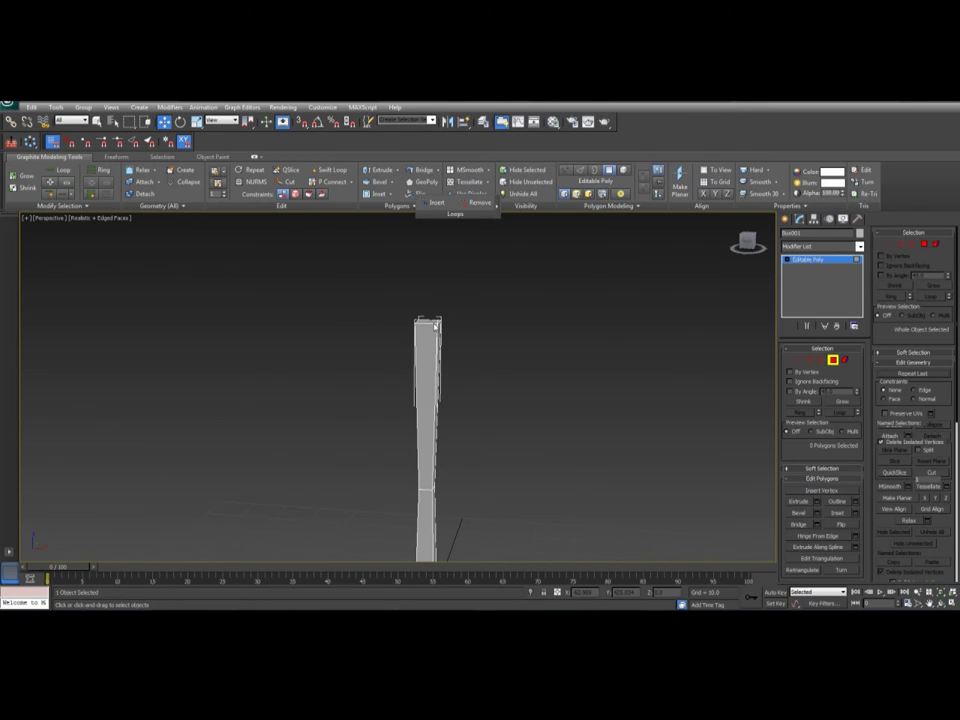
{"action": "left_click", "coordinate": [430, 325]}
{"action": "key", "text": "e"}
{"action": "left_click_drag", "start_coordinate": [490, 309], "coordinate": [497, 321]}
{"action": "key", "text": "w"}
{"action": "middle_click_drag", "start_coordinate": [401, 343], "coordinate": [417, 319]}
{"action": "left_click_drag", "start_coordinate": [459, 281], "coordinate": [448, 319]}
Scale the post's top polygon slightly and clear the polygon selection.
{"action": "key", "text": "r"}
{"action": "key", "text": "w"}
{"action": "middle_click_drag", "start_coordinate": [450, 325], "coordinate": [478, 368], "text": "alt"}
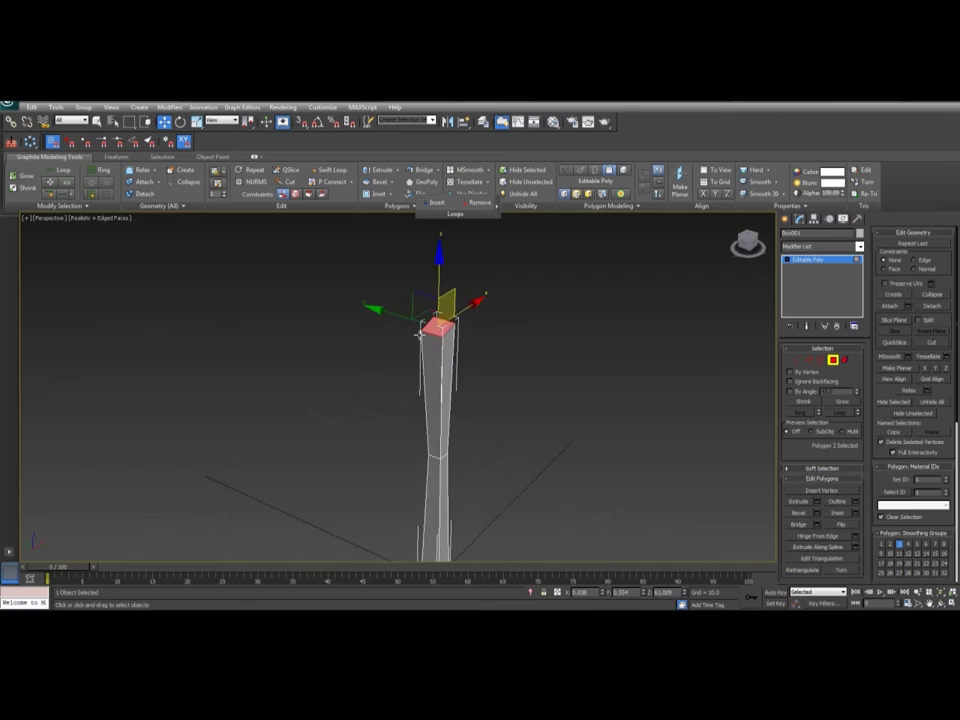
{"action": "key", "text": "r"}
{"action": "left_click_drag", "start_coordinate": [516, 352], "coordinate": [495, 352]}
{"action": "key", "text": "w"}
{"action": "key", "text": "r"}
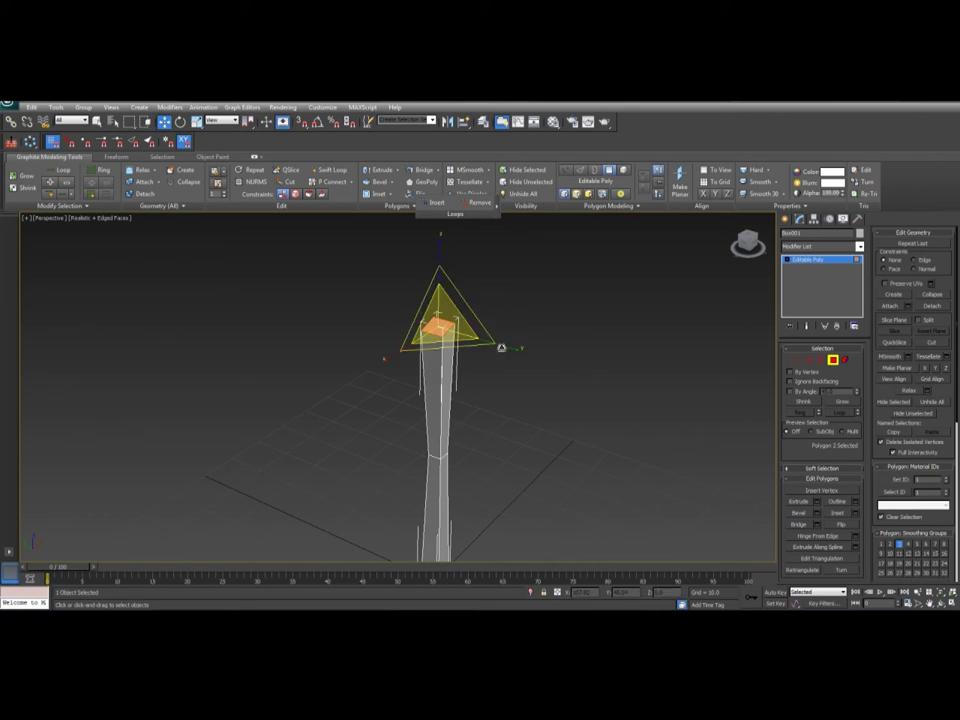
{"action": "key", "text": "w"}
{"action": "middle_click_drag", "start_coordinate": [514, 414], "coordinate": [497, 400], "text": "alt"}
{"action": "left_click", "coordinate": [544, 418]}
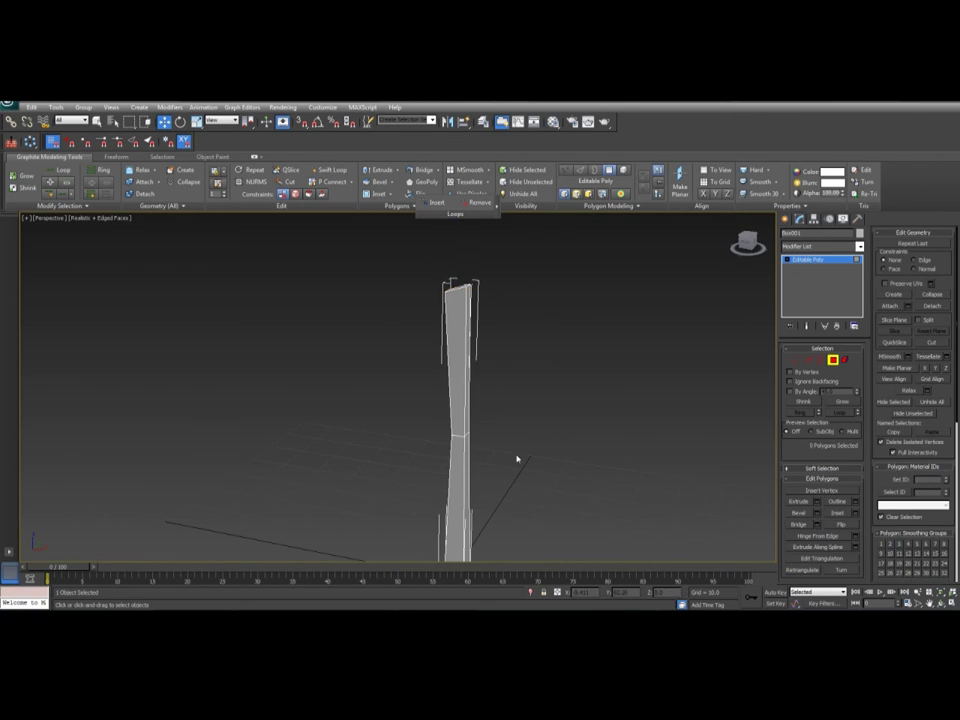
Raise the top polygon to a Z of about 74 and shift it sideways so the post bends above its middle.
{"action": "scroll", "coordinate": [516, 458], "scroll_direction": "down", "scroll_amount": 4}
{"action": "middle_click_drag", "start_coordinate": [438, 345], "coordinate": [449, 354], "text": "alt"}
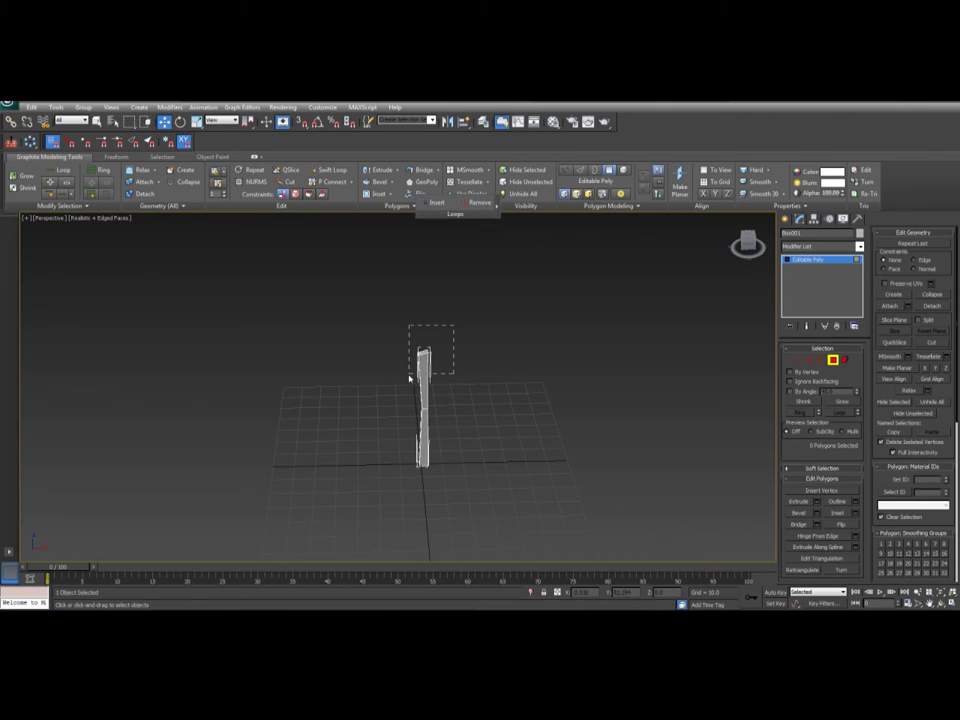
{"action": "left_click_drag", "start_coordinate": [409, 378], "coordinate": [409, 380]}
{"action": "left_click", "coordinate": [423, 351]}
{"action": "mouse_move", "coordinate": [424, 314]}
{"action": "left_mouse_down"}
{"action": "mouse_move", "coordinate": [424, 287]}
{"action": "mouse_move", "coordinate": [433, 298]}
{"action": "left_mouse_up"}
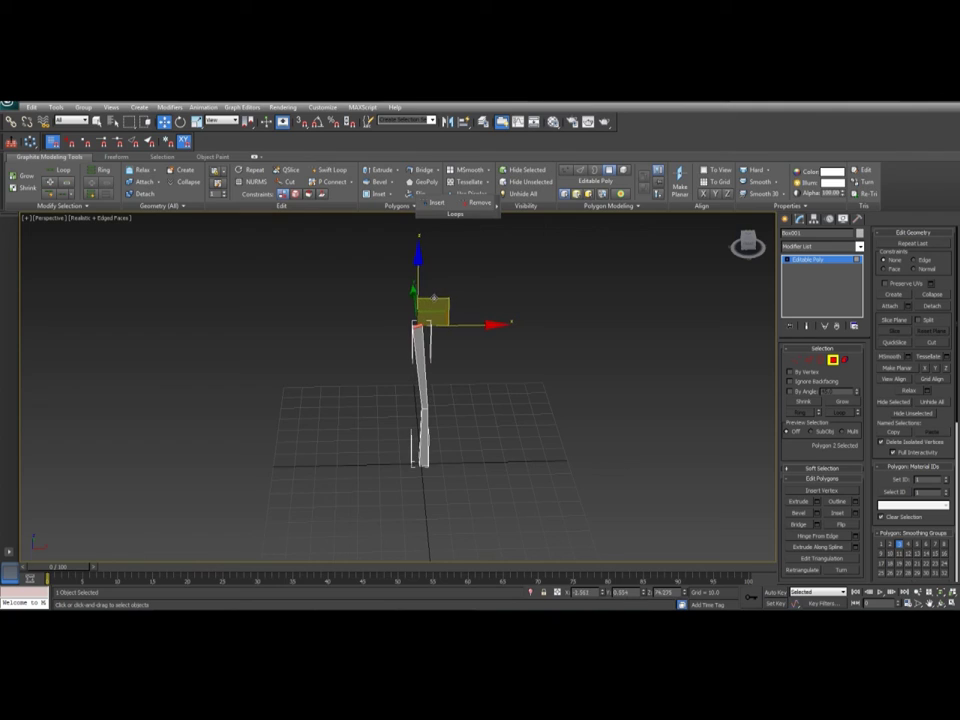
Select the four vertices at the post's base and scale them slightly along the X axis.
{"action": "mouse_move", "coordinate": [464, 416]}
{"action": "middle_mouse_down", "text": "alt"}
{"action": "mouse_move", "coordinate": [467, 446]}
{"action": "mouse_move", "coordinate": [465, 395]}
{"action": "middle_mouse_up", "text": "alt"}
{"action": "scroll", "coordinate": [464, 394], "scroll_direction": "up", "scroll_amount": 2}
{"action": "key", "text": "1"}
{"action": "left_click_drag", "start_coordinate": [464, 394], "coordinate": [402, 473]}
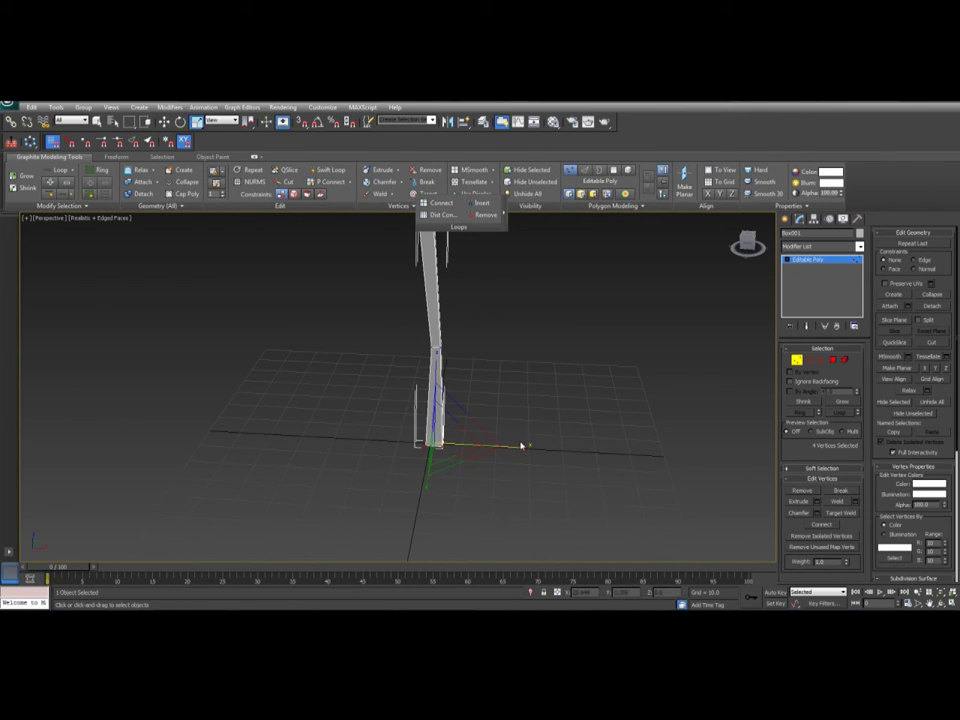
{"action": "left_click_drag", "start_coordinate": [505, 447], "coordinate": [506, 448]}
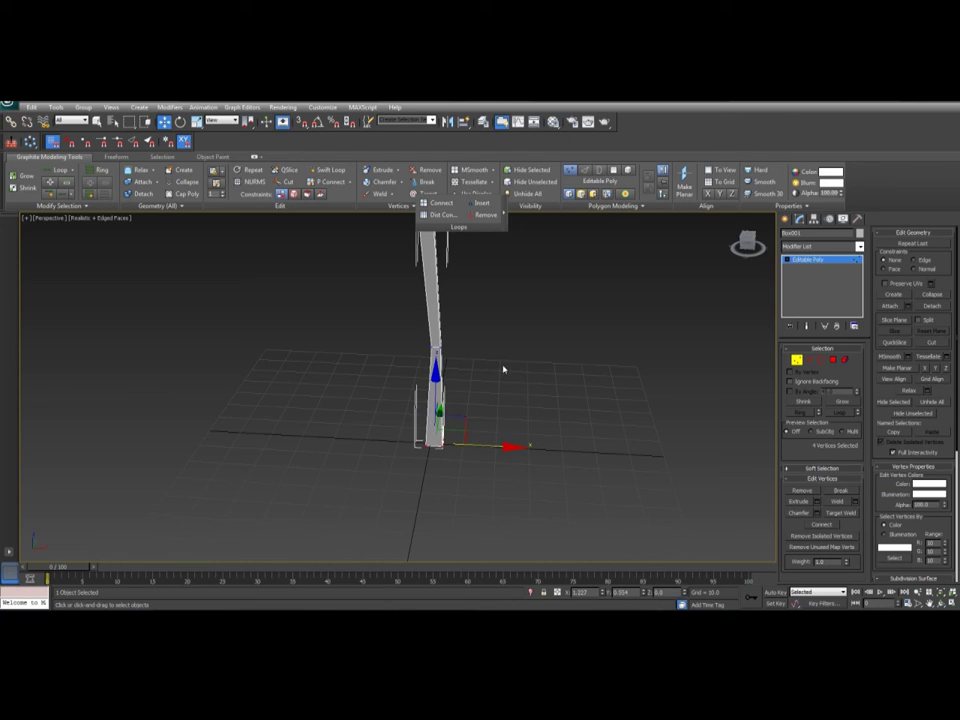
Clear the vertex selection at the post's base and leave vertex editing.
{"action": "middle_click_drag", "start_coordinate": [503, 369], "coordinate": [496, 377], "text": "alt"}
{"action": "left_click", "coordinate": [440, 387]}
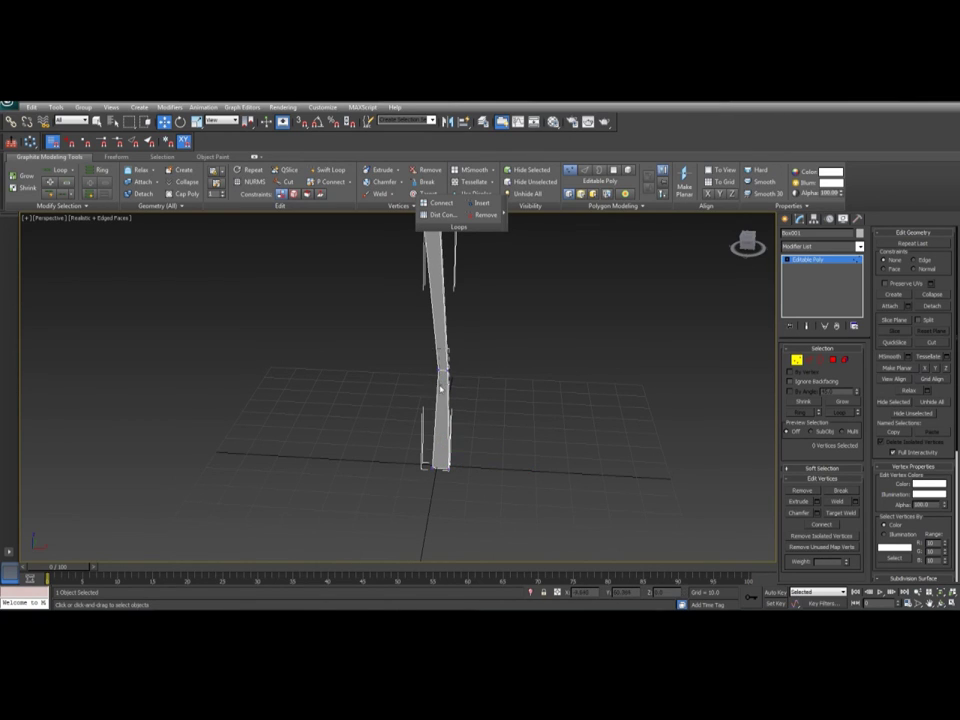
{"action": "left_click_drag", "start_coordinate": [447, 390], "coordinate": [450, 388]}
{"action": "middle_click_drag", "start_coordinate": [461, 343], "coordinate": [475, 337], "text": "alt"}
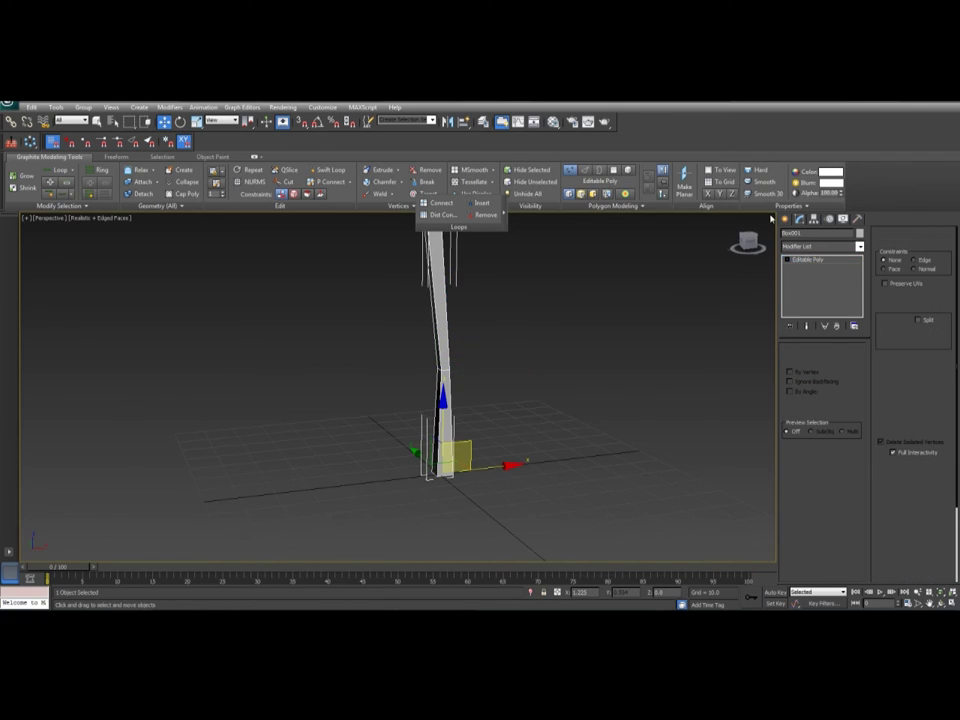
Create a thin upright box at the post's base for the sign board, about 45 wide, 3 deep and 20 high.
{"action": "left_click", "coordinate": [786, 218]}
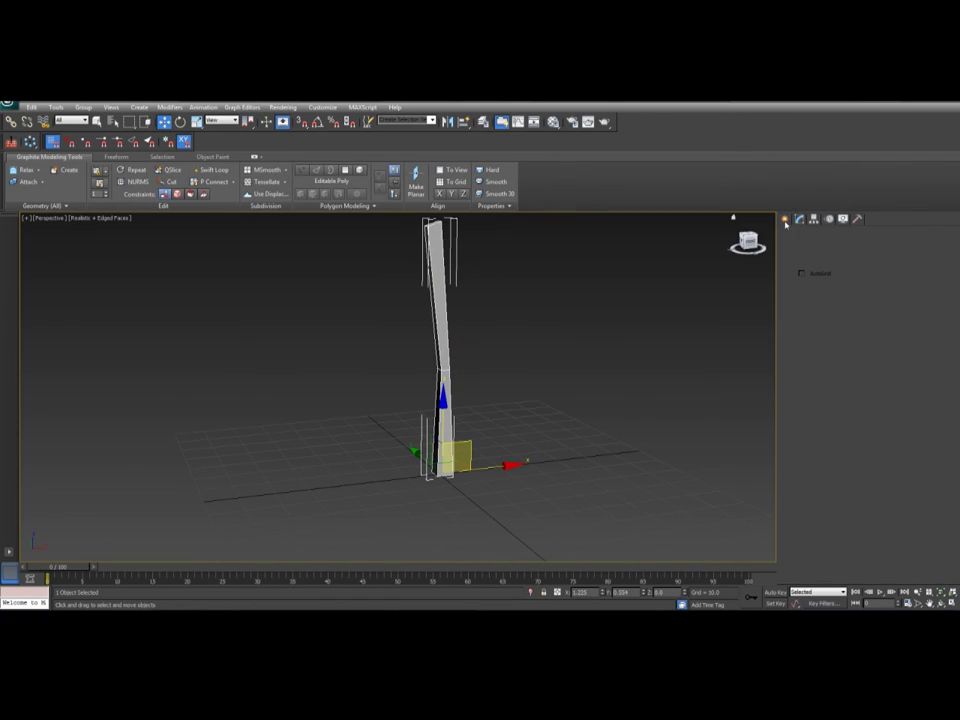
{"action": "left_click", "coordinate": [805, 283]}
{"action": "middle_click_drag", "start_coordinate": [581, 429], "coordinate": [468, 457], "text": "alt"}
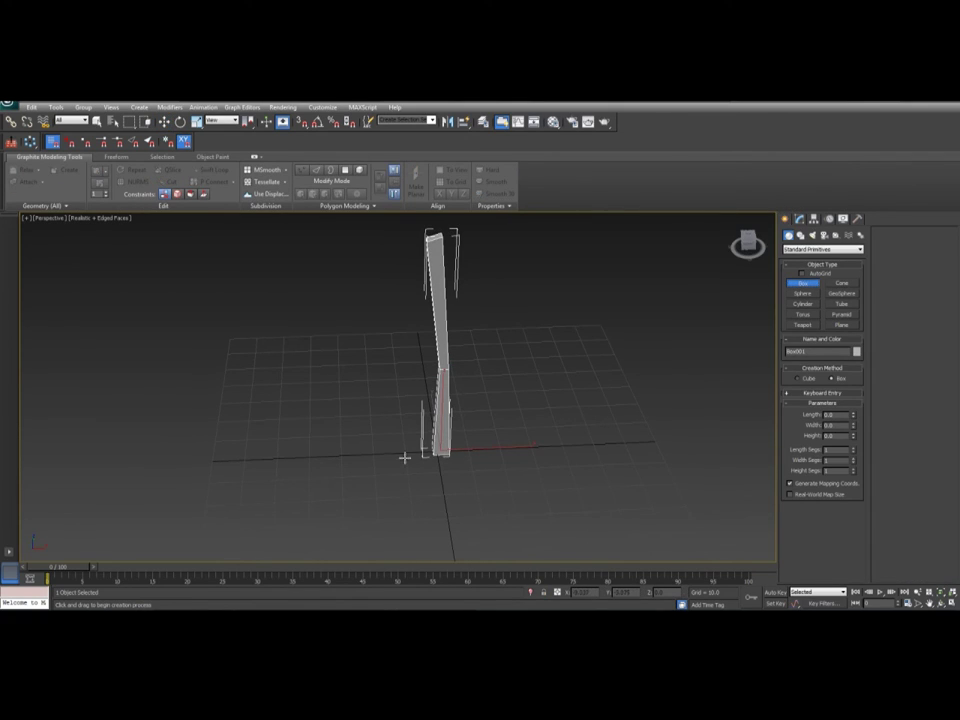
{"action": "left_click_drag", "start_coordinate": [404, 458], "coordinate": [530, 459]}
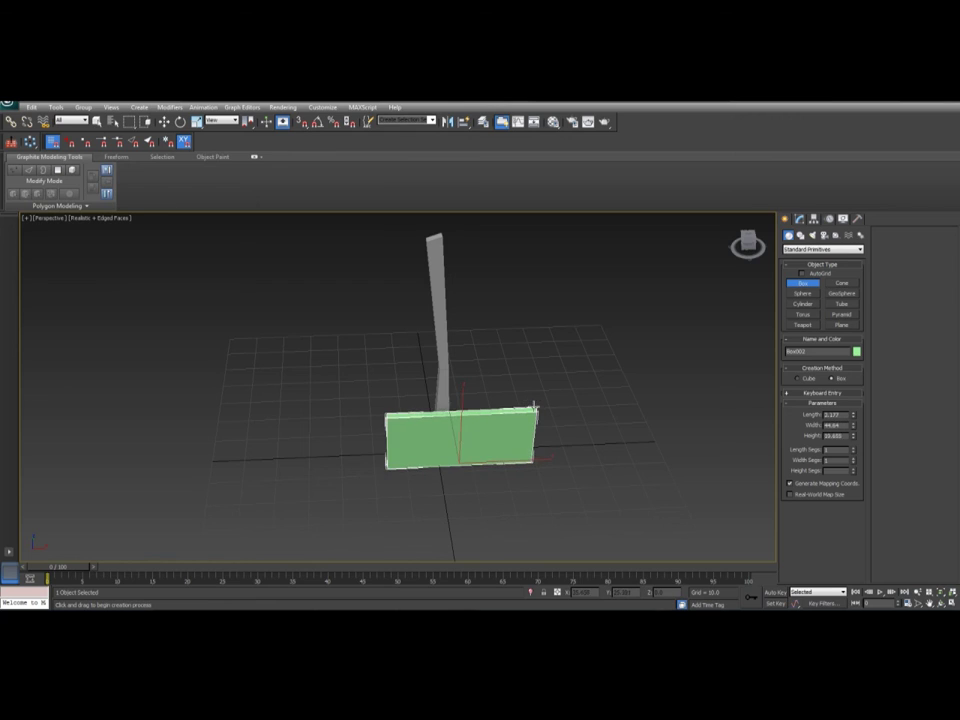
{"action": "left_click", "coordinate": [534, 407]}
{"action": "right_click", "coordinate": [534, 407]}
{"action": "right_click", "coordinate": [507, 431]}
{"action": "left_click", "coordinate": [510, 436]}
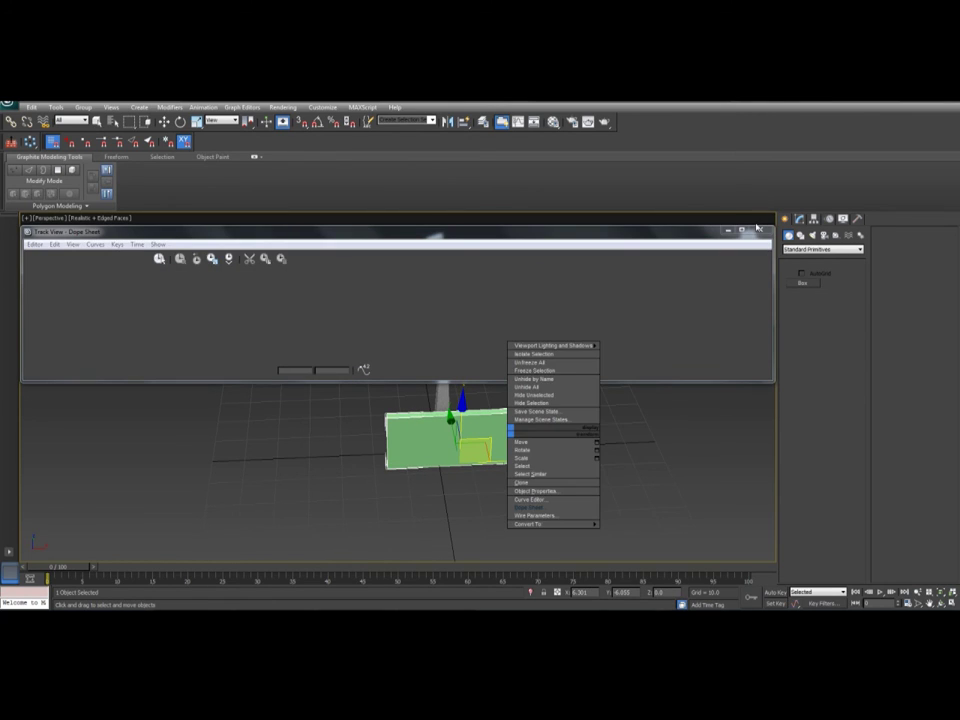
{"action": "left_click", "coordinate": [759, 230]}
Convert the board to an Editable Poly and raise it near the post's upper end, to a Z of about 51.
{"action": "right_click", "coordinate": [504, 425]}
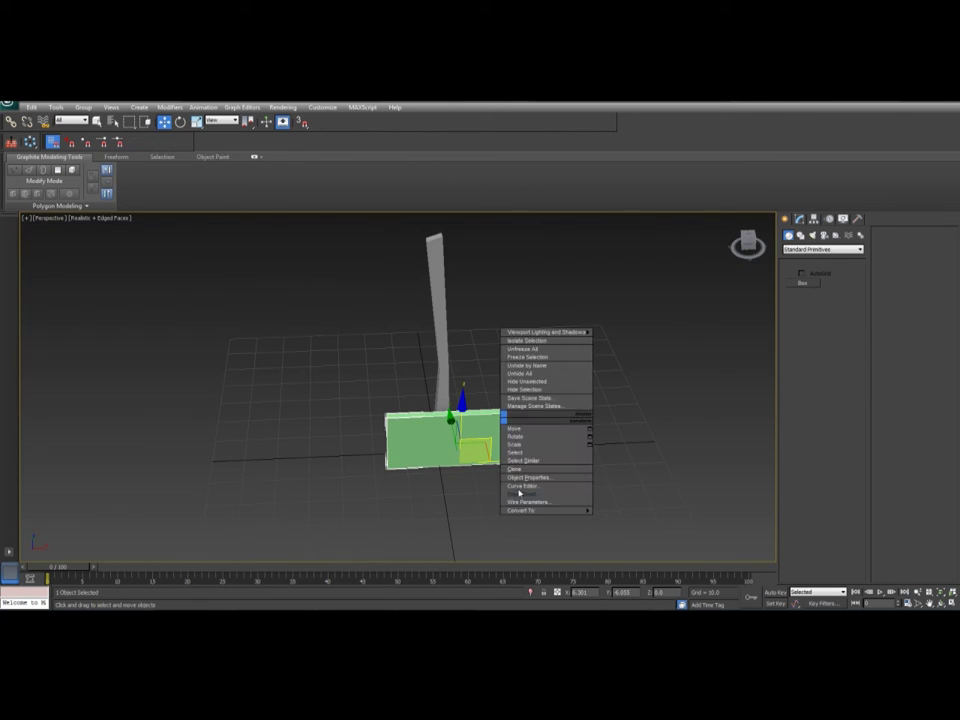
{"action": "mouse_move", "coordinate": [527, 508]}
{"action": "left_click", "coordinate": [634, 524]}
{"action": "middle_click_drag", "start_coordinate": [402, 428], "coordinate": [440, 296], "text": "alt"}
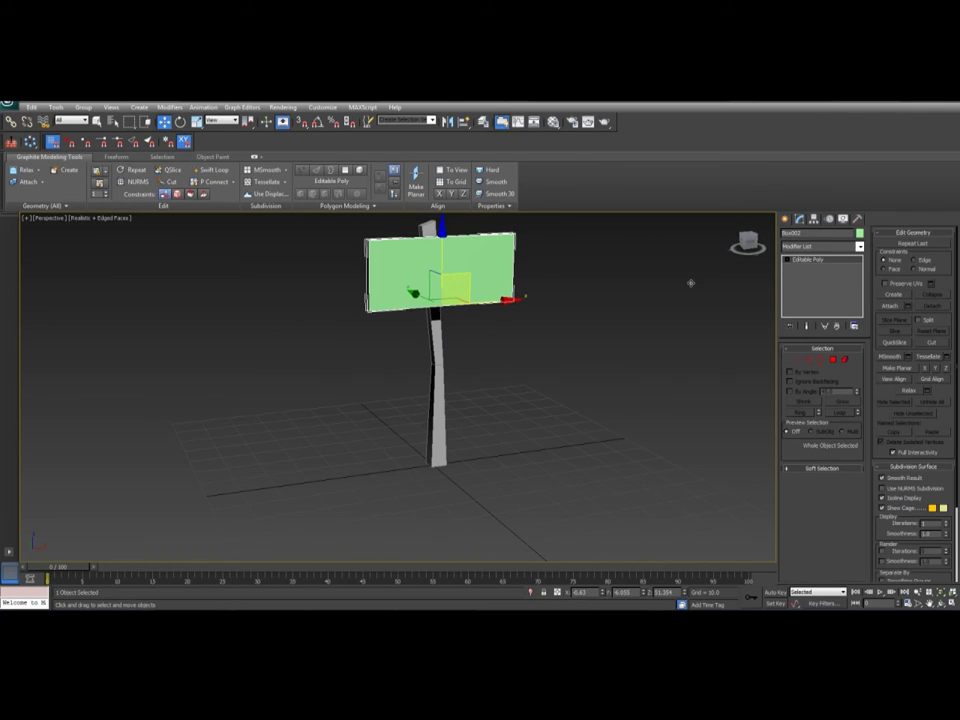
Change the sign board's object colour to a grey custom colour matching the post.
{"action": "left_click", "coordinate": [859, 233]}
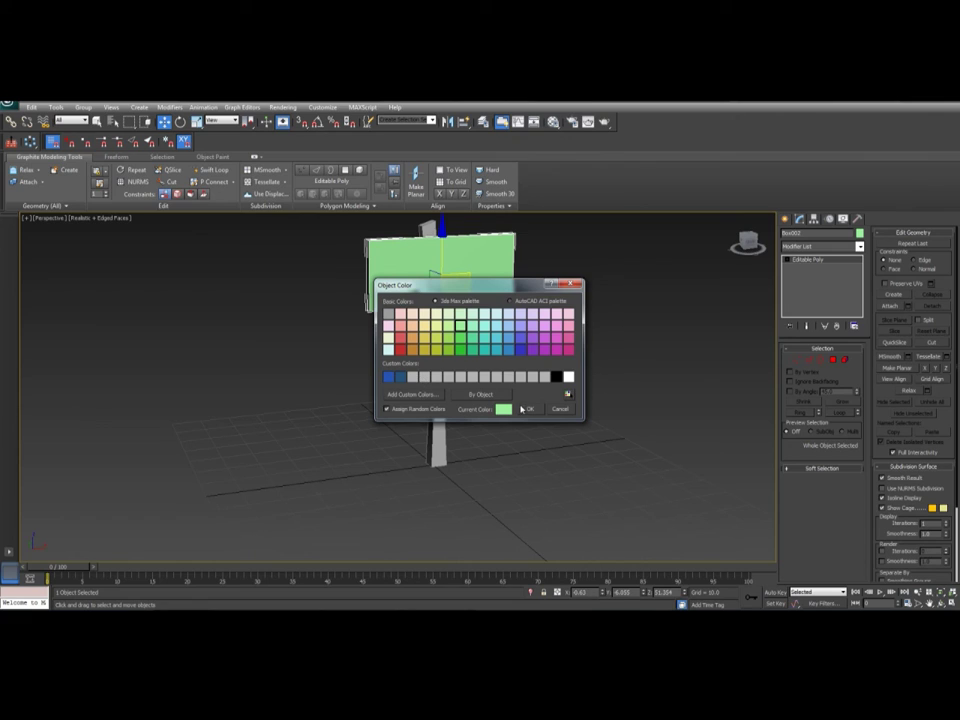
{"action": "left_click", "coordinate": [423, 377]}
{"action": "left_click", "coordinate": [530, 409]}
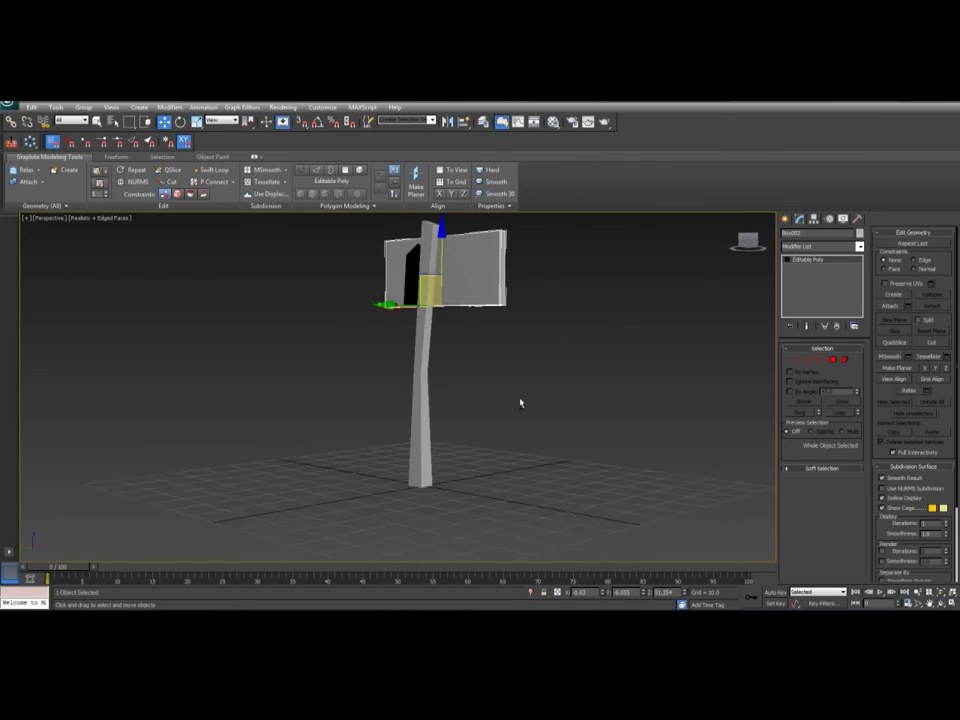
Select the four vertical edges of the post's lower section and open the Connect Edges settings.
{"action": "left_click", "coordinate": [427, 331]}
{"action": "key", "text": "2"}
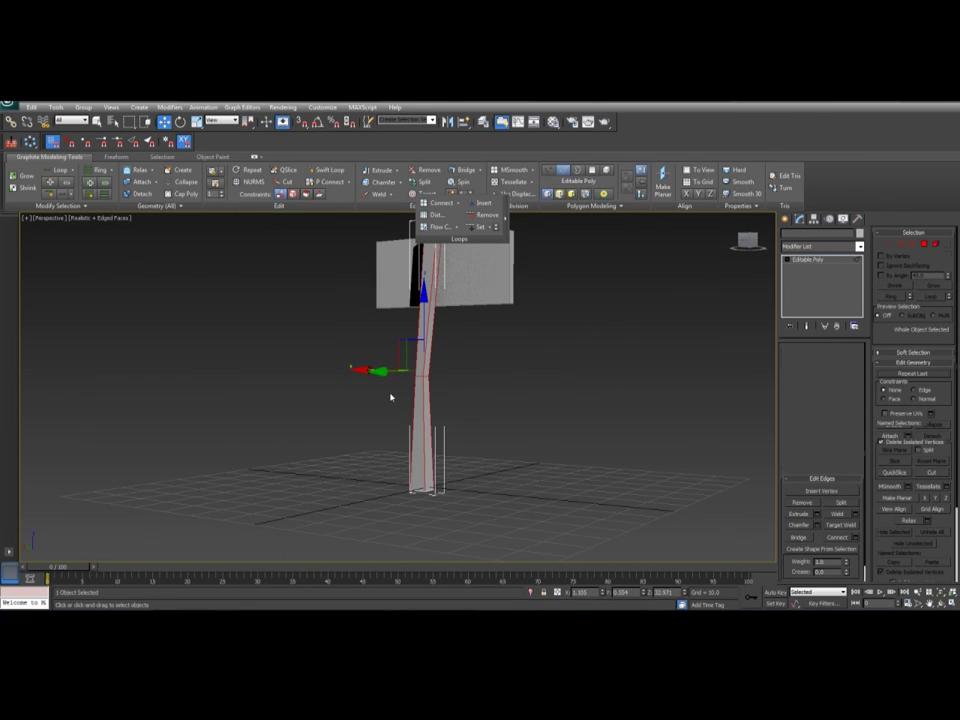
{"action": "left_click", "coordinate": [521, 354]}
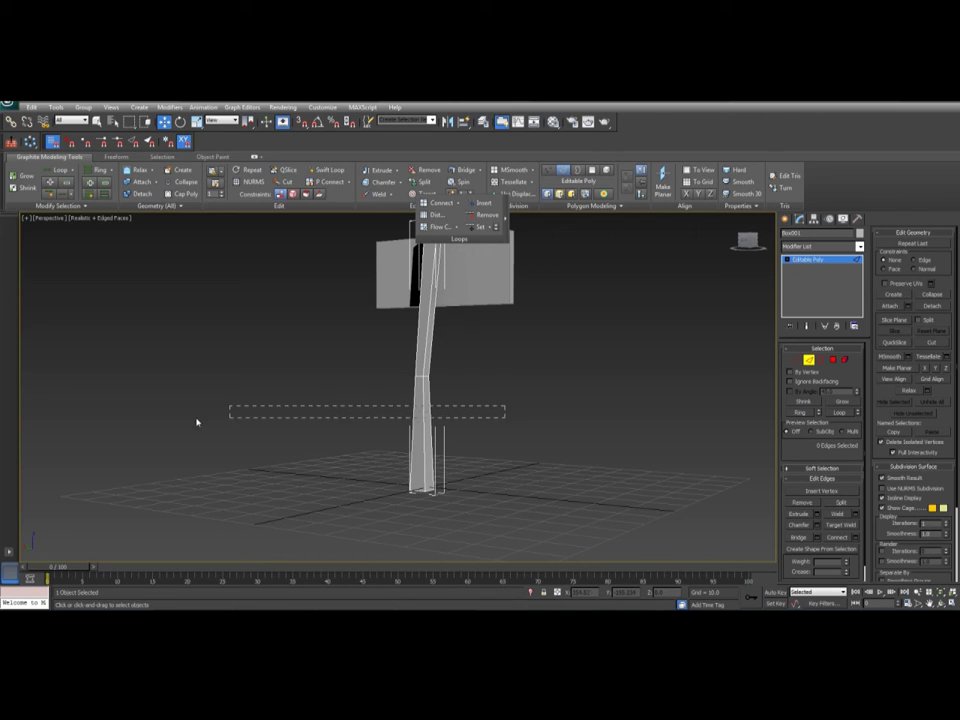
{"action": "left_click_drag", "start_coordinate": [197, 422], "coordinate": [199, 421]}
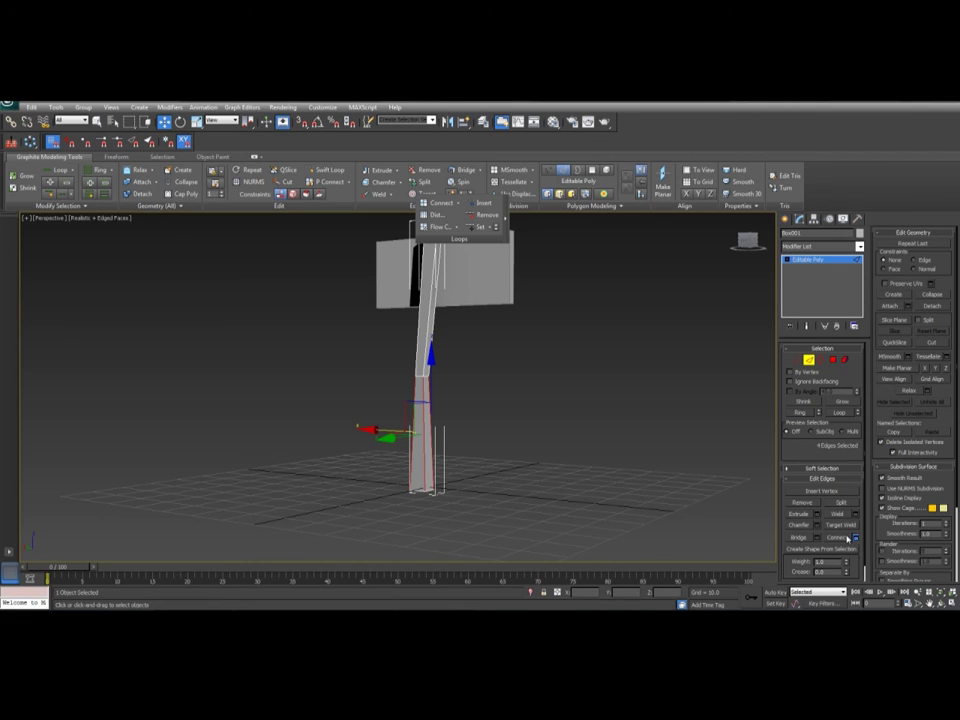
{"action": "left_click", "coordinate": [848, 538]}
{"action": "middle_click_drag", "start_coordinate": [489, 379], "coordinate": [427, 331]}
{"action": "scroll", "coordinate": [356, 394], "scroll_direction": "up", "scroll_amount": 3}
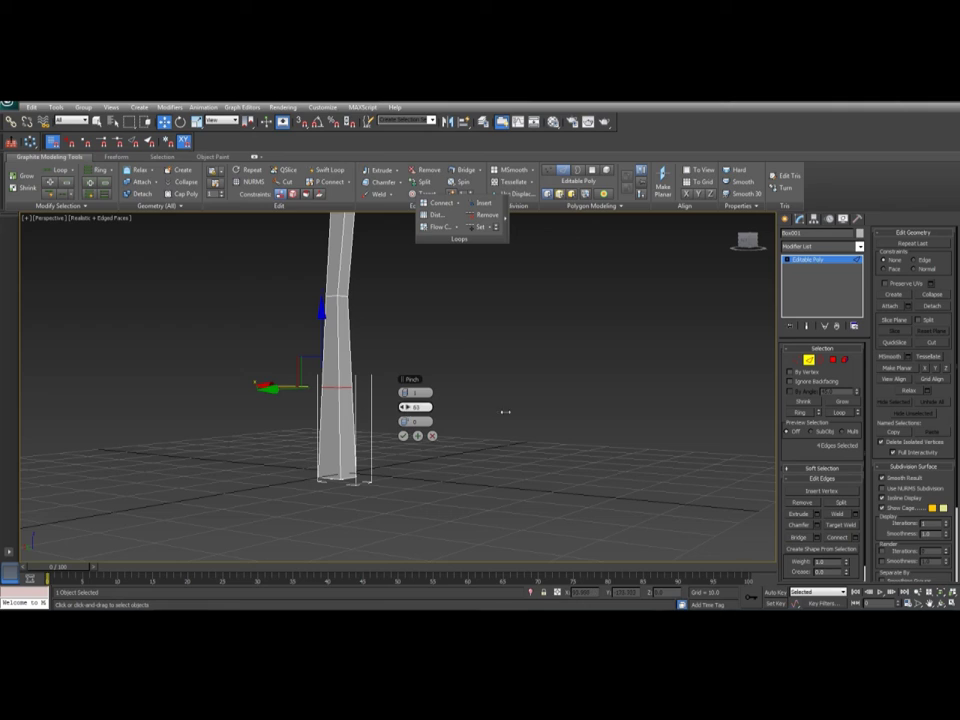
Try different segment, pinch and slide values for the edge loop across the post's lower section.
{"action": "left_click_drag", "start_coordinate": [505, 411], "coordinate": [390, 420]}
{"action": "left_click_drag", "start_coordinate": [505, 421], "coordinate": [512, 421]}
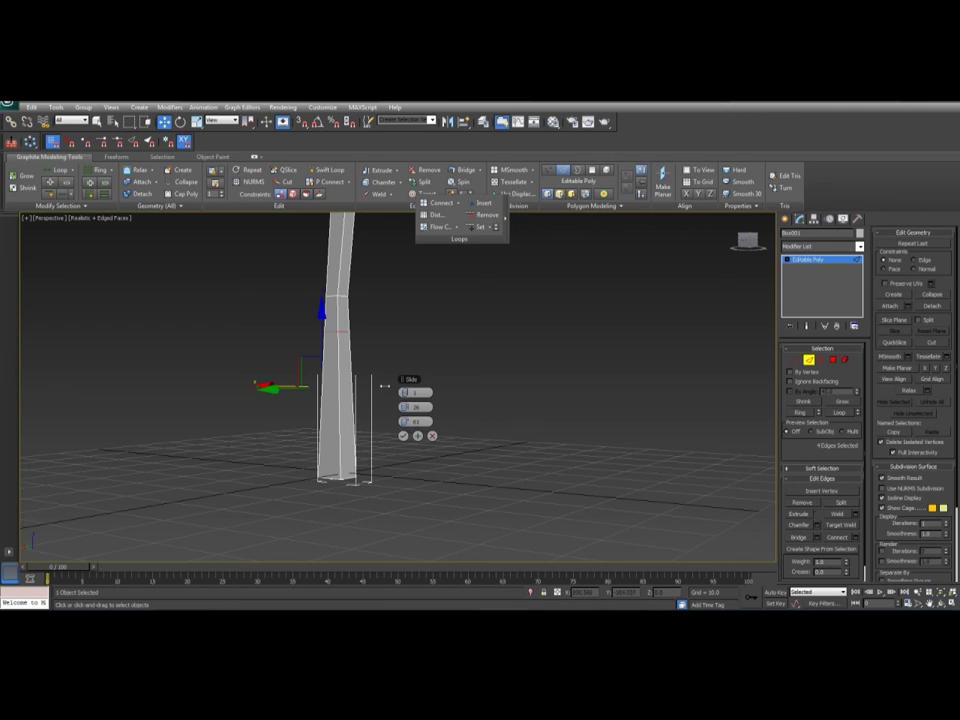
{"action": "key", "text": "Return"}
{"action": "left_click_drag", "start_coordinate": [406, 407], "coordinate": [502, 424]}
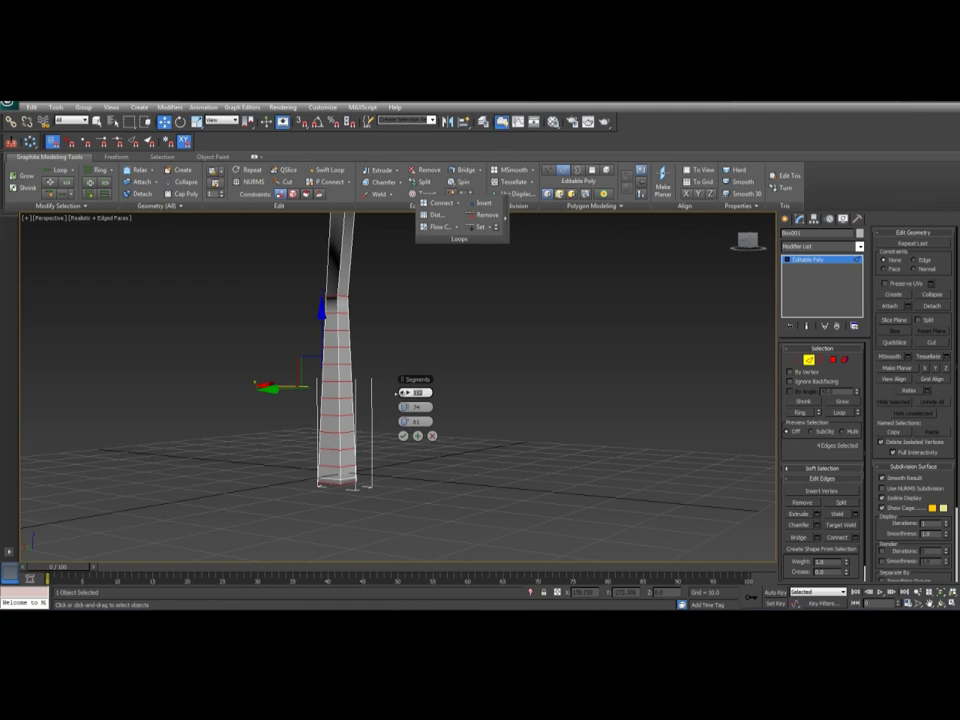
{"action": "key", "text": "Return"}
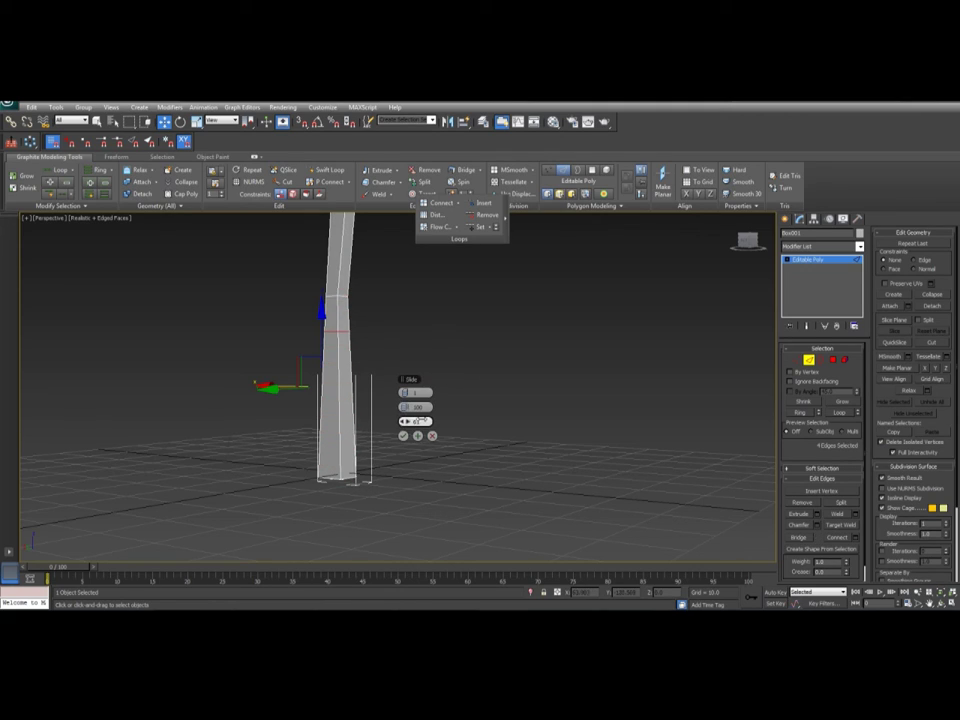
{"action": "key", "text": "Return"}
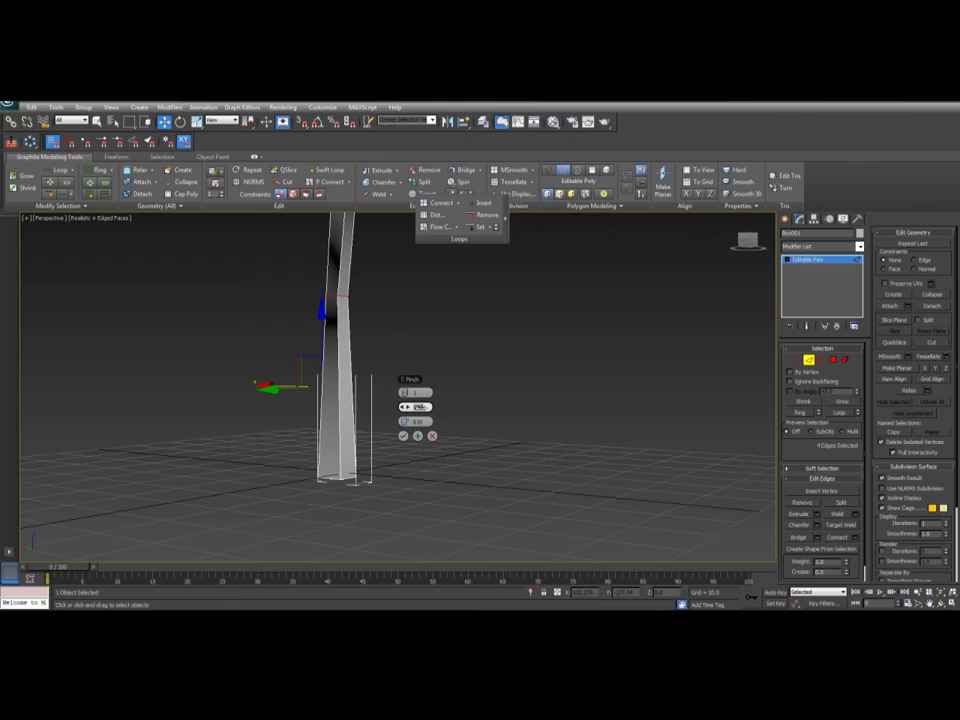
Connect the lower vertical edges with 1 segment, pinch 0 and slide 0.
{"action": "left_click", "coordinate": [422, 421]}
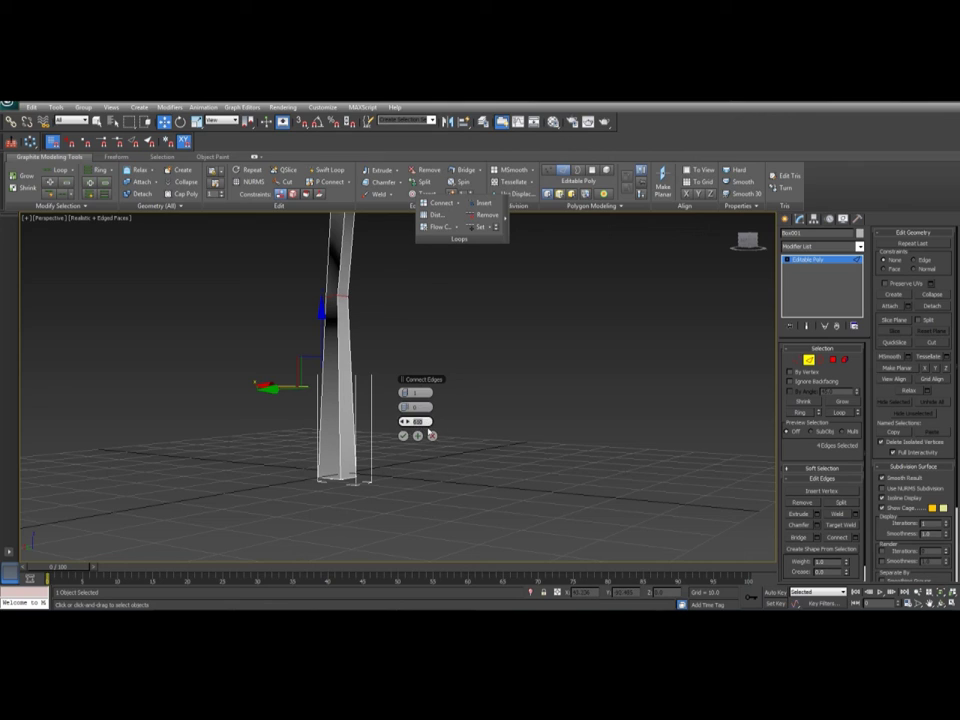
{"action": "type", "text": "0"}
{"action": "key", "text": "Return"}
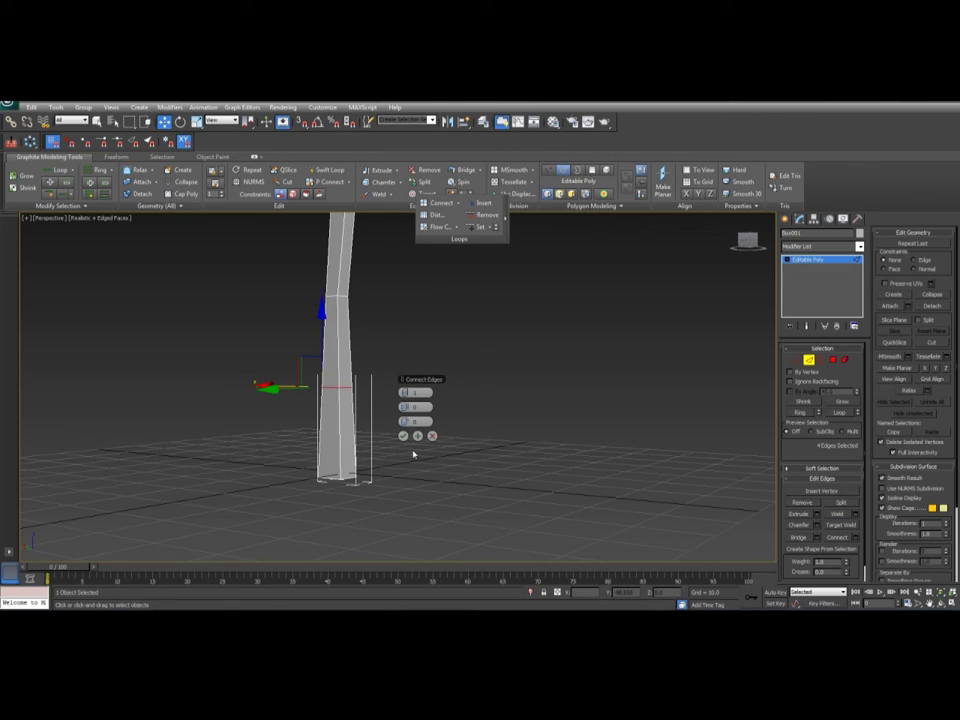
{"action": "left_click", "coordinate": [403, 436]}
Lower the new edge loop to just above the post's base and scale it to form a wider foot.
{"action": "key", "text": "r"}
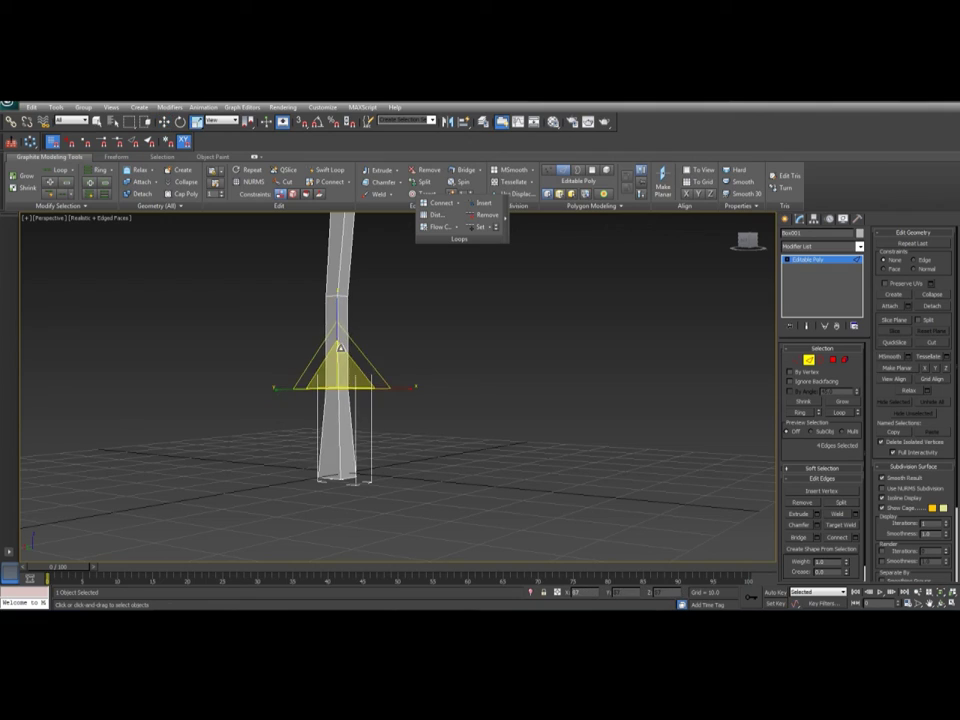
{"action": "left_click_drag", "start_coordinate": [371, 405], "coordinate": [345, 379]}
{"action": "key", "text": "w"}
{"action": "key", "text": "r"}
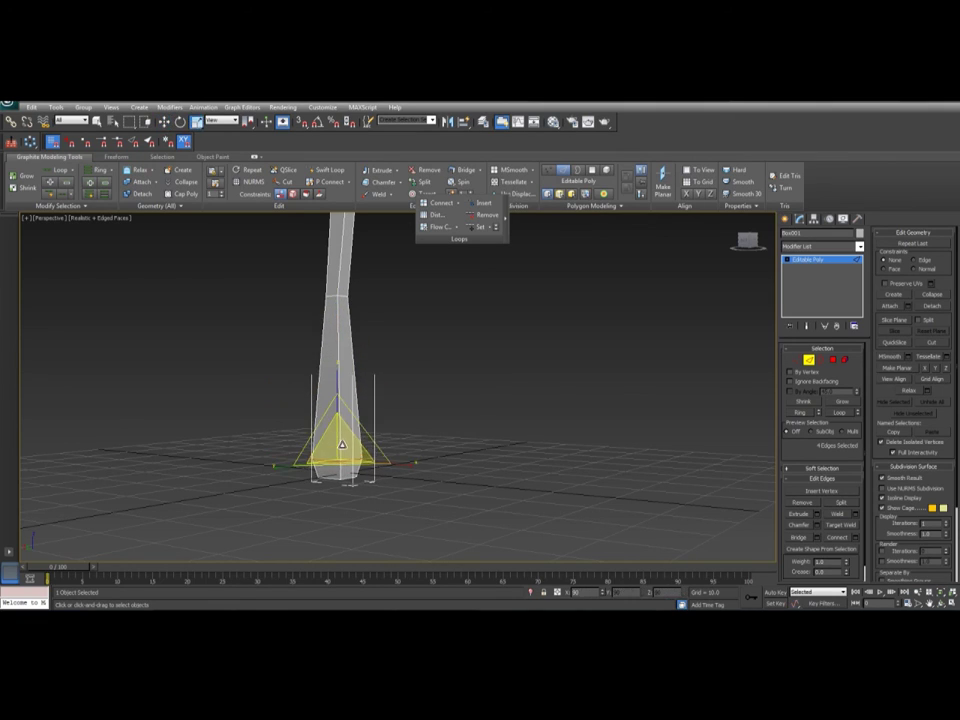
{"action": "scroll", "coordinate": [405, 388], "scroll_direction": "up", "scroll_amount": 2}
{"action": "key", "text": "w"}
Extrude the post's top polygon slightly, scale it to taper the tip, and leave polygon editing.
{"action": "middle_click_drag", "start_coordinate": [405, 388], "coordinate": [381, 410], "text": "alt"}
{"action": "key", "text": "4"}
{"action": "middle_click_drag", "start_coordinate": [405, 467], "coordinate": [396, 349]}
{"action": "scroll", "coordinate": [296, 252], "scroll_direction": "up", "scroll_amount": 2}
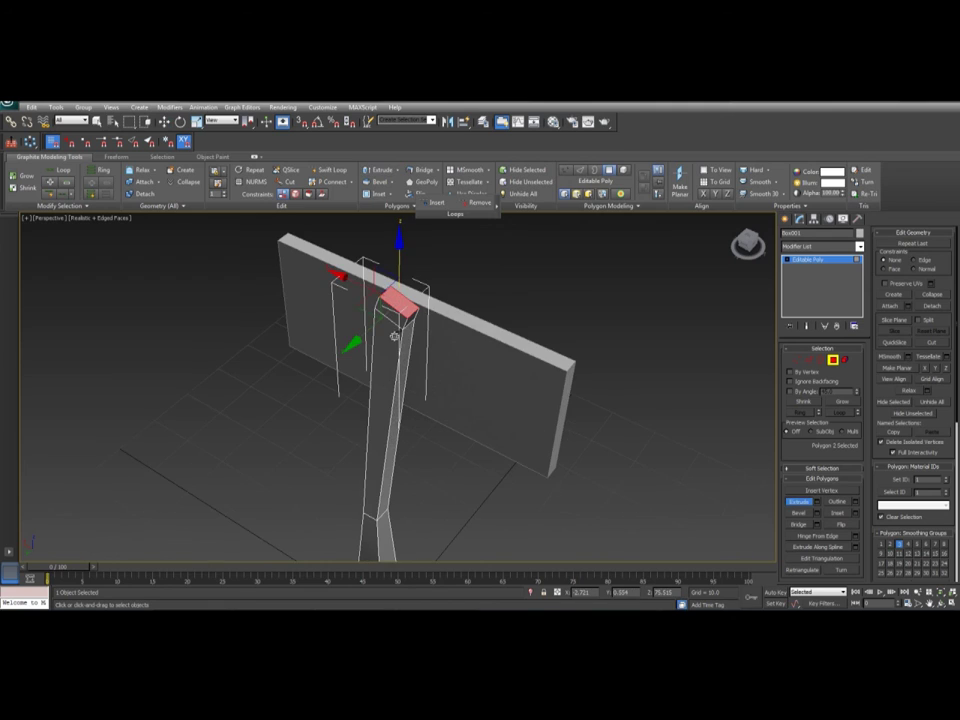
{"action": "key", "text": "r"}
{"action": "key", "text": "w"}
{"action": "middle_click_drag", "start_coordinate": [396, 300], "coordinate": [520, 462], "text": "alt"}
{"action": "key", "text": "4"}
Select the sign board and move it against the post, to a Y of about -2 and a Z of about 50.
{"action": "left_click", "coordinate": [398, 450]}
{"action": "middle_click_drag", "start_coordinate": [373, 459], "coordinate": [392, 469], "text": "alt"}
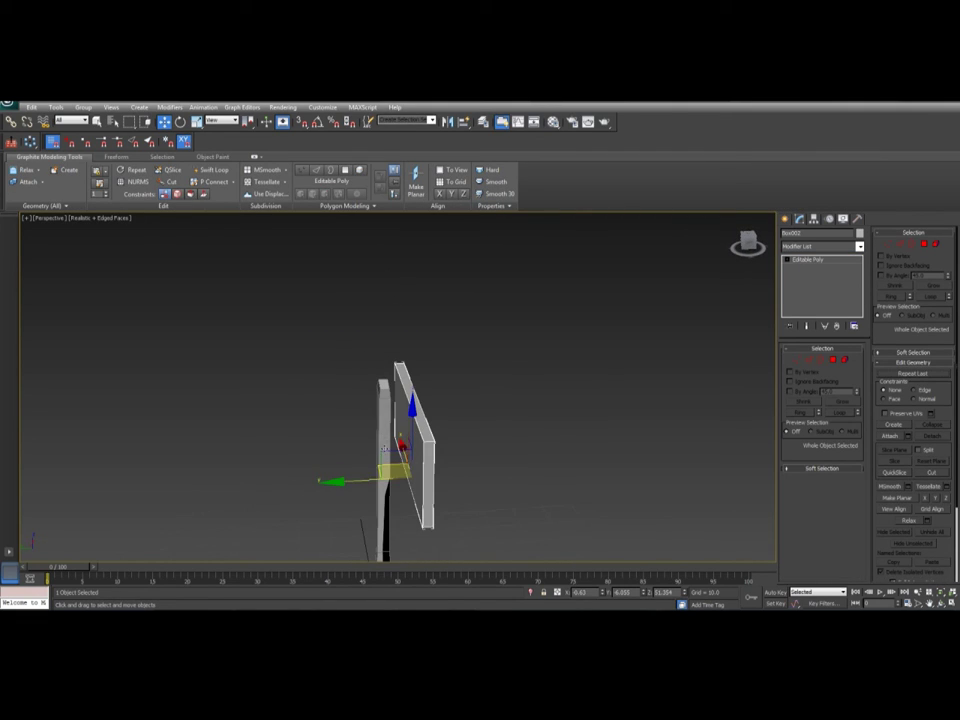
{"action": "left_click_drag", "start_coordinate": [386, 462], "coordinate": [367, 456]}
{"action": "middle_click_drag", "start_coordinate": [672, 327], "coordinate": [660, 314], "text": "alt"}
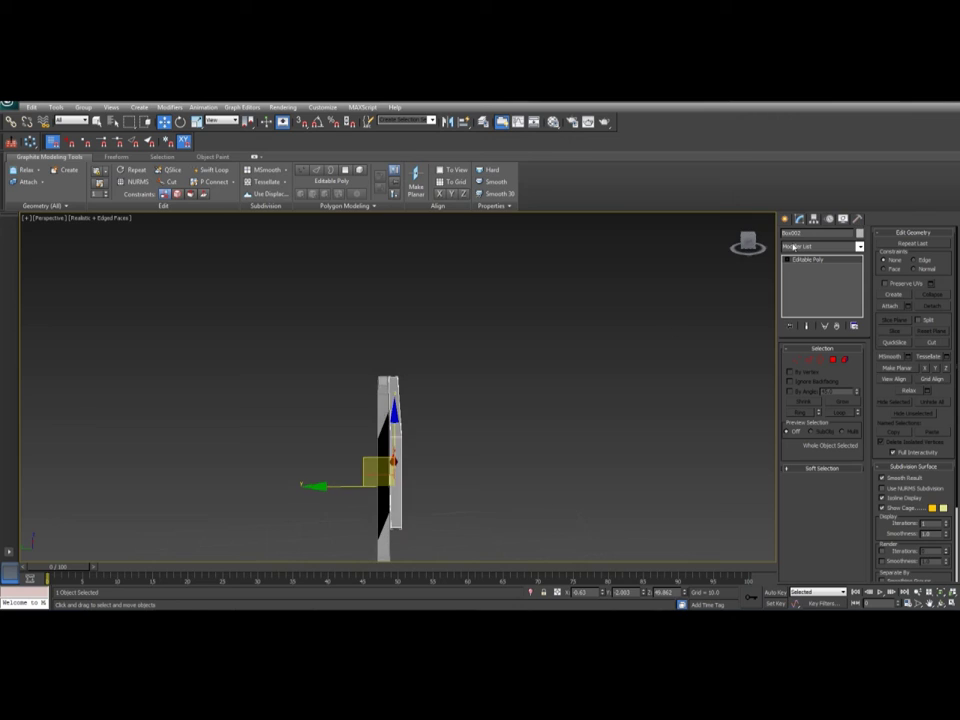
Center the sign board's pivot on the object, affecting only the pivot, and finish the pivot adjustment.
{"action": "middle_click_drag", "start_coordinate": [520, 376], "coordinate": [403, 354], "text": "alt"}
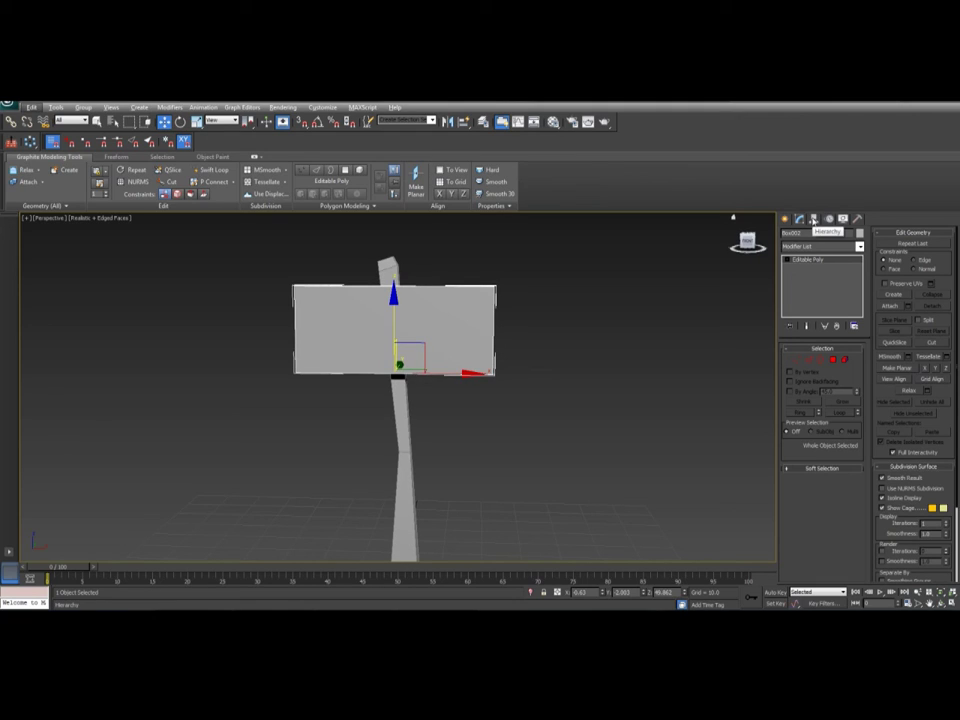
{"action": "left_click", "coordinate": [813, 219]}
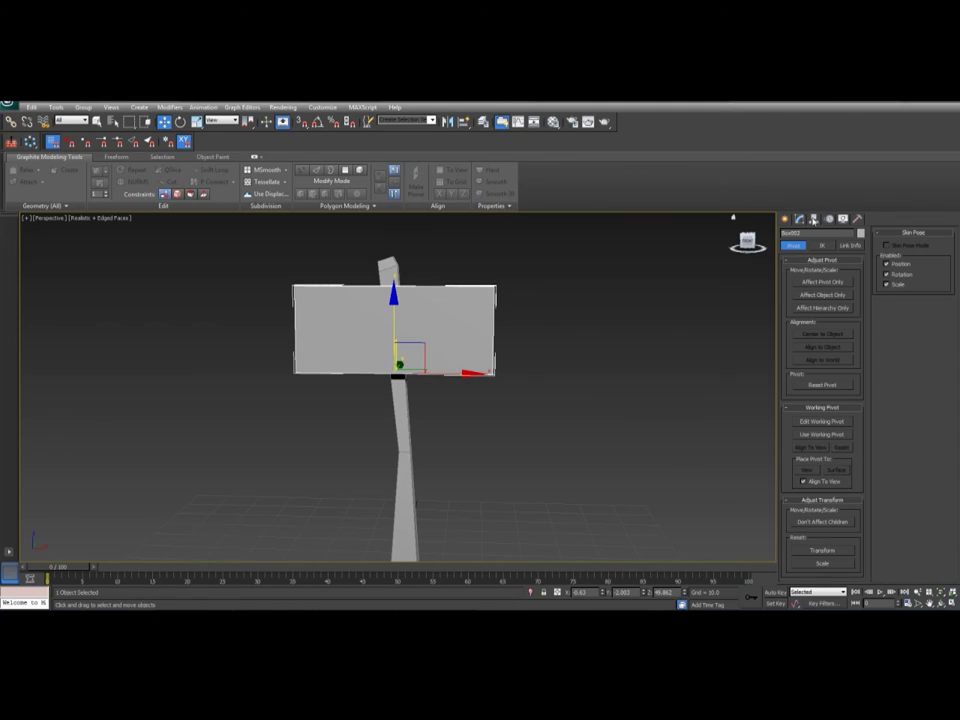
{"action": "left_click", "coordinate": [820, 282]}
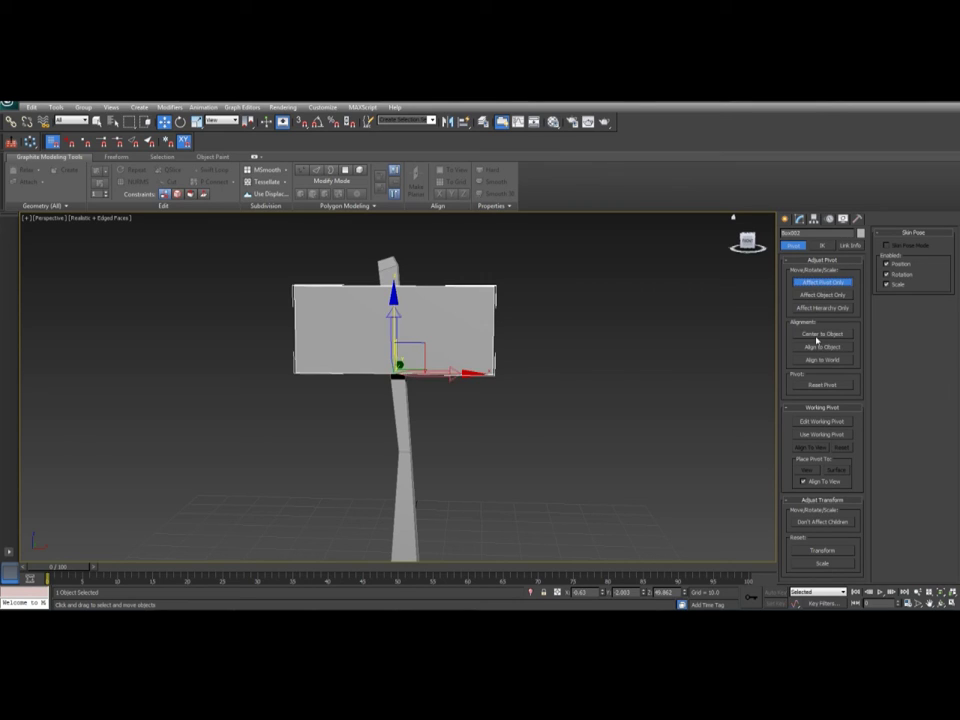
{"action": "left_click", "coordinate": [817, 337]}
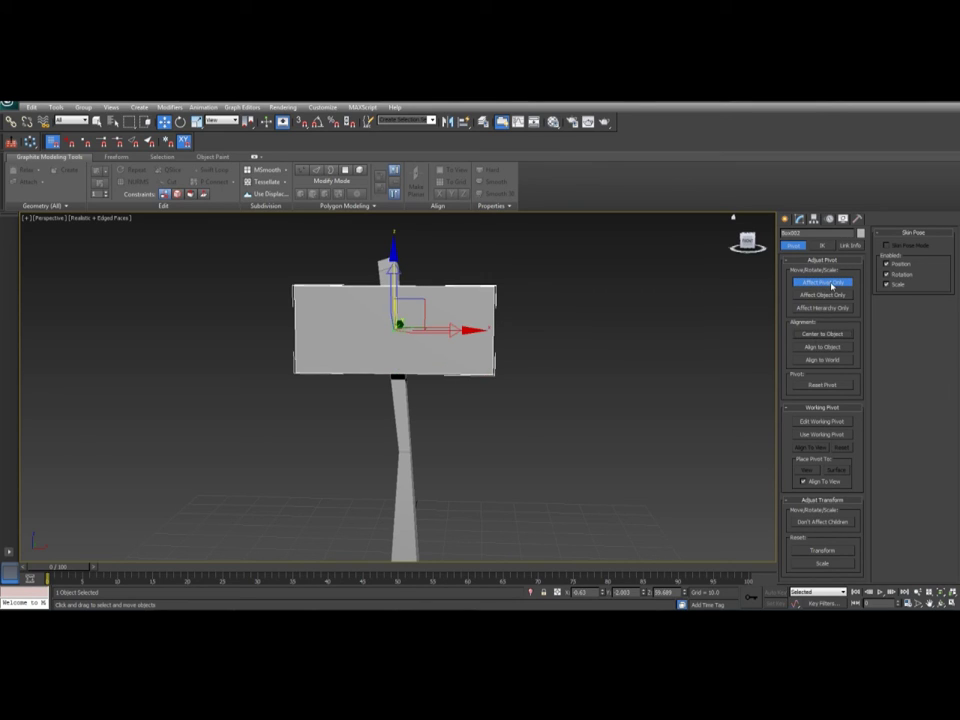
{"action": "left_click_drag", "start_coordinate": [408, 315], "coordinate": [431, 292]}
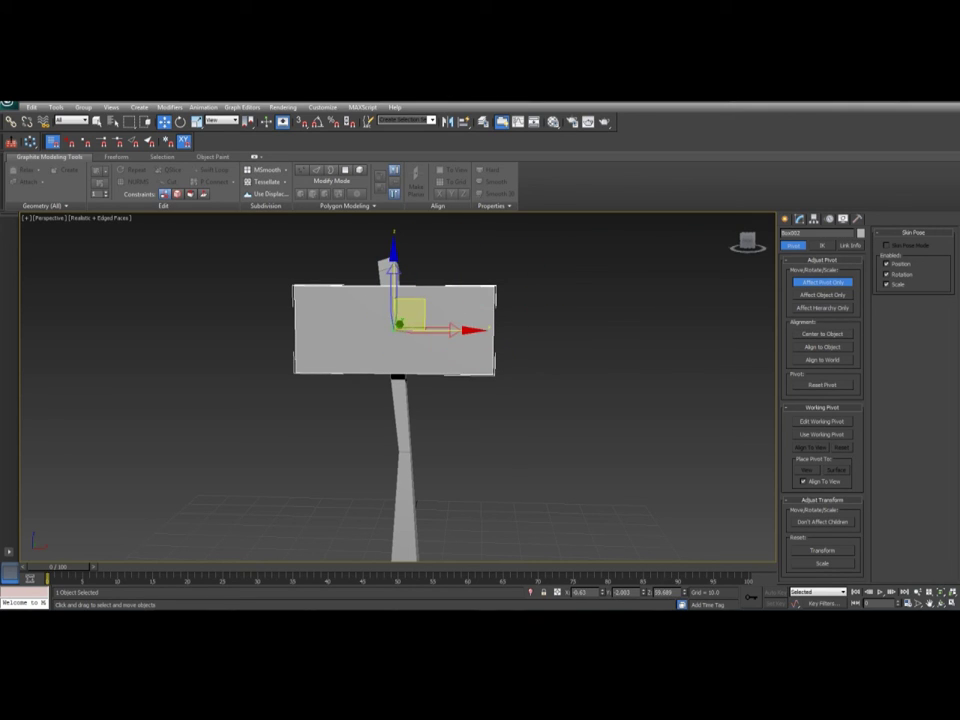
{"action": "left_click", "coordinate": [803, 285]}
Shift the sign board closer to the post along Y, to about -1.7, checking the contact from several sides.
{"action": "middle_click_drag", "start_coordinate": [500, 364], "coordinate": [321, 332], "text": "alt"}
{"action": "middle_click_drag", "start_coordinate": [225, 290], "coordinate": [515, 343], "text": "alt"}
{"action": "mouse_move", "coordinate": [365, 300]}
{"action": "left_mouse_down"}
{"action": "mouse_move", "coordinate": [367, 285]}
{"action": "mouse_move", "coordinate": [386, 290]}
{"action": "mouse_move", "coordinate": [380, 281]}
{"action": "mouse_move", "coordinate": [363, 288]}
{"action": "left_mouse_up"}
{"action": "key", "text": "z"}
{"action": "middle_click_drag", "start_coordinate": [460, 318], "coordinate": [356, 345], "text": "alt"}
{"action": "left_click_drag", "start_coordinate": [390, 362], "coordinate": [396, 400]}
{"action": "middle_click_drag", "start_coordinate": [446, 364], "coordinate": [398, 357], "text": "alt"}
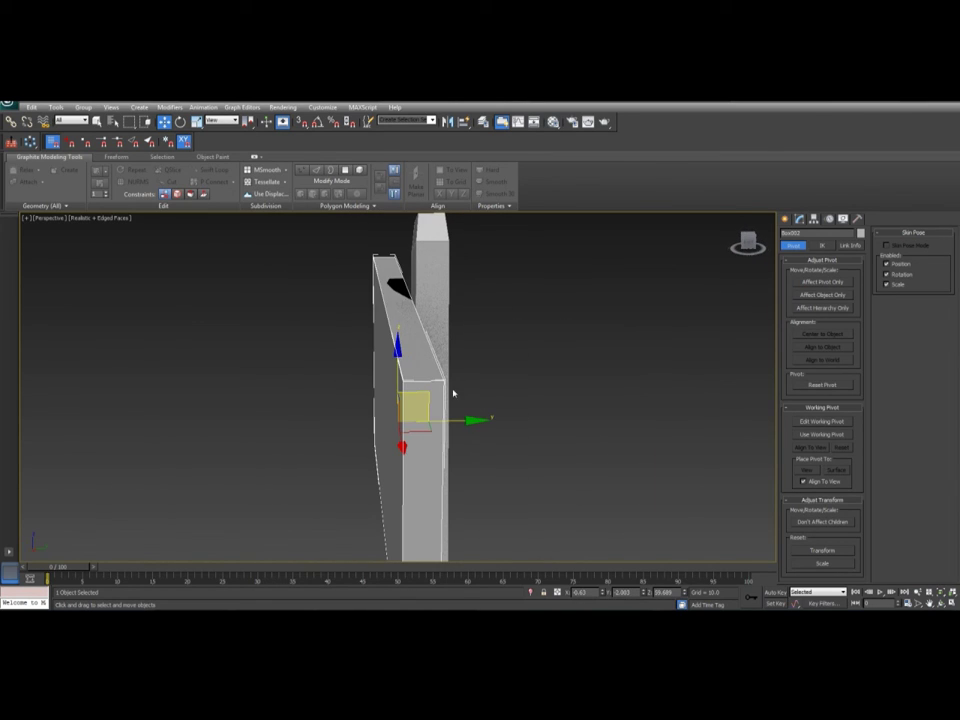
{"action": "middle_click_drag", "start_coordinate": [474, 420], "coordinate": [554, 414], "text": "alt"}
{"action": "scroll", "coordinate": [554, 414], "scroll_direction": "down", "scroll_amount": 4}
{"action": "middle_click_drag", "start_coordinate": [495, 426], "coordinate": [721, 294], "text": "alt"}
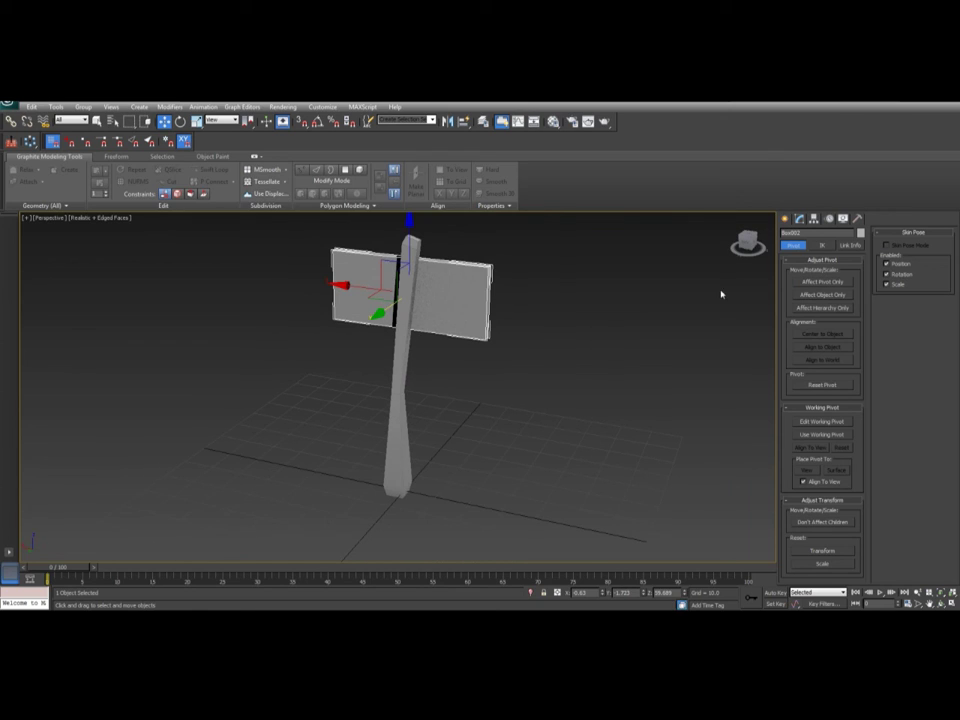
Create a tall narrow box beside the signpost, about as high as the post, at an X of about -30.
{"action": "left_click", "coordinate": [409, 487]}
{"action": "left_click", "coordinate": [784, 220]}
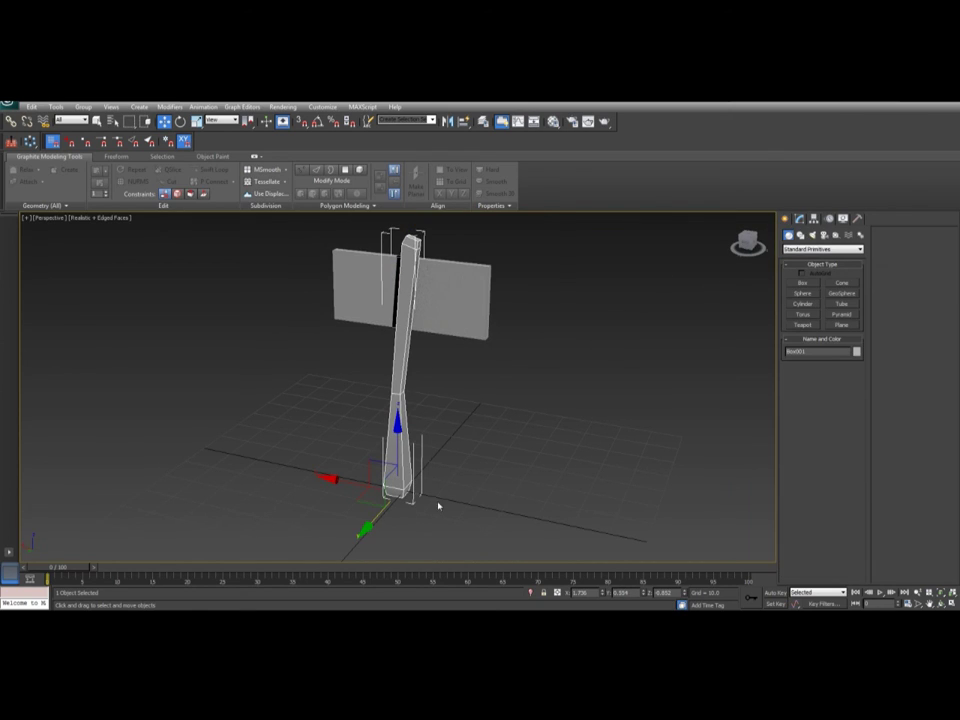
{"action": "left_click", "coordinate": [800, 283]}
{"action": "left_click_drag", "start_coordinate": [501, 497], "coordinate": [512, 514]}
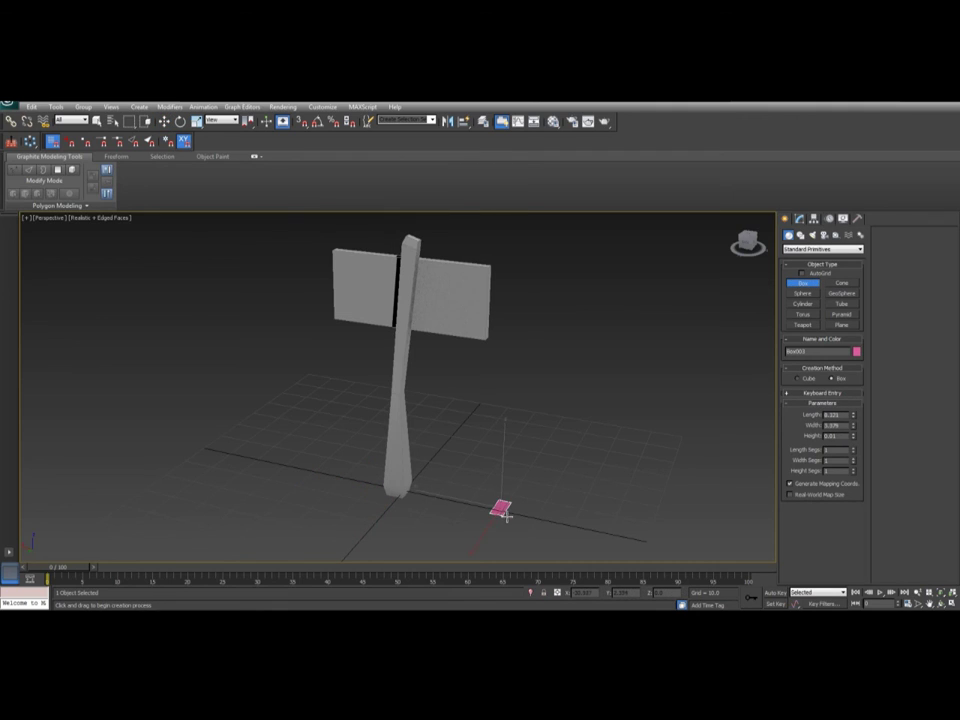
{"action": "left_click", "coordinate": [528, 255]}
{"action": "right_click", "coordinate": [529, 258]}
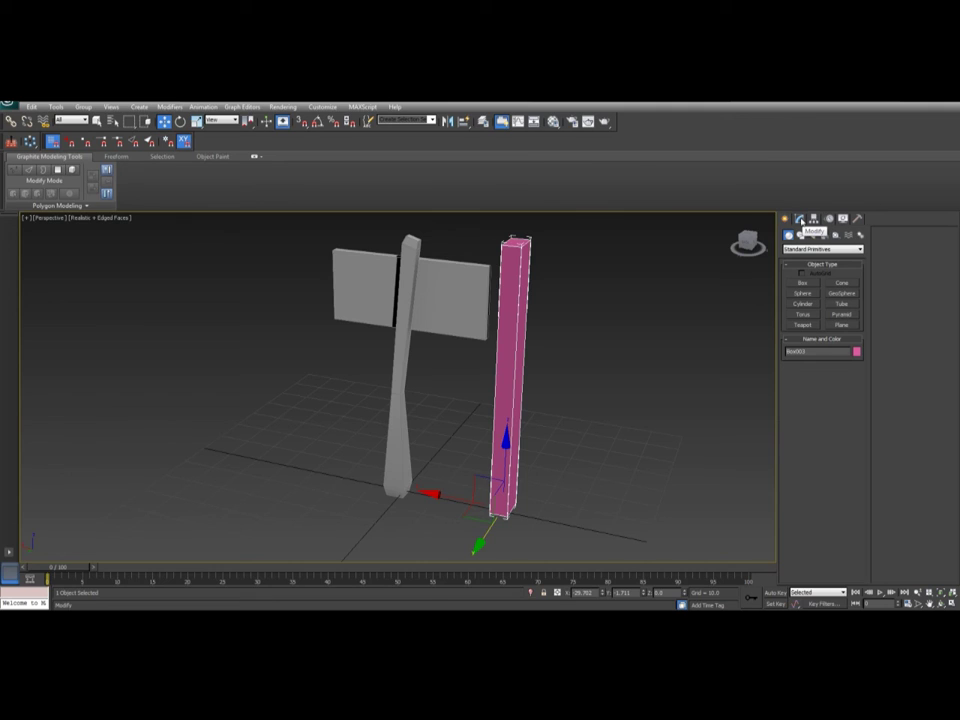
Delete the tall box beside the signpost and select the post's top polygon.
{"action": "key", "text": "Delete"}
{"action": "left_click", "coordinate": [423, 255]}
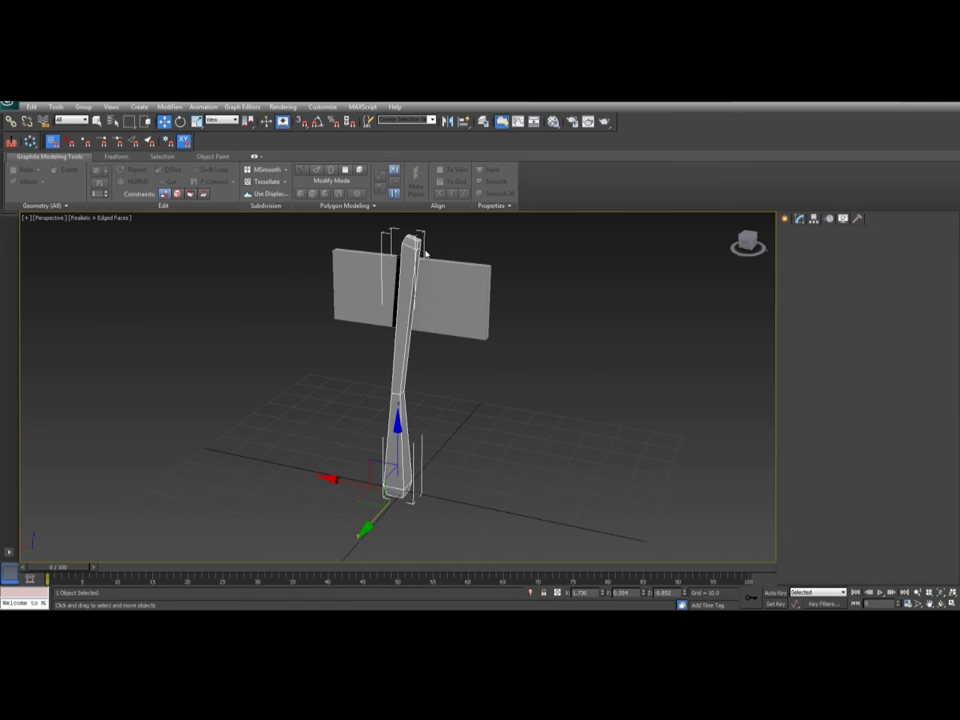
{"action": "key", "text": "4"}
{"action": "middle_click_drag", "start_coordinate": [448, 221], "coordinate": [444, 343]}
{"action": "middle_click_drag", "start_coordinate": [512, 373], "coordinate": [546, 413], "text": "alt"}
{"action": "scroll", "coordinate": [546, 413], "scroll_direction": "up", "scroll_amount": 4}
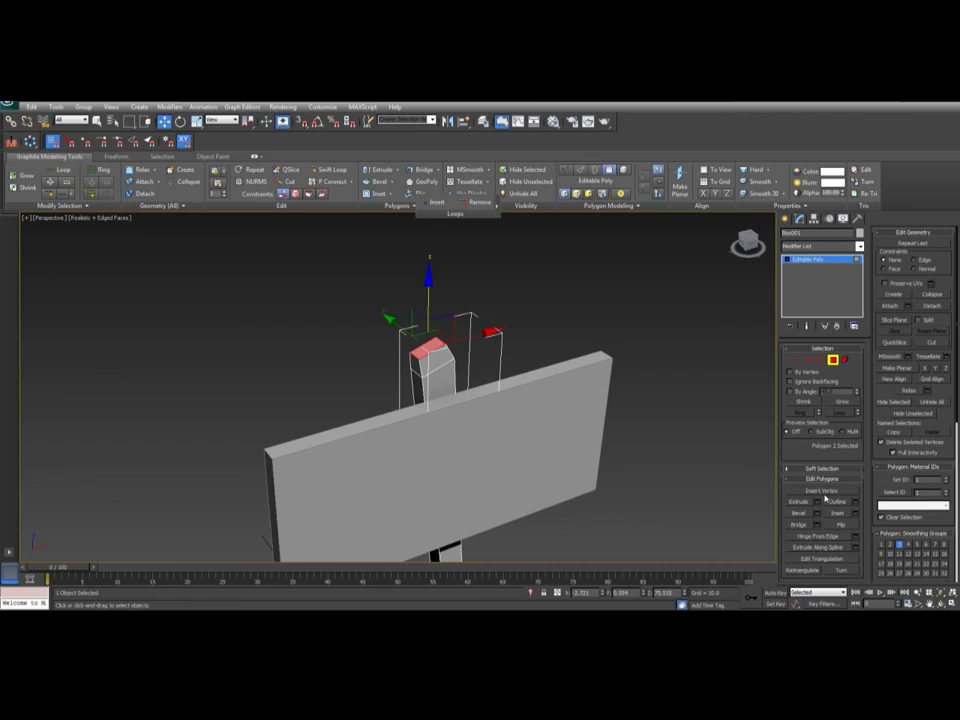
{"action": "middle_click_drag", "start_coordinate": [720, 465], "coordinate": [641, 434], "text": "alt"}
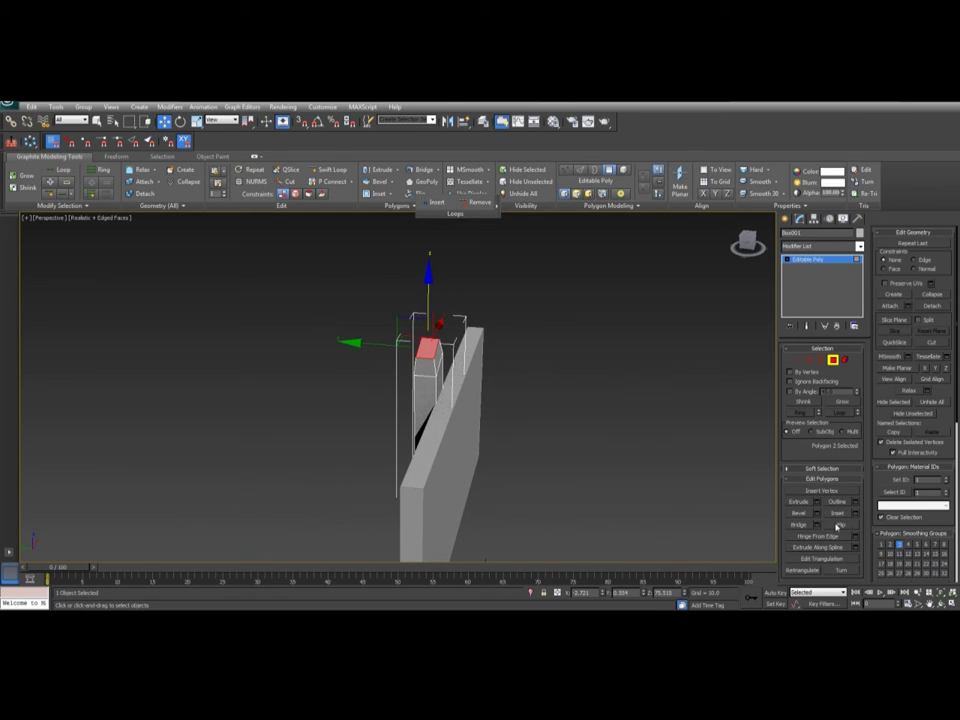
{"action": "middle_click_drag", "start_coordinate": [456, 370], "coordinate": [424, 416]}
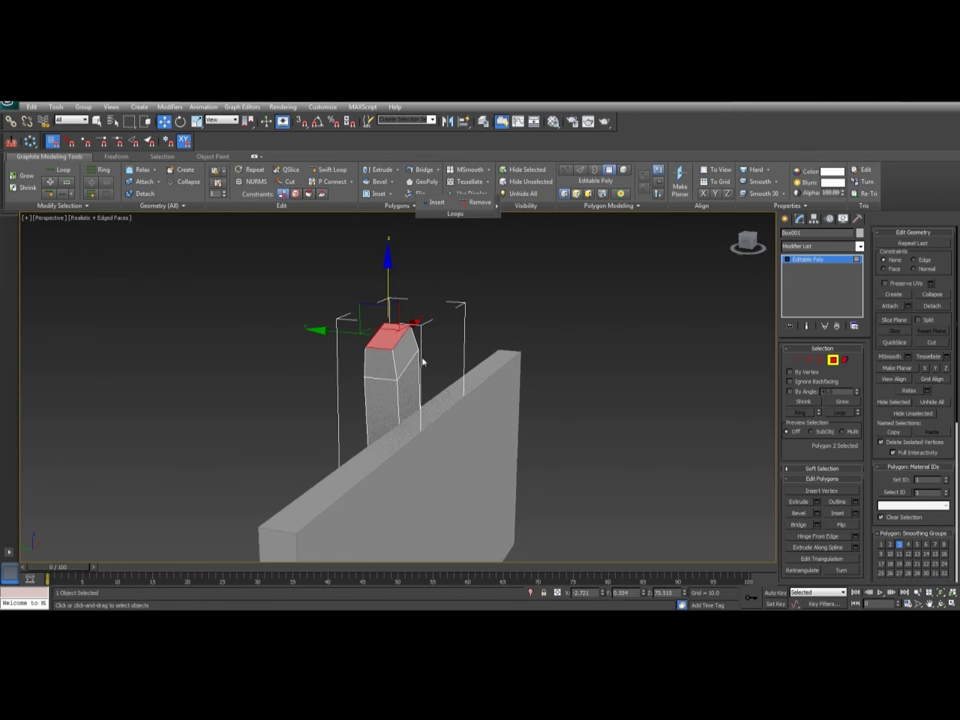
{"action": "middle_click_drag", "start_coordinate": [424, 362], "coordinate": [737, 488], "text": "alt"}
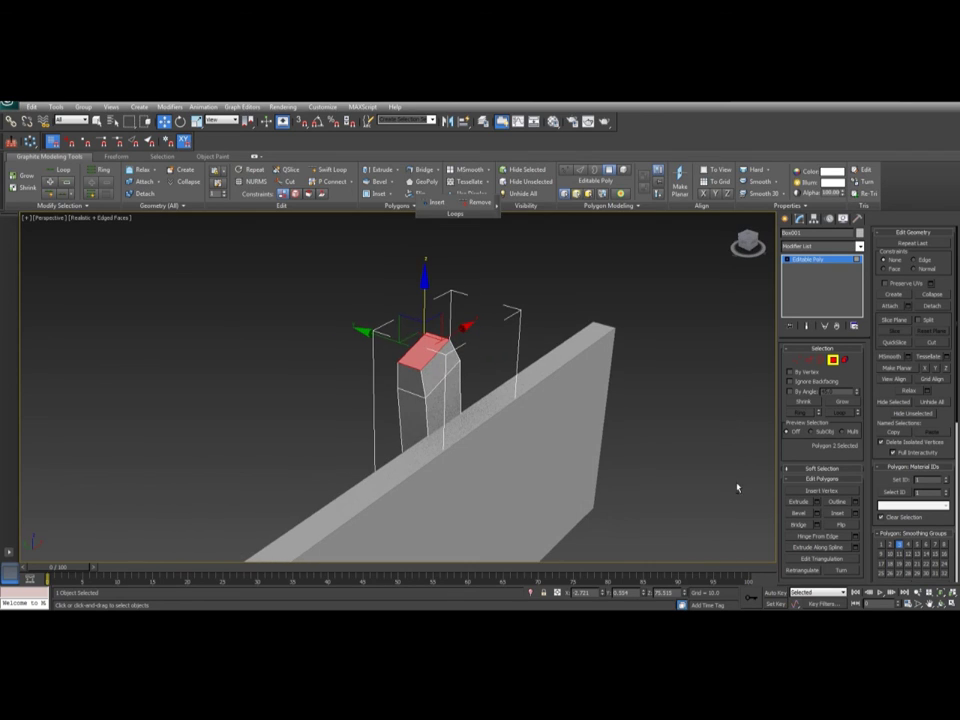
Inset the post's top polygon by less than 1 unit.
{"action": "left_click", "coordinate": [855, 514]}
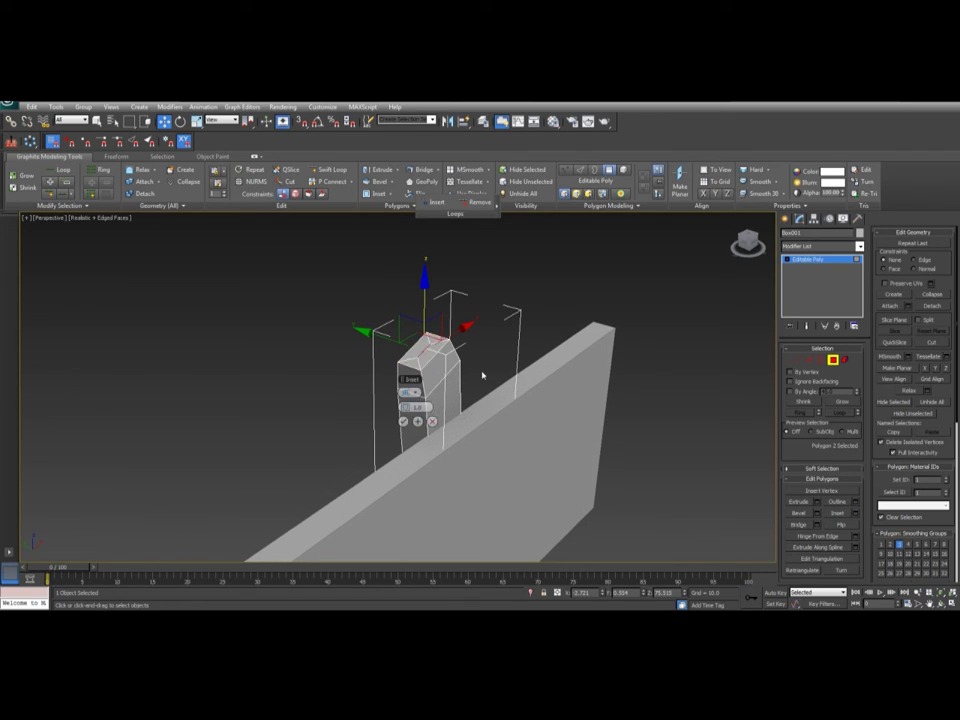
{"action": "left_click_drag", "start_coordinate": [405, 407], "coordinate": [405, 407]}
{"action": "left_click", "coordinate": [403, 421]}
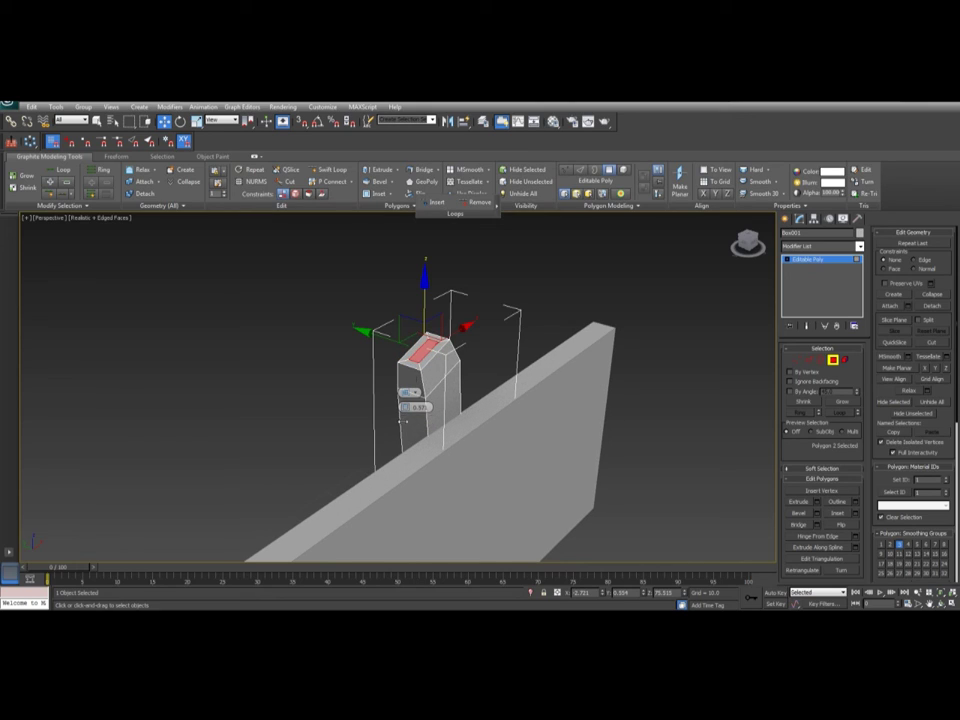
Try extruding the inset polygon upward out of the post top, and undo both the extrusion and the inset.
{"action": "key", "text": "shift+e"}
{"action": "left_click_drag", "start_coordinate": [421, 353], "coordinate": [404, 318]}
{"action": "key", "text": "w"}
{"action": "middle_click_drag", "start_coordinate": [430, 318], "coordinate": [413, 283], "text": "alt"}
{"action": "key", "text": "F4"}
{"action": "key", "text": "F4"}
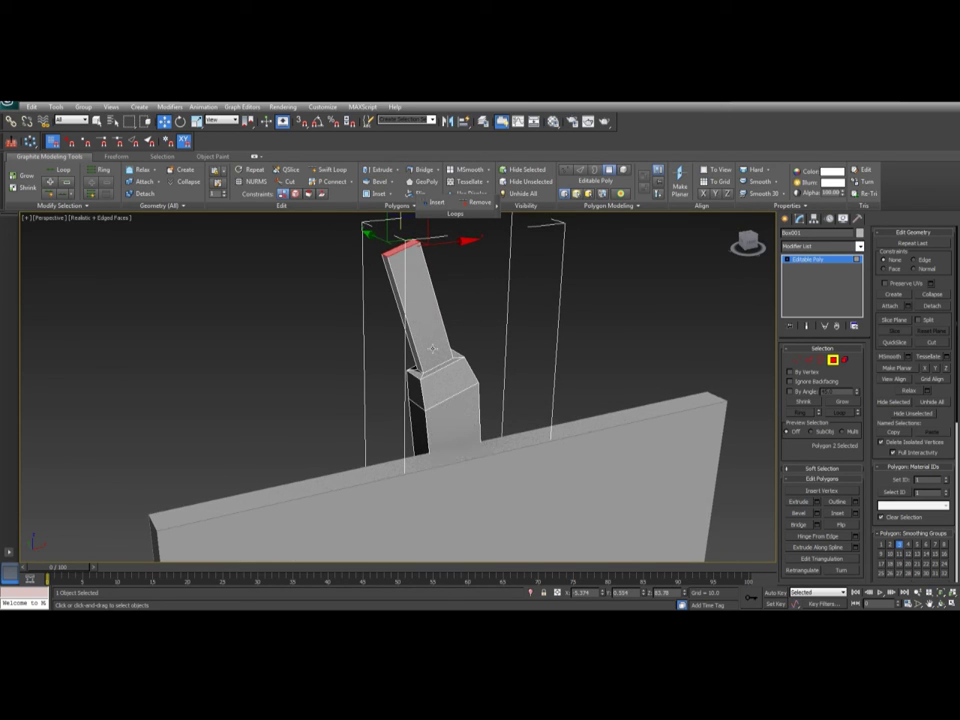
{"action": "key", "text": "ctrl+z"}
{"action": "key", "text": "ctrl+z"}
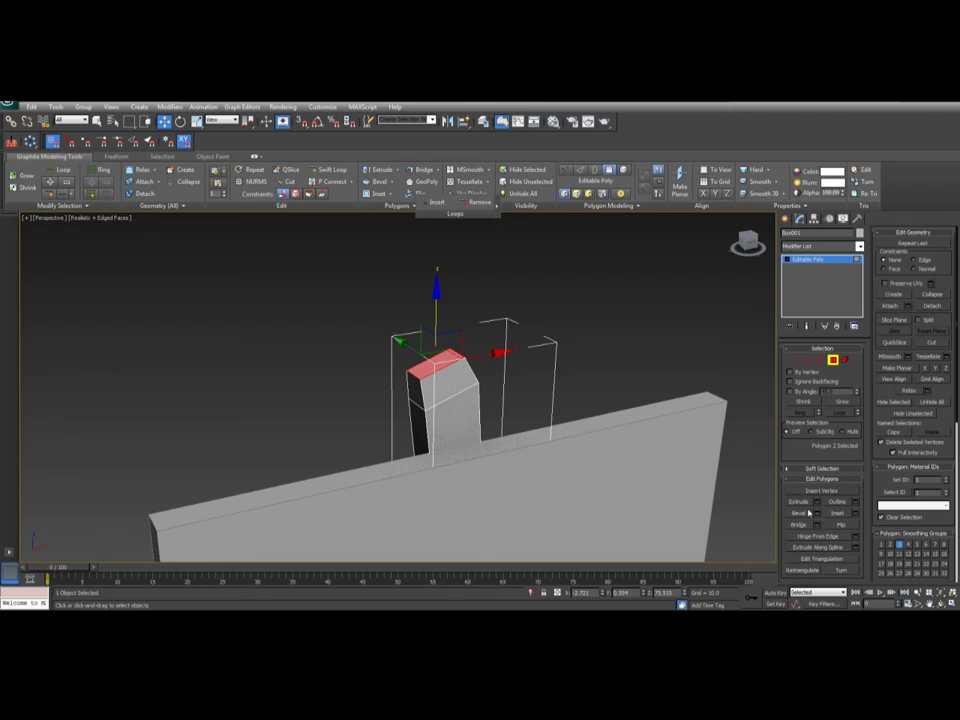
Try a low bevel on the post's top polygon with a slightly narrowed outline, and cancel it.
{"action": "left_click", "coordinate": [815, 514]}
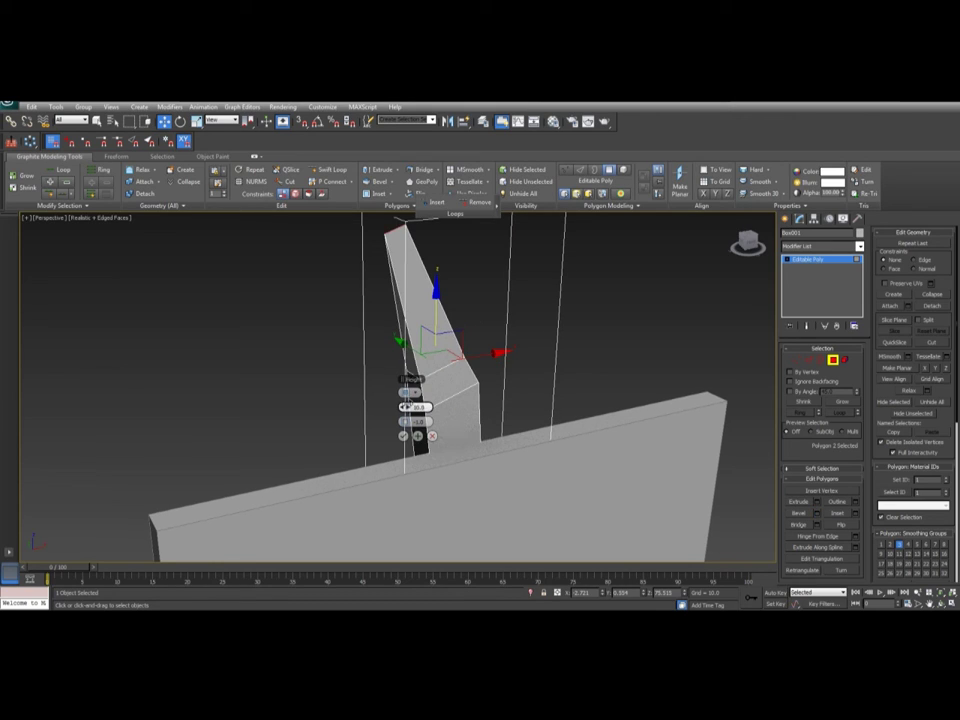
{"action": "mouse_move", "coordinate": [406, 401]}
{"action": "left_mouse_down"}
{"action": "mouse_move", "coordinate": [393, 417]}
{"action": "mouse_move", "coordinate": [403, 412]}
{"action": "mouse_move", "coordinate": [403, 424]}
{"action": "left_mouse_up"}
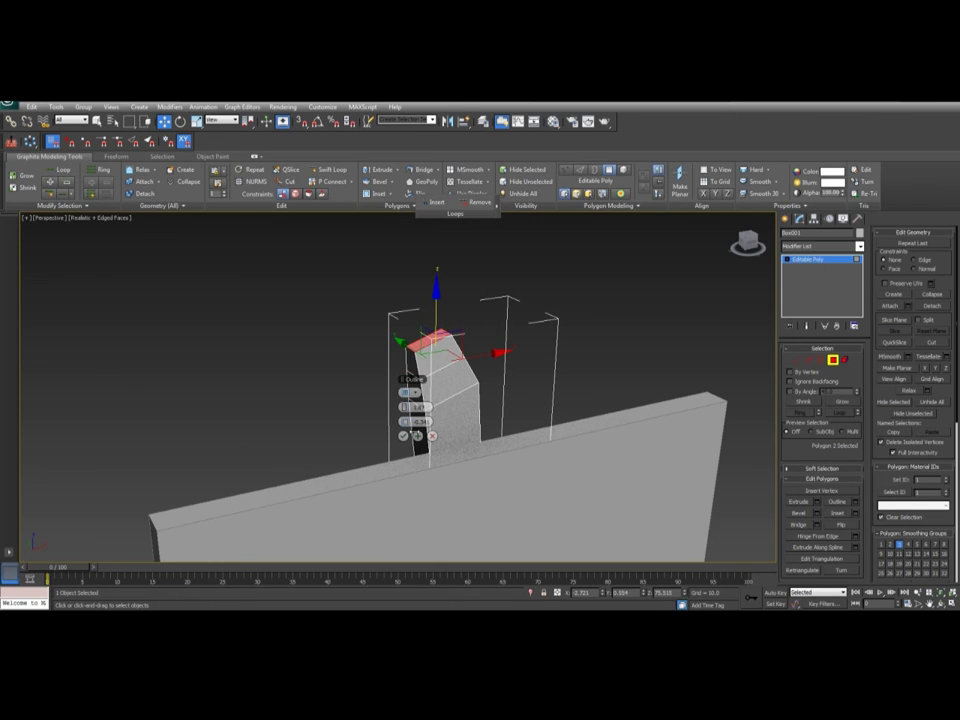
{"action": "left_click", "coordinate": [431, 436]}
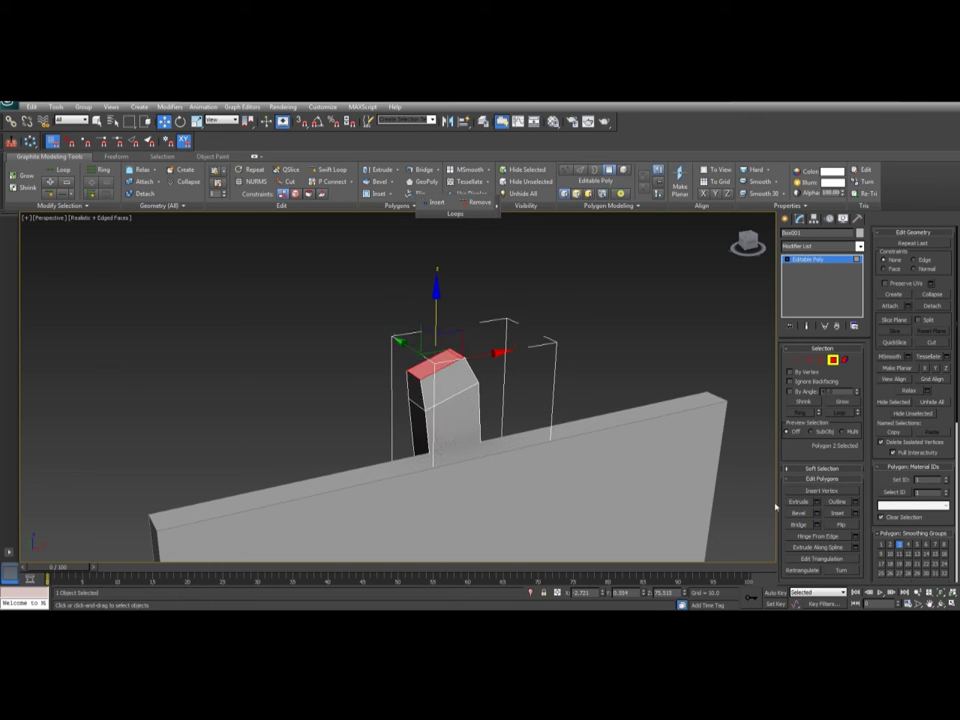
Try the Outline operation with different amounts on the post's top polygon, and cancel it.
{"action": "left_click", "coordinate": [855, 503]}
{"action": "left_click_drag", "start_coordinate": [405, 394], "coordinate": [415, 399]}
{"action": "left_click", "coordinate": [432, 407]}
Preview an extrusion of the post's top polygon by about 8.7, inspect it from both sides, and cancel it.
{"action": "left_click", "coordinate": [817, 502]}
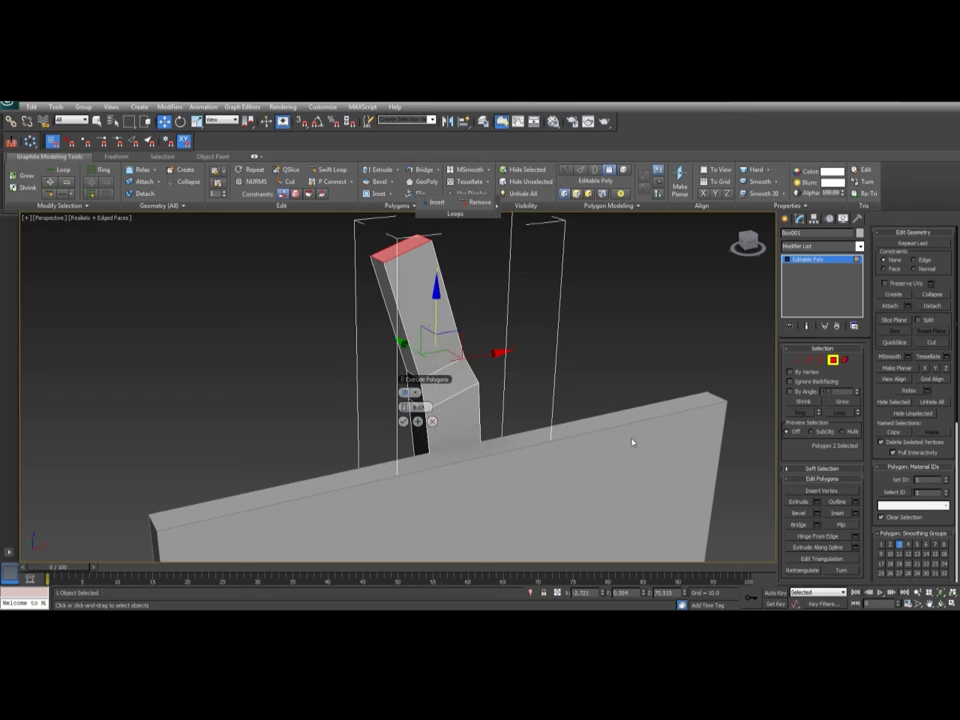
{"action": "middle_click_drag", "start_coordinate": [470, 381], "coordinate": [551, 379], "text": "alt"}
{"action": "middle_click_drag", "start_coordinate": [459, 431], "coordinate": [502, 432], "text": "alt"}
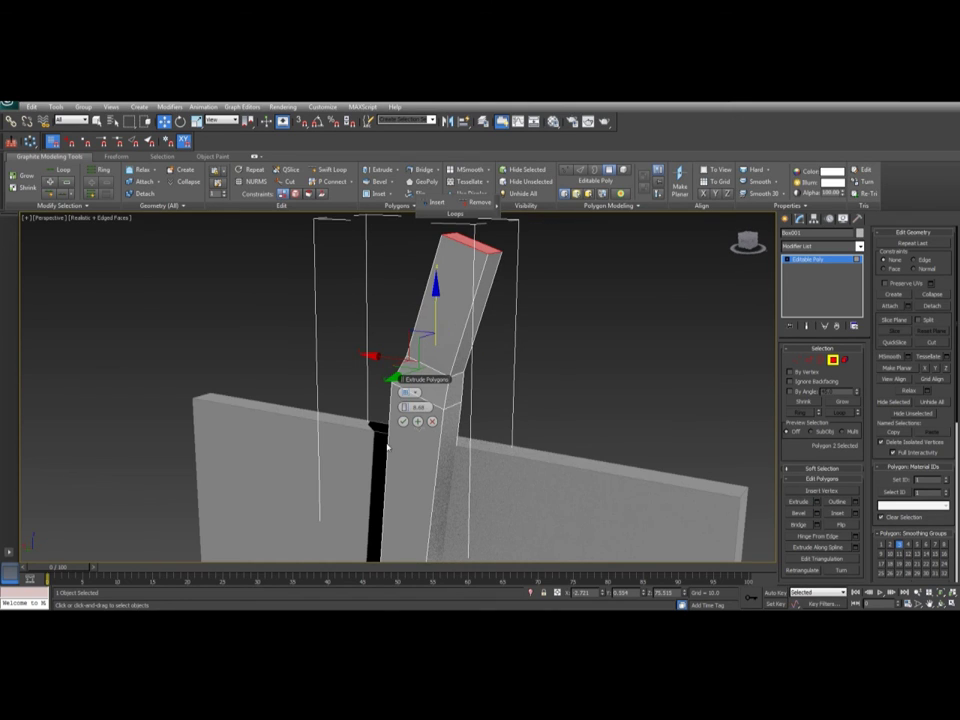
{"action": "left_click", "coordinate": [432, 421]}
Try extruding the post's top polygon freehand in the viewport, and undo the extrusion.
{"action": "middle_click_drag", "start_coordinate": [588, 427], "coordinate": [434, 404], "text": "alt"}
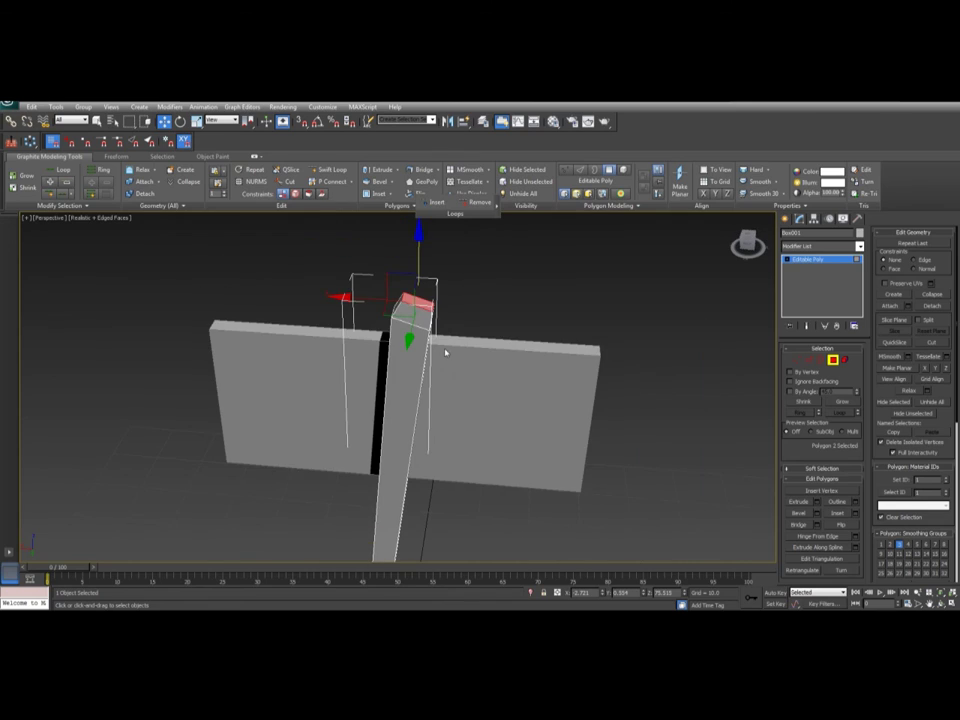
{"action": "middle_click_drag", "start_coordinate": [454, 320], "coordinate": [462, 320], "text": "alt"}
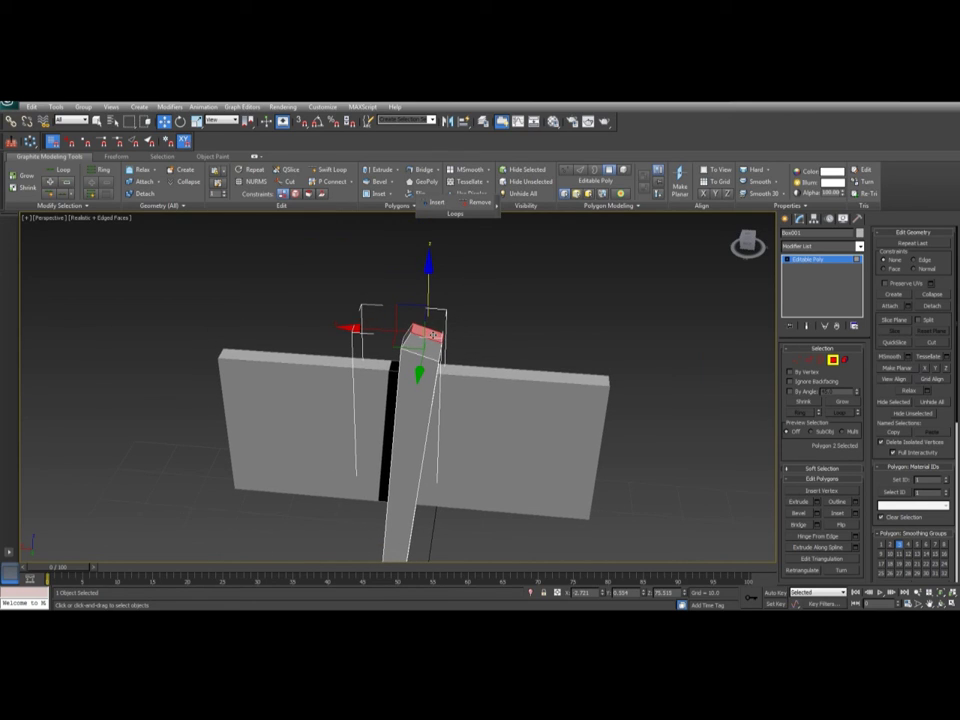
{"action": "key", "text": "shift+e"}
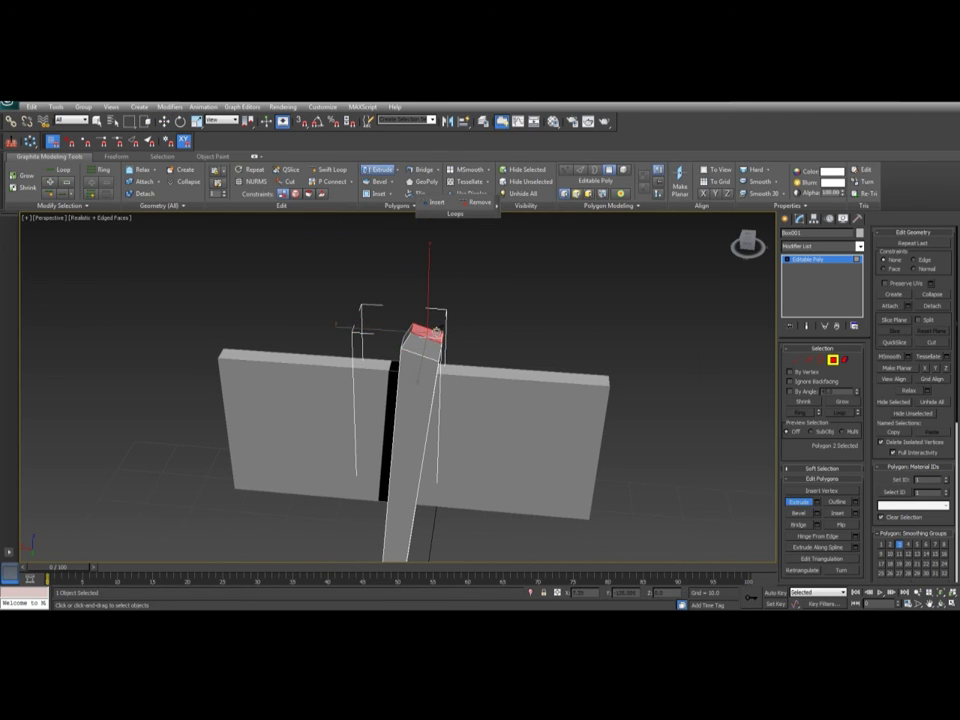
{"action": "middle_click_drag", "start_coordinate": [434, 330], "coordinate": [424, 324], "text": "alt"}
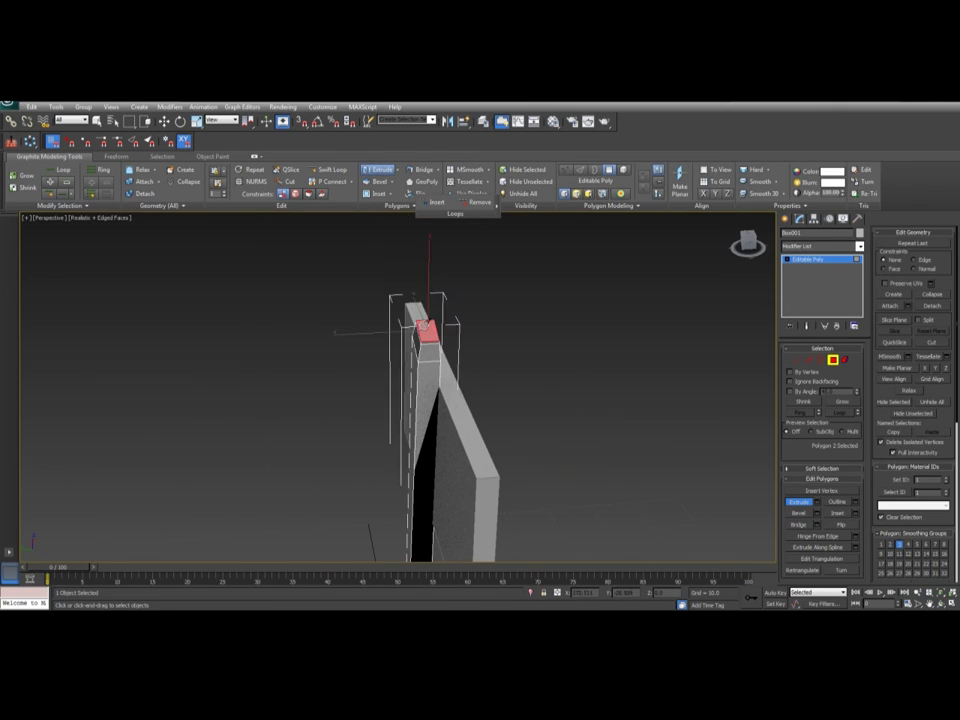
{"action": "mouse_move", "coordinate": [424, 324]}
{"action": "left_mouse_down"}
{"action": "mouse_move", "coordinate": [429, 287]}
{"action": "mouse_move", "coordinate": [424, 315]}
{"action": "left_mouse_up"}
{"action": "key", "text": "ctrl+z"}
Try extruding the long narrow side polygon of the post freehand, undo it, and leave Extrude.
{"action": "left_click", "coordinate": [422, 377]}
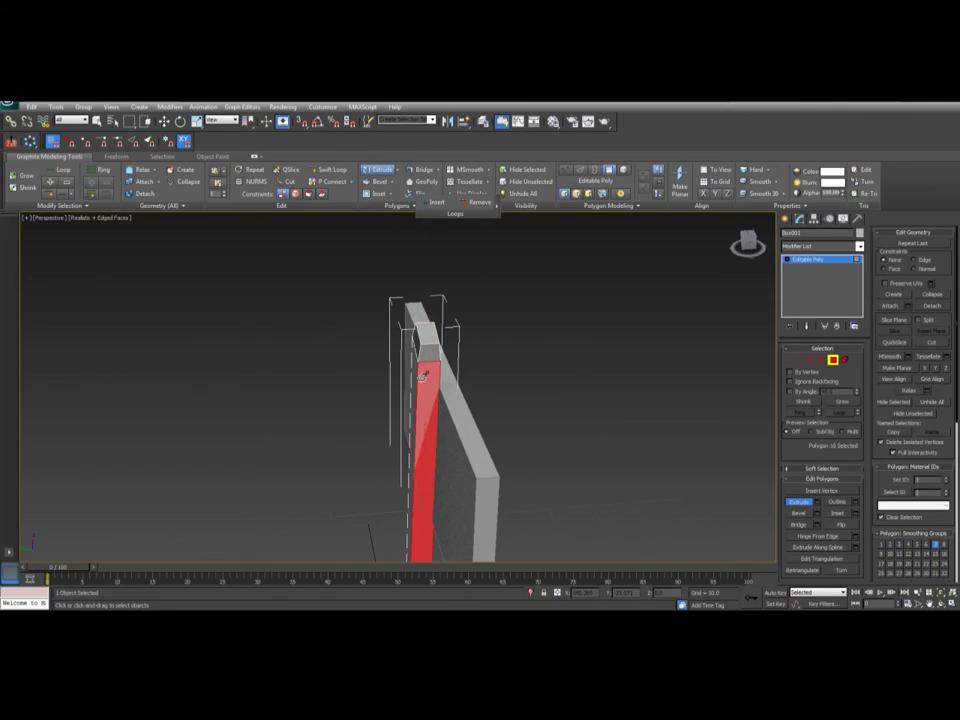
{"action": "mouse_move", "coordinate": [429, 373]}
{"action": "left_mouse_down"}
{"action": "mouse_move", "coordinate": [434, 386]}
{"action": "mouse_move", "coordinate": [430, 360]}
{"action": "left_mouse_up"}
{"action": "key", "text": "ctrl+z"}
{"action": "right_click", "coordinate": [426, 366]}
Leave polygon editing and try moving, rotating and scaling the whole post, undoing each change.
{"action": "middle_click_drag", "start_coordinate": [465, 371], "coordinate": [479, 378]}
{"action": "left_click", "coordinate": [508, 330]}
{"action": "middle_click_drag", "start_coordinate": [508, 330], "coordinate": [486, 436], "text": "alt"}
{"action": "key", "text": "4"}
{"action": "left_click_drag", "start_coordinate": [425, 435], "coordinate": [407, 418]}
{"action": "key", "text": "ctrl+z"}
{"action": "key", "text": "e"}
{"action": "key", "text": "ctrl+z"}
{"action": "key", "text": "r"}
{"action": "key", "text": "ctrl+z"}
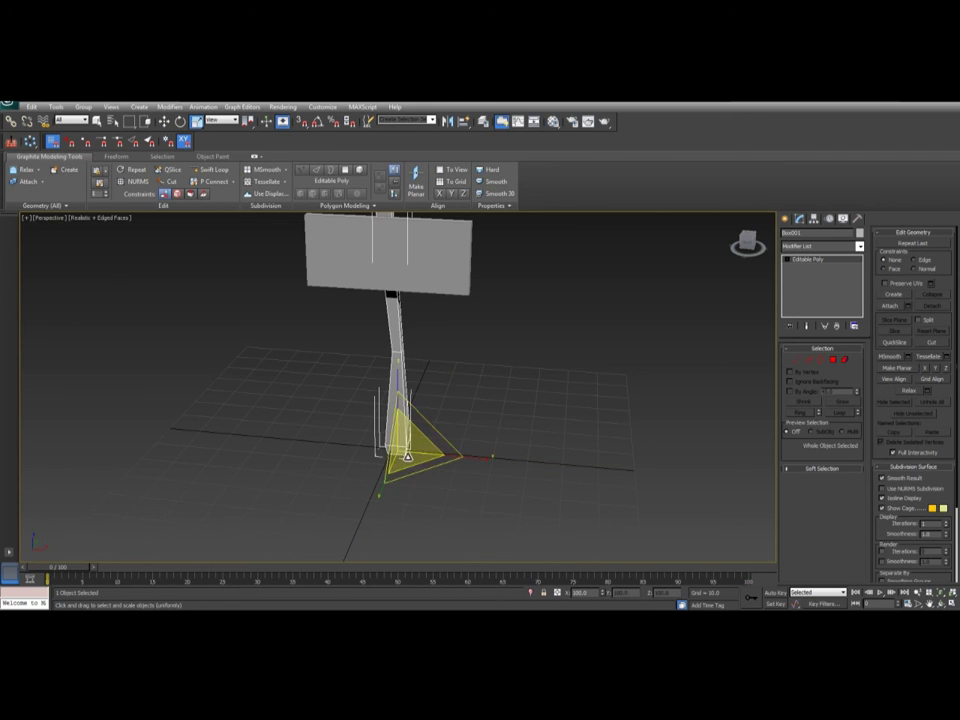
Try the squash and non-uniform scale modes on the post, undoing each change.
{"action": "key", "text": "r"}
{"action": "key", "text": "r"}
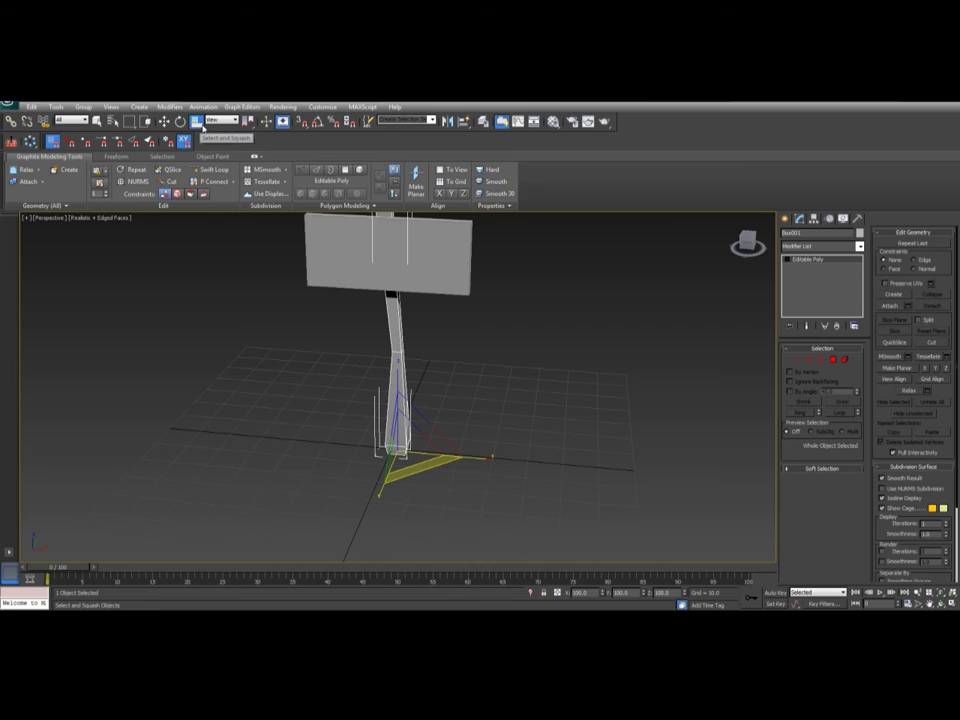
{"action": "left_click_drag", "start_coordinate": [416, 461], "coordinate": [404, 440]}
{"action": "key", "text": "ctrl+z"}
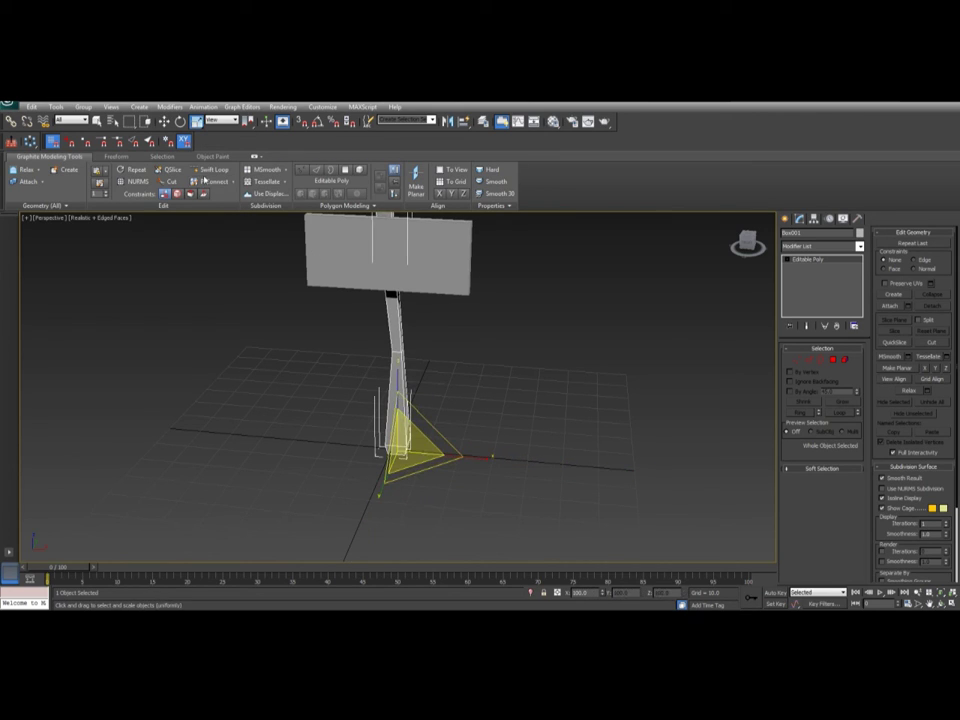
{"action": "left_click", "coordinate": [197, 121]}
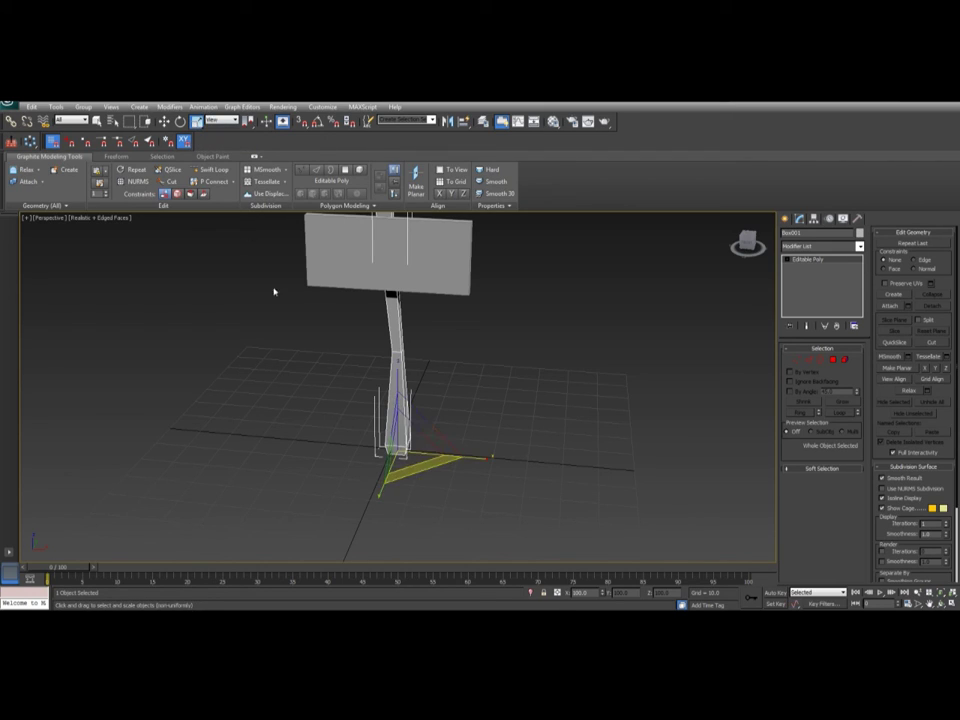
{"action": "left_click_drag", "start_coordinate": [410, 429], "coordinate": [433, 480]}
{"action": "key", "text": "ctrl+z"}
{"action": "key", "text": "ctrl+z"}
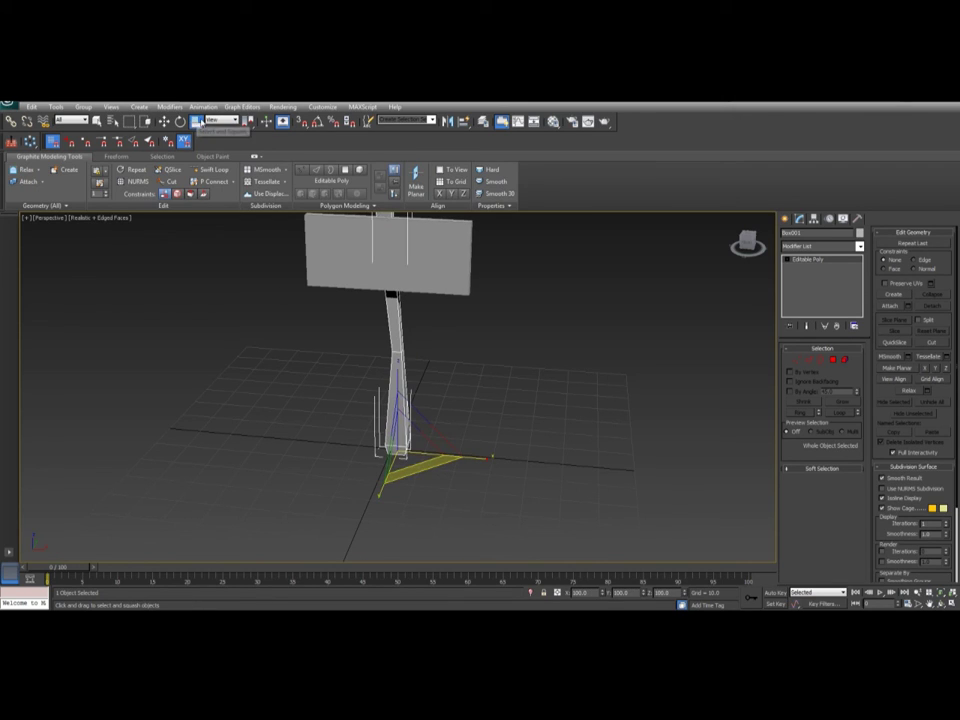
{"action": "key", "text": "ctrl+z"}
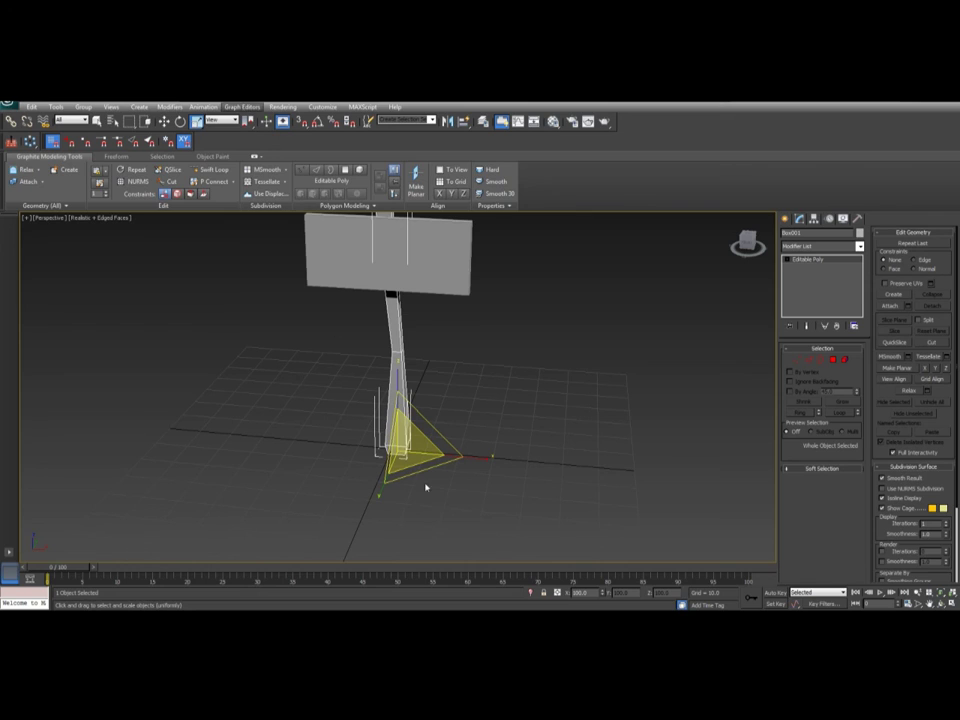
Try uniform scaling on the post, switch back to Move, and clear the selection.
{"action": "left_click_drag", "start_coordinate": [406, 442], "coordinate": [441, 466]}
{"action": "middle_click_drag", "start_coordinate": [440, 465], "coordinate": [452, 390], "text": "alt"}
{"action": "key", "text": "w"}
{"action": "middle_click_drag", "start_coordinate": [470, 318], "coordinate": [497, 385]}
{"action": "left_click", "coordinate": [497, 397]}
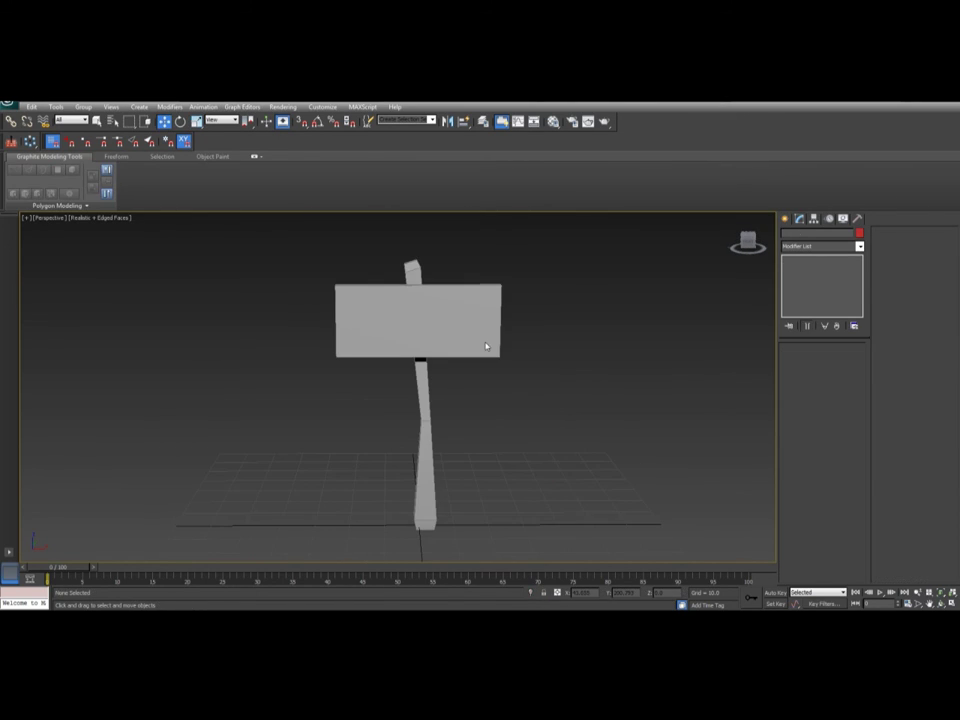
Select the four vertical side edges of the sign board and start Connect with its settings shown.
{"action": "left_click", "coordinate": [486, 344]}
{"action": "middle_click_drag", "start_coordinate": [362, 325], "coordinate": [455, 303], "text": "alt"}
{"action": "middle_click_drag", "start_coordinate": [536, 345], "coordinate": [409, 349], "text": "alt"}
{"action": "scroll", "coordinate": [409, 349], "scroll_direction": "up", "scroll_amount": 3}
{"action": "key", "text": "2"}
{"action": "left_click_drag", "start_coordinate": [214, 324], "coordinate": [744, 350]}
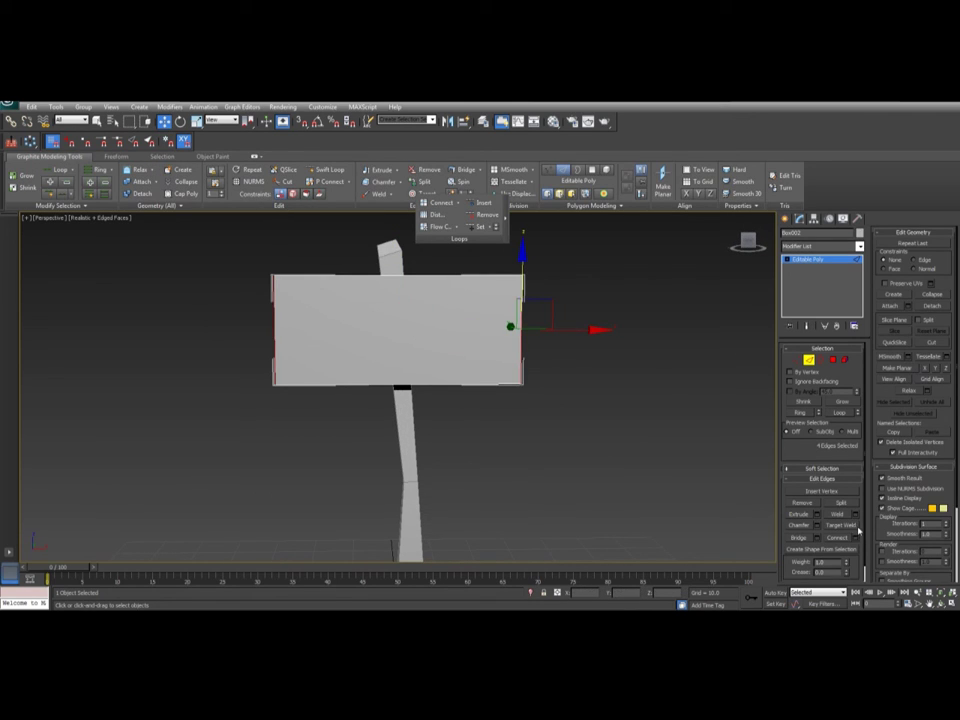
{"action": "left_click", "coordinate": [856, 538]}
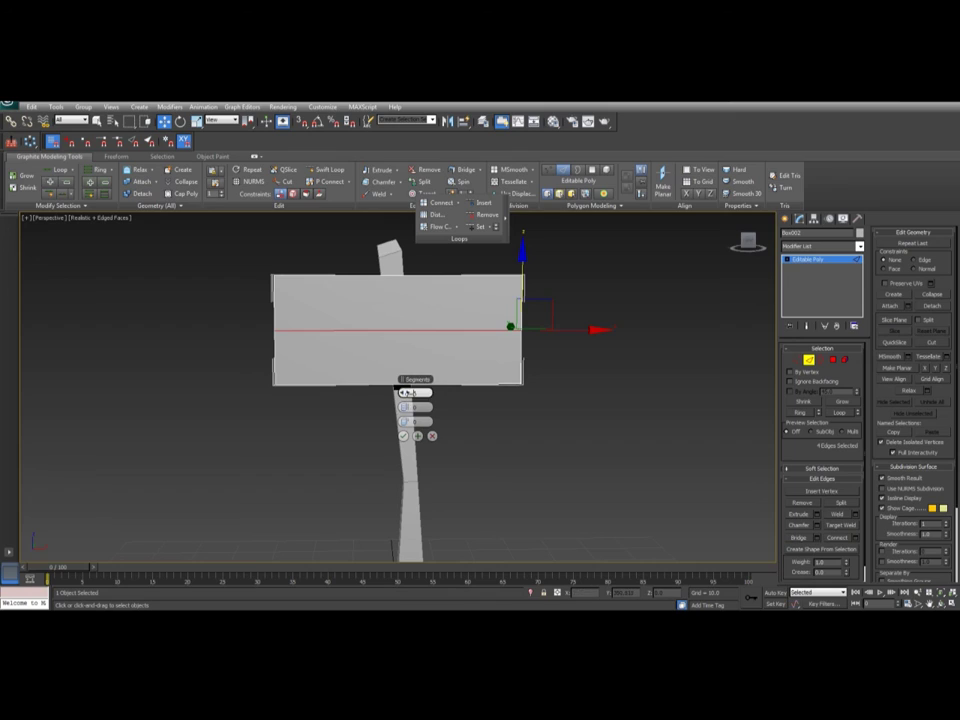
Clear the edge selection and reselect the sign board's four vertical side edges with a selection box across the board.
{"action": "left_click_drag", "start_coordinate": [195, 319], "coordinate": [563, 351]}
{"action": "left_click_drag", "start_coordinate": [221, 311], "coordinate": [619, 355]}
{"action": "left_click", "coordinate": [670, 331]}
{"action": "middle_click_drag", "start_coordinate": [543, 366], "coordinate": [337, 344], "text": "alt"}
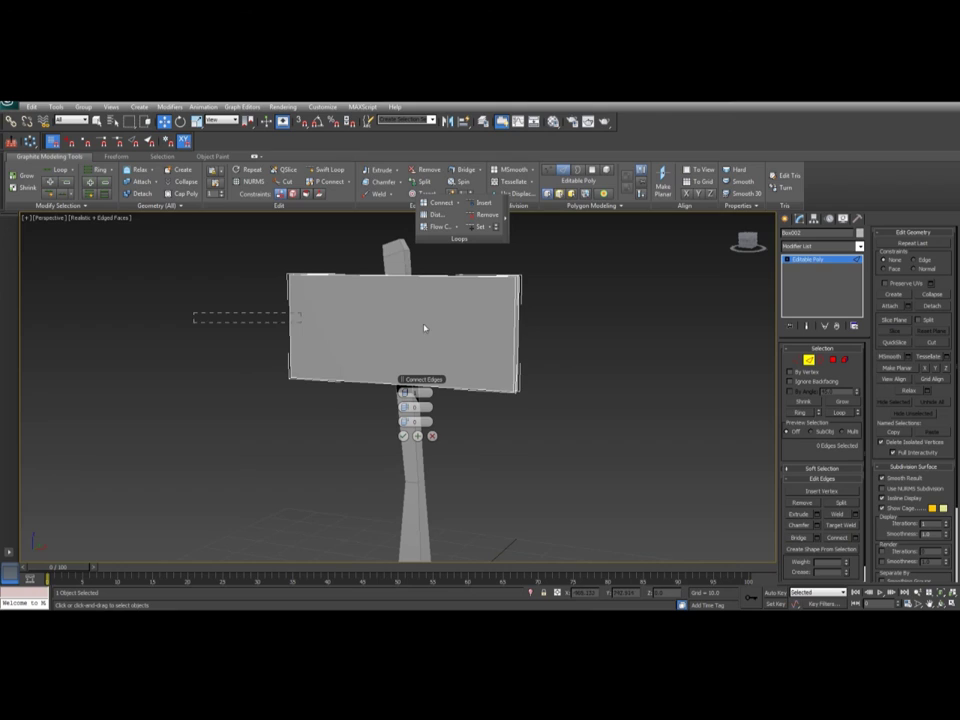
{"action": "left_click_drag", "start_coordinate": [424, 328], "coordinate": [756, 330]}
{"action": "middle_click_drag", "start_coordinate": [660, 336], "coordinate": [575, 368], "text": "alt"}
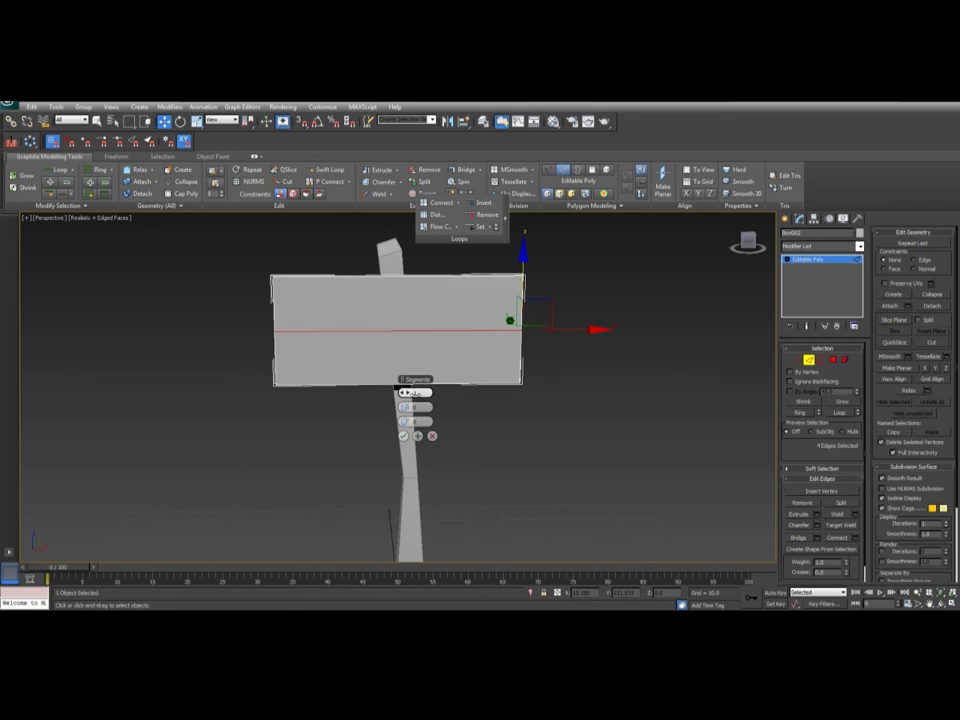
Preview connecting the board's vertical edges with 30 segments and clear the edge selection.
{"action": "left_click_drag", "start_coordinate": [407, 393], "coordinate": [712, 428]}
{"action": "middle_click_drag", "start_coordinate": [580, 346], "coordinate": [461, 373], "text": "alt"}
{"action": "scroll", "coordinate": [461, 373], "scroll_direction": "up", "scroll_amount": 5}
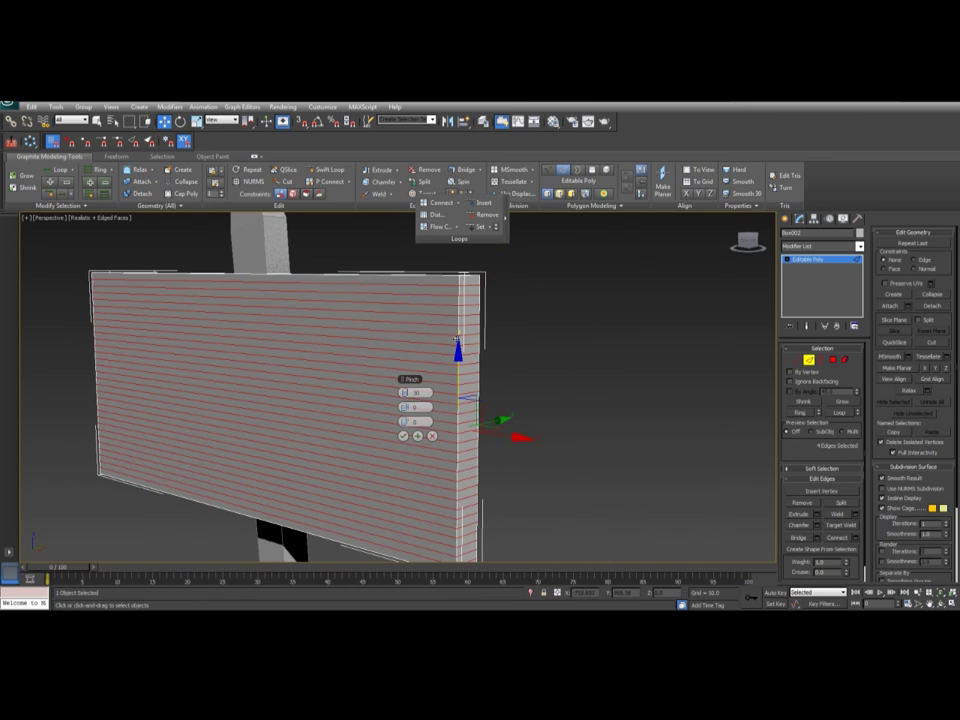
{"action": "left_click", "coordinate": [595, 357]}
{"action": "middle_click_drag", "start_coordinate": [595, 358], "coordinate": [223, 339], "text": "alt"}
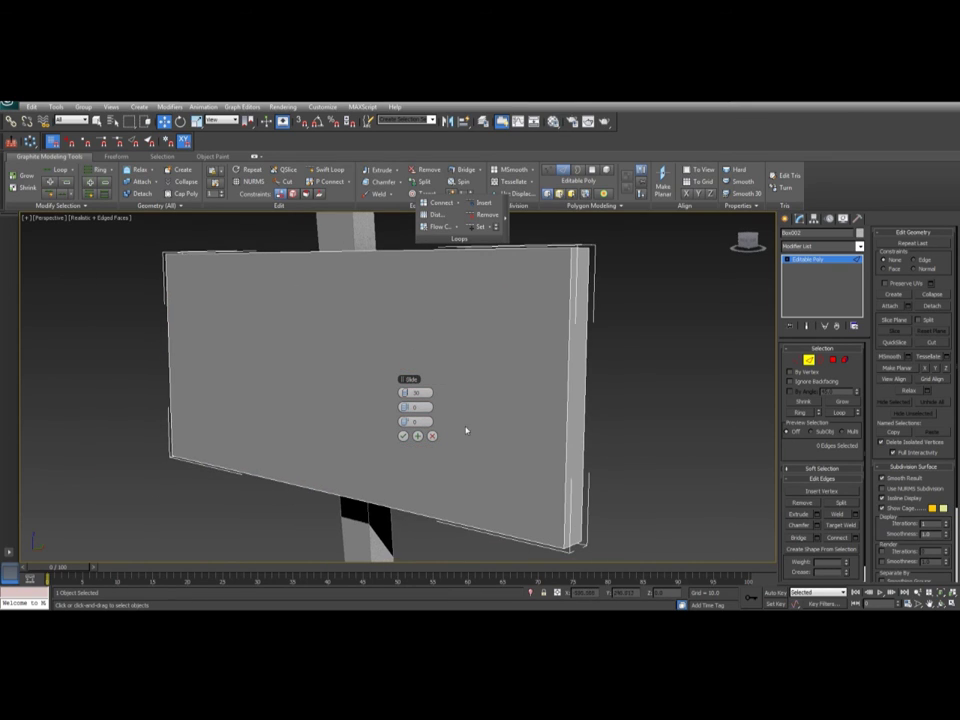
Connect the sign board's four vertical side edges with 2 segments, splitting the board into three horizontal bands.
{"action": "left_click", "coordinate": [411, 393]}
{"action": "type", "text": "1"}
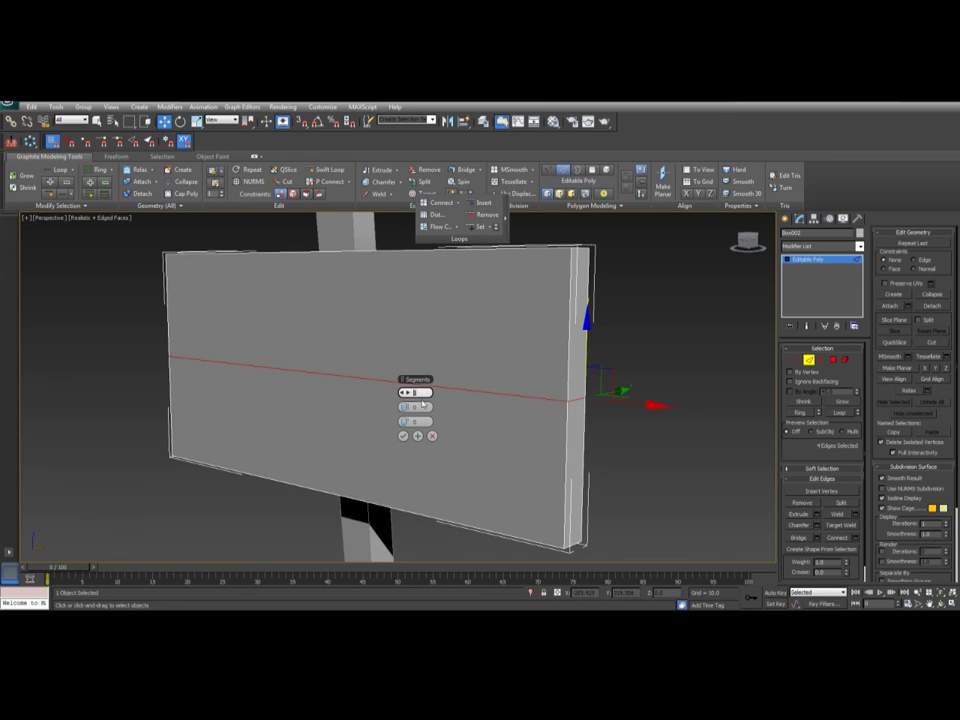
{"action": "type", "text": "2"}
{"action": "left_click", "coordinate": [404, 436]}
Enter vertex editing on the sign board, select the vertex pair at the left end of its upper dividing line, and clear the selection.
{"action": "middle_click_drag", "start_coordinate": [248, 350], "coordinate": [205, 342], "text": "alt"}
{"action": "key", "text": "1"}
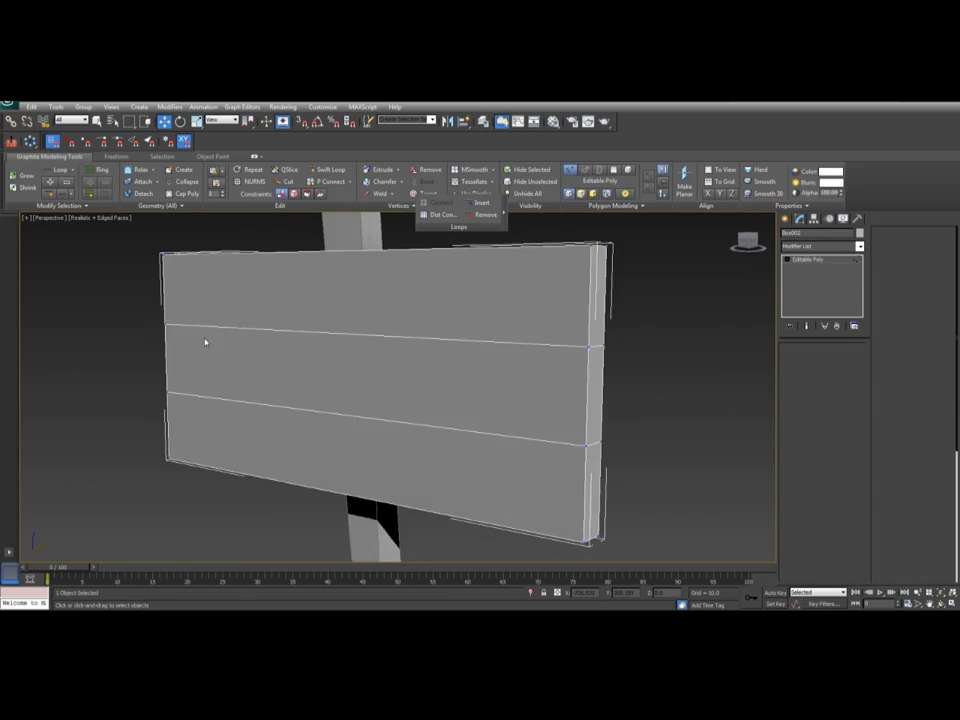
{"action": "key", "text": "F3"}
{"action": "left_click_drag", "start_coordinate": [101, 315], "coordinate": [146, 369]}
{"action": "key", "text": "F3"}
{"action": "middle_click_drag", "start_coordinate": [146, 369], "coordinate": [178, 371], "text": "alt"}
{"action": "middle_click_drag", "start_coordinate": [178, 371], "coordinate": [261, 375]}
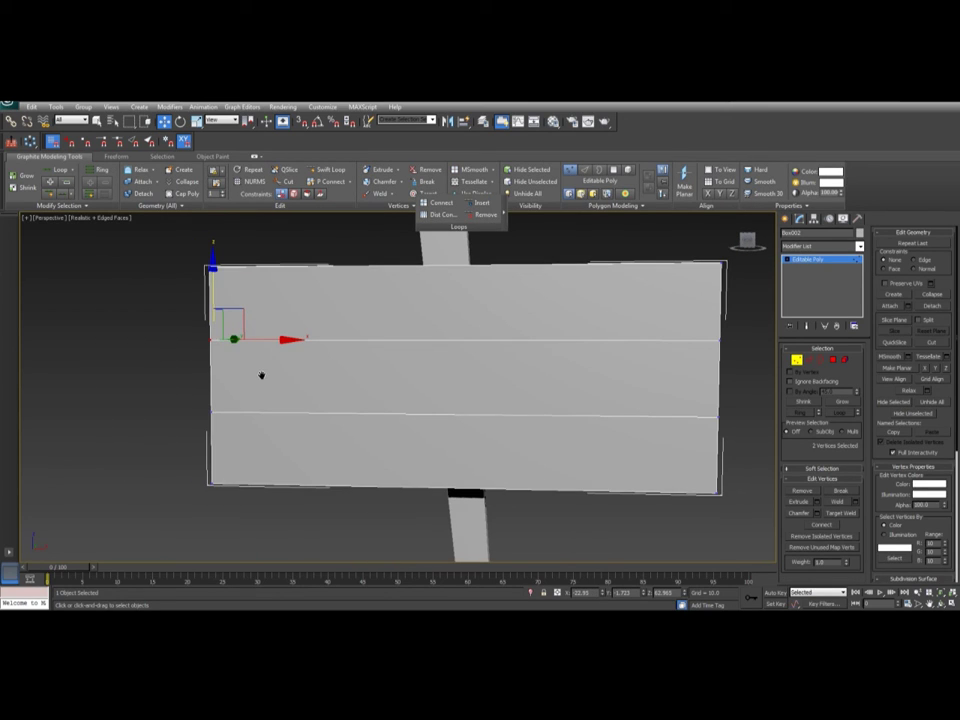
{"action": "left_click", "coordinate": [168, 379]}
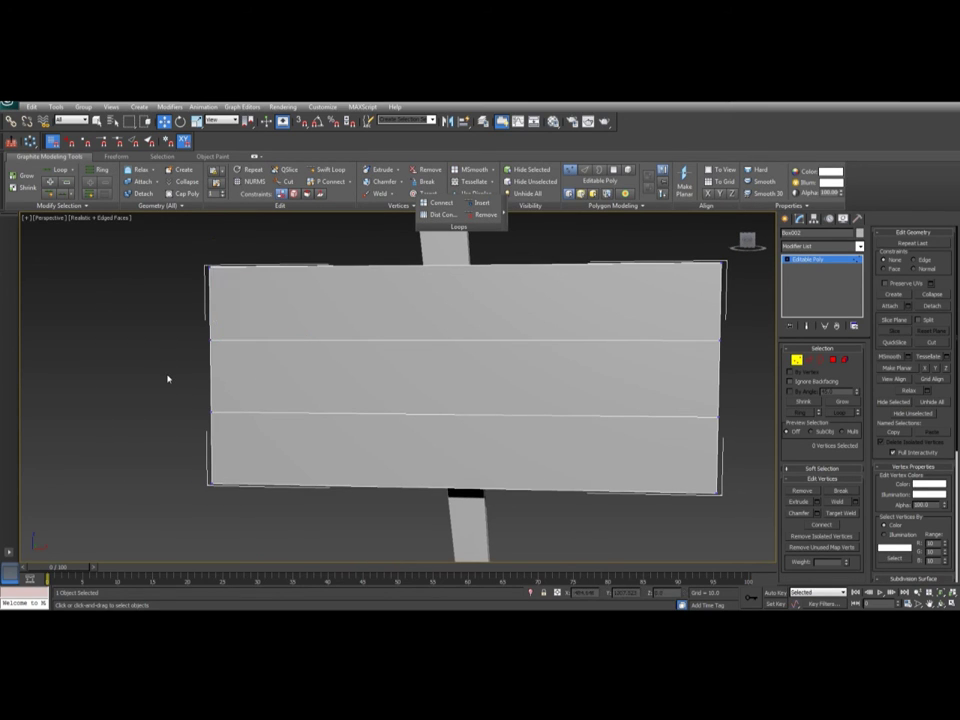
Compare the sign board in wireframe and realistic display, with and without edged faces.
{"action": "key", "text": "F3"}
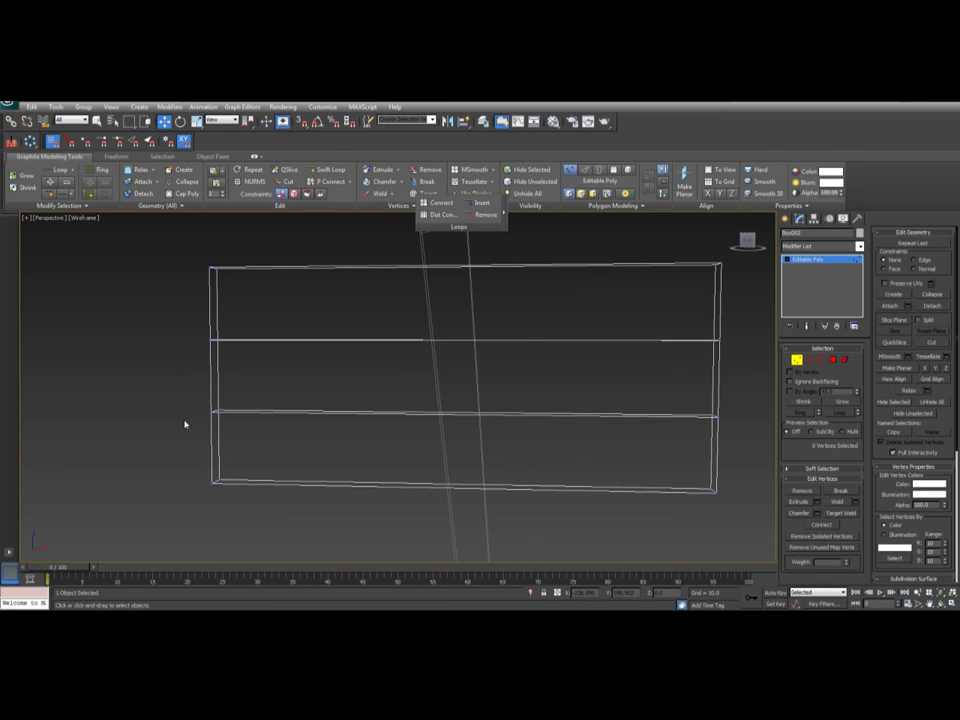
{"action": "key", "text": "F3"}
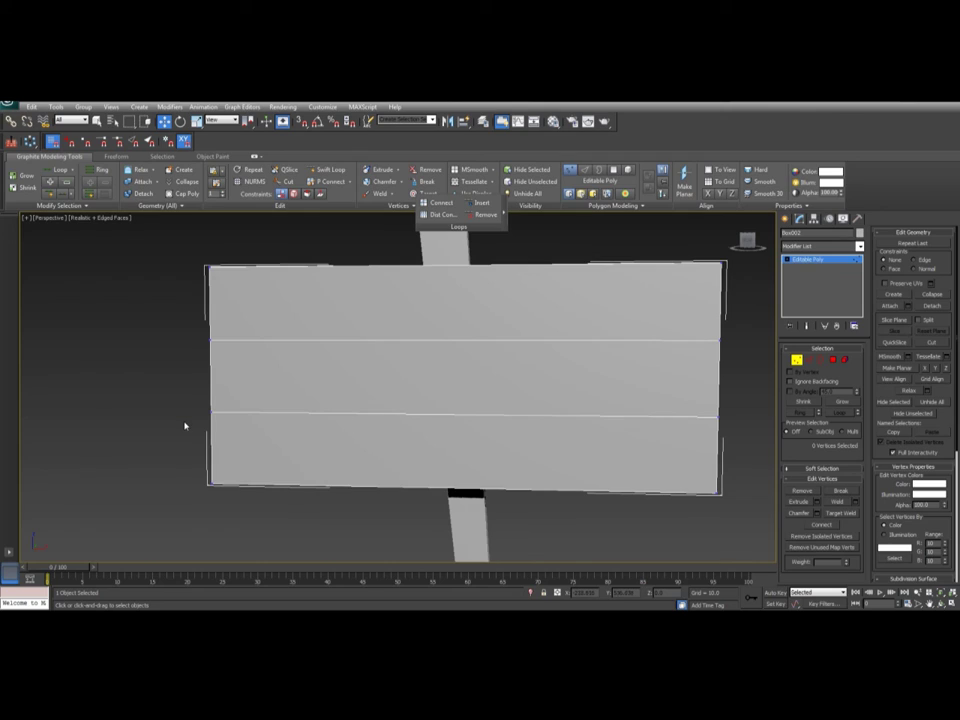
{"action": "key", "text": "F4"}
{"action": "key", "text": "F3"}
{"action": "key", "text": "F3"}
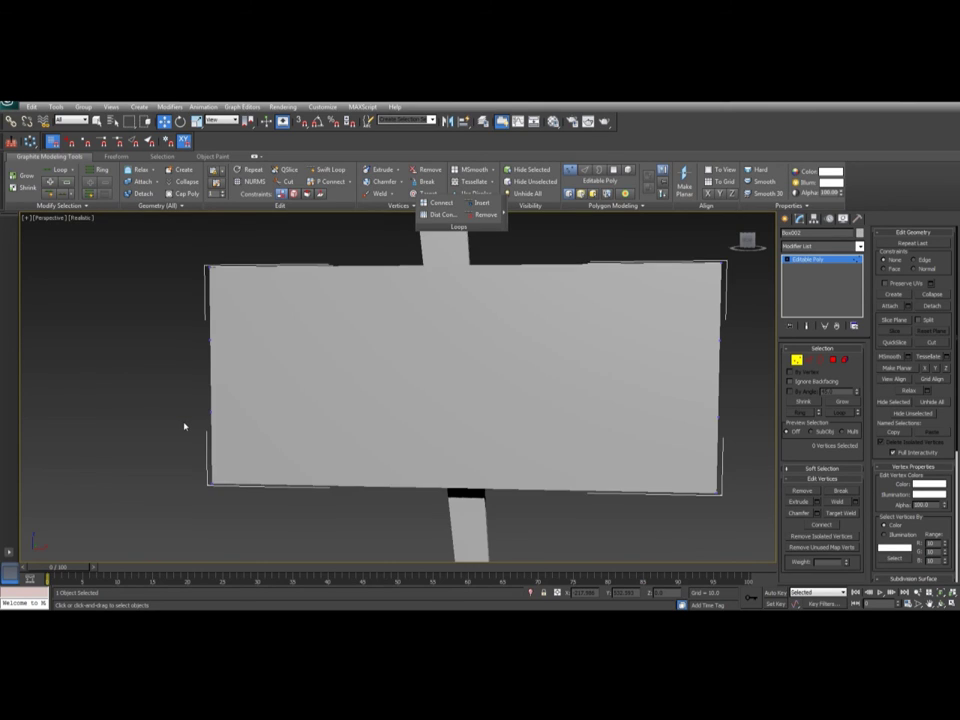
Set the perspective viewport's visual style to Shaded.
{"action": "left_click", "coordinate": [83, 220]}
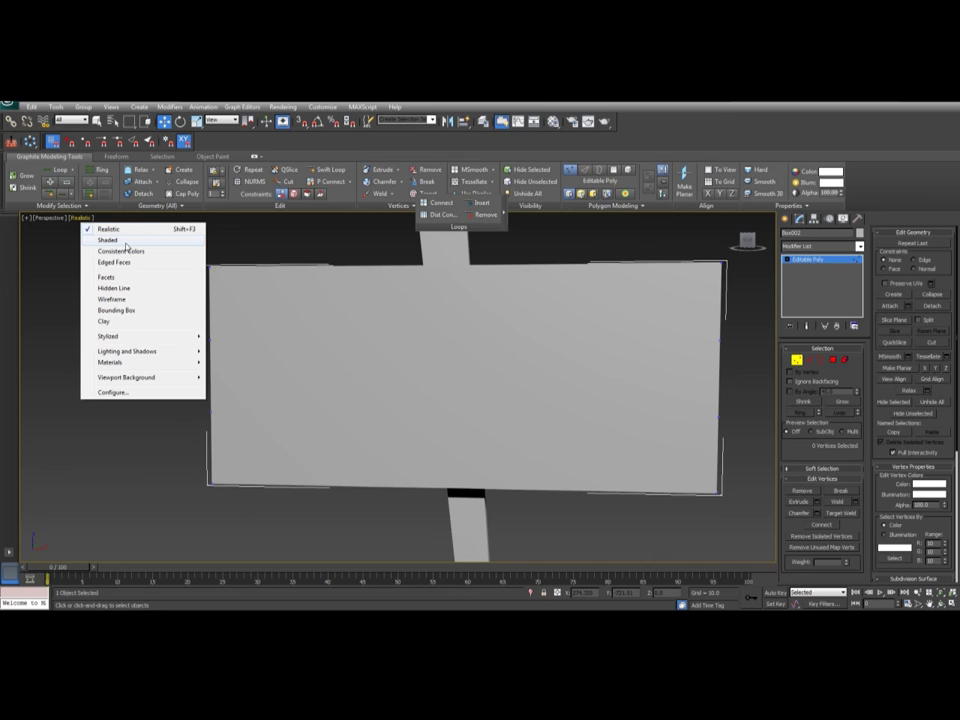
{"action": "left_click", "coordinate": [125, 244]}
{"action": "mouse_move", "coordinate": [150, 306]}
{"action": "middle_mouse_down", "text": "alt"}
{"action": "mouse_move", "coordinate": [196, 325]}
{"action": "mouse_move", "coordinate": [153, 323]}
{"action": "middle_mouse_up", "text": "alt"}
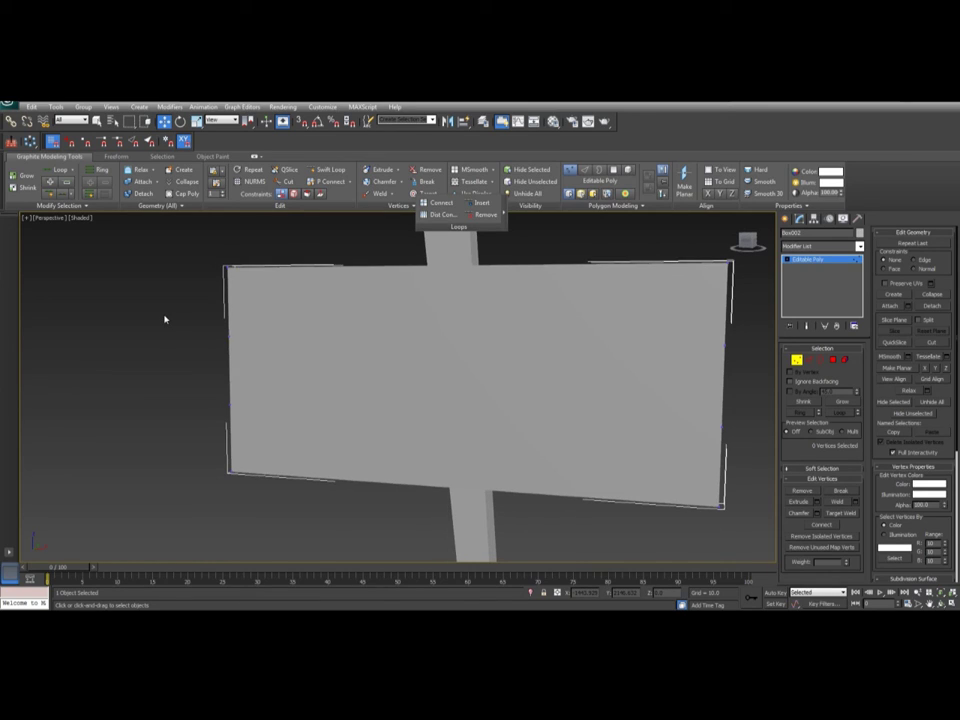
Compare the signpost in wireframe and plain shaded display, leaving the viewport shaded with edged faces on.
{"action": "key", "text": "F4"}
{"action": "middle_click_drag", "start_coordinate": [218, 315], "coordinate": [193, 323], "text": "alt"}
{"action": "key", "text": "F4"}
{"action": "key", "text": "F3"}
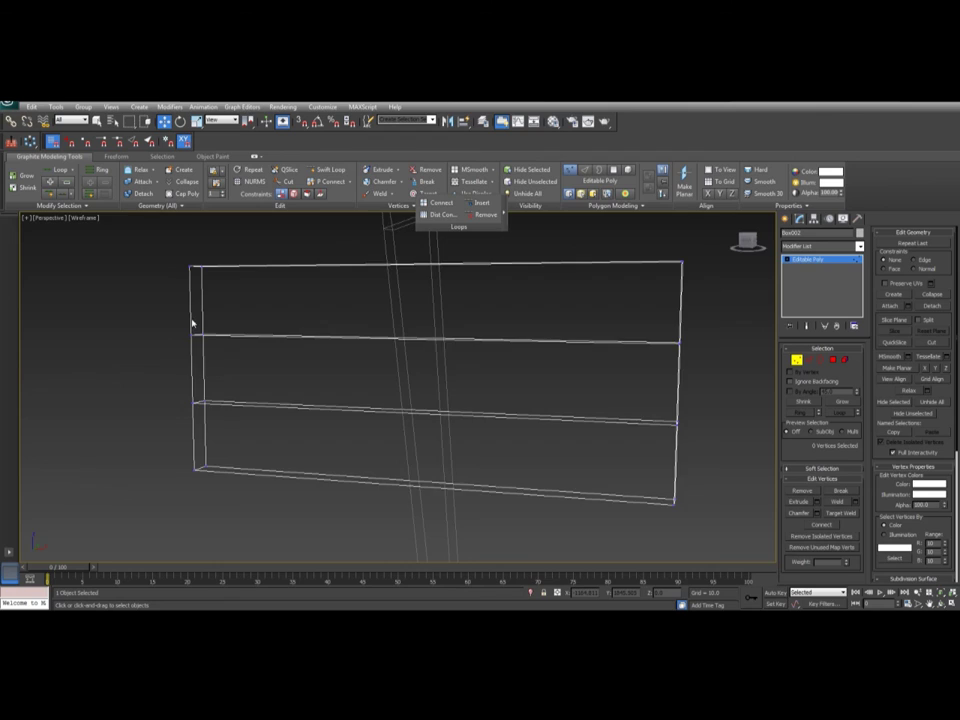
{"action": "key", "text": "F3"}
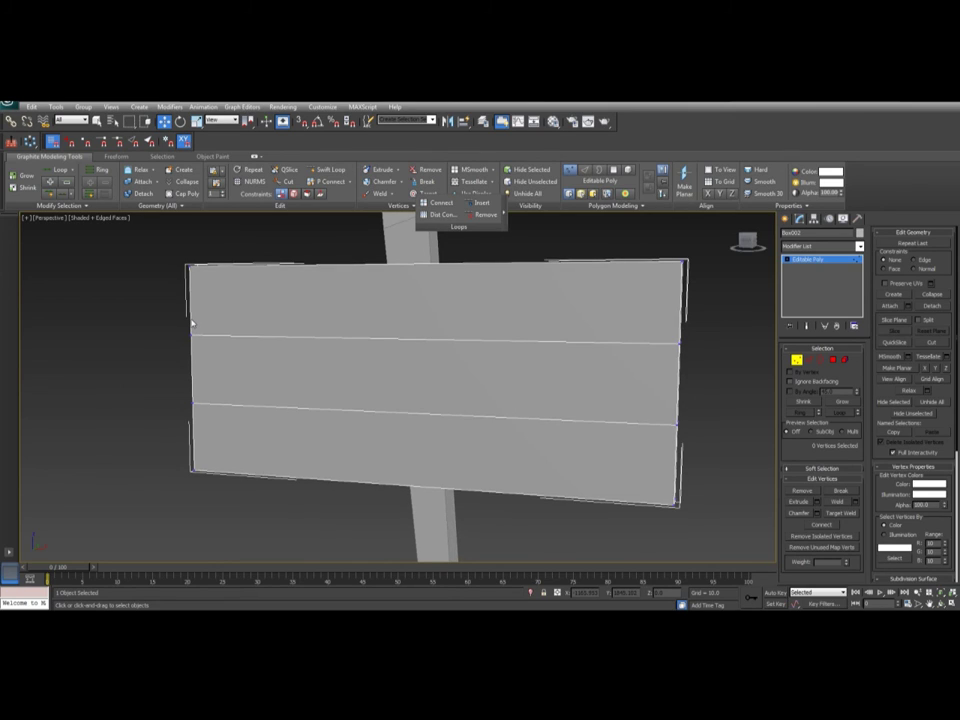
{"action": "key", "text": "F4"}
{"action": "scroll", "coordinate": [216, 329], "scroll_direction": "down", "scroll_amount": 6}
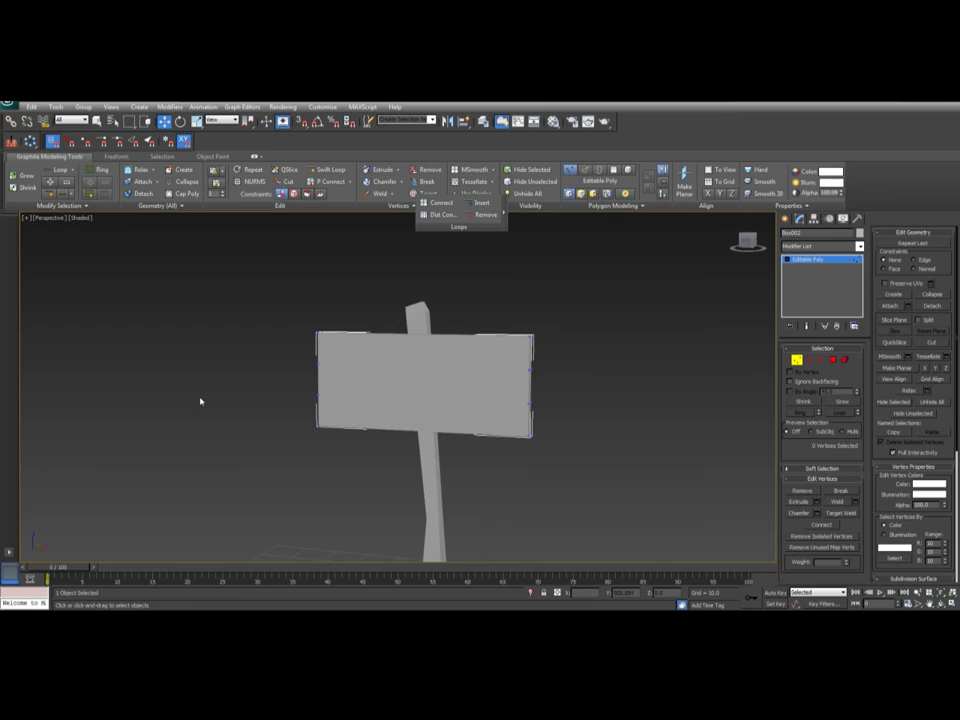
{"action": "key", "text": "F4"}
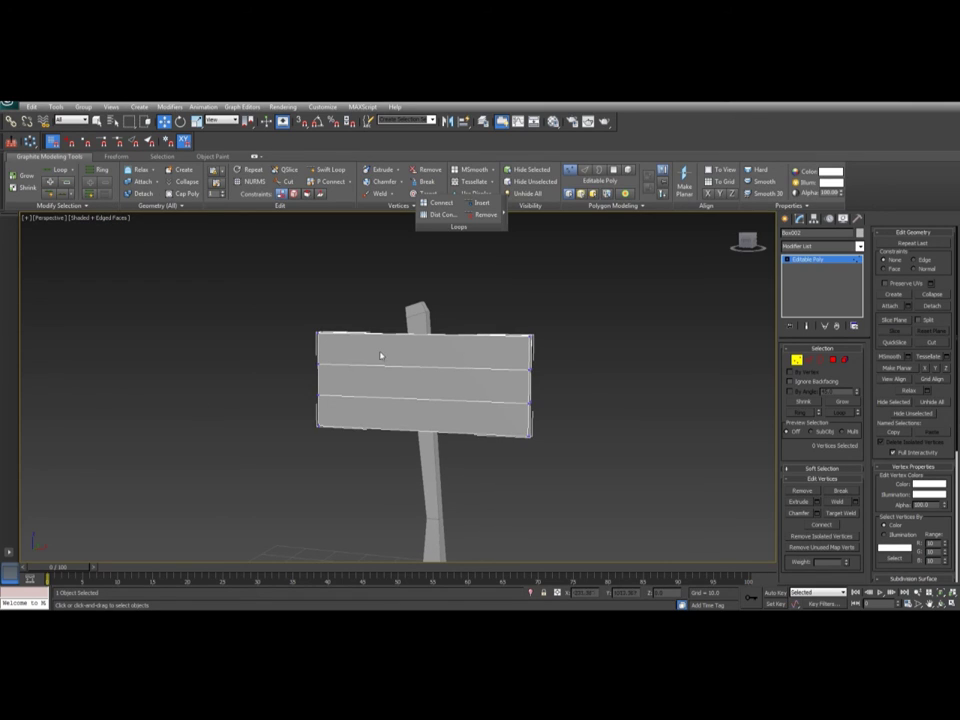
Select in turn the vertex pairs at the right and left ends of the upper dividing line and the left end of the lower one.
{"action": "middle_click_drag", "start_coordinate": [380, 355], "coordinate": [372, 350]}
{"action": "left_click_drag", "start_coordinate": [553, 355], "coordinate": [514, 378]}
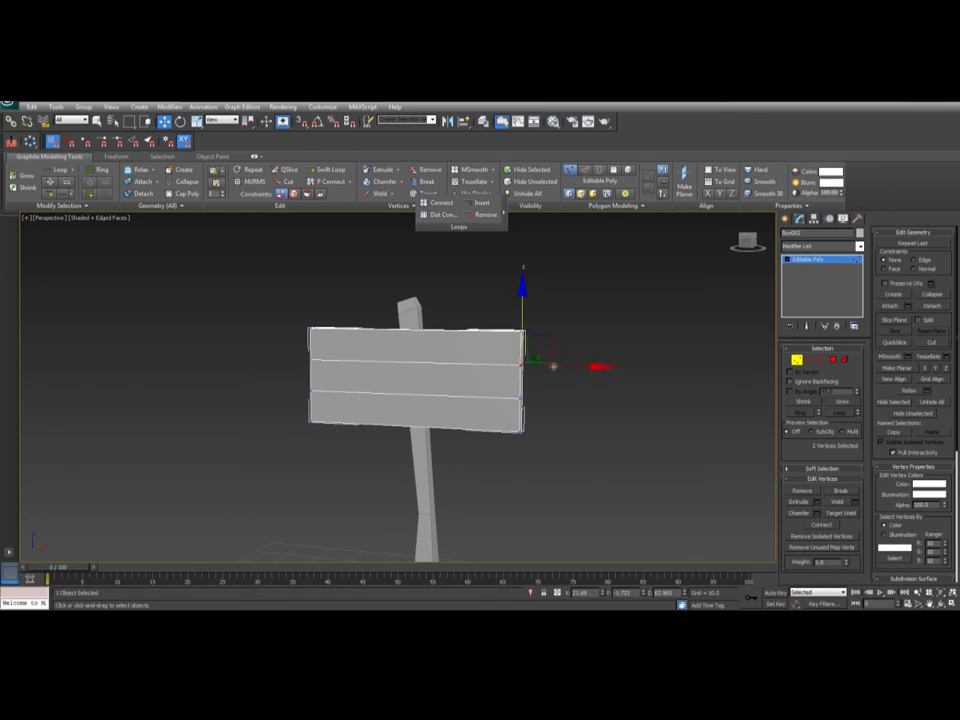
{"action": "key", "text": "F4"}
{"action": "key", "text": "F4"}
{"action": "middle_click_drag", "start_coordinate": [459, 383], "coordinate": [603, 317], "text": "alt"}
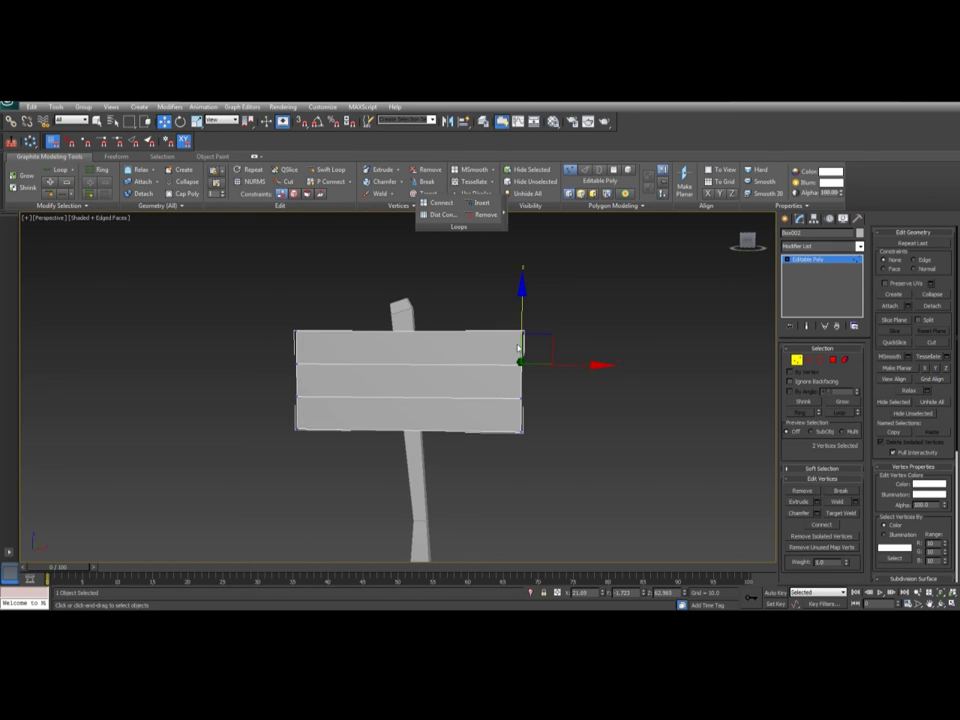
{"action": "left_click_drag", "start_coordinate": [329, 378], "coordinate": [358, 385]}
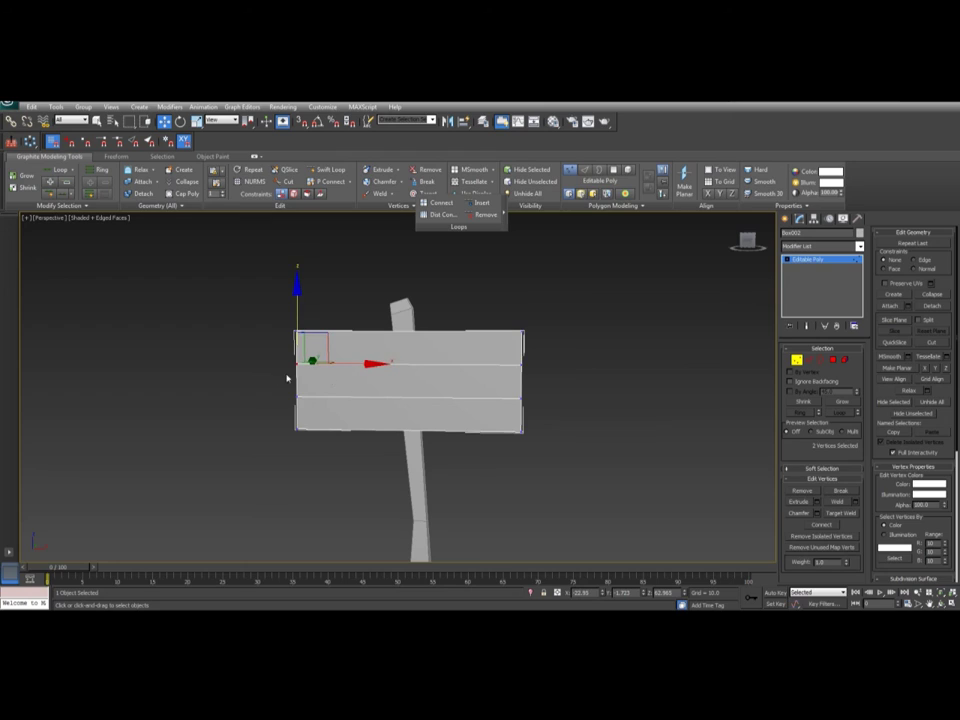
{"action": "left_click_drag", "start_coordinate": [275, 384], "coordinate": [298, 410]}
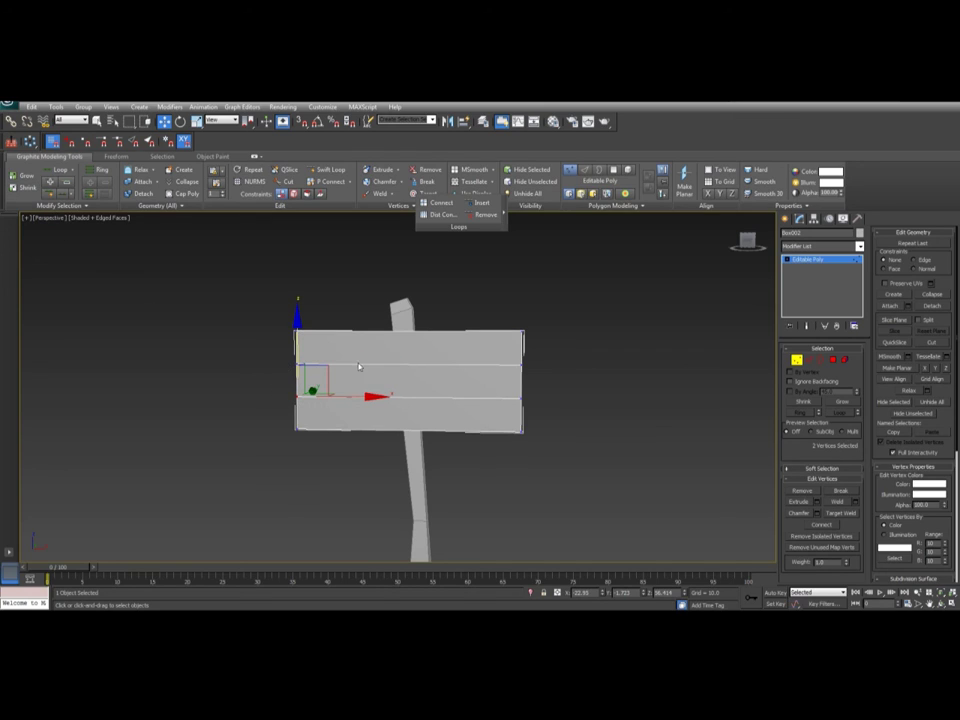
Examine the signpost from several angles and distances, leaving vertex editing and deselecting the sign board to view the whole model.
{"action": "middle_click_drag", "start_coordinate": [240, 378], "coordinate": [278, 380], "text": "alt"}
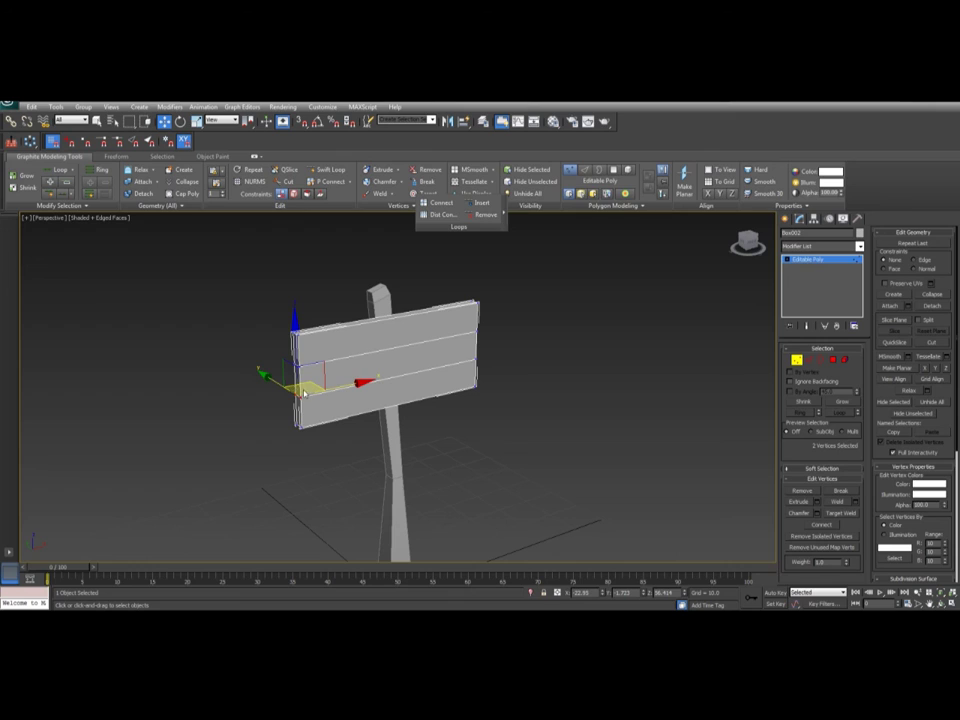
{"action": "middle_click_drag", "start_coordinate": [453, 416], "coordinate": [134, 402], "text": "alt"}
{"action": "middle_click_drag", "start_coordinate": [30, 407], "coordinate": [705, 453], "text": "alt"}
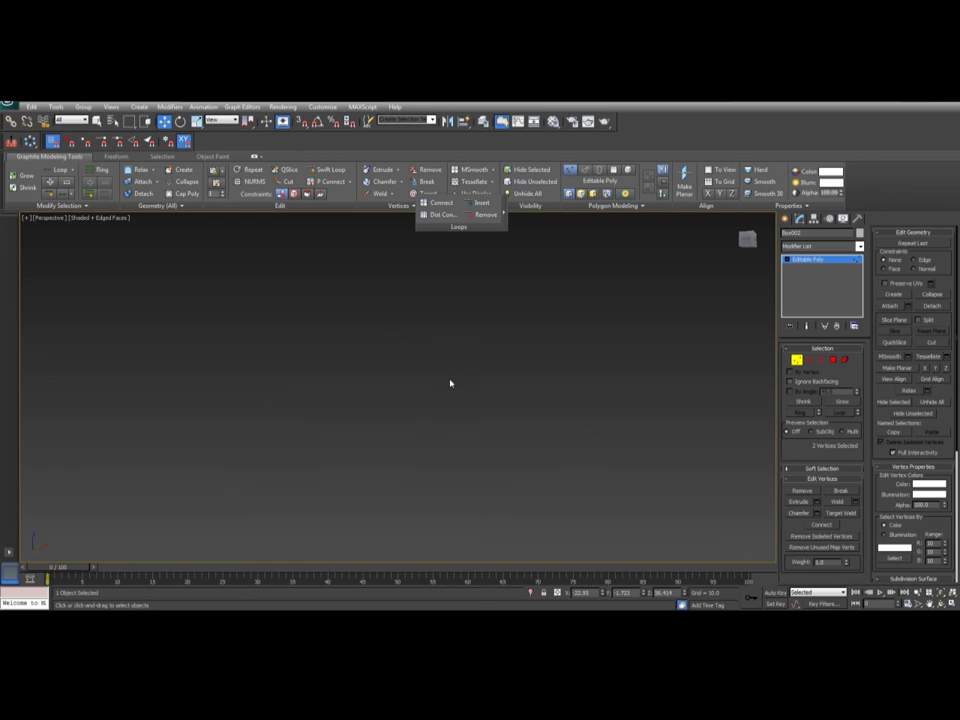
{"action": "key", "text": "z"}
{"action": "scroll", "coordinate": [423, 405], "scroll_direction": "down", "scroll_amount": 4}
{"action": "middle_click_drag", "start_coordinate": [423, 389], "coordinate": [368, 392], "text": "alt"}
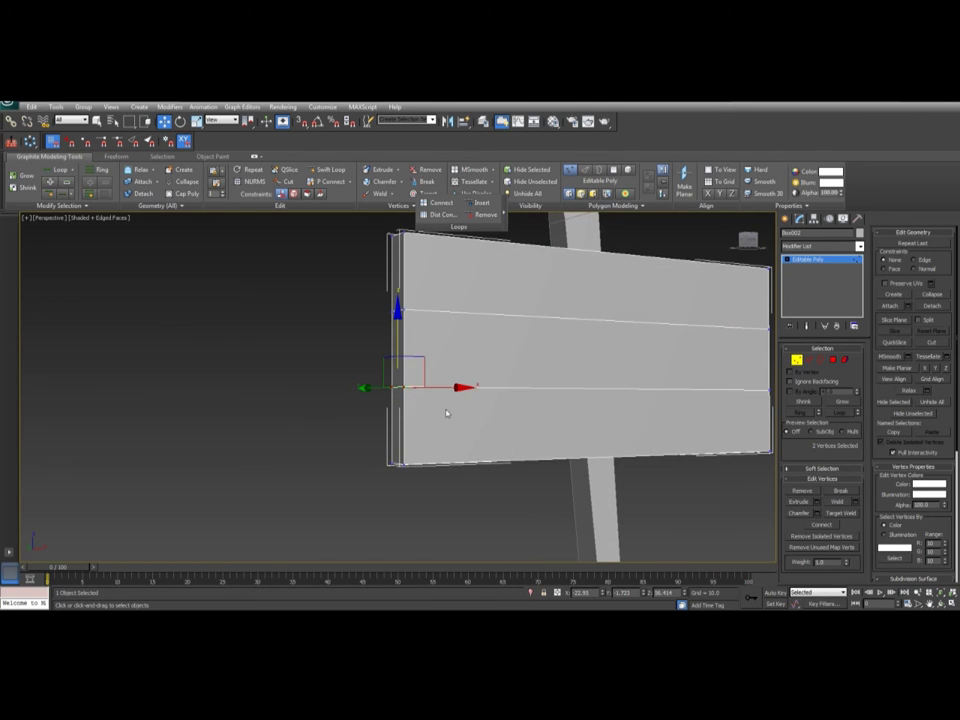
{"action": "scroll", "coordinate": [447, 413], "scroll_direction": "up", "scroll_amount": 3}
{"action": "scroll", "coordinate": [403, 418], "scroll_direction": "down", "scroll_amount": 6}
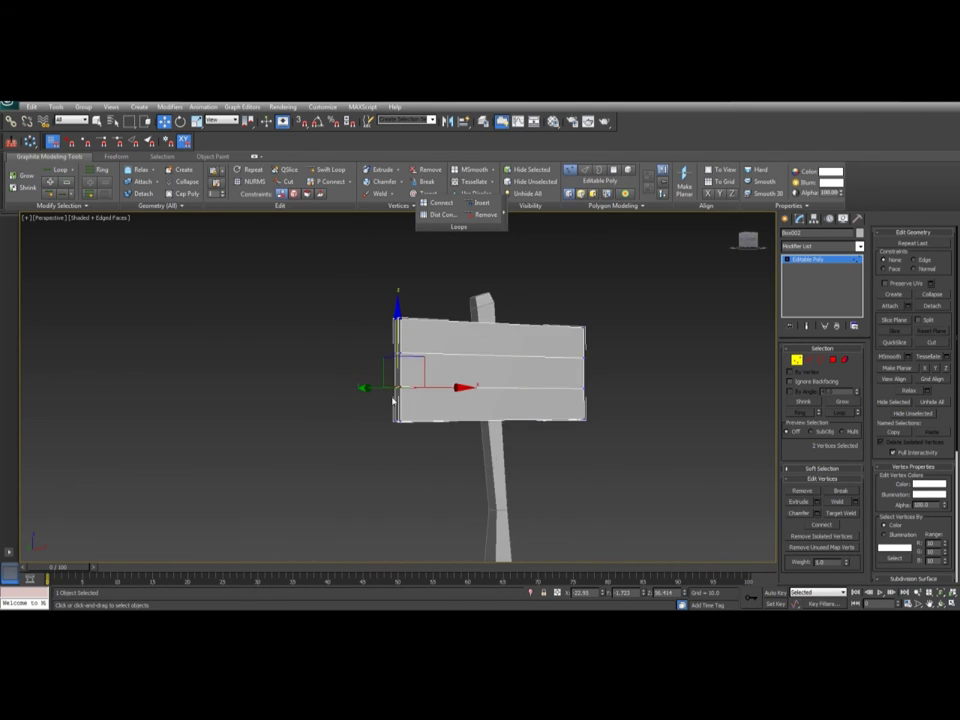
{"action": "scroll", "coordinate": [393, 400], "scroll_direction": "up", "scroll_amount": 3}
{"action": "scroll", "coordinate": [393, 400], "scroll_direction": "down", "scroll_amount": 7}
{"action": "key", "text": "1"}
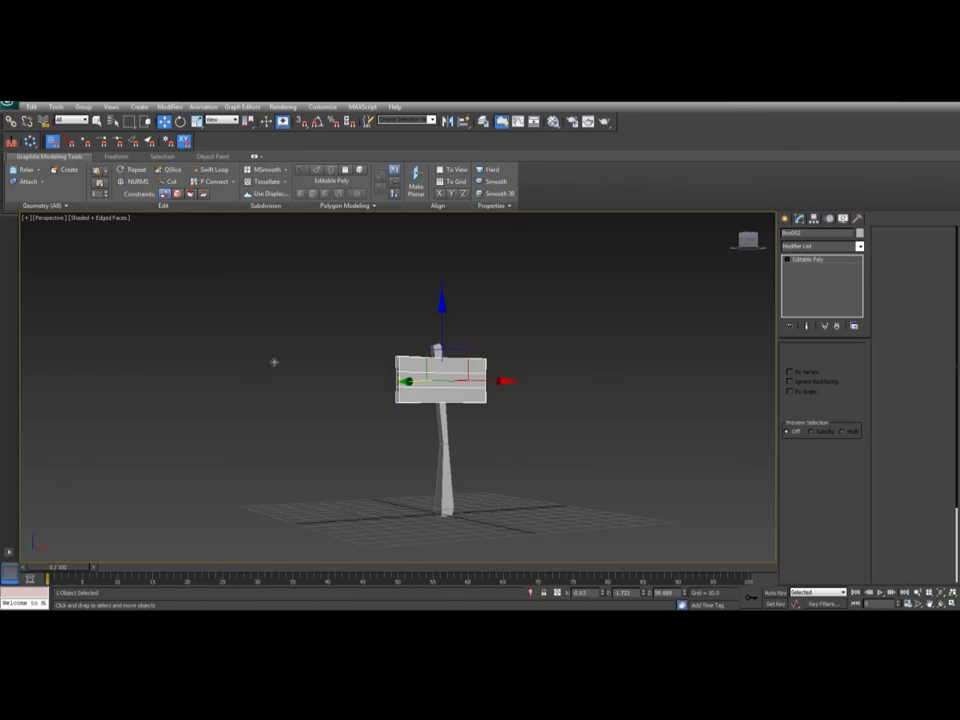
{"action": "left_click", "coordinate": [274, 362]}
{"action": "scroll", "coordinate": [173, 440], "scroll_direction": "up", "scroll_amount": 5}
{"action": "scroll", "coordinate": [414, 463], "scroll_direction": "down", "scroll_amount": 4}
{"action": "middle_click_drag", "start_coordinate": [389, 409], "coordinate": [400, 434], "text": "alt"}
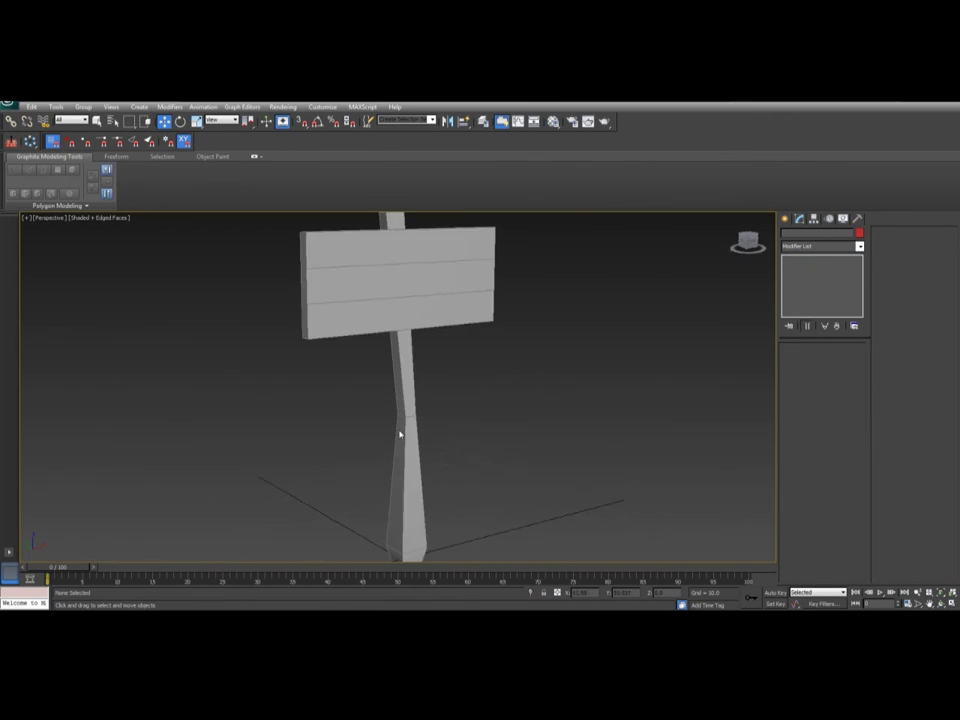
Reselect the sign board and move the vertex pairs at its left end to give that end an uneven, angled outline.
{"action": "left_click", "coordinate": [384, 304]}
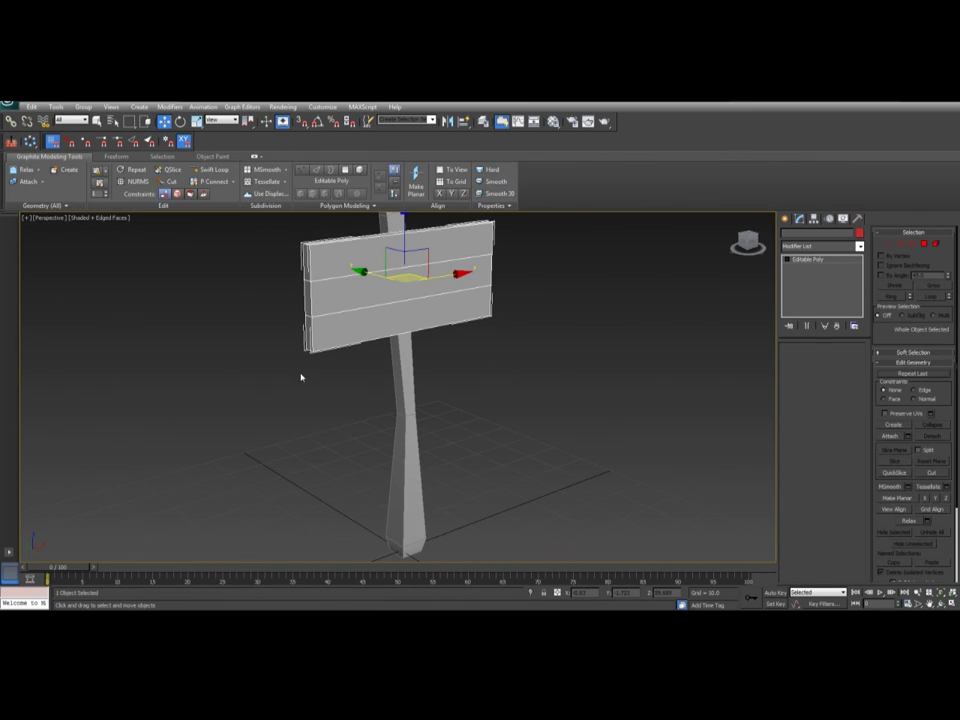
{"action": "middle_click_drag", "start_coordinate": [300, 377], "coordinate": [290, 410], "text": "alt"}
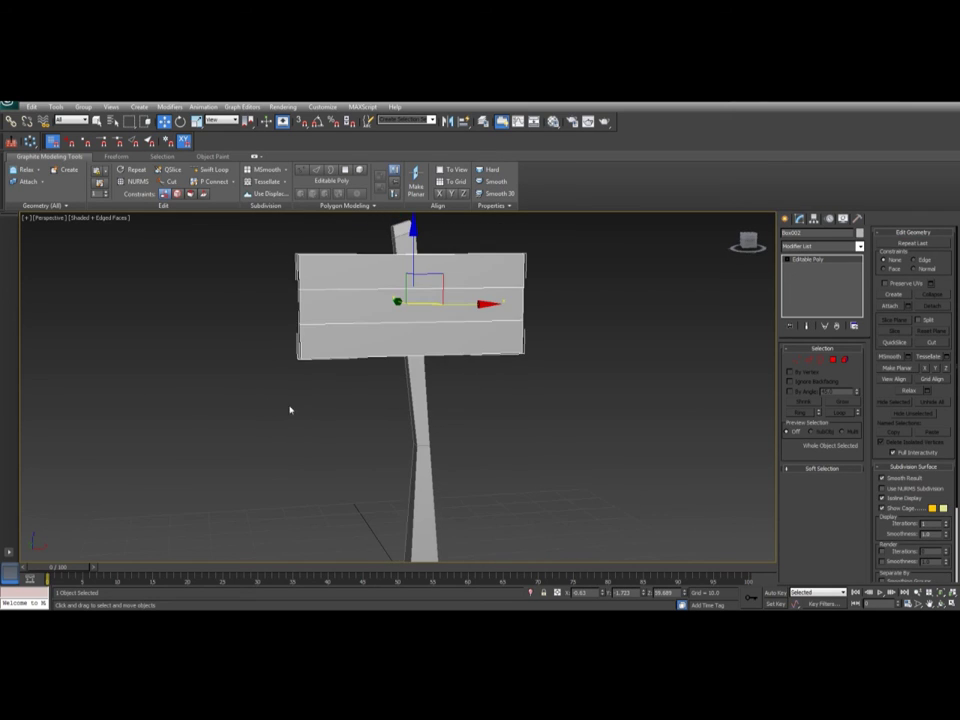
{"action": "middle_click_drag", "start_coordinate": [330, 346], "coordinate": [358, 391]}
{"action": "key", "text": "1"}
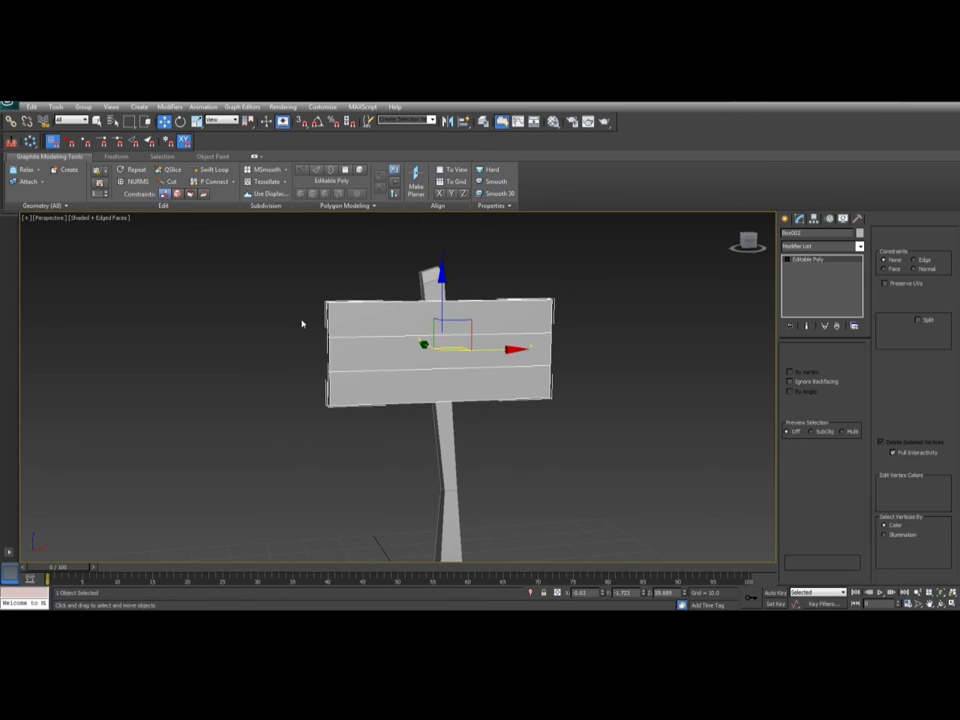
{"action": "middle_click_drag", "start_coordinate": [302, 323], "coordinate": [285, 319], "text": "alt"}
{"action": "left_click_drag", "start_coordinate": [285, 319], "coordinate": [373, 356]}
{"action": "scroll", "coordinate": [376, 357], "scroll_direction": "up", "scroll_amount": 3}
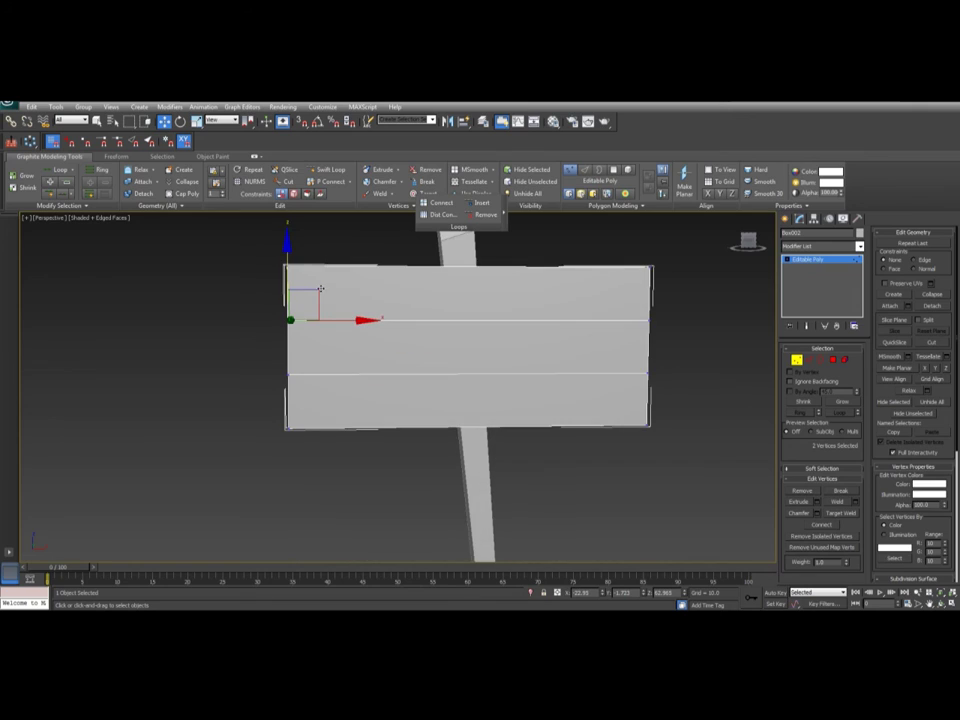
{"action": "left_click_drag", "start_coordinate": [307, 298], "coordinate": [316, 401]}
Move the vertex pairs at the sign board's right end to give that end an uneven, angled outline.
{"action": "middle_click_drag", "start_coordinate": [612, 403], "coordinate": [560, 409]}
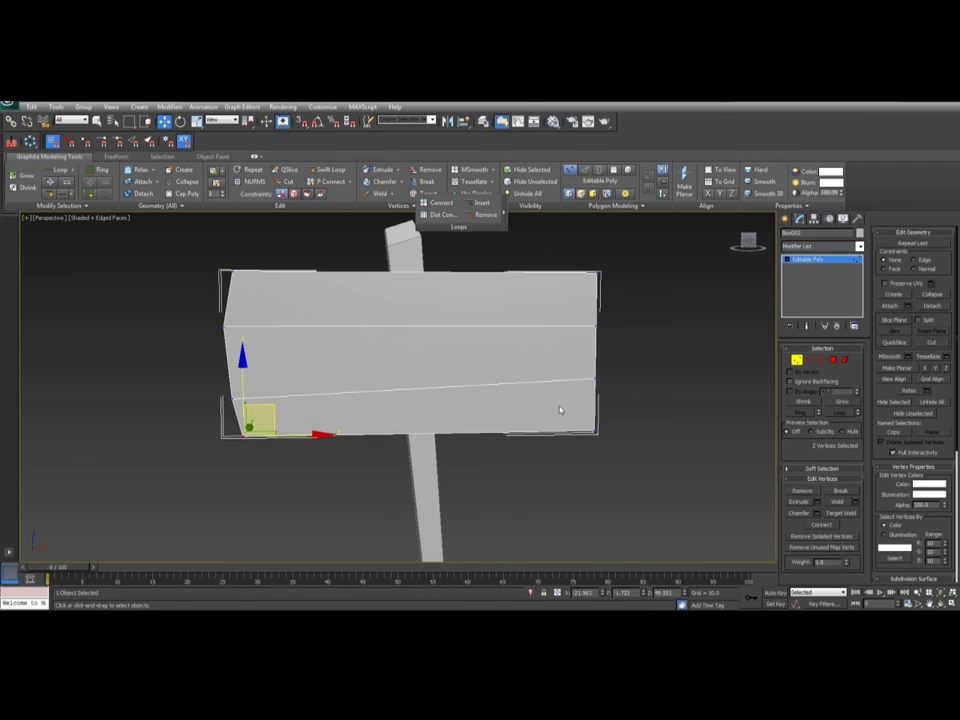
{"action": "left_click_drag", "start_coordinate": [650, 404], "coordinate": [652, 405]}
{"action": "middle_click_drag", "start_coordinate": [650, 404], "coordinate": [625, 377], "text": "alt"}
{"action": "left_click_drag", "start_coordinate": [614, 347], "coordinate": [619, 229]}
{"action": "left_click_drag", "start_coordinate": [622, 323], "coordinate": [563, 344]}
{"action": "middle_click_drag", "start_coordinate": [622, 300], "coordinate": [588, 306], "text": "alt"}
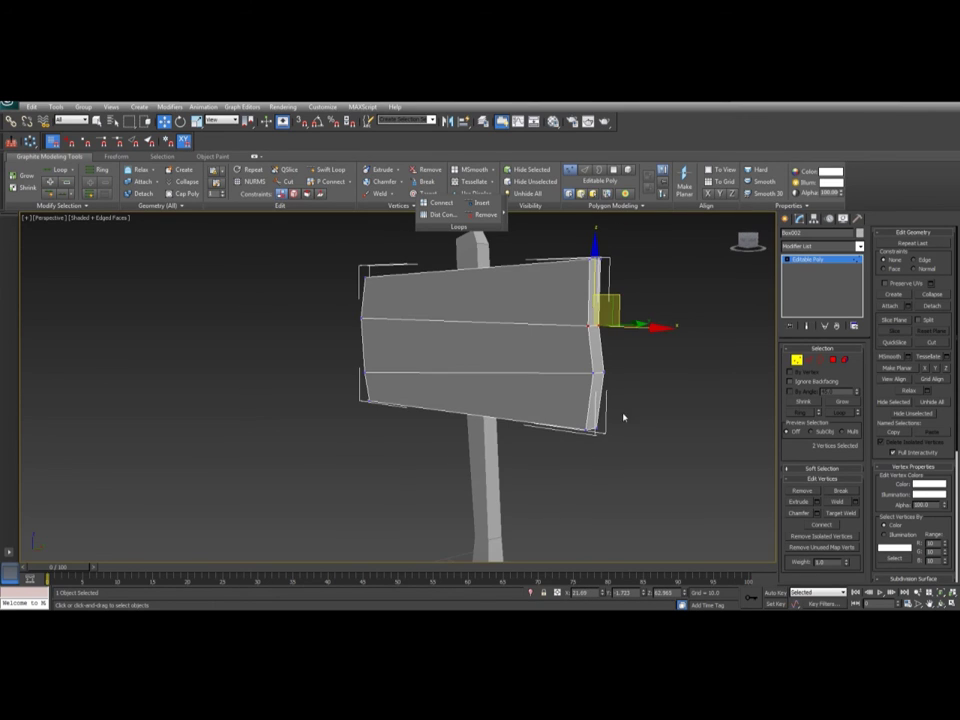
{"action": "mouse_move", "coordinate": [622, 414]}
{"action": "left_mouse_down"}
{"action": "mouse_move", "coordinate": [573, 455]}
{"action": "mouse_move", "coordinate": [611, 401]}
{"action": "mouse_move", "coordinate": [605, 408]}
{"action": "left_mouse_up"}
Extrude the upper plank's end polygon a short distance outward at the sign board's right end.
{"action": "middle_click_drag", "start_coordinate": [599, 317], "coordinate": [593, 323]}
{"action": "key", "text": "4"}
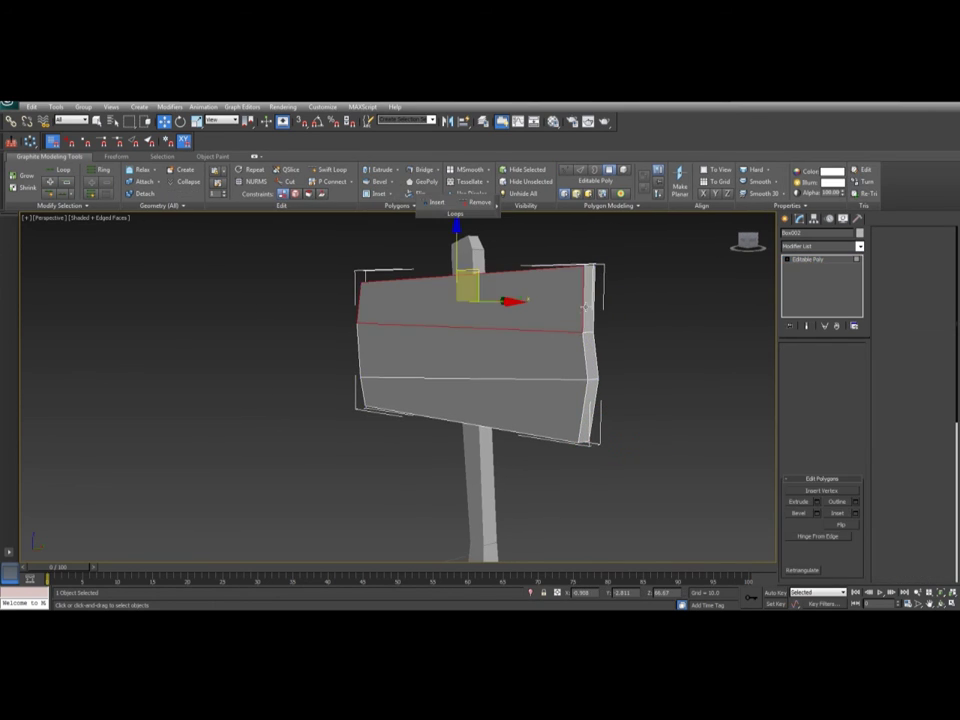
{"action": "left_click", "coordinate": [591, 321]}
{"action": "key", "text": "shift+e"}
{"action": "left_click_drag", "start_coordinate": [590, 320], "coordinate": [590, 311]}
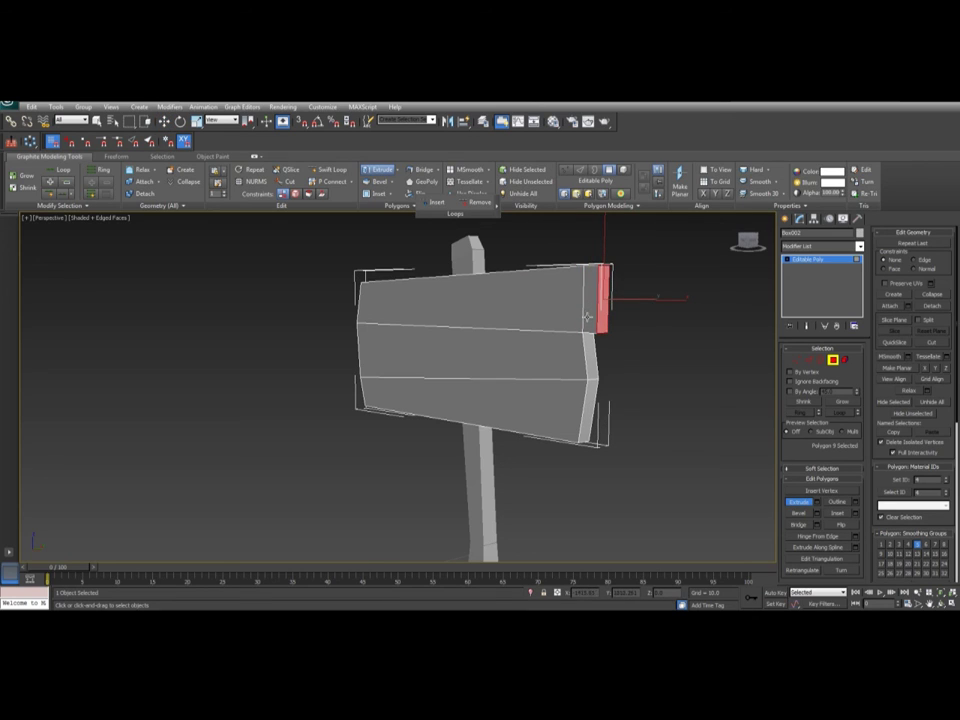
Compare the extruded plank end's selected polygon with filled and outline-only selection shading.
{"action": "middle_click_drag", "start_coordinate": [618, 405], "coordinate": [356, 353]}
{"action": "key", "text": "F2"}
{"action": "scroll", "coordinate": [576, 397], "scroll_direction": "up", "scroll_amount": 3}
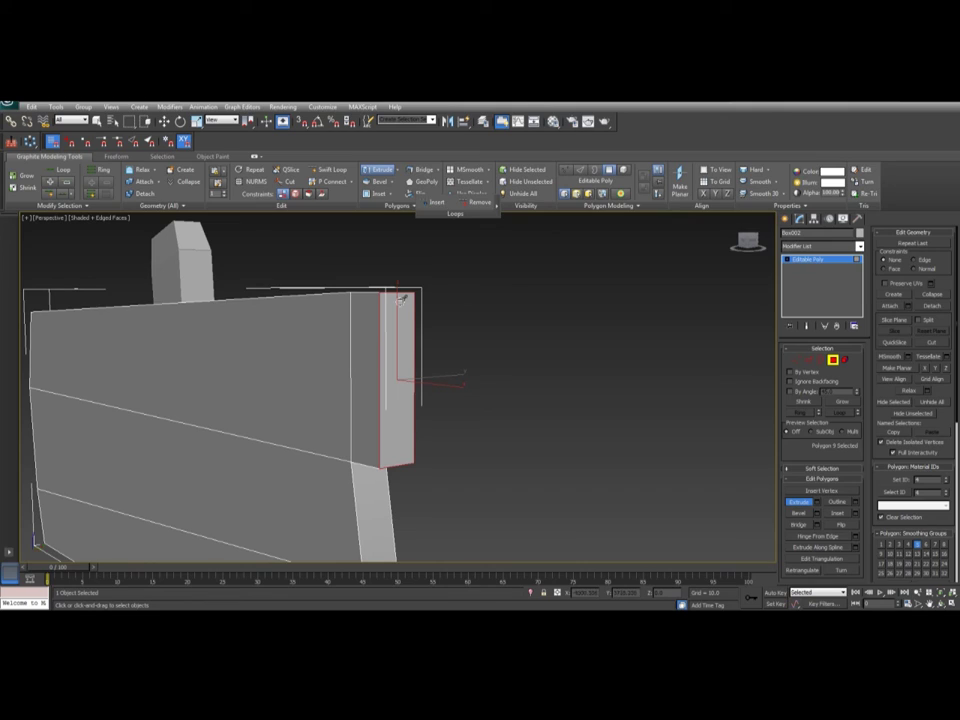
{"action": "key", "text": "F2"}
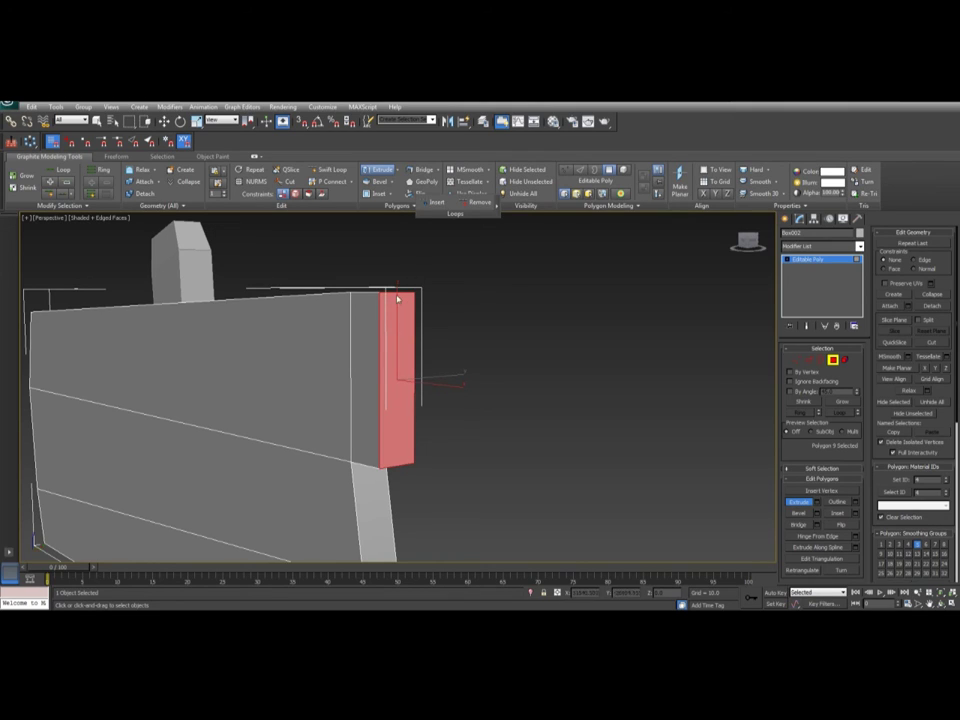
{"action": "key", "text": "F2"}
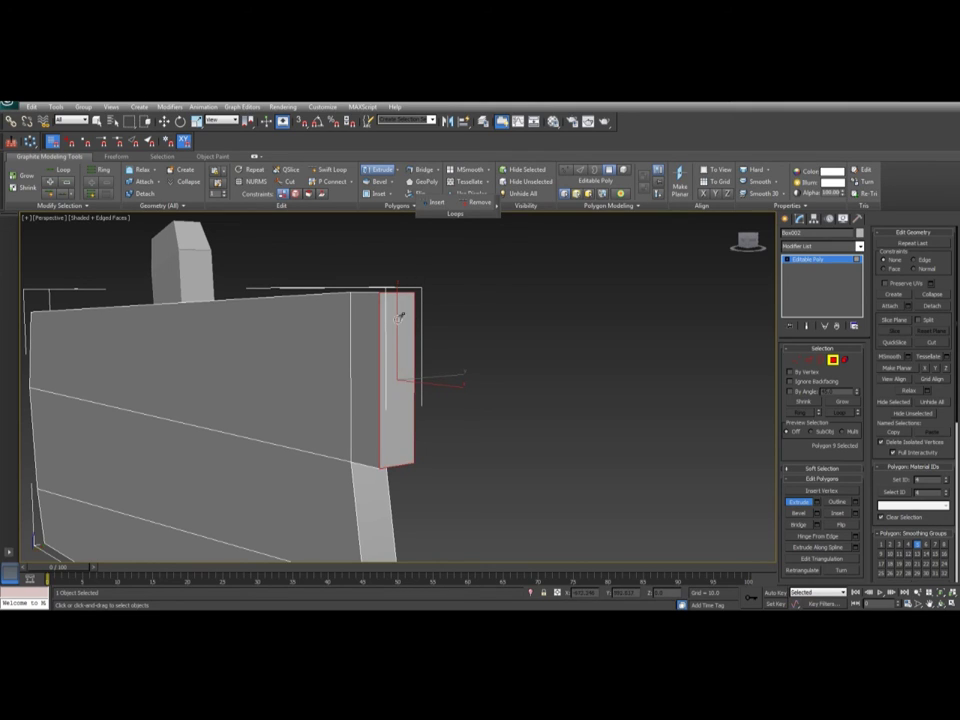
{"action": "middle_click_drag", "start_coordinate": [398, 375], "coordinate": [415, 399], "text": "alt"}
Select the polygons around the extruded plank end with filled selection shading, and return to outline-only shading.
{"action": "key", "text": "F2"}
{"action": "left_click_drag", "start_coordinate": [501, 386], "coordinate": [366, 455]}
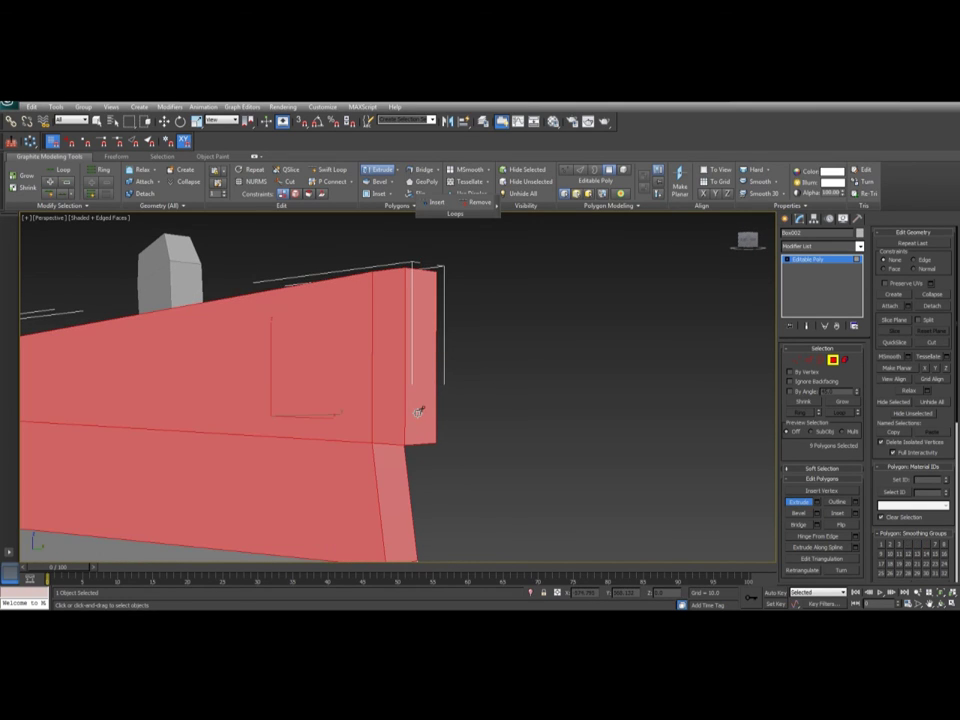
{"action": "middle_click_drag", "start_coordinate": [422, 407], "coordinate": [546, 409], "text": "alt"}
{"action": "key", "text": "F2"}
{"action": "scroll", "coordinate": [288, 368], "scroll_direction": "down", "scroll_amount": 5}
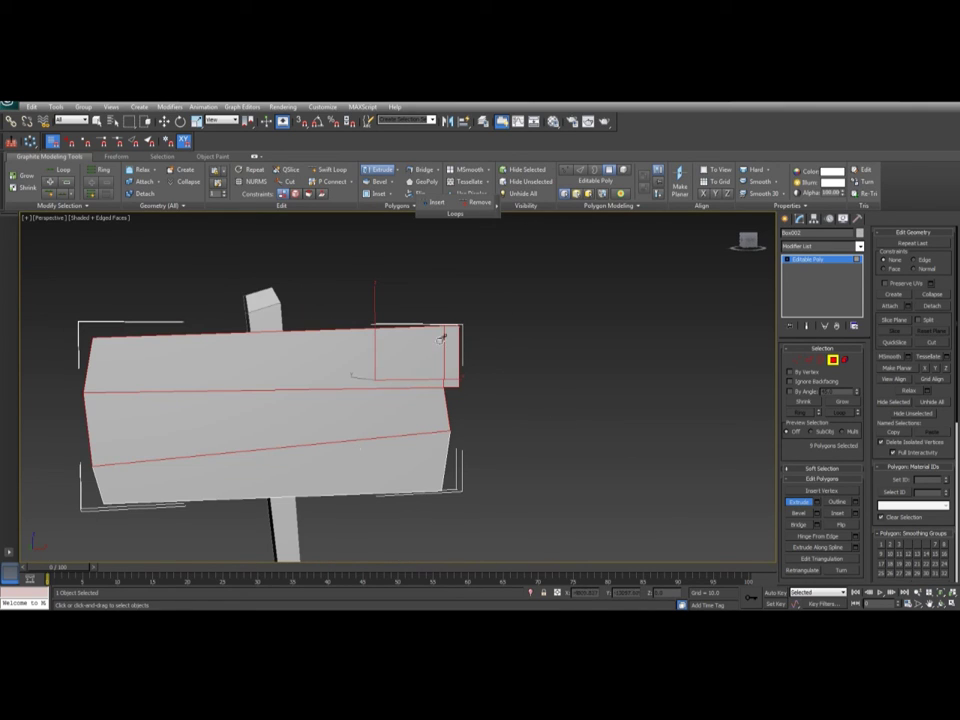
Compare the selection shading around the extruded plank end and clear the polygon selection.
{"action": "middle_click_drag", "start_coordinate": [442, 340], "coordinate": [410, 443], "text": "alt"}
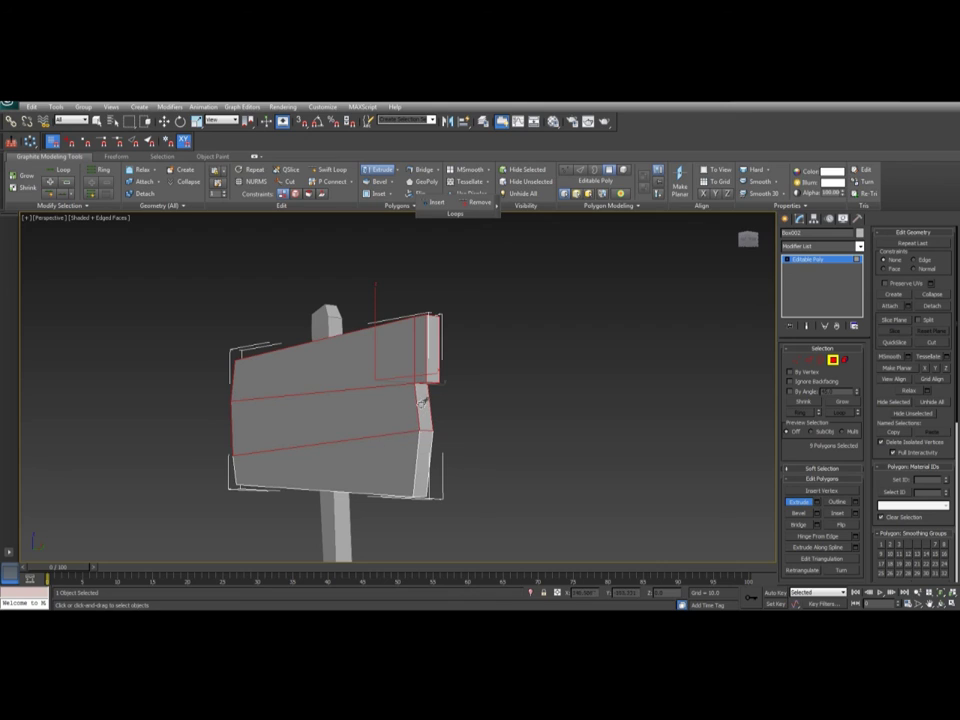
{"action": "key", "text": "F2"}
{"action": "key", "text": "F2"}
{"action": "key", "text": "F2"}
{"action": "mouse_move", "coordinate": [443, 437]}
{"action": "middle_mouse_down", "text": "alt"}
{"action": "mouse_move", "coordinate": [335, 442]}
{"action": "mouse_move", "coordinate": [495, 435]}
{"action": "mouse_move", "coordinate": [445, 345]}
{"action": "middle_mouse_up", "text": "alt"}
{"action": "left_click", "coordinate": [445, 345]}
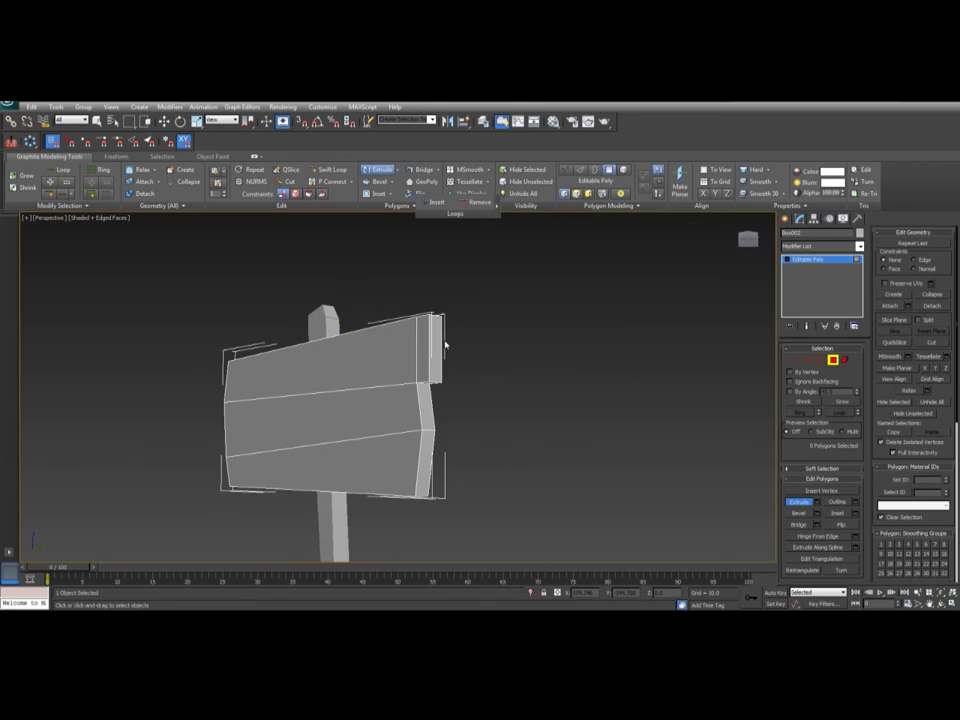
Move the vertex pairs of the upper plank's extruded right end to give it a slanted, tapered outline.
{"action": "middle_click_drag", "start_coordinate": [432, 392], "coordinate": [462, 345], "text": "alt"}
{"action": "key", "text": "w"}
{"action": "key", "text": "1"}
{"action": "left_click_drag", "start_coordinate": [427, 391], "coordinate": [464, 282]}
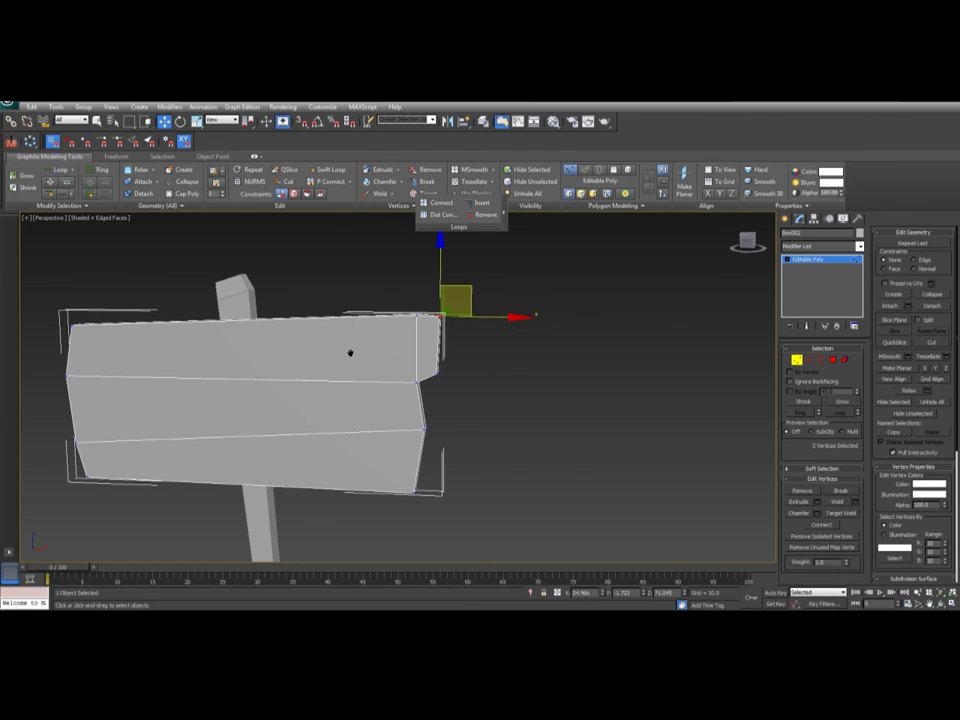
Extrude the middle plank's end polygon a short distance outward at the sign board's left end.
{"action": "middle_click_drag", "start_coordinate": [349, 354], "coordinate": [469, 361]}
{"action": "left_click_drag", "start_coordinate": [470, 361], "coordinate": [480, 361], "text": "alt"}
{"action": "key", "text": "4"}
{"action": "left_click", "coordinate": [252, 412]}
{"action": "left_click", "coordinate": [247, 421]}
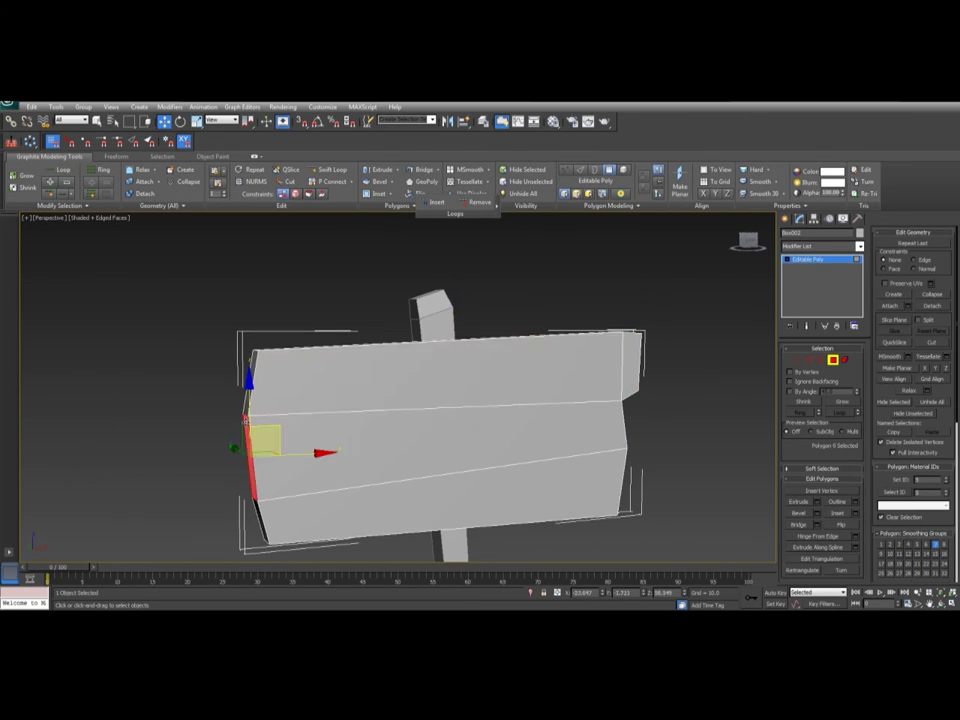
{"action": "key", "text": "shift+e"}
{"action": "left_click_drag", "start_coordinate": [246, 427], "coordinate": [243, 405]}
Move the upper and lower vertex pairs of the middle plank's extruded left end to make its outline uneven.
{"action": "key", "text": "w"}
{"action": "middle_click_drag", "start_coordinate": [243, 405], "coordinate": [283, 352]}
{"action": "key", "text": "1"}
{"action": "left_click_drag", "start_coordinate": [242, 351], "coordinate": [276, 379]}
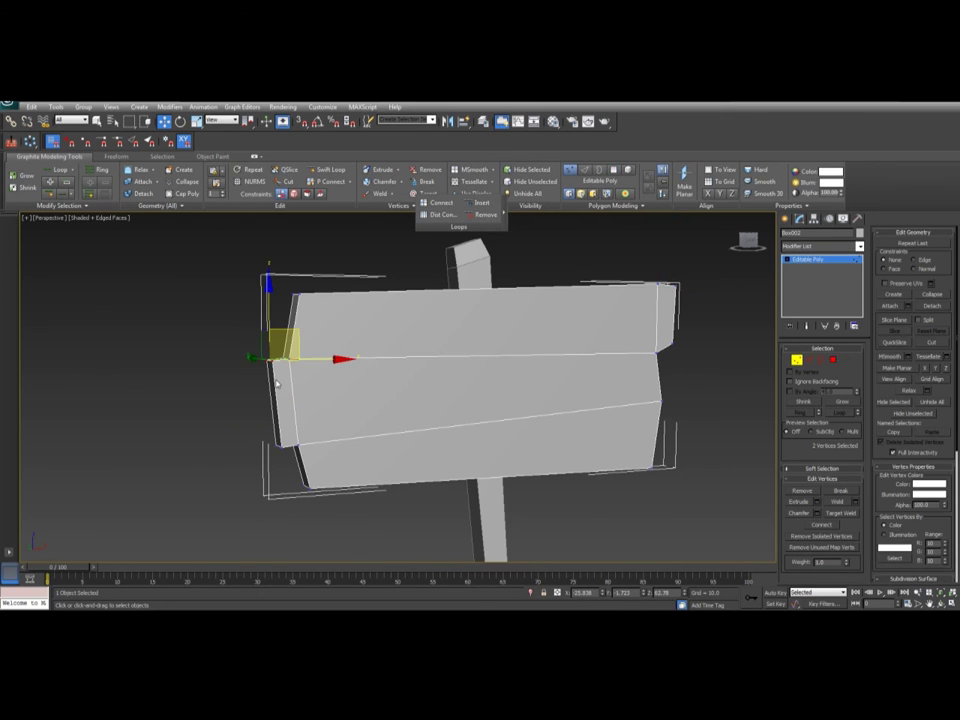
{"action": "middle_click_drag", "start_coordinate": [276, 379], "coordinate": [261, 366], "text": "alt"}
{"action": "left_click_drag", "start_coordinate": [291, 455], "coordinate": [289, 456]}
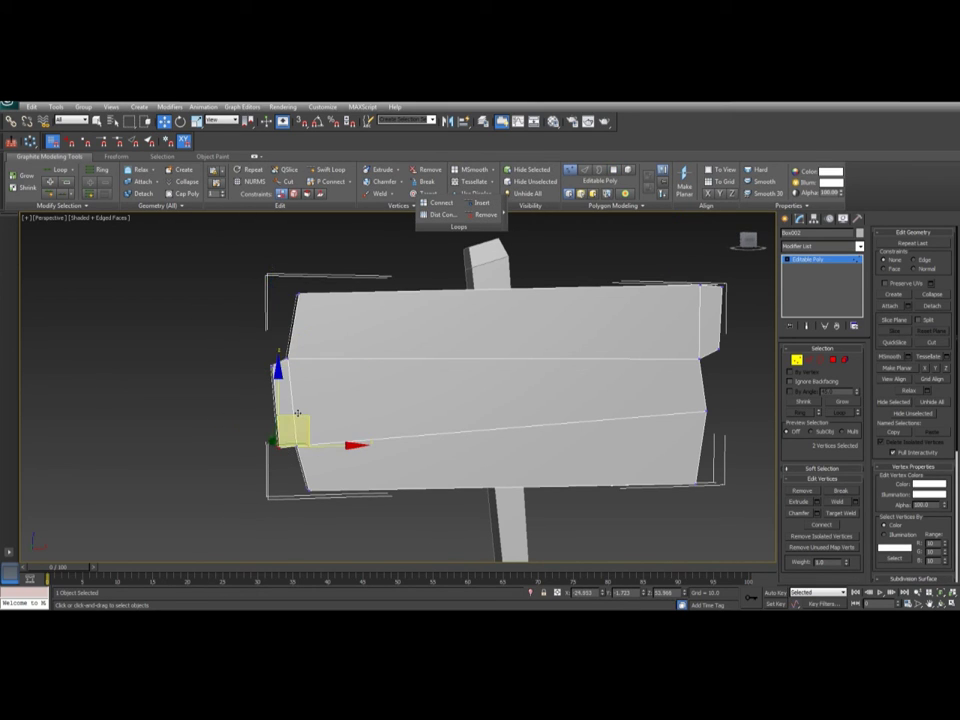
Adjust the vertex pair at the sign board's bottom-left corner to skew the lower plank's end.
{"action": "middle_click_drag", "start_coordinate": [327, 503], "coordinate": [330, 459]}
{"action": "key", "text": "4"}
{"action": "left_click", "coordinate": [288, 404]}
{"action": "middle_click_drag", "start_coordinate": [290, 404], "coordinate": [334, 439], "text": "alt"}
{"action": "key", "text": "1"}
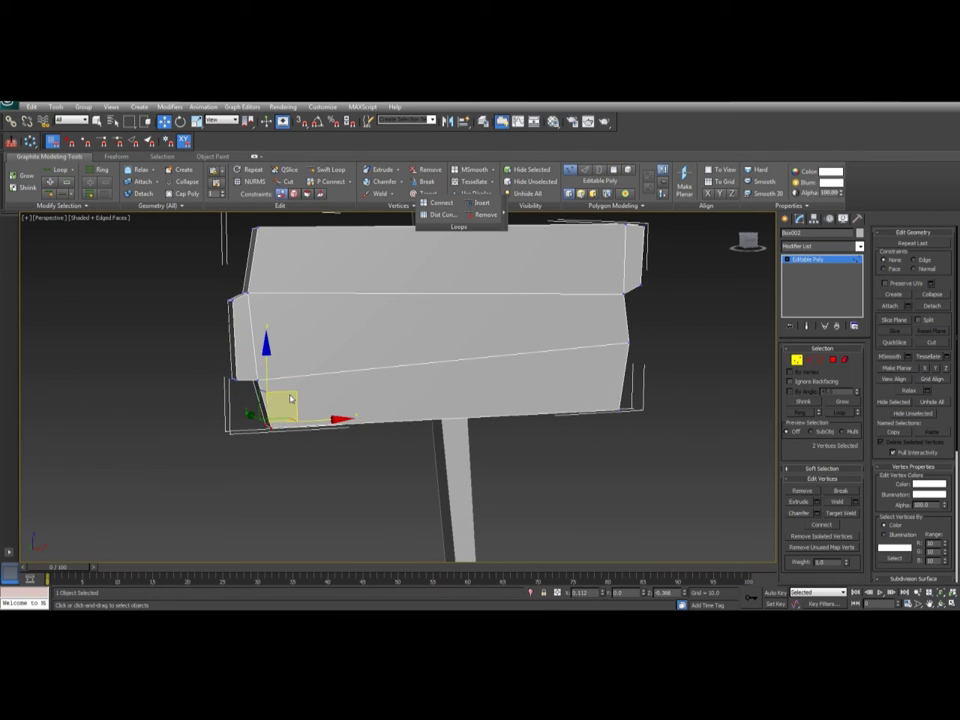
Extrude the middle plank's end polygon slightly outward at the sign board's right end.
{"action": "middle_click_drag", "start_coordinate": [289, 395], "coordinate": [553, 349], "text": "alt"}
{"action": "key", "text": "4"}
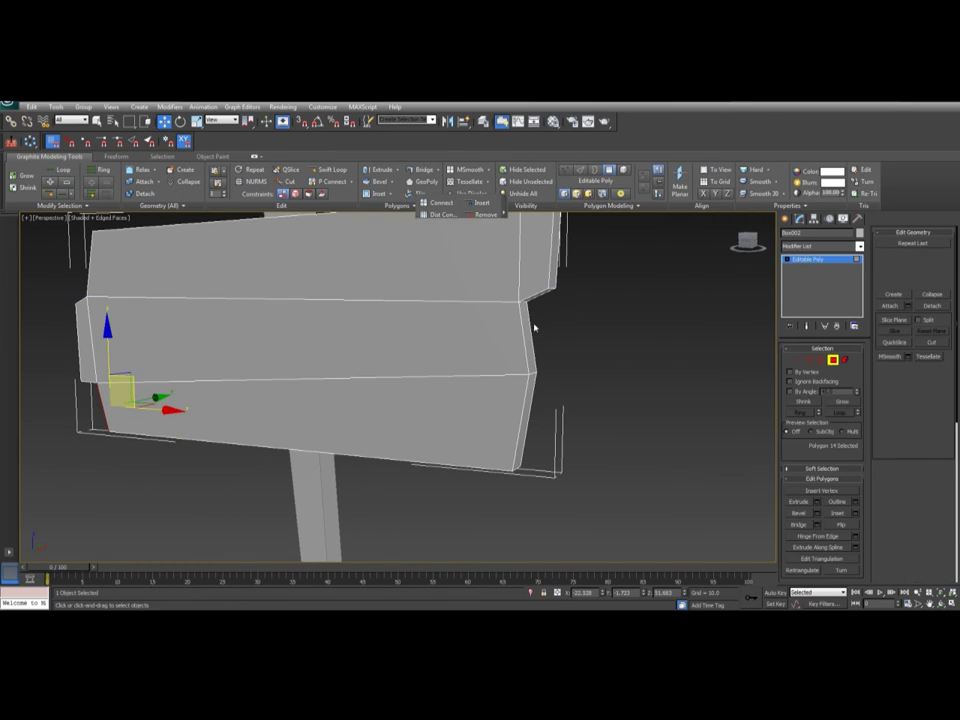
{"action": "left_click", "coordinate": [531, 328]}
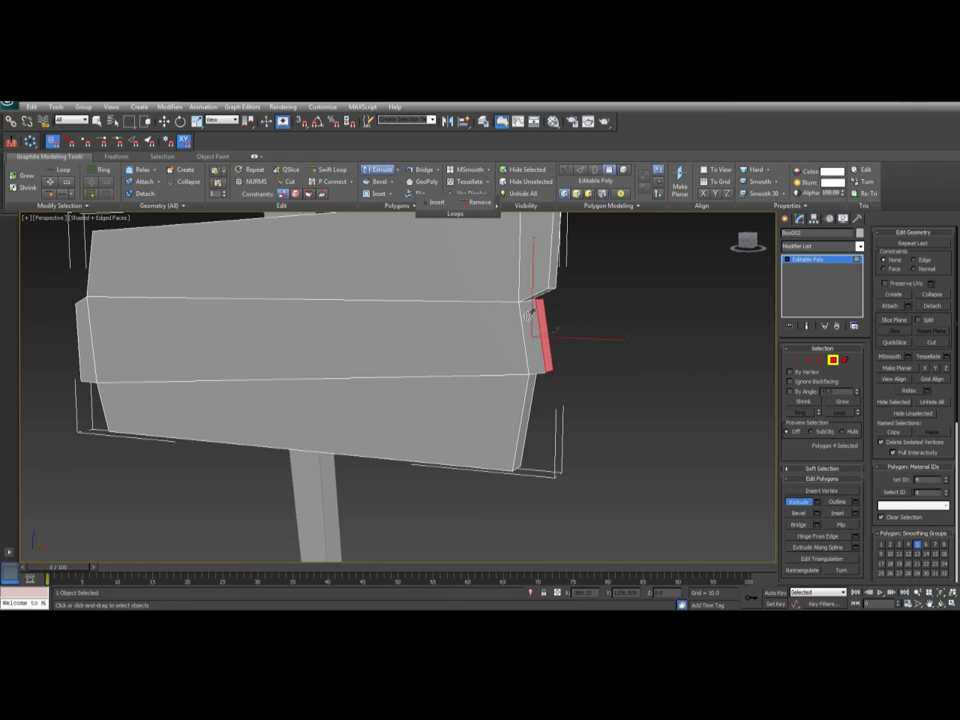
{"action": "middle_click_drag", "start_coordinate": [535, 333], "coordinate": [556, 318], "text": "alt"}
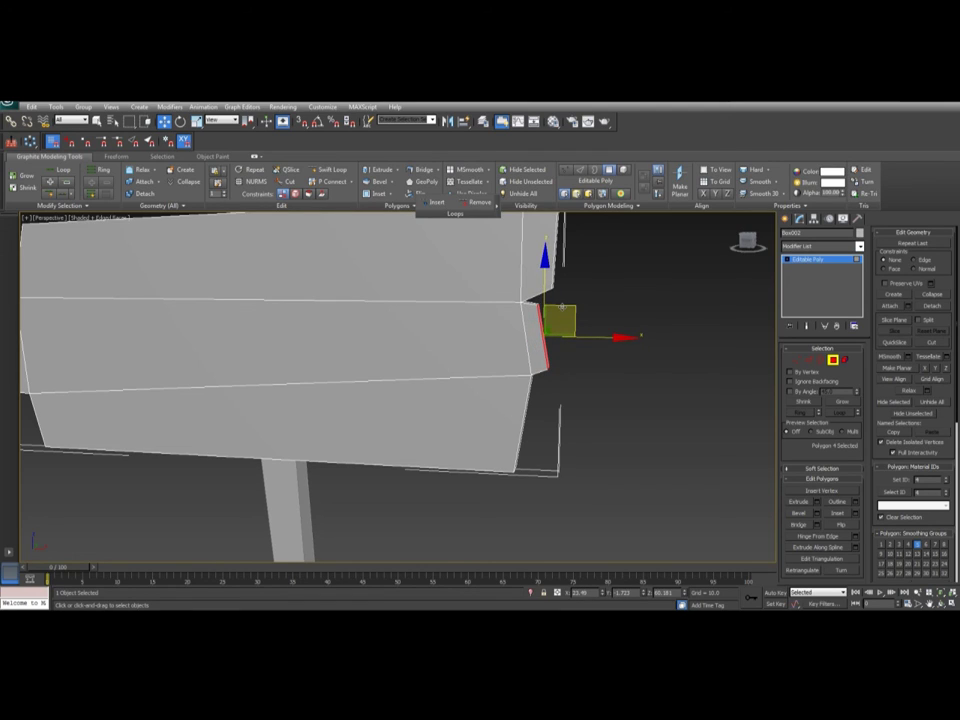
Move the lower vertex pair of the middle plank's extruded right end to angle its outline.
{"action": "key", "text": "1"}
{"action": "left_click_drag", "start_coordinate": [579, 378], "coordinate": [548, 356]}
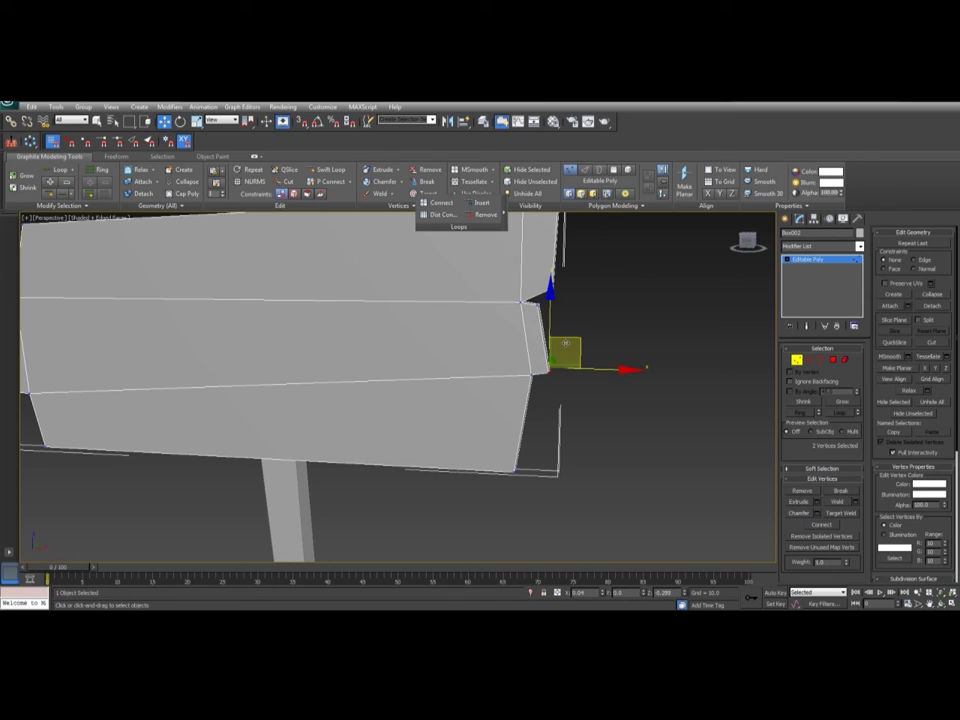
{"action": "scroll", "coordinate": [443, 352], "scroll_direction": "down", "scroll_amount": 6}
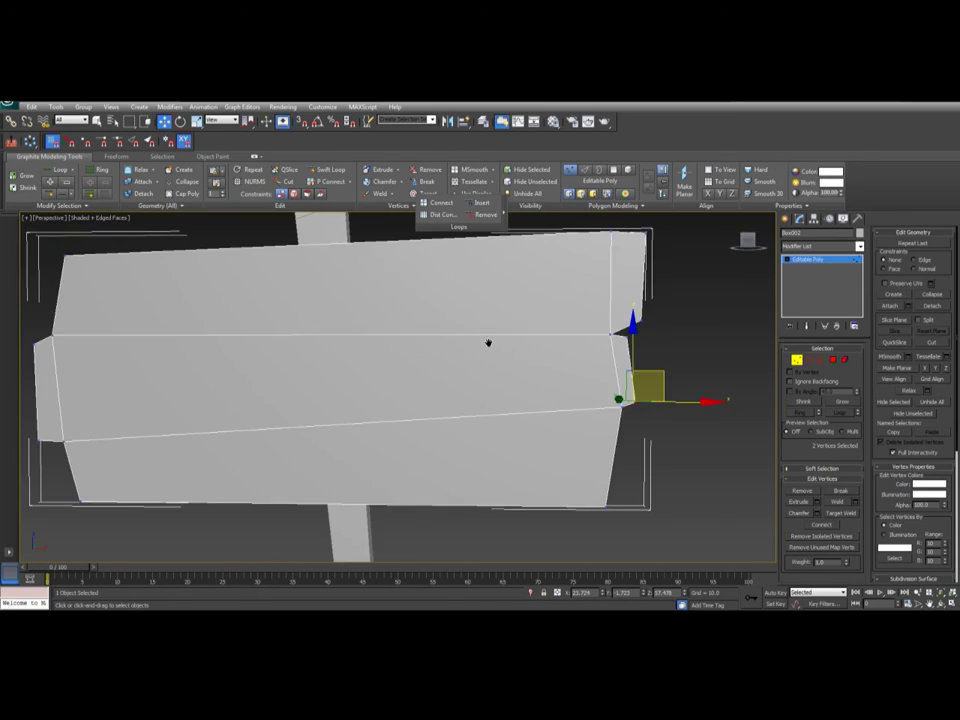
Examine the sign board's uneven plank ends with and without edged faces, finishing at object level in plain shading.
{"action": "key", "text": "F4"}
{"action": "scroll", "coordinate": [279, 392], "scroll_direction": "down", "scroll_amount": 1}
{"action": "key", "text": "F4"}
{"action": "middle_click_drag", "start_coordinate": [308, 401], "coordinate": [491, 432], "text": "alt"}
{"action": "scroll", "coordinate": [437, 388], "scroll_direction": "up", "scroll_amount": 3}
{"action": "key", "text": "4"}
{"action": "left_click", "coordinate": [596, 432]}
{"action": "middle_click_drag", "start_coordinate": [598, 434], "coordinate": [500, 395]}
{"action": "middle_click_drag", "start_coordinate": [500, 395], "coordinate": [393, 440]}
{"action": "key", "text": "4"}
{"action": "key", "text": "F4"}
{"action": "scroll", "coordinate": [395, 417], "scroll_direction": "down", "scroll_amount": 5}
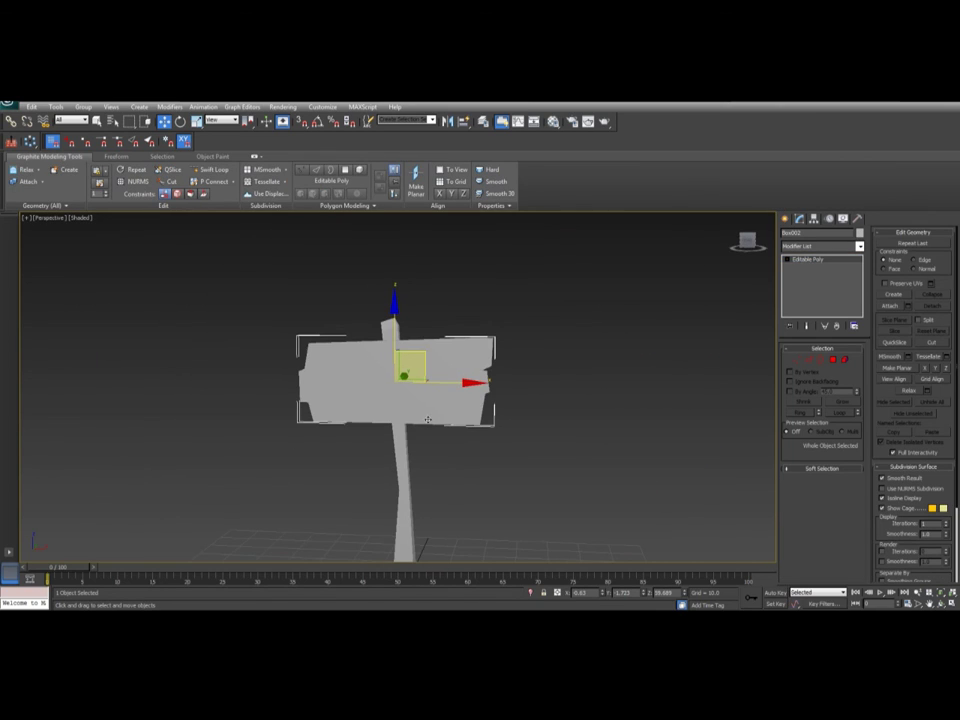
Connect the sign board's lengthwise edges with 2 segments to divide the planks into three sections.
{"action": "left_click", "coordinate": [508, 444]}
{"action": "middle_click_drag", "start_coordinate": [508, 444], "coordinate": [366, 330], "text": "alt"}
{"action": "left_click", "coordinate": [366, 330]}
{"action": "key", "text": "F4"}
{"action": "key", "text": "2"}
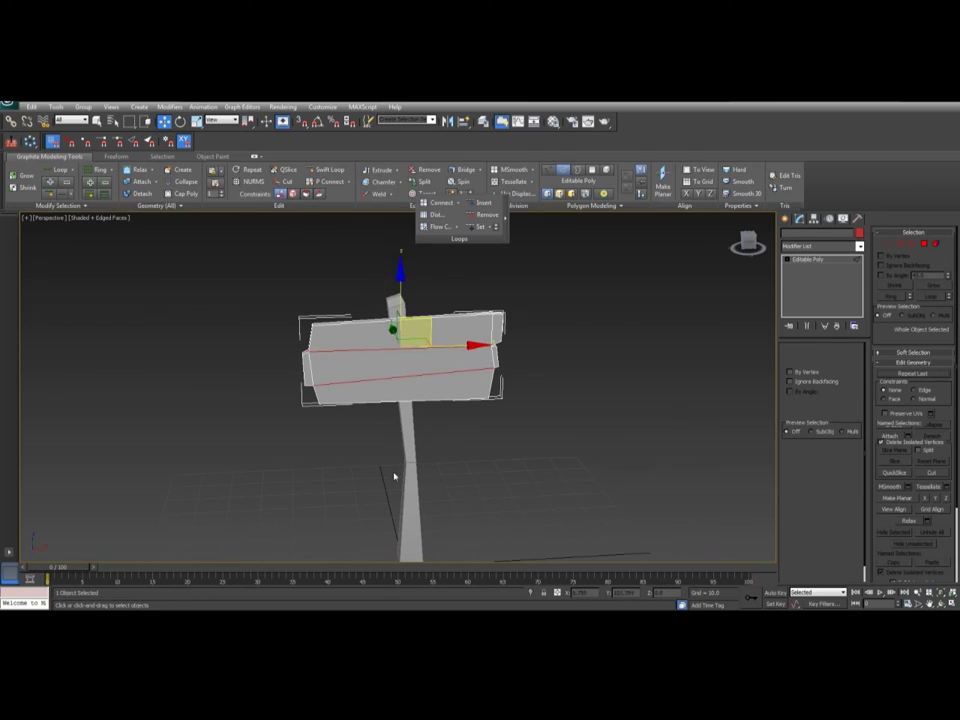
{"action": "key", "text": "2"}
{"action": "left_click", "coordinate": [855, 538]}
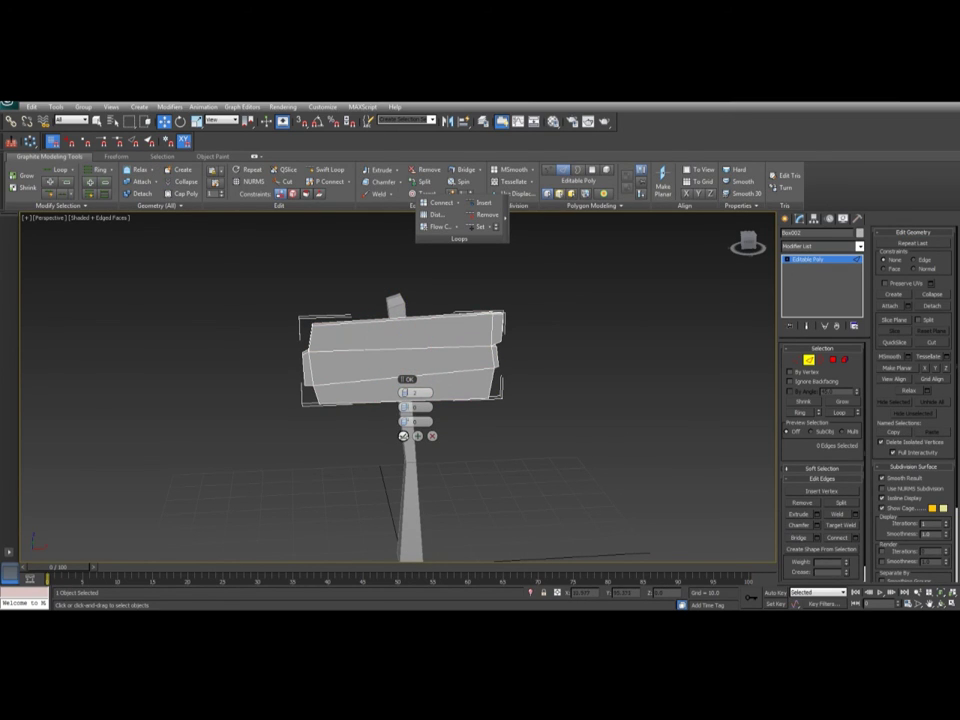
{"action": "left_click", "coordinate": [404, 436]}
Move the two inner vertex pairs along the sign board's top edge to make that edge uneven.
{"action": "middle_click_drag", "start_coordinate": [396, 412], "coordinate": [379, 361], "text": "alt"}
{"action": "key", "text": "1"}
{"action": "left_click_drag", "start_coordinate": [361, 306], "coordinate": [395, 335]}
{"action": "left_click_drag", "start_coordinate": [382, 281], "coordinate": [385, 280]}
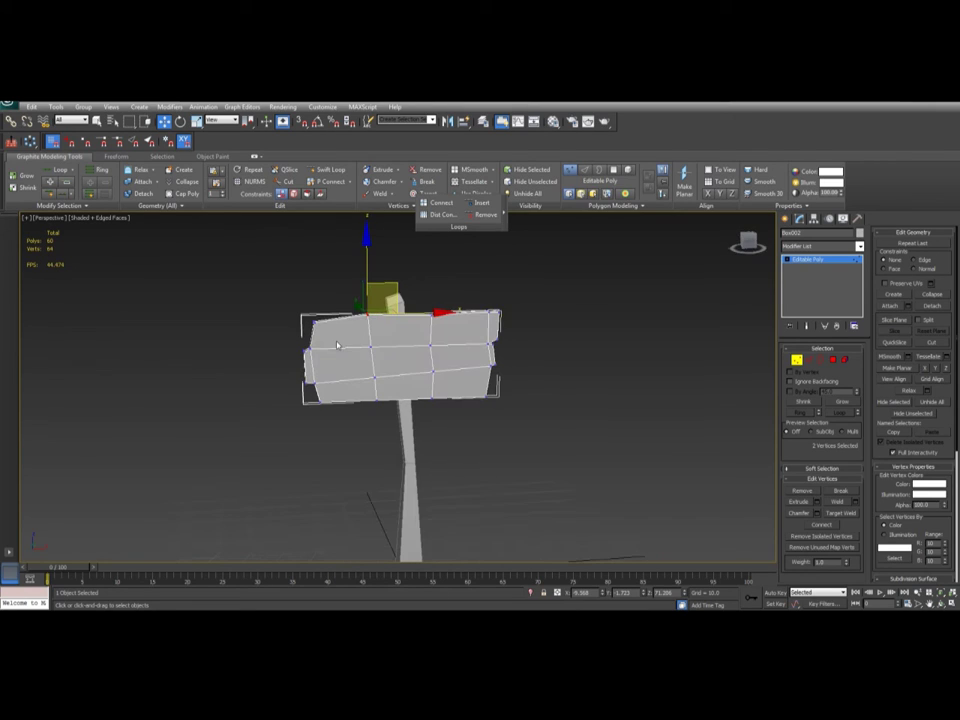
{"action": "middle_click_drag", "start_coordinate": [333, 352], "coordinate": [459, 328], "text": "alt"}
{"action": "left_click_drag", "start_coordinate": [465, 316], "coordinate": [438, 358]}
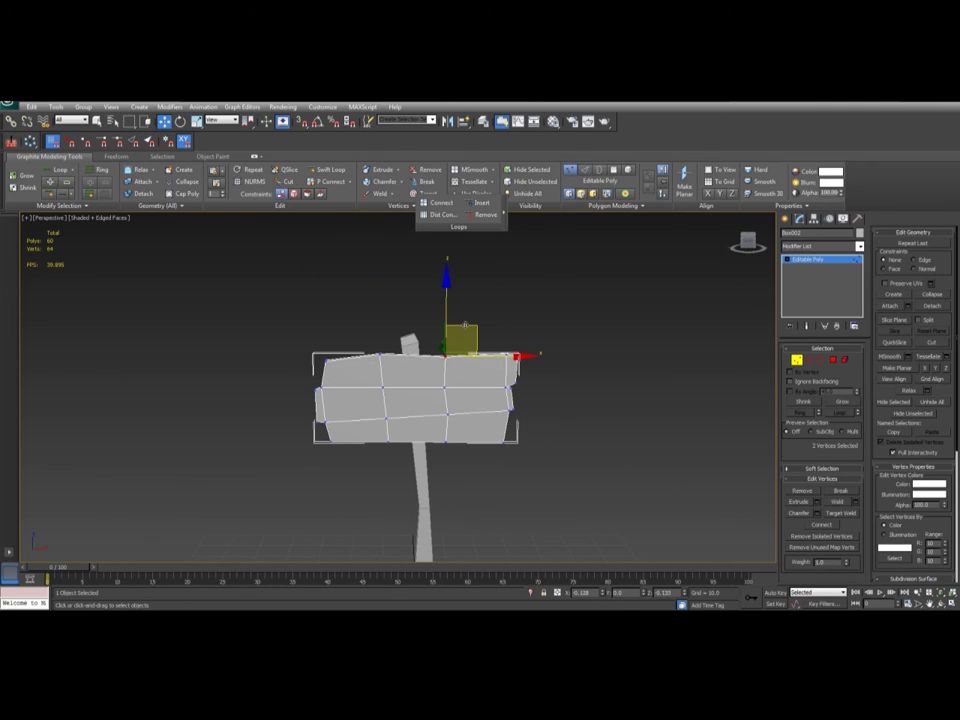
Move the inner vertex pairs along the sign board's bottom edge to make it uneven, and return to object level.
{"action": "middle_click_drag", "start_coordinate": [465, 324], "coordinate": [426, 323], "text": "alt"}
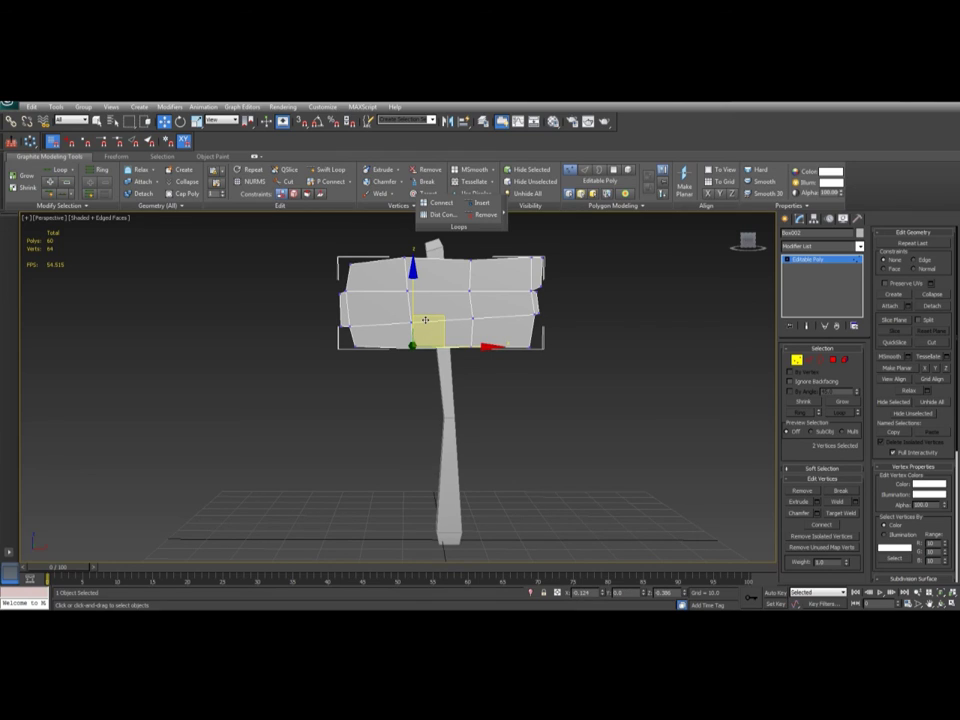
{"action": "left_click_drag", "start_coordinate": [468, 338], "coordinate": [469, 336]}
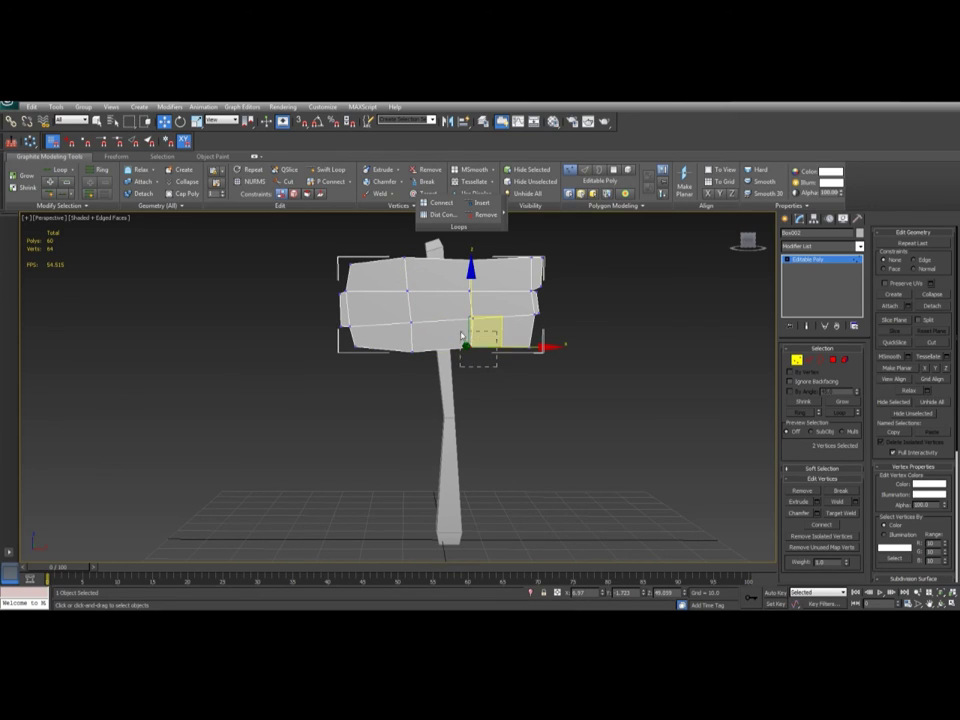
{"action": "middle_click_drag", "start_coordinate": [488, 316], "coordinate": [450, 385], "text": "alt"}
{"action": "key", "text": "1"}
Examine the sign board's silhouette from several angles in plain shading without edged faces.
{"action": "left_click", "coordinate": [510, 386]}
{"action": "key", "text": "F4"}
{"action": "scroll", "coordinate": [510, 386], "scroll_direction": "down", "scroll_amount": 5}
{"action": "left_click", "coordinate": [341, 358]}
{"action": "key", "text": "z"}
{"action": "scroll", "coordinate": [402, 416], "scroll_direction": "down", "scroll_amount": 4}
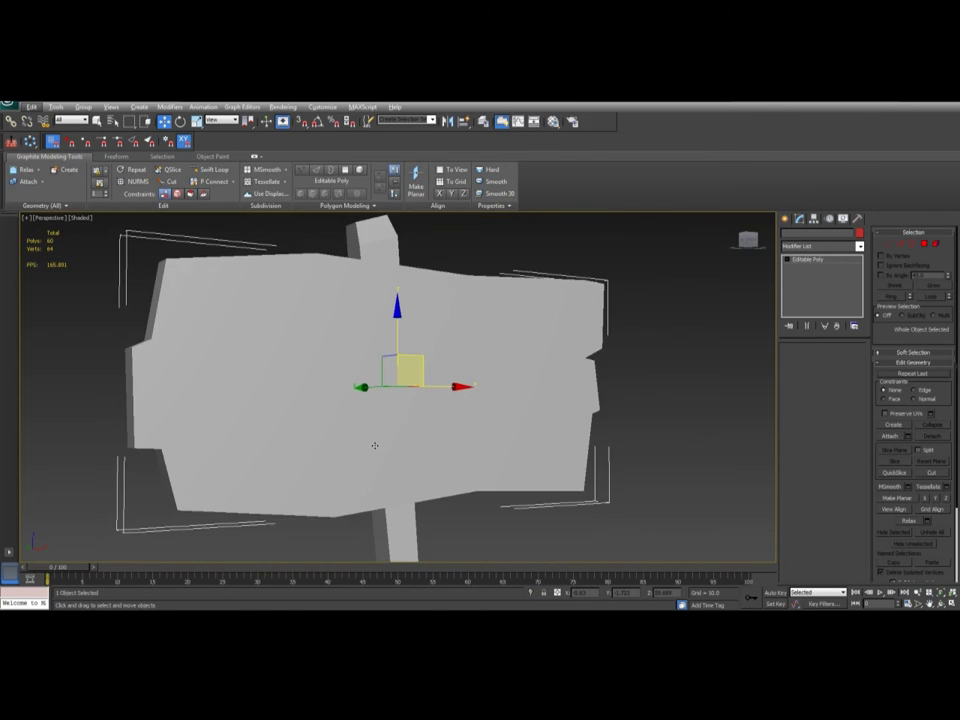
{"action": "scroll", "coordinate": [375, 446], "scroll_direction": "down", "scroll_amount": 2}
{"action": "middle_click_drag", "start_coordinate": [364, 452], "coordinate": [344, 463], "text": "alt"}
{"action": "middle_click_drag", "start_coordinate": [367, 343], "coordinate": [421, 312], "text": "alt"}
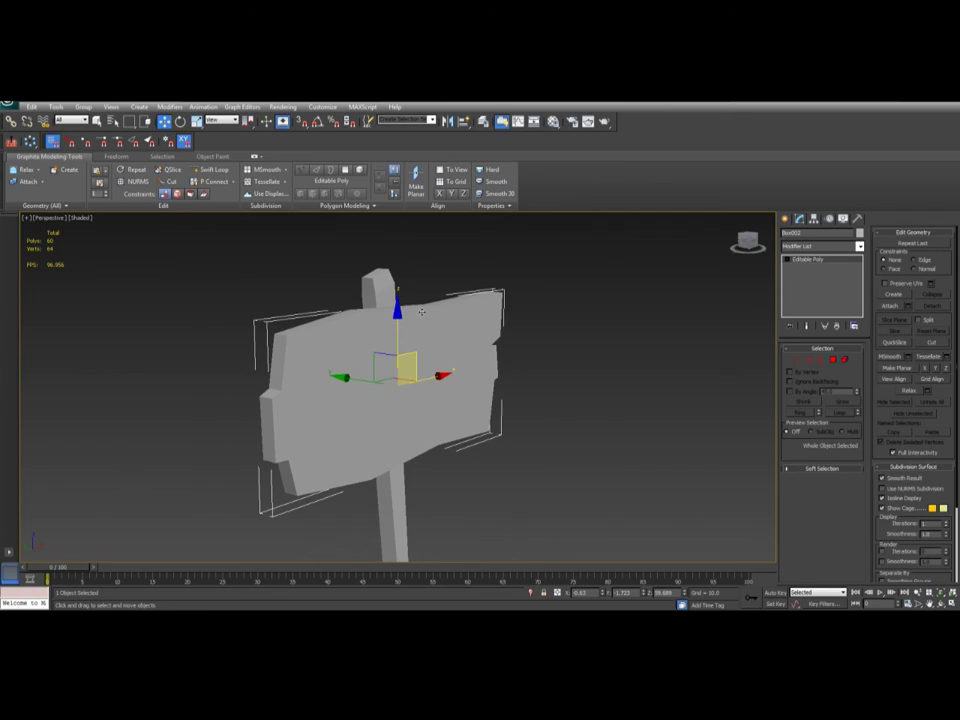
Restore edged faces and create a small box beside the post's base, about 7 long, 1.8 wide and 1.1 high.
{"action": "left_click", "coordinate": [532, 296]}
{"action": "key", "text": "F4"}
{"action": "left_click", "coordinate": [785, 219]}
{"action": "middle_click_drag", "start_coordinate": [660, 345], "coordinate": [635, 339], "text": "alt"}
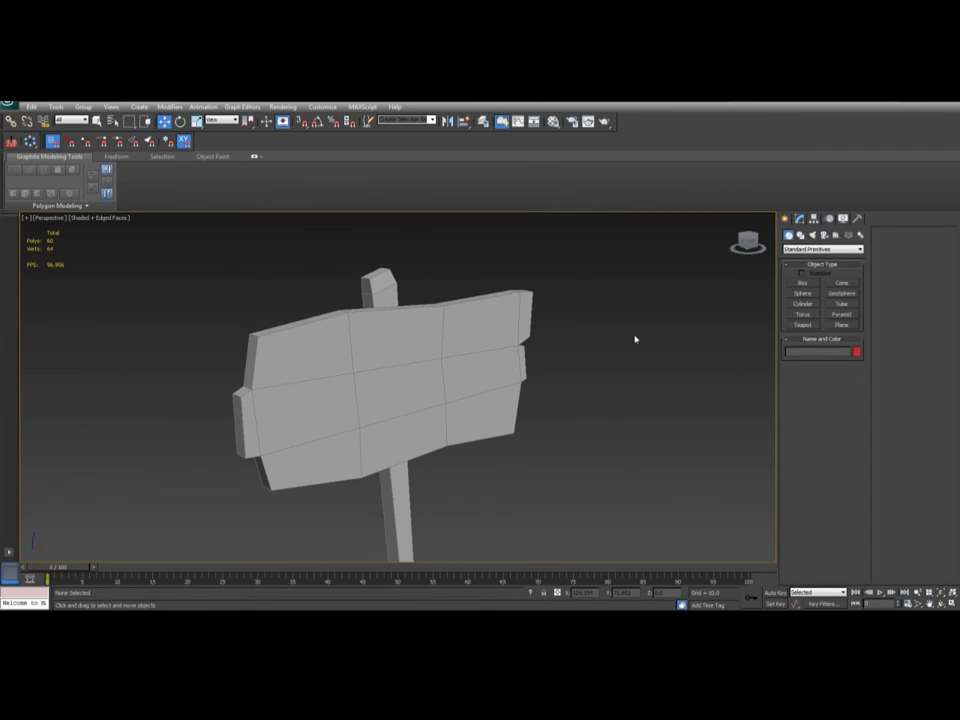
{"action": "middle_click_drag", "start_coordinate": [490, 302], "coordinate": [706, 302], "text": "alt"}
{"action": "left_click", "coordinate": [802, 284]}
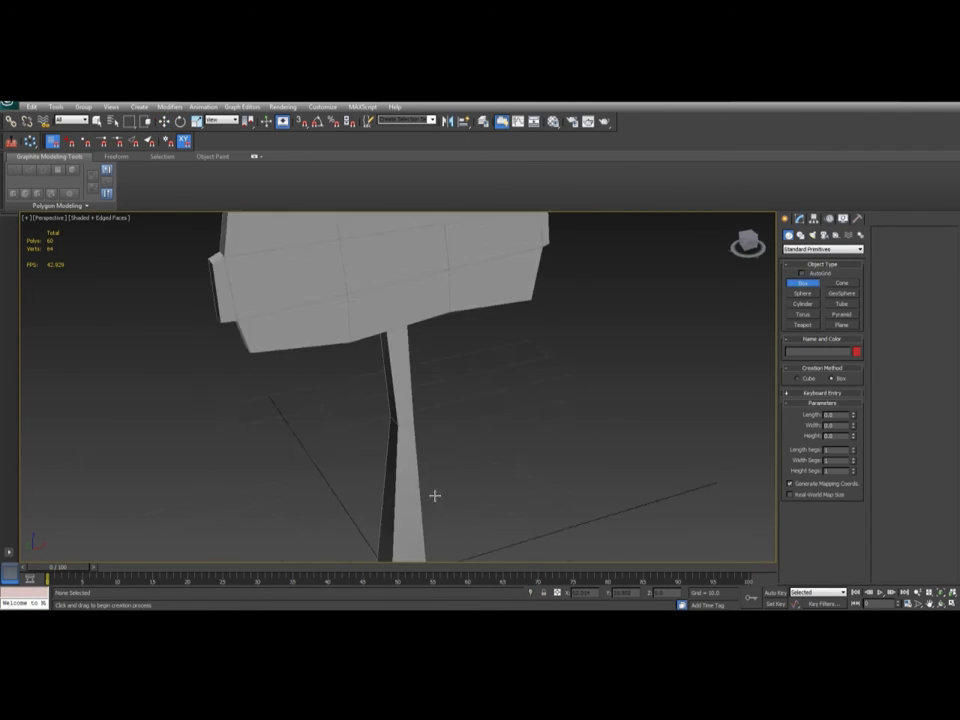
{"action": "middle_click_drag", "start_coordinate": [435, 497], "coordinate": [432, 392], "text": "alt"}
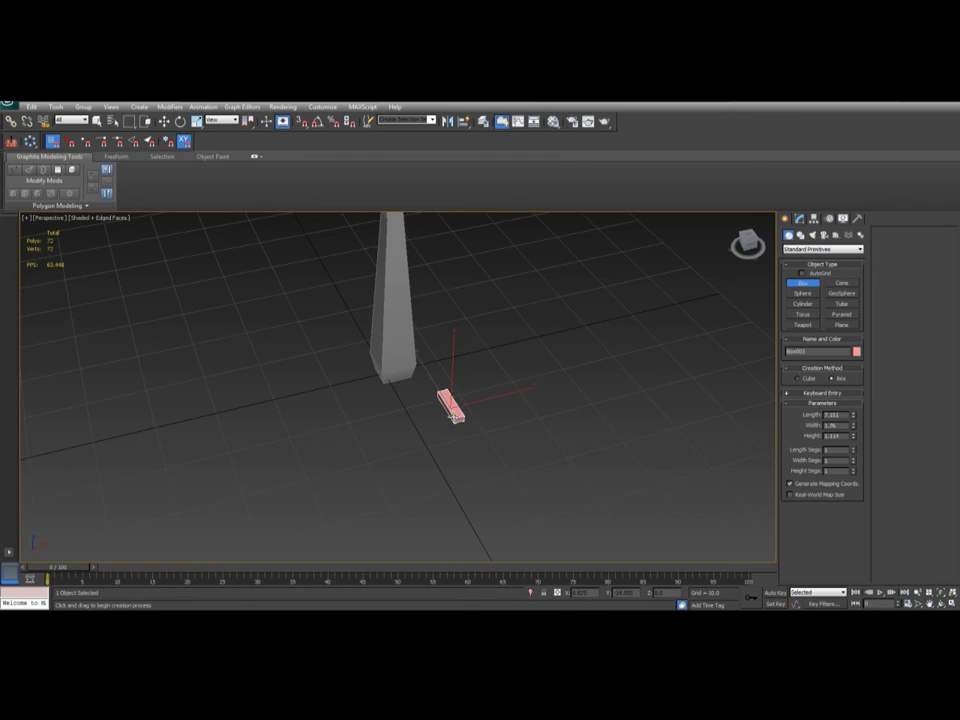
{"action": "right_click", "coordinate": [453, 417]}
Convert the small box to an Editable Poly.
{"action": "key", "text": "e"}
{"action": "right_click", "coordinate": [457, 401]}
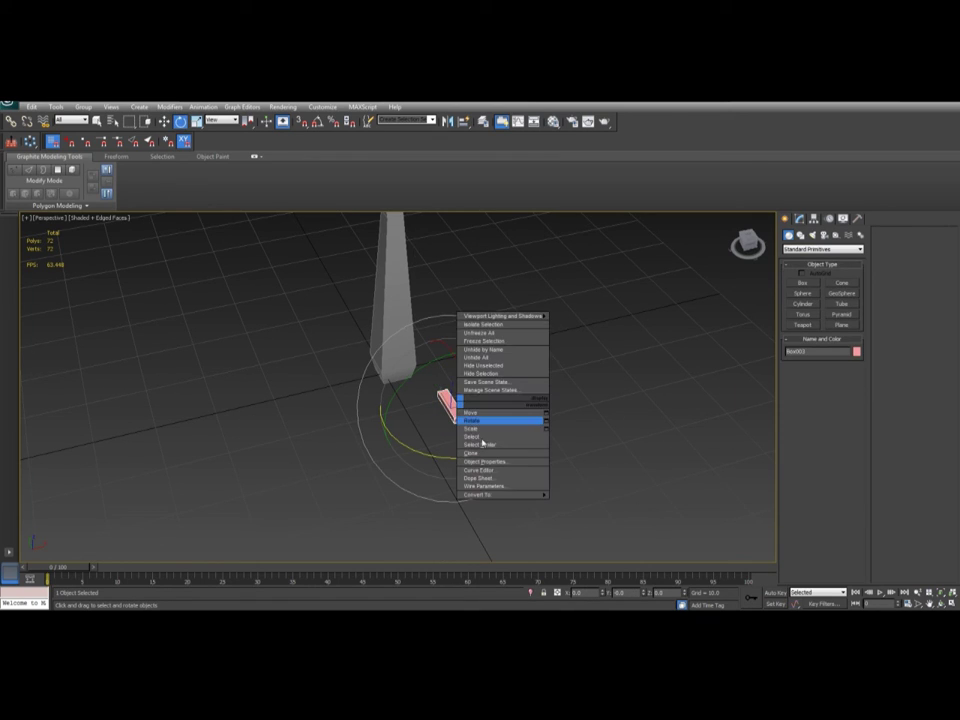
{"action": "mouse_move", "coordinate": [500, 494]}
{"action": "left_click", "coordinate": [588, 503]}
Raise the small box from the ground to the height of the sign board.
{"action": "key", "text": "w"}
{"action": "middle_click_drag", "start_coordinate": [536, 392], "coordinate": [499, 446], "text": "alt"}
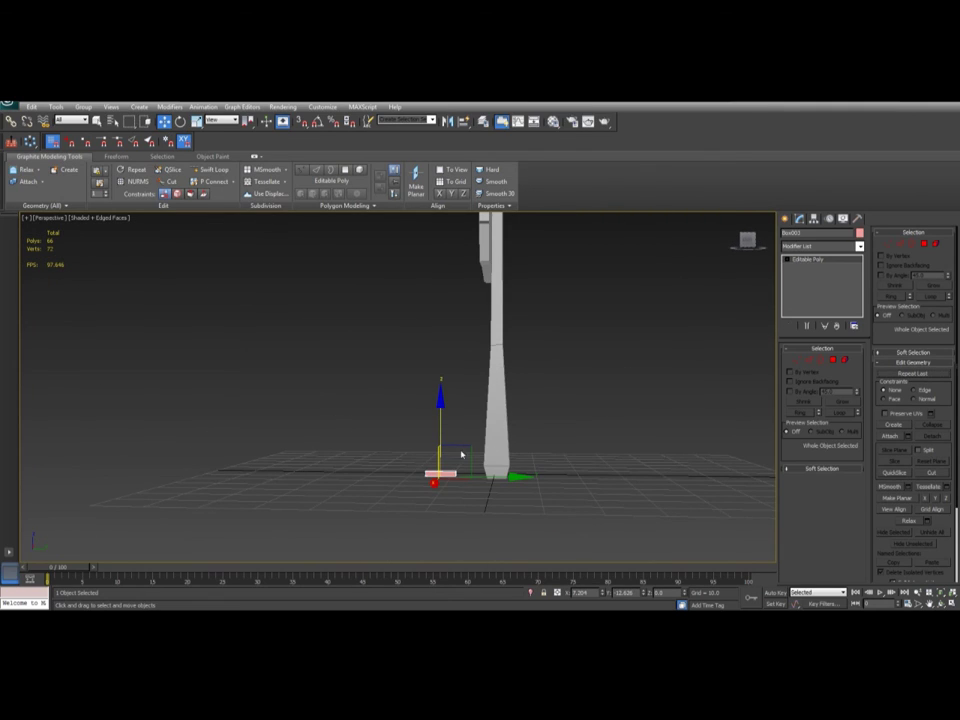
{"action": "left_click_drag", "start_coordinate": [461, 448], "coordinate": [455, 150]}
{"action": "key", "text": "z"}
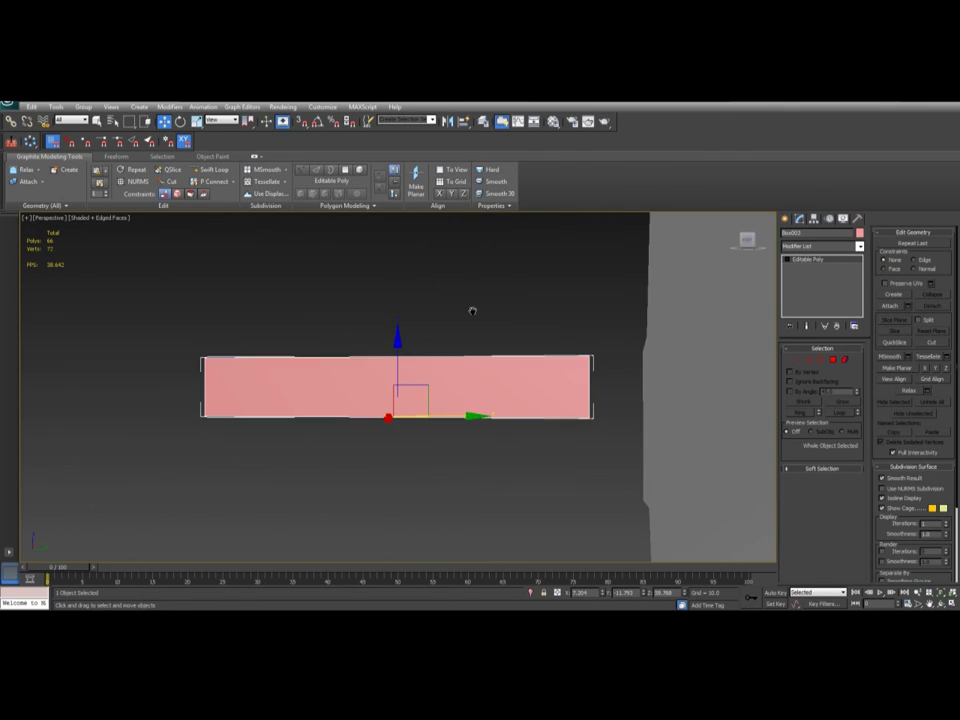
Delete the small box's end polygon facing the post and set the box's object colour to grey.
{"action": "middle_click_drag", "start_coordinate": [474, 311], "coordinate": [483, 339]}
{"action": "key", "text": "4"}
{"action": "middle_click_drag", "start_coordinate": [568, 396], "coordinate": [550, 482], "text": "alt"}
{"action": "key", "text": "ctrl+a"}
{"action": "left_click", "coordinate": [568, 426]}
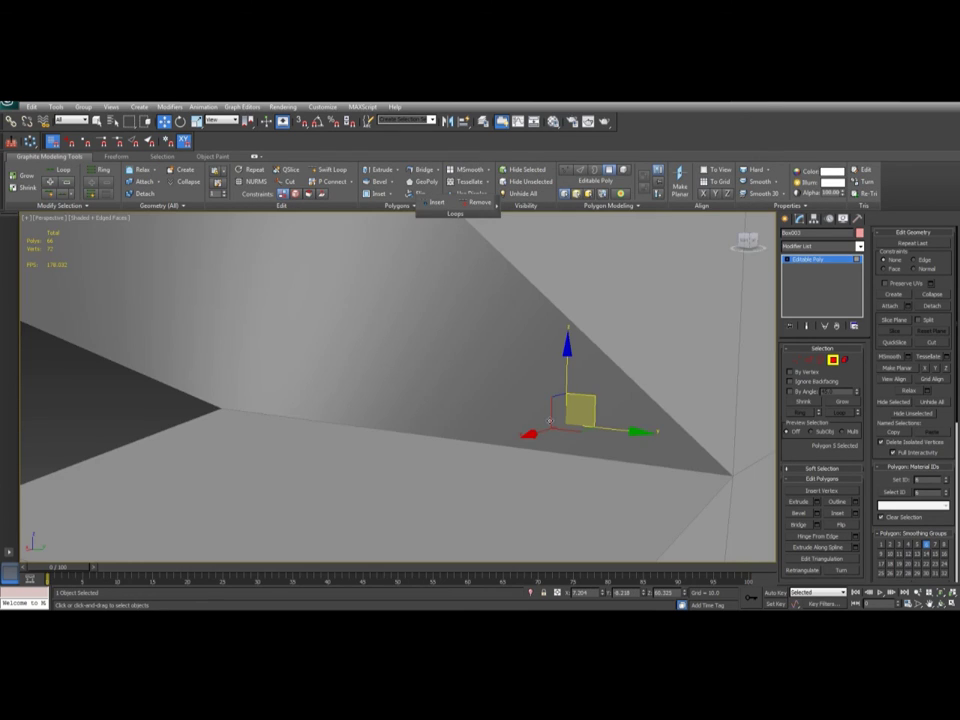
{"action": "middle_click_drag", "start_coordinate": [550, 421], "coordinate": [574, 435], "text": "alt"}
{"action": "key", "text": "Delete"}
{"action": "key", "text": "4"}
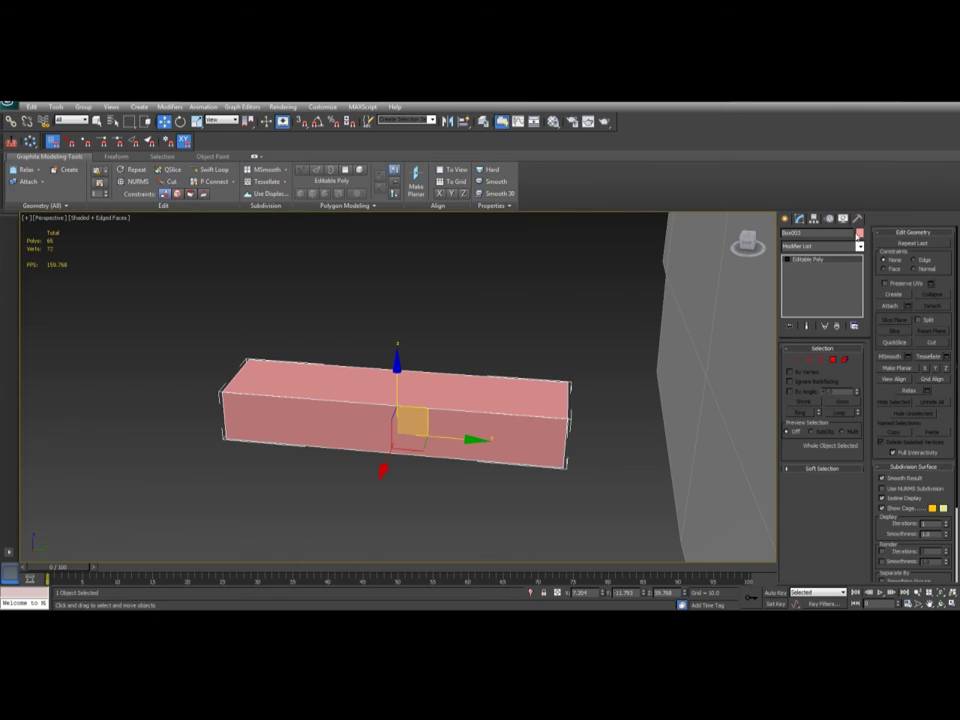
{"action": "left_click", "coordinate": [858, 233]}
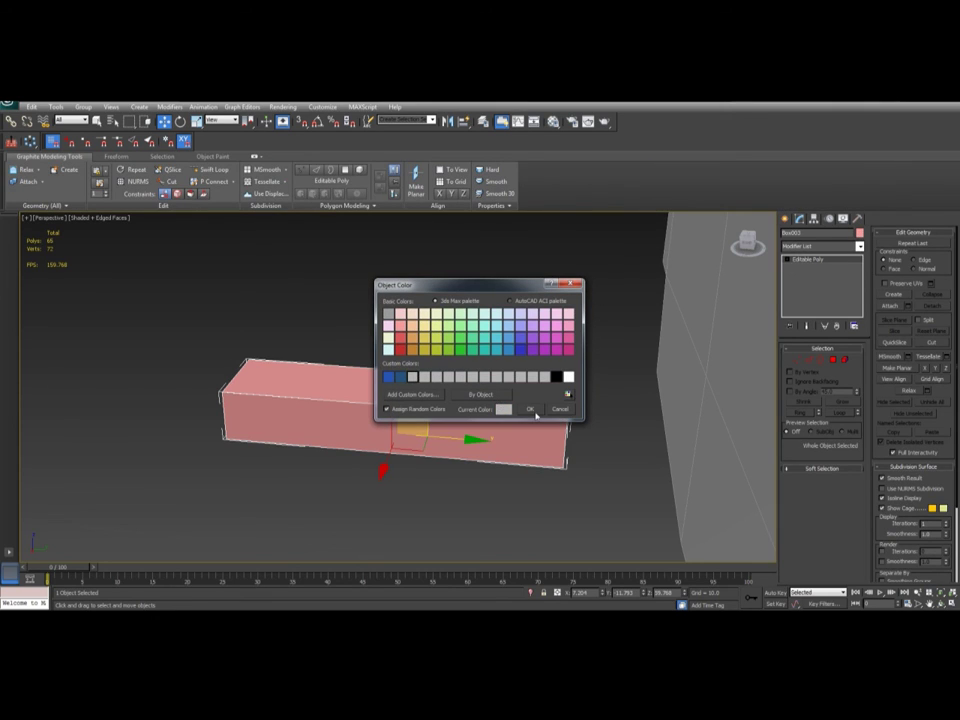
{"action": "left_click", "coordinate": [531, 410]}
Delete the polygon on the underside of the post and deselect the post.
{"action": "middle_click_drag", "start_coordinate": [307, 407], "coordinate": [523, 279], "text": "alt"}
{"action": "scroll", "coordinate": [322, 364], "scroll_direction": "down", "scroll_amount": 4}
{"action": "left_click", "coordinate": [454, 418]}
{"action": "middle_click_drag", "start_coordinate": [454, 418], "coordinate": [474, 430], "text": "alt"}
{"action": "left_click", "coordinate": [474, 428]}
{"action": "key", "text": "Delete"}
{"action": "left_click", "coordinate": [536, 381]}
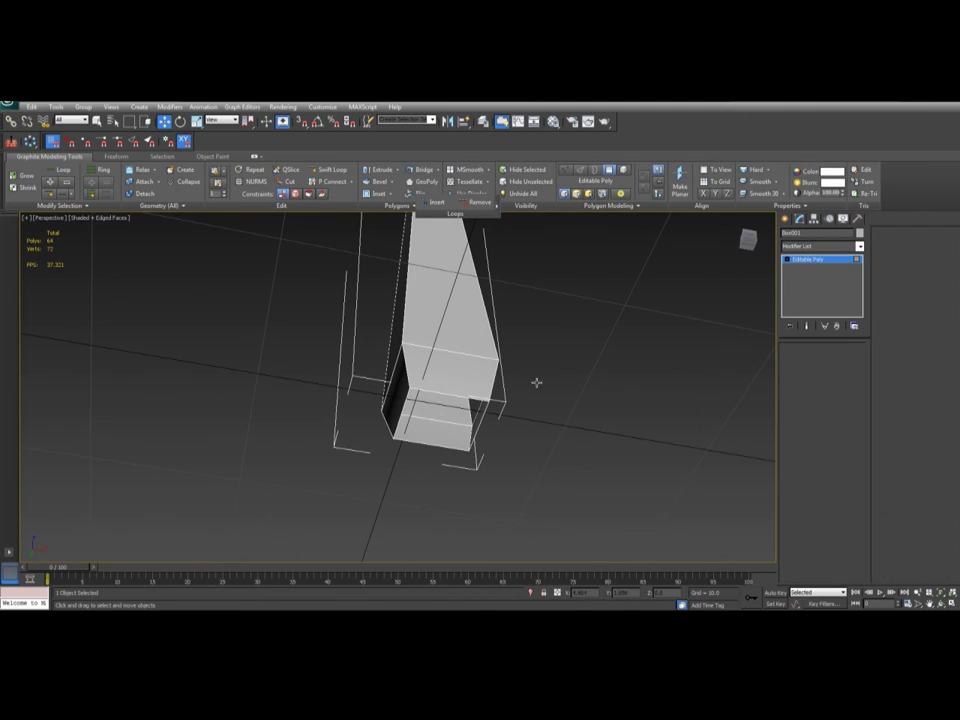
Move the small box into the sign board's upper plank in front of the post, leaving its closed end protruding.
{"action": "middle_click_drag", "start_coordinate": [459, 370], "coordinate": [536, 480], "text": "alt"}
{"action": "scroll", "coordinate": [499, 392], "scroll_direction": "down", "scroll_amount": 4}
{"action": "middle_click_drag", "start_coordinate": [419, 364], "coordinate": [450, 375], "text": "alt"}
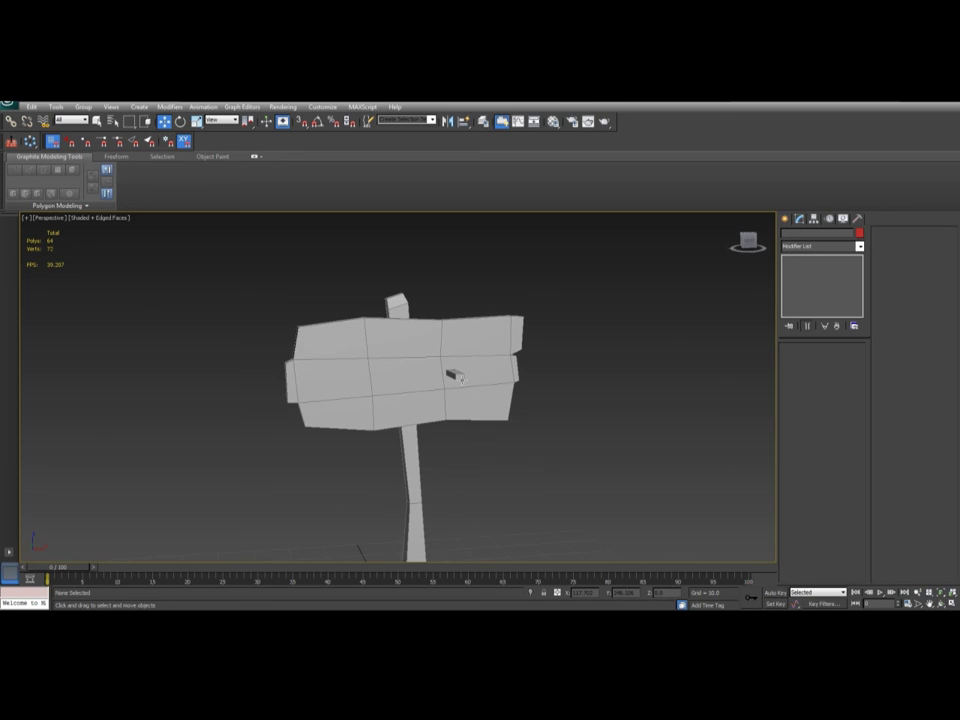
{"action": "left_click", "coordinate": [455, 373]}
{"action": "key", "text": "r"}
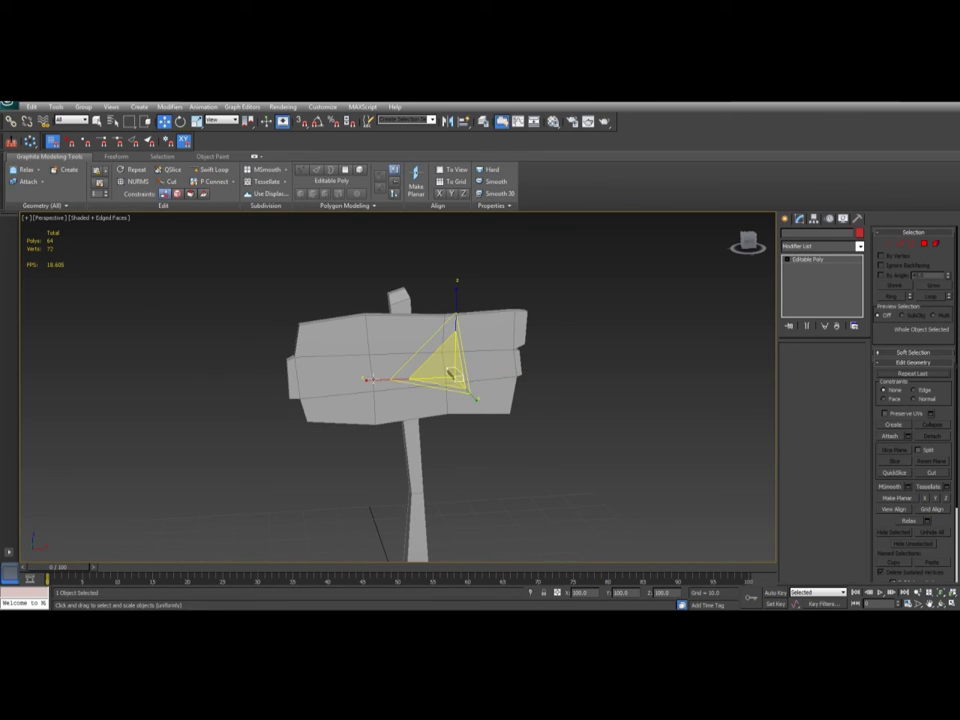
{"action": "key", "text": "w"}
{"action": "middle_click_drag", "start_coordinate": [453, 375], "coordinate": [455, 357], "text": "alt"}
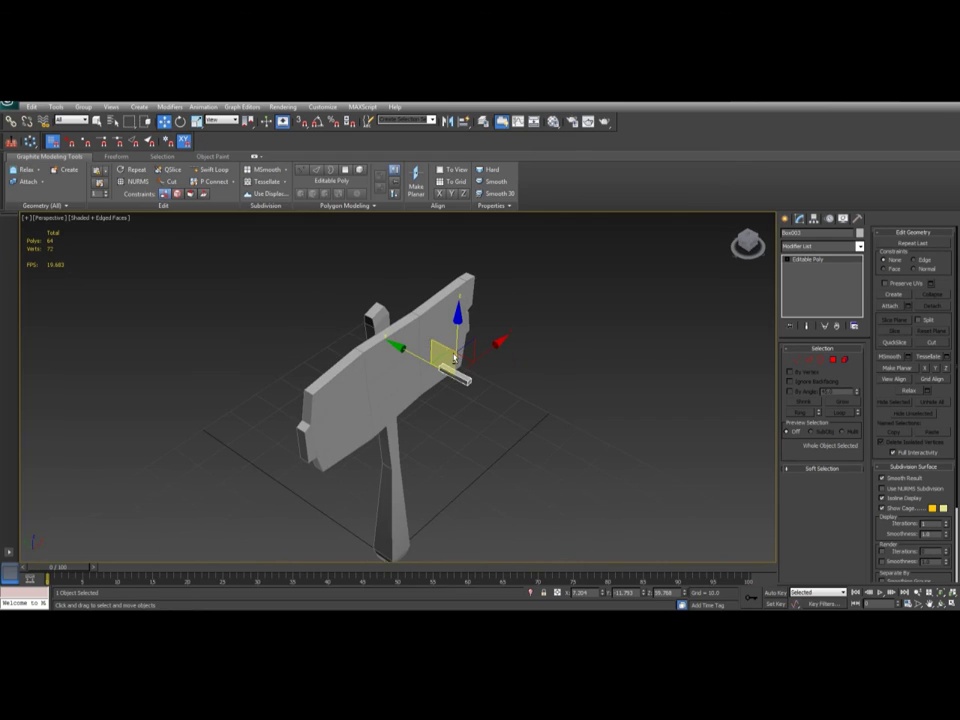
{"action": "left_click_drag", "start_coordinate": [463, 358], "coordinate": [410, 330]}
{"action": "key", "text": "z"}
{"action": "middle_click_drag", "start_coordinate": [418, 327], "coordinate": [306, 382], "text": "alt"}
{"action": "scroll", "coordinate": [405, 351], "scroll_direction": "down", "scroll_amount": 5}
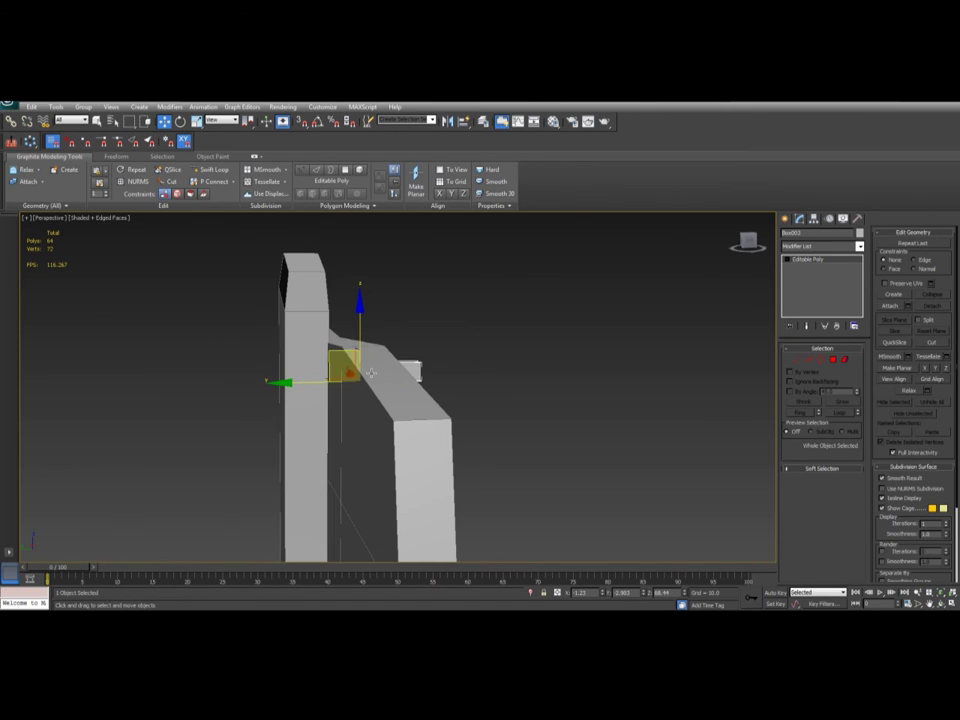
Shorten the small box peg by moving its protruding end polygon toward the sign board.
{"action": "middle_click_drag", "start_coordinate": [372, 373], "coordinate": [362, 372], "text": "alt"}
{"action": "middle_click_drag", "start_coordinate": [419, 363], "coordinate": [425, 373], "text": "alt"}
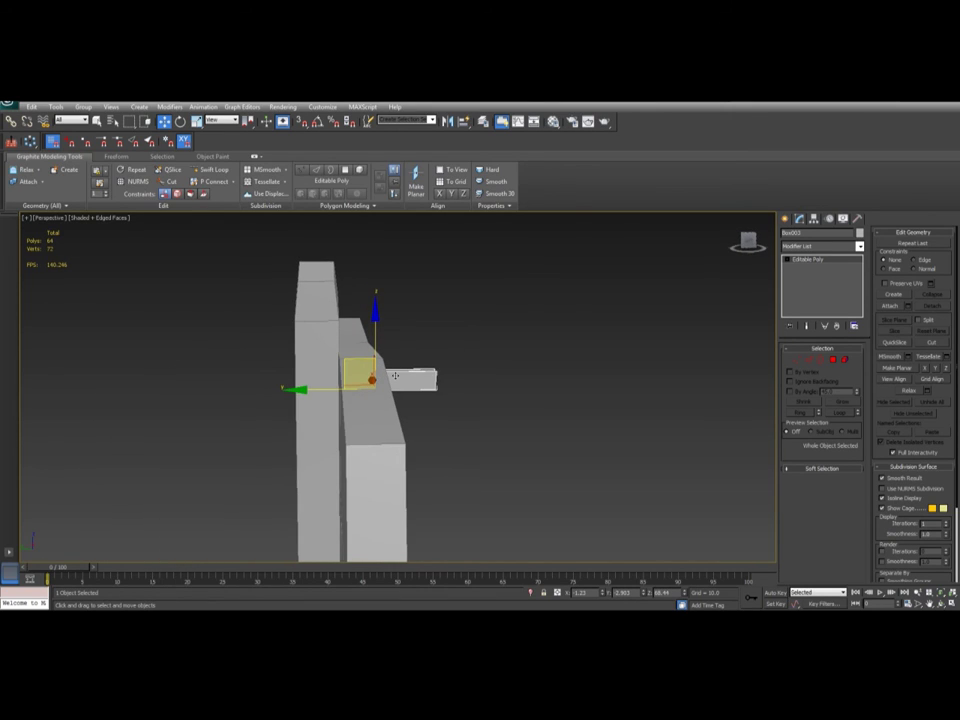
{"action": "middle_click_drag", "start_coordinate": [454, 412], "coordinate": [397, 372], "text": "alt"}
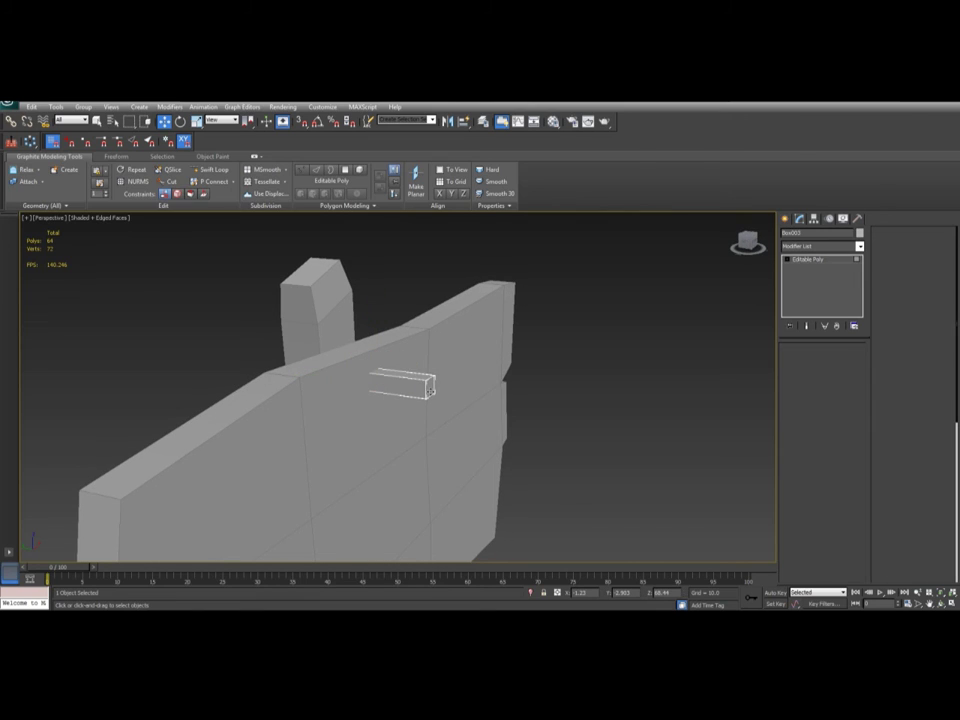
{"action": "key", "text": "4"}
{"action": "left_click", "coordinate": [425, 388]}
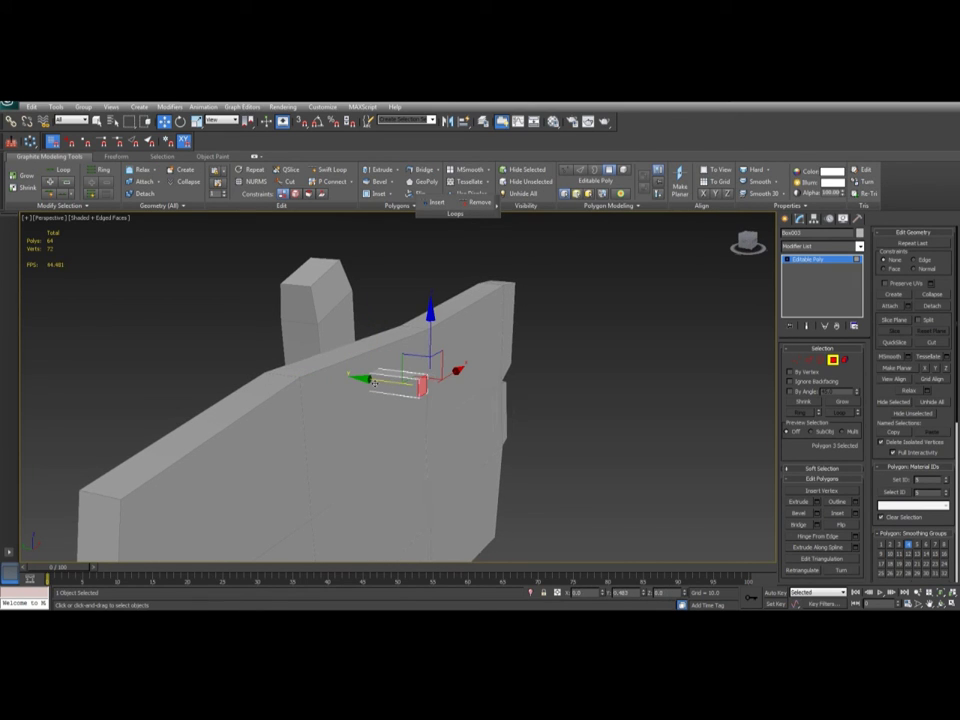
{"action": "left_click_drag", "start_coordinate": [374, 383], "coordinate": [350, 379]}
Move the four back vertices of the peg forward so its hidden end sits inside the sign board.
{"action": "key", "text": "F3"}
{"action": "middle_click_drag", "start_coordinate": [350, 379], "coordinate": [279, 402], "text": "alt"}
{"action": "key", "text": "1"}
{"action": "left_click_drag", "start_coordinate": [281, 343], "coordinate": [343, 431]}
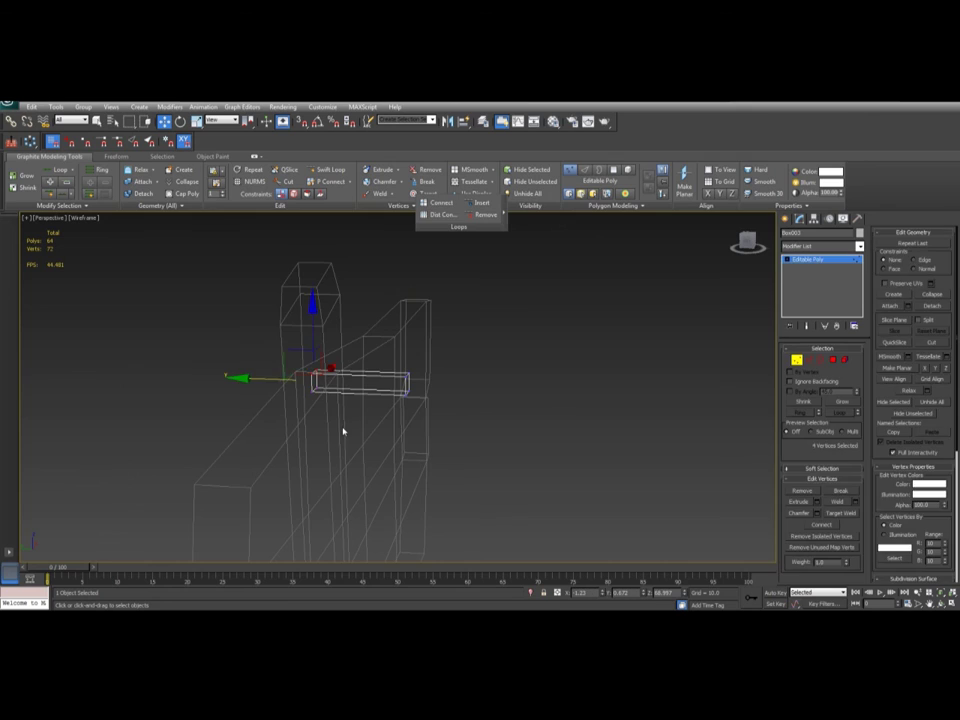
{"action": "key", "text": "F3"}
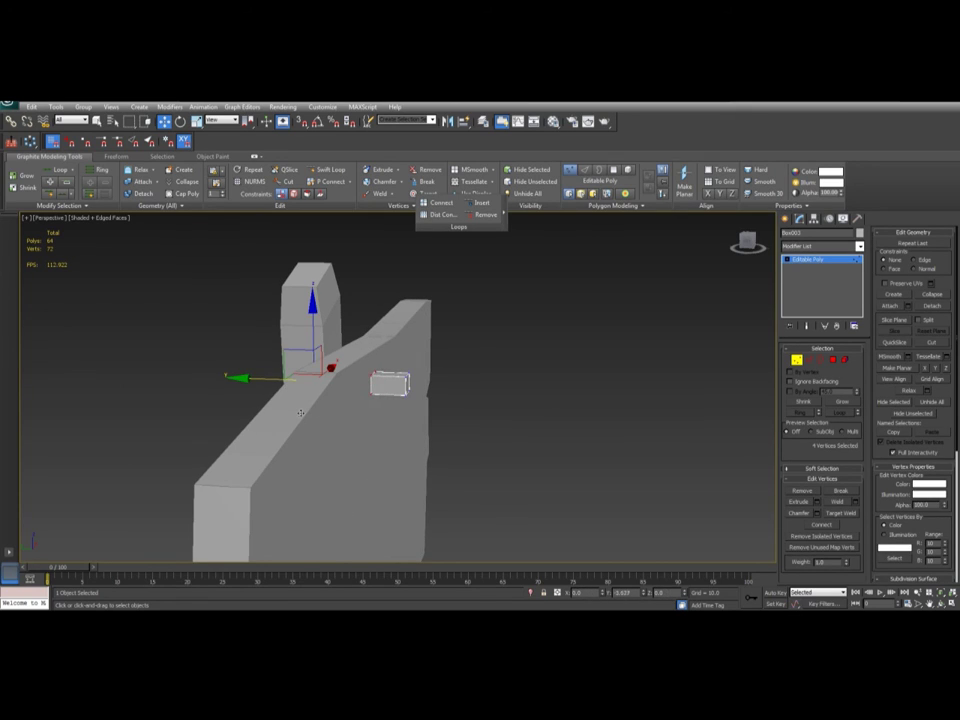
{"action": "key", "text": "F3"}
{"action": "middle_click_drag", "start_coordinate": [308, 418], "coordinate": [388, 399], "text": "alt"}
{"action": "key", "text": "F3"}
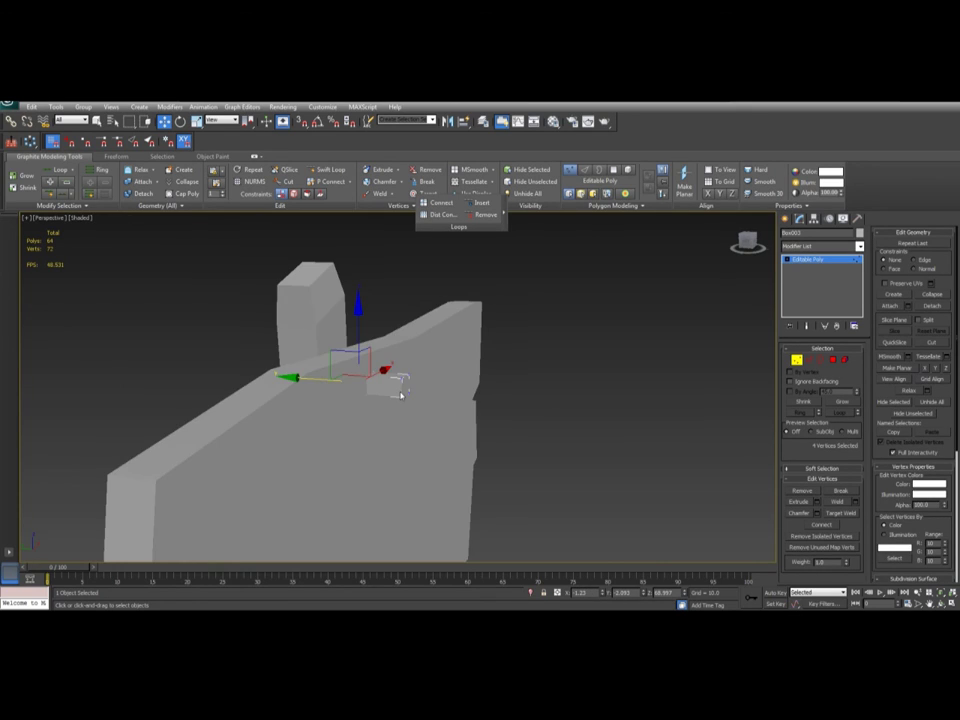
Extrude the peg's front end polygon slightly outward and scale it down to form a tapered head.
{"action": "key", "text": "F4"}
{"action": "key", "text": "4"}
{"action": "left_click", "coordinate": [402, 388]}
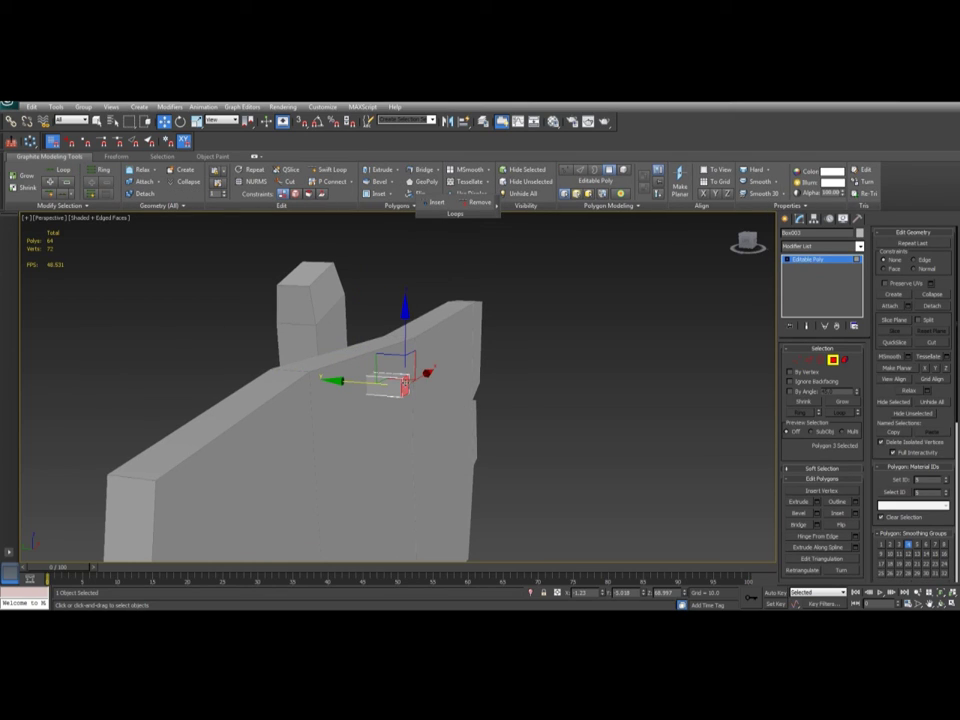
{"action": "key", "text": "r"}
{"action": "key", "text": "w"}
{"action": "key", "text": "shift+e"}
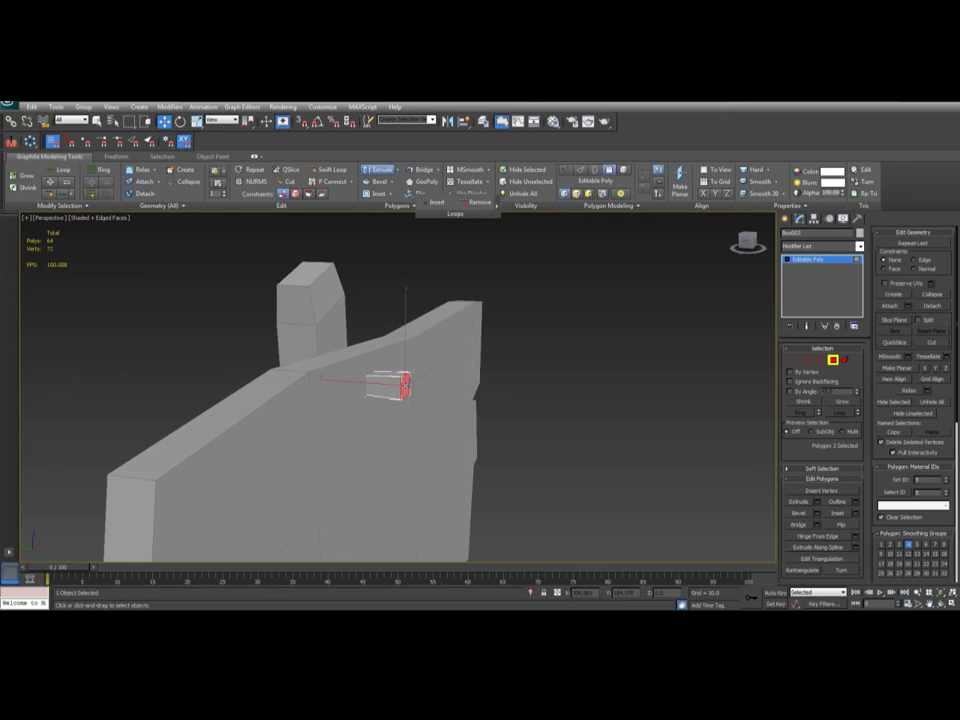
{"action": "left_click_drag", "start_coordinate": [404, 388], "coordinate": [403, 376]}
{"action": "key", "text": "r"}
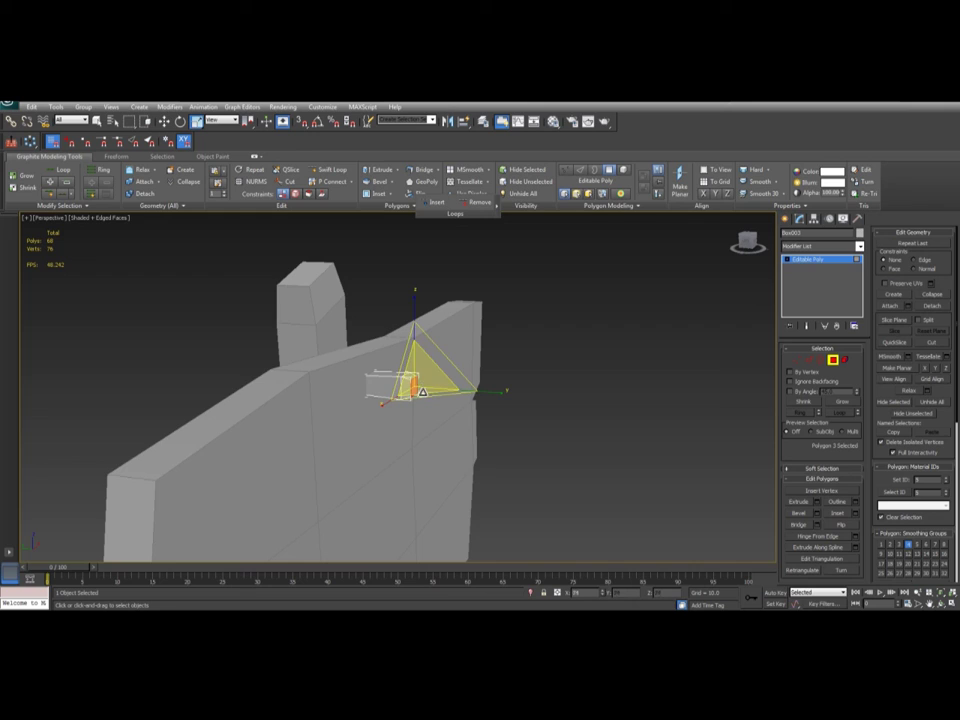
{"action": "key", "text": "w"}
{"action": "middle_click_drag", "start_coordinate": [423, 392], "coordinate": [318, 392], "text": "alt"}
{"action": "key", "text": "4"}
{"action": "key", "text": "alt+q"}
{"action": "left_click", "coordinate": [349, 223]}
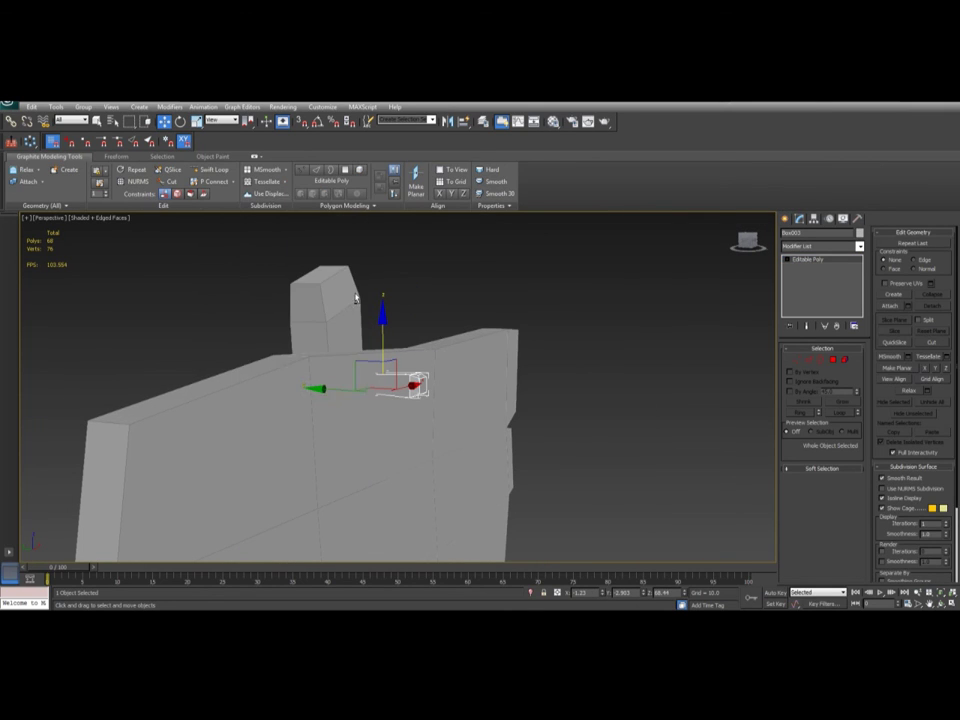
Select the peg's four back vertices in wireframe and examine how deep the peg sits in the sign board.
{"action": "middle_click_drag", "start_coordinate": [355, 298], "coordinate": [407, 315], "text": "alt"}
{"action": "key", "text": "F3"}
{"action": "left_click_drag", "start_coordinate": [339, 330], "coordinate": [381, 411]}
{"action": "key", "text": "ctrl+z"}
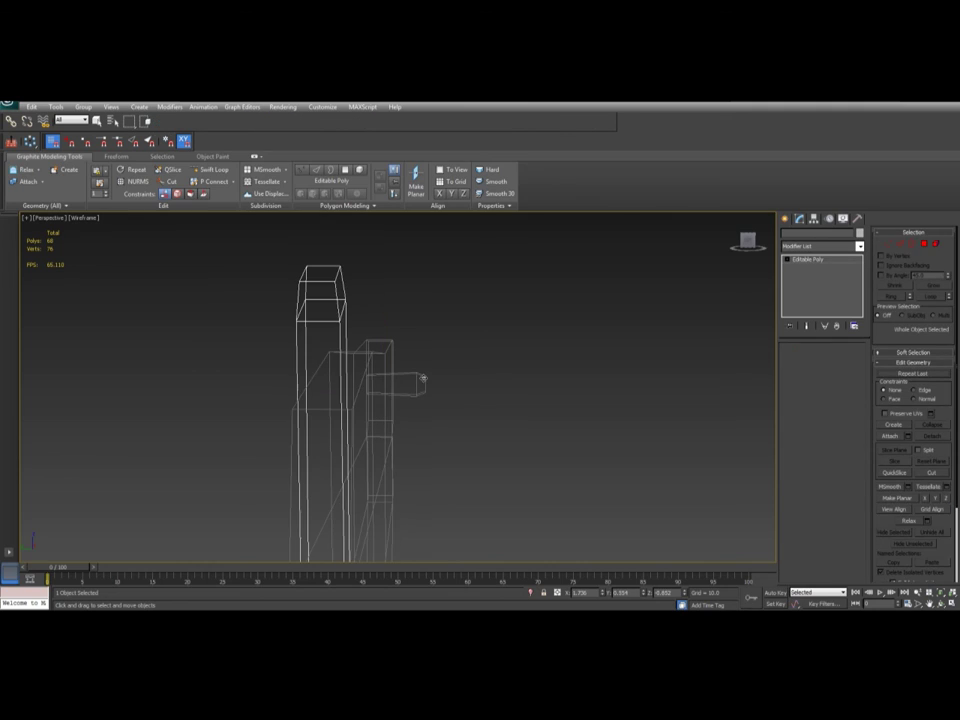
{"action": "left_click", "coordinate": [413, 400]}
{"action": "key", "text": "1"}
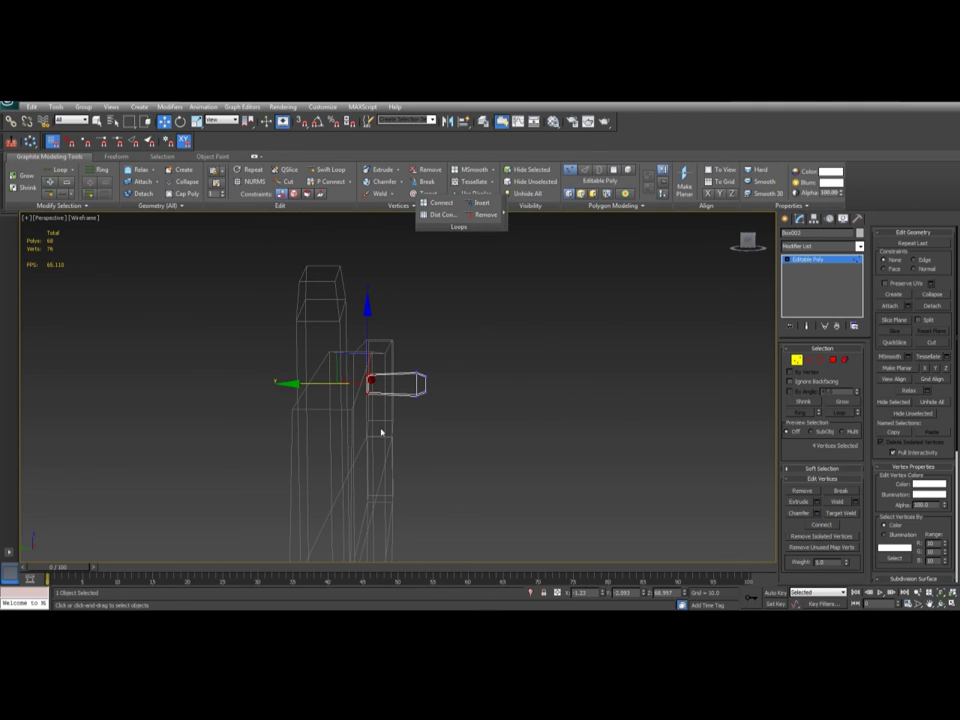
{"action": "mouse_move", "coordinate": [381, 432]}
{"action": "middle_mouse_down", "text": "alt"}
{"action": "mouse_move", "coordinate": [384, 420]}
{"action": "mouse_move", "coordinate": [371, 422]}
{"action": "middle_mouse_up", "text": "alt"}
{"action": "key", "text": "1"}
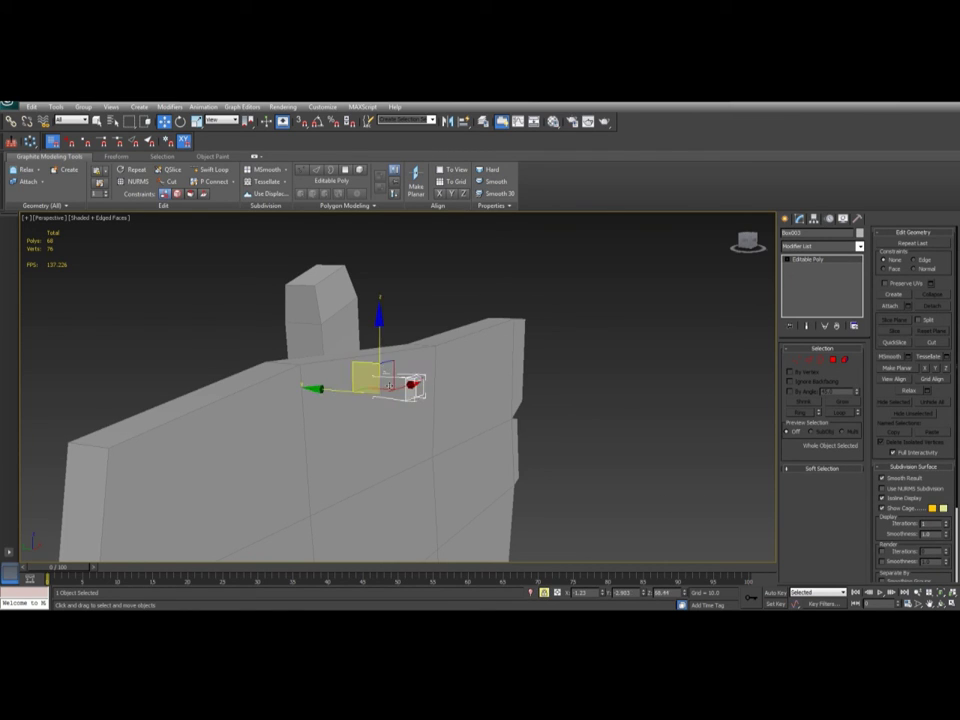
{"action": "left_click_drag", "start_coordinate": [411, 384], "coordinate": [423, 381]}
{"action": "right_click", "coordinate": [412, 368]}
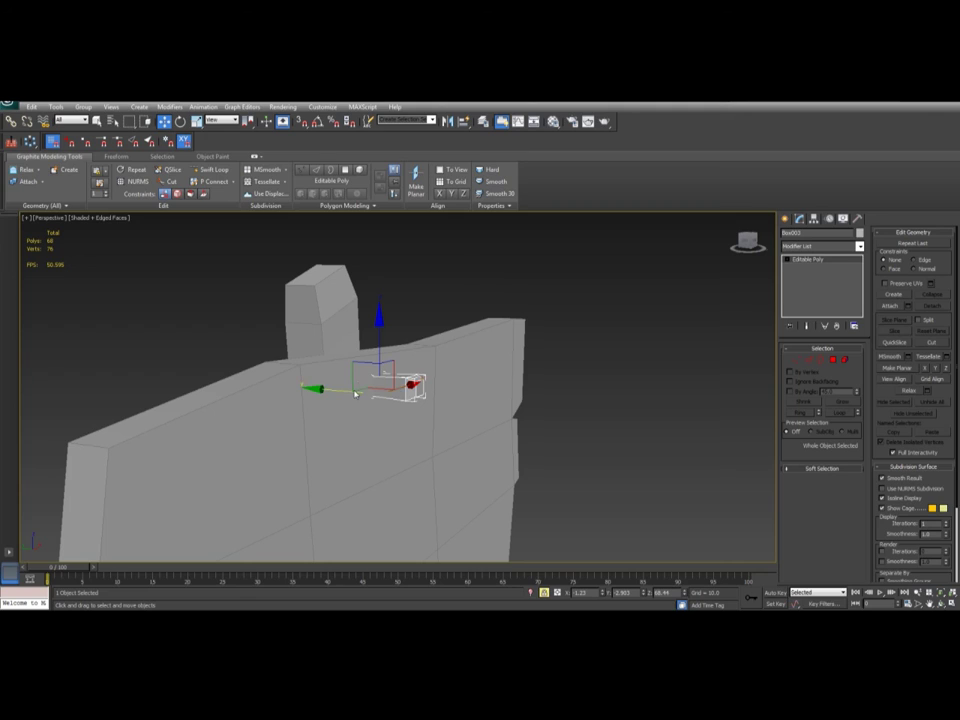
{"action": "left_click_drag", "start_coordinate": [356, 385], "coordinate": [509, 344]}
{"action": "key", "text": "ctrl+z"}
{"action": "key", "text": "ctrl+z"}
{"action": "key", "text": "ctrl+z"}
{"action": "key", "text": "ctrl+z"}
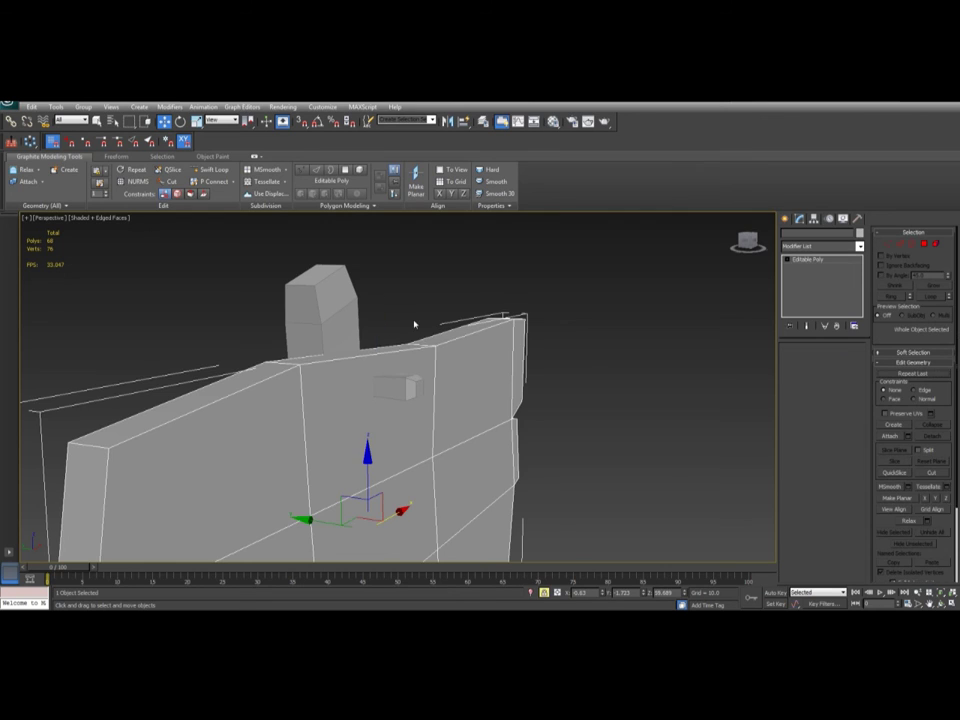
Scale down the peg's four back vertices so its body narrows toward the sign board.
{"action": "left_click", "coordinate": [405, 397]}
{"action": "middle_click_drag", "start_coordinate": [405, 406], "coordinate": [423, 478], "text": "alt"}
{"action": "key", "text": "1"}
{"action": "key", "text": "F3"}
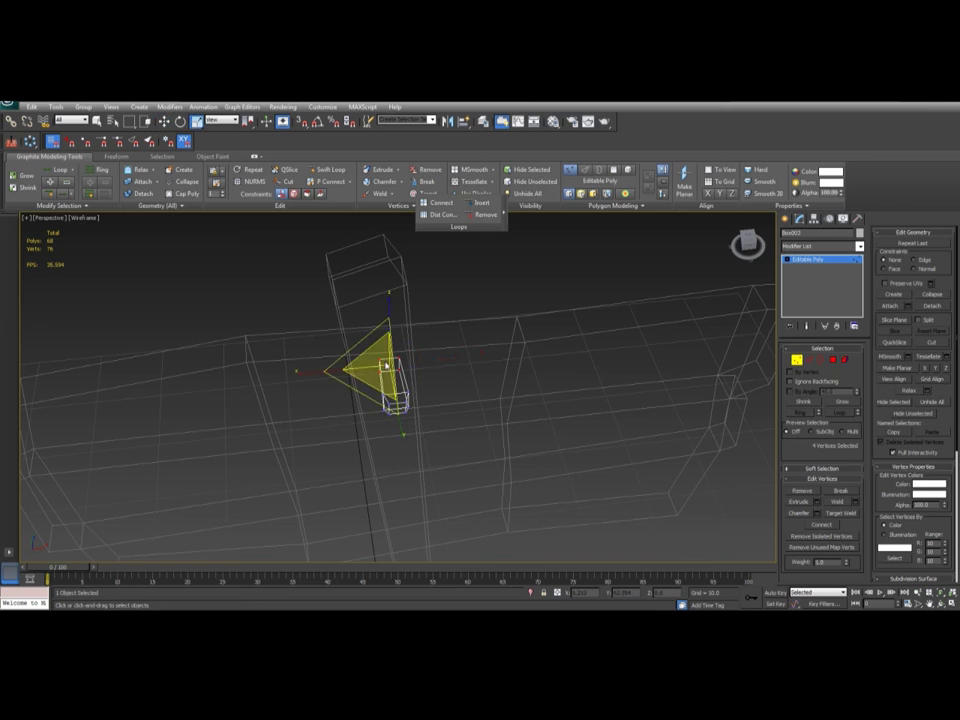
{"action": "key", "text": "F3"}
{"action": "mouse_move", "coordinate": [386, 407]}
{"action": "middle_mouse_down", "text": "alt"}
{"action": "mouse_move", "coordinate": [412, 396]}
{"action": "mouse_move", "coordinate": [463, 418]}
{"action": "mouse_move", "coordinate": [334, 438]}
{"action": "mouse_move", "coordinate": [334, 405]}
{"action": "mouse_move", "coordinate": [394, 383]}
{"action": "mouse_move", "coordinate": [444, 395]}
{"action": "mouse_move", "coordinate": [418, 395]}
{"action": "middle_mouse_up", "text": "alt"}
{"action": "key", "text": "w"}
{"action": "key", "text": "1"}
{"action": "key", "text": "1"}
Move the eight front vertices of the peg closer to the sign board and deselect the peg.
{"action": "left_click_drag", "start_coordinate": [357, 346], "coordinate": [423, 425]}
{"action": "middle_click_drag", "start_coordinate": [423, 425], "coordinate": [380, 415], "text": "alt"}
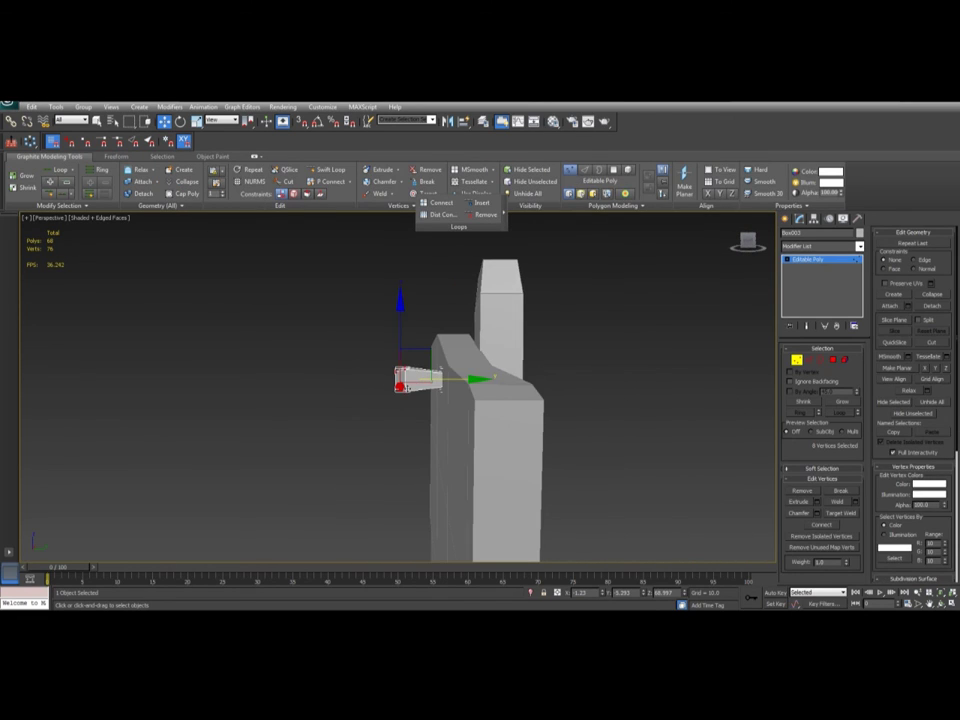
{"action": "key", "text": "r"}
{"action": "key", "text": "w"}
{"action": "left_click_drag", "start_coordinate": [413, 358], "coordinate": [472, 348]}
{"action": "key", "text": "1"}
{"action": "middle_click_drag", "start_coordinate": [472, 348], "coordinate": [504, 360], "text": "alt"}
{"action": "left_click", "coordinate": [524, 292]}
{"action": "key", "text": "F4"}
{"action": "scroll", "coordinate": [504, 360], "scroll_direction": "down", "scroll_amount": 4}
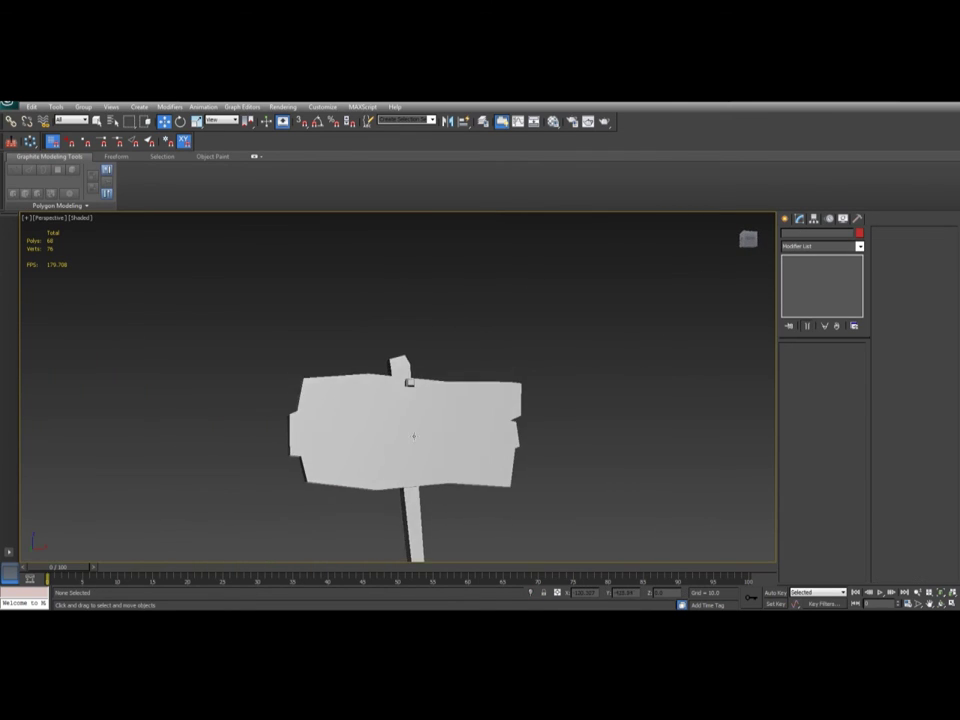
Scale the whole peg down and reposition it against the front of the sign board's upper plank.
{"action": "middle_click_drag", "start_coordinate": [414, 436], "coordinate": [436, 445], "text": "alt"}
{"action": "scroll", "coordinate": [410, 381], "scroll_direction": "up", "scroll_amount": 4}
{"action": "left_click", "coordinate": [414, 381]}
{"action": "key", "text": "2"}
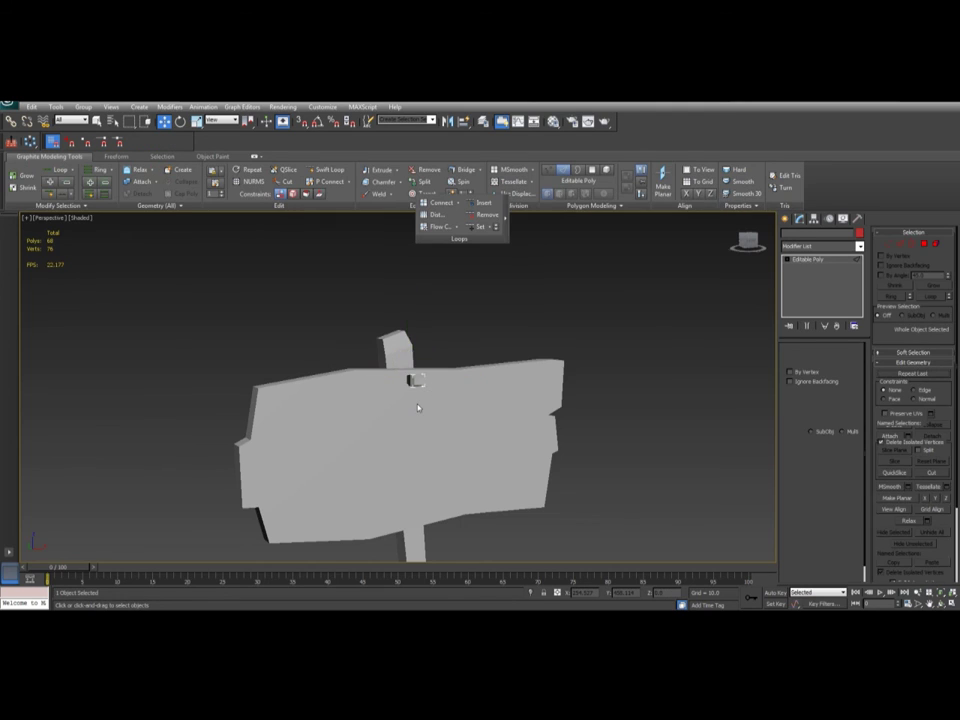
{"action": "key", "text": "2"}
{"action": "key", "text": "z"}
{"action": "key", "text": "F4"}
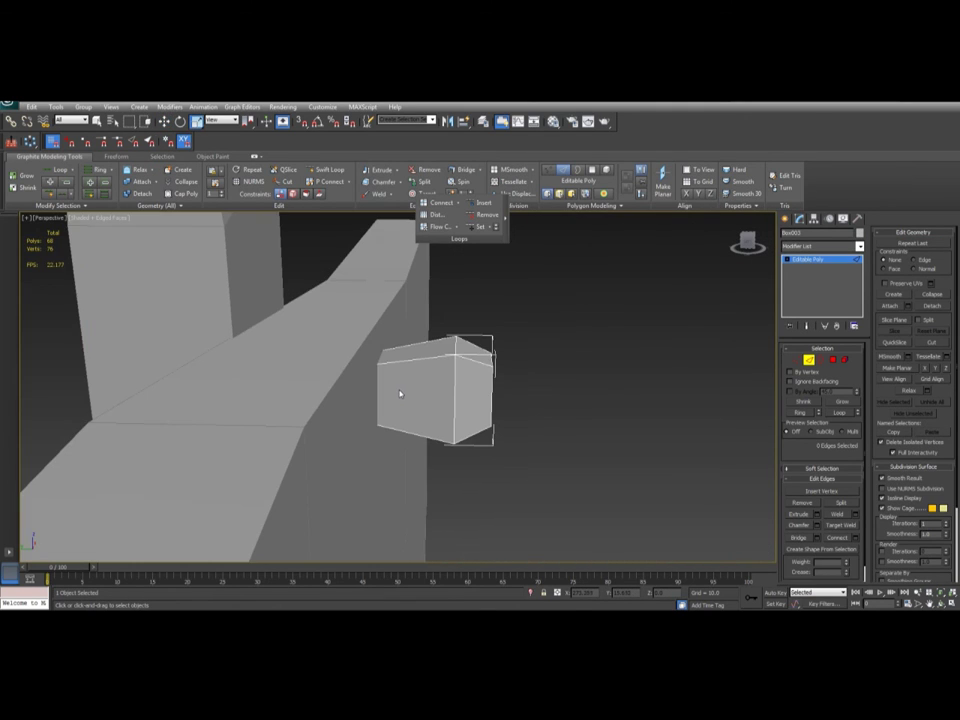
{"action": "key", "text": "2"}
{"action": "scroll", "coordinate": [399, 393], "scroll_direction": "down", "scroll_amount": 4}
{"action": "key", "text": "r"}
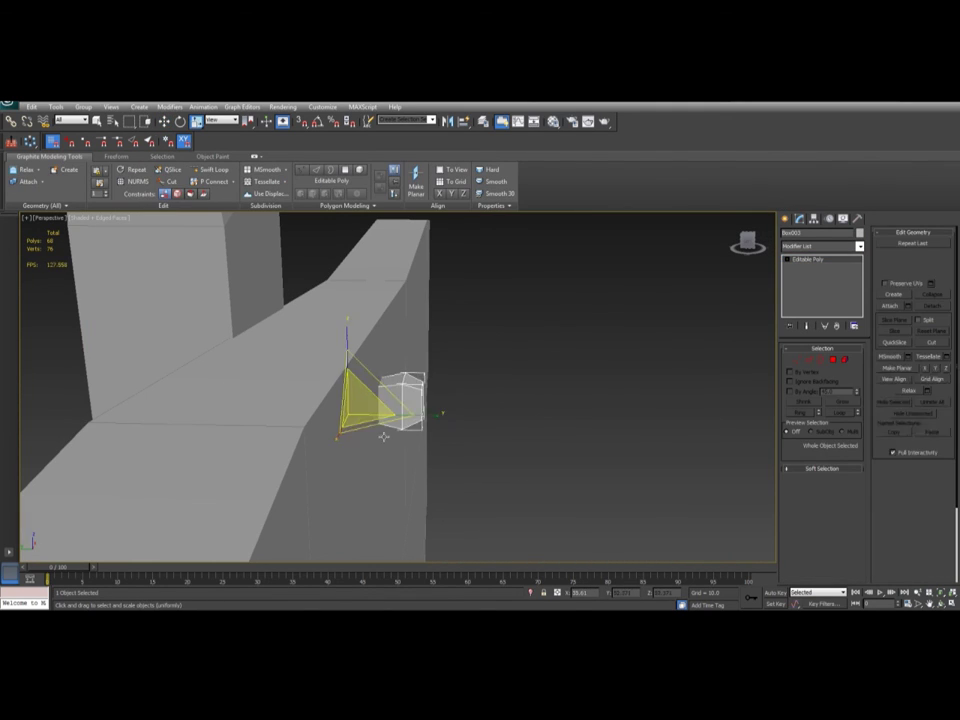
{"action": "key", "text": "w"}
{"action": "left_click_drag", "start_coordinate": [330, 385], "coordinate": [364, 366]}
{"action": "mouse_move", "coordinate": [477, 377]}
{"action": "middle_mouse_down", "text": "alt"}
{"action": "mouse_move", "coordinate": [408, 377]}
{"action": "mouse_move", "coordinate": [460, 380]}
{"action": "middle_mouse_up", "text": "alt"}
Connect the peg's ring of crosswise edges with a new lengthwise edge loop and stretch that loop vertically.
{"action": "key", "text": "2"}
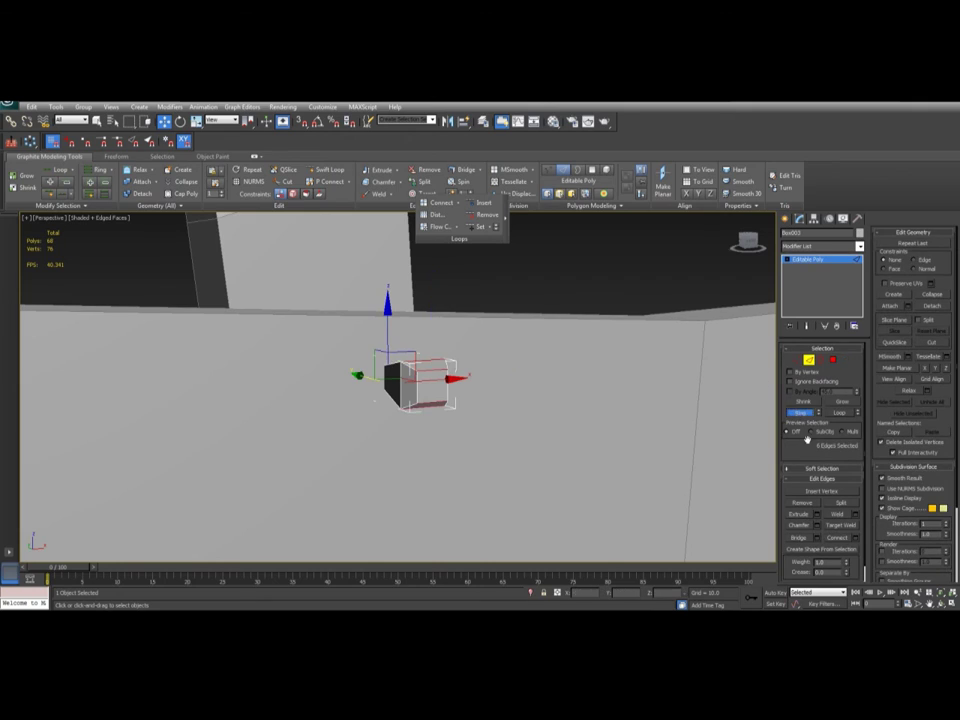
{"action": "left_click", "coordinate": [854, 538]}
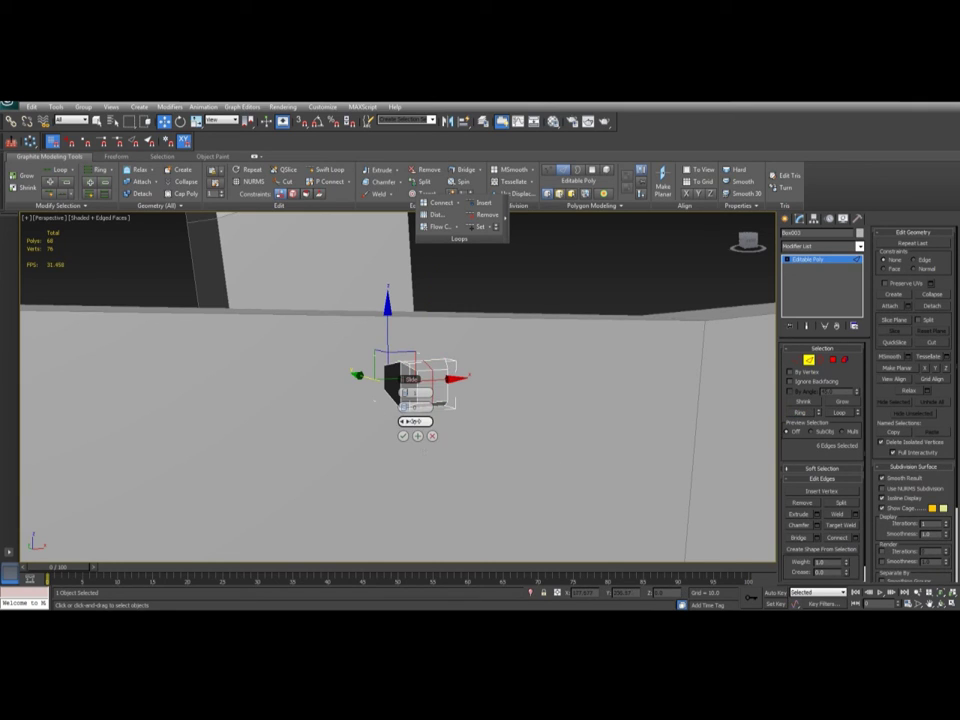
{"action": "left_click", "coordinate": [405, 436]}
{"action": "middle_click_drag", "start_coordinate": [418, 433], "coordinate": [385, 390], "text": "alt"}
{"action": "key", "text": "r"}
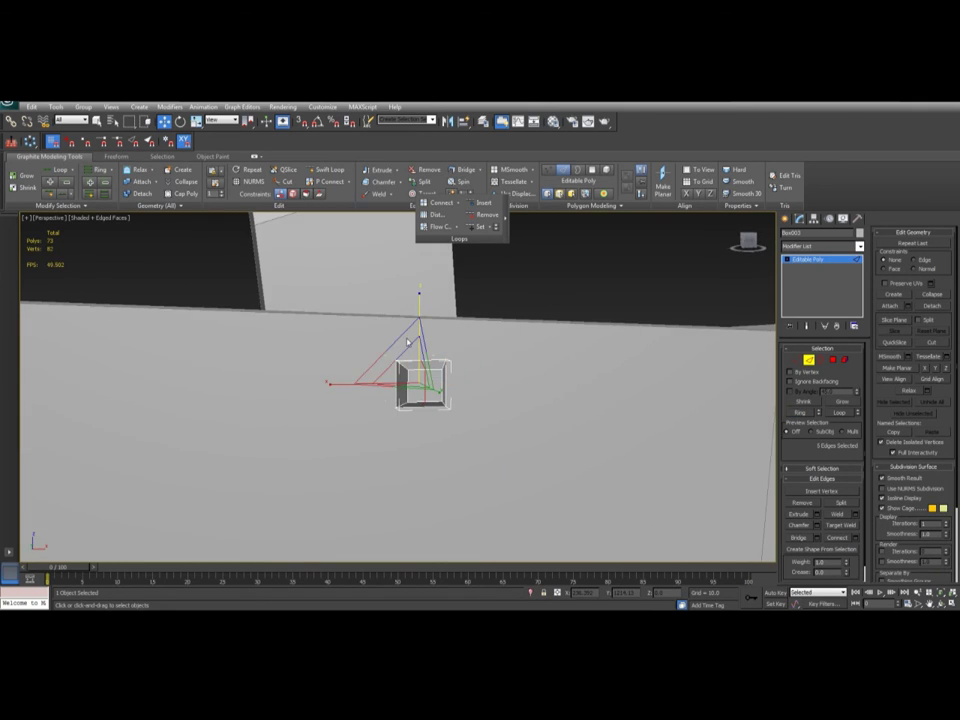
{"action": "left_click_drag", "start_coordinate": [418, 309], "coordinate": [420, 296]}
{"action": "key", "text": "w"}
{"action": "key", "text": "2"}
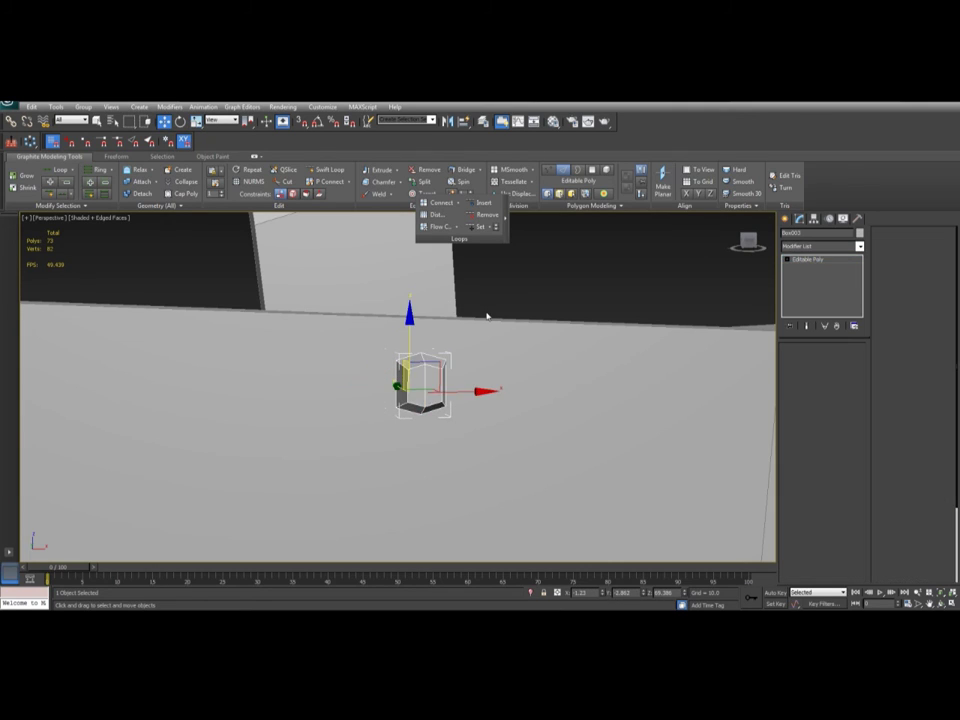
Scale the twelve vertices of the peg's protruding end and leave vertex editing.
{"action": "left_click", "coordinate": [487, 312]}
{"action": "key", "text": "F4"}
{"action": "scroll", "coordinate": [416, 381], "scroll_direction": "down", "scroll_amount": 3}
{"action": "middle_click_drag", "start_coordinate": [416, 381], "coordinate": [427, 421], "text": "alt"}
{"action": "left_click", "coordinate": [410, 383]}
{"action": "key", "text": "1"}
{"action": "key", "text": "e"}
{"action": "key", "text": "r"}
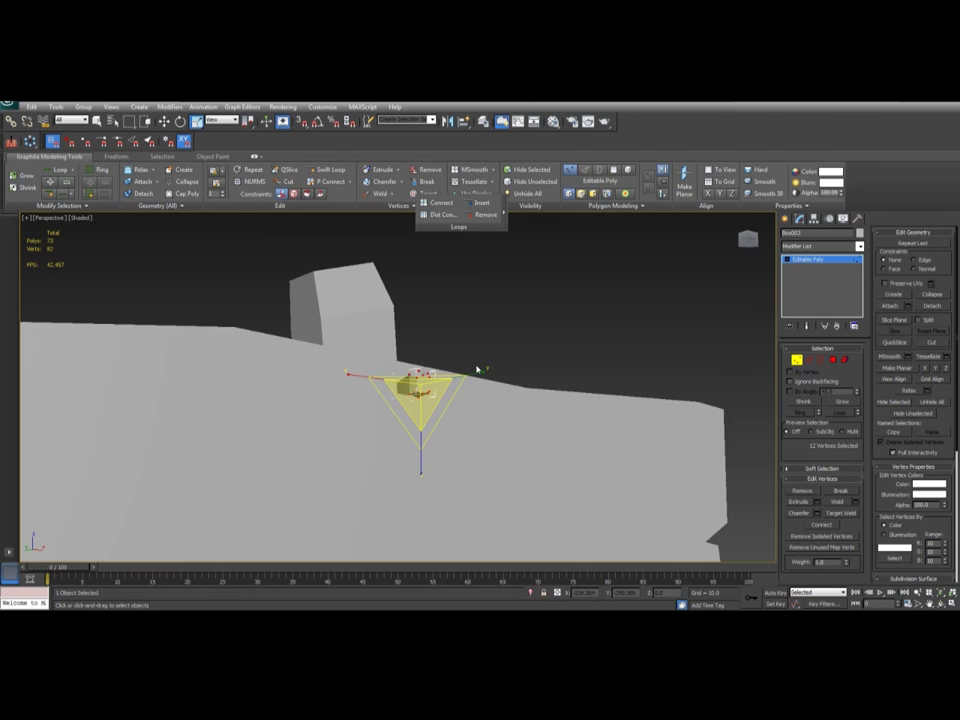
{"action": "middle_click_drag", "start_coordinate": [424, 390], "coordinate": [481, 313], "text": "alt"}
{"action": "key", "text": "w"}
{"action": "left_click", "coordinate": [463, 326]}
{"action": "key", "text": "F4"}
{"action": "middle_click_drag", "start_coordinate": [453, 397], "coordinate": [446, 358]}
{"action": "scroll", "coordinate": [446, 358], "scroll_direction": "down", "scroll_amount": 3}
{"action": "key", "text": "1"}
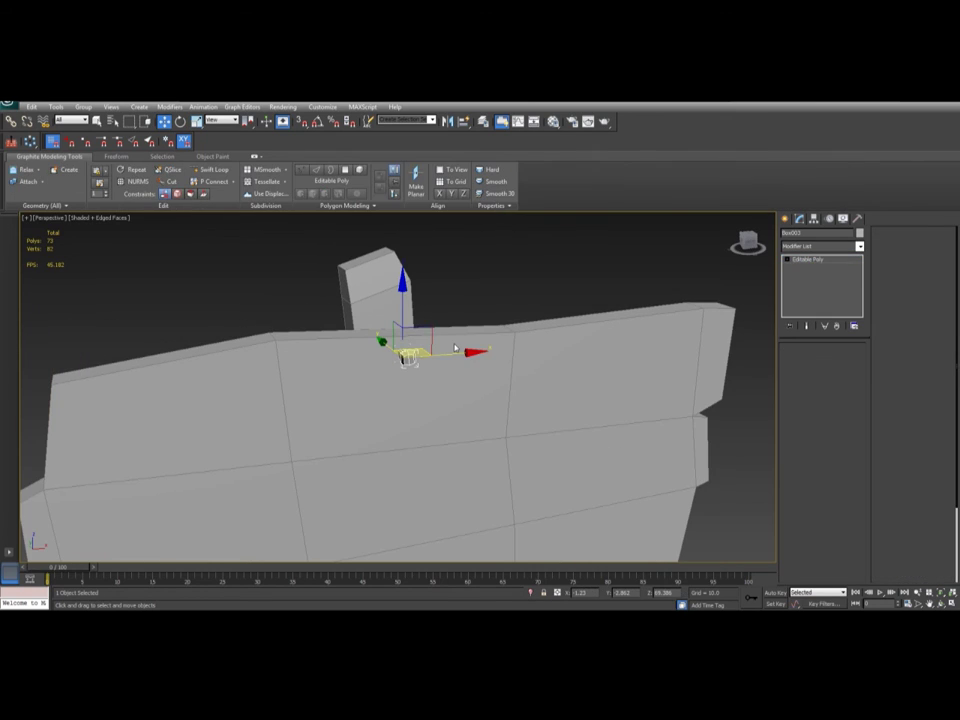
{"action": "key", "text": "F4"}
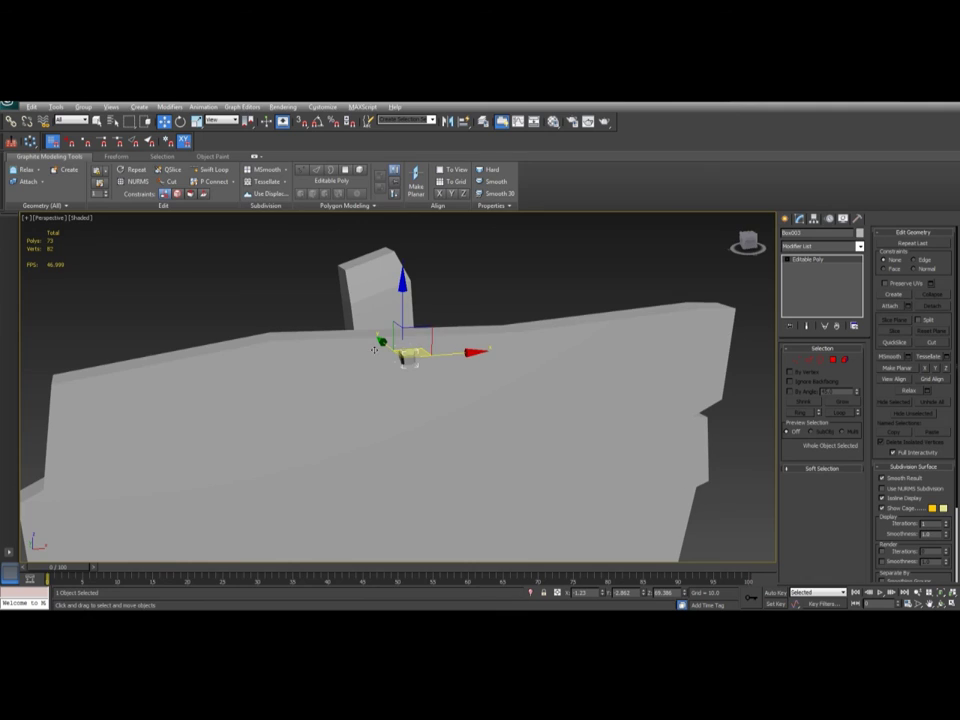
Examine the whole signpost from several sides with and without edges shown, and select the sign board.
{"action": "mouse_move", "coordinate": [374, 350]}
{"action": "middle_mouse_down", "text": "alt"}
{"action": "mouse_move", "coordinate": [300, 265]}
{"action": "mouse_move", "coordinate": [290, 228]}
{"action": "mouse_move", "coordinate": [349, 375]}
{"action": "mouse_move", "coordinate": [531, 432]}
{"action": "mouse_move", "coordinate": [461, 482]}
{"action": "mouse_move", "coordinate": [510, 495]}
{"action": "mouse_move", "coordinate": [476, 478]}
{"action": "mouse_move", "coordinate": [508, 405]}
{"action": "mouse_move", "coordinate": [458, 528]}
{"action": "middle_mouse_up", "text": "alt"}
{"action": "left_click", "coordinate": [561, 461]}
{"action": "key", "text": "F4"}
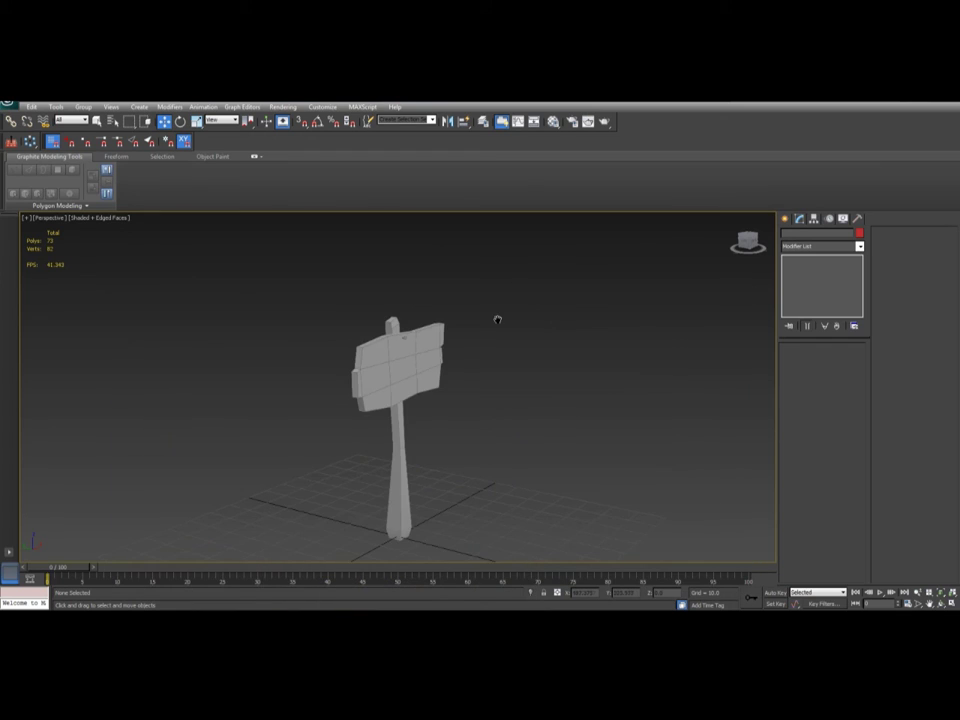
{"action": "middle_click_drag", "start_coordinate": [497, 319], "coordinate": [433, 388], "text": "alt"}
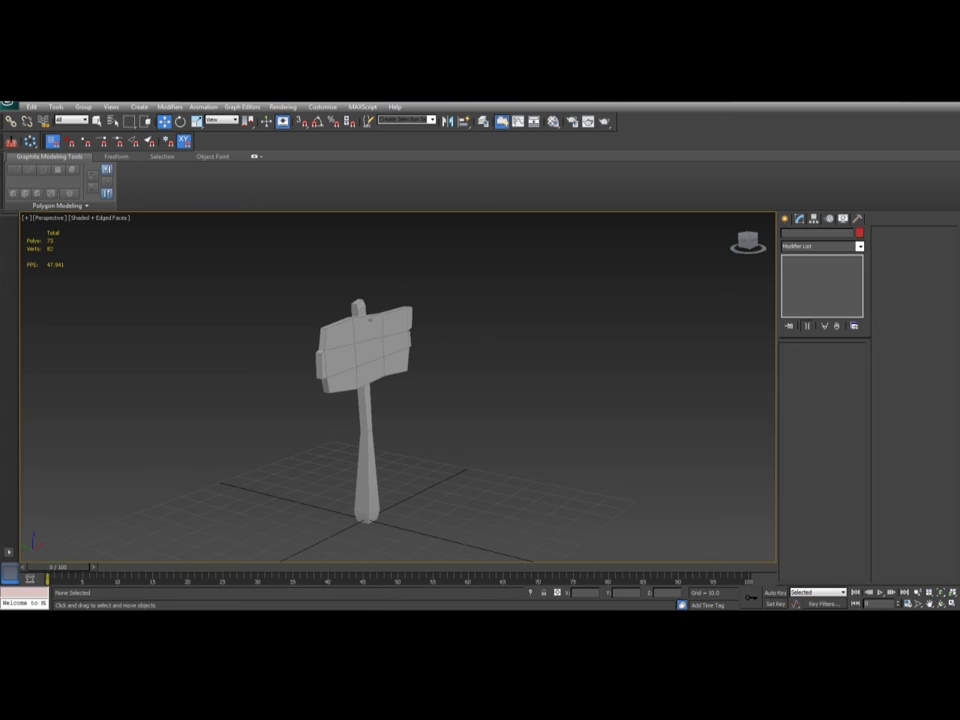
{"action": "middle_click_drag", "start_coordinate": [527, 480], "coordinate": [379, 435], "text": "alt"}
{"action": "middle_click_drag", "start_coordinate": [405, 354], "coordinate": [557, 373], "text": "alt"}
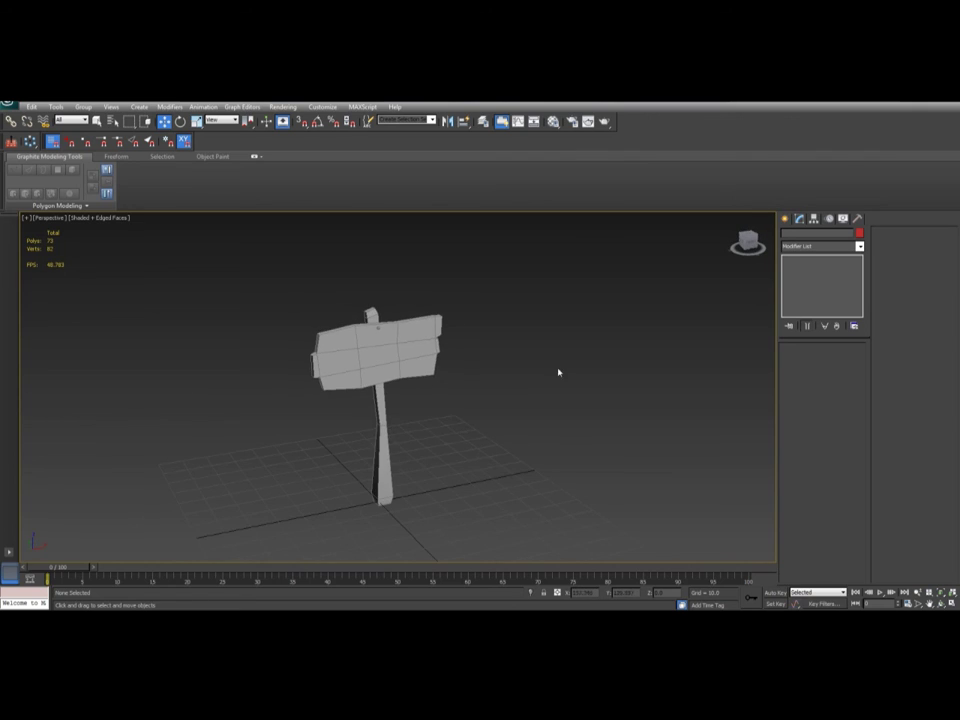
{"action": "mouse_move", "coordinate": [377, 606]}
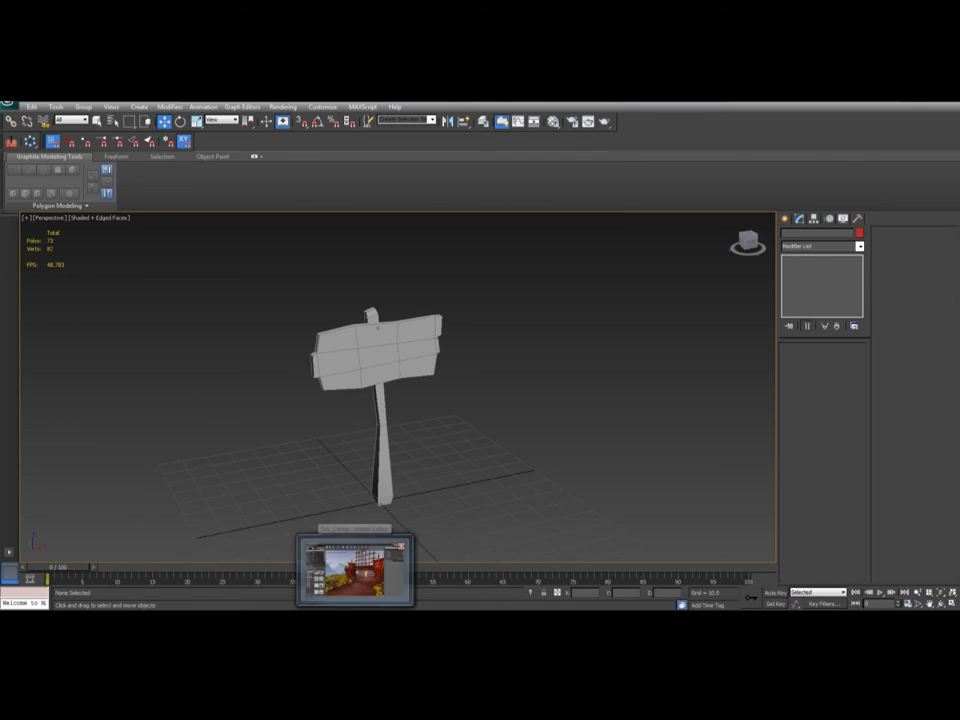
{"action": "scroll", "coordinate": [445, 400], "scroll_direction": "up", "scroll_amount": 3}
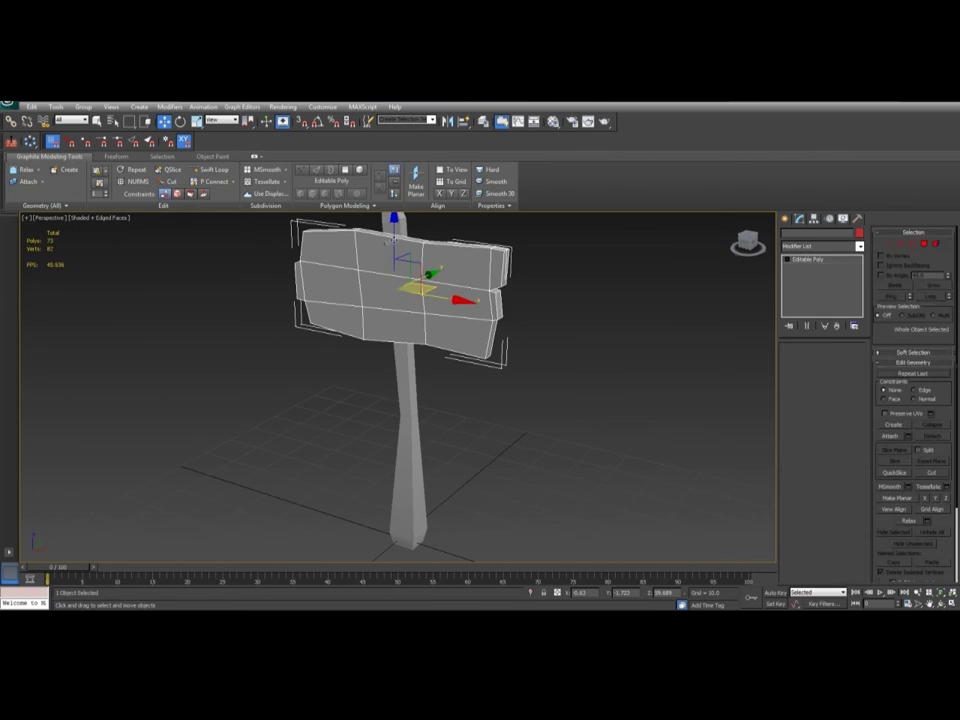
{"action": "left_click", "coordinate": [393, 244]}
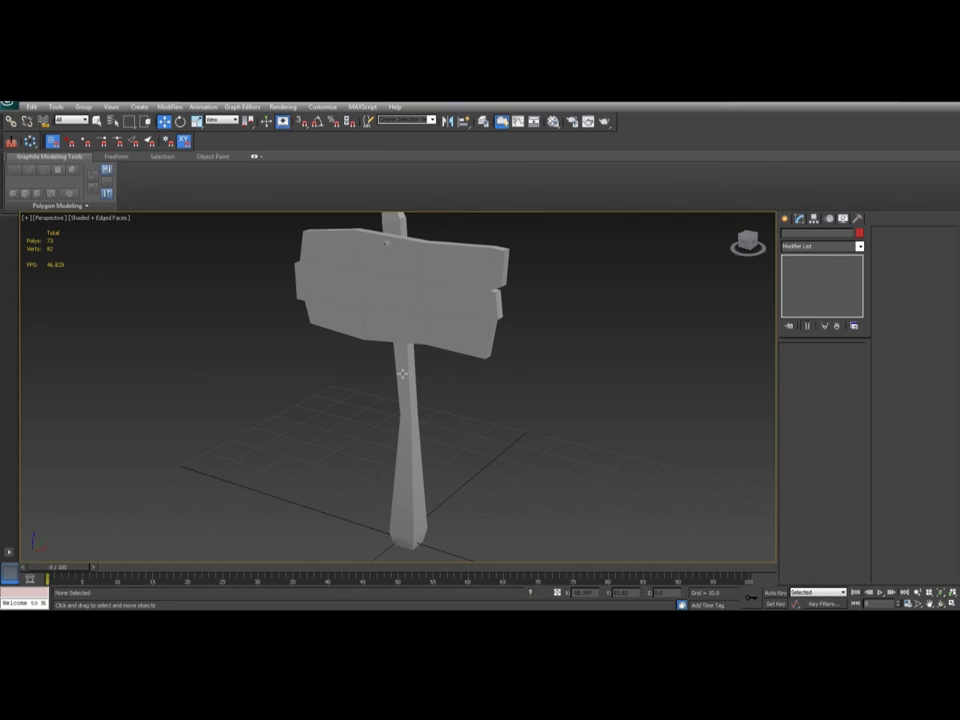
{"action": "left_click", "coordinate": [412, 317]}
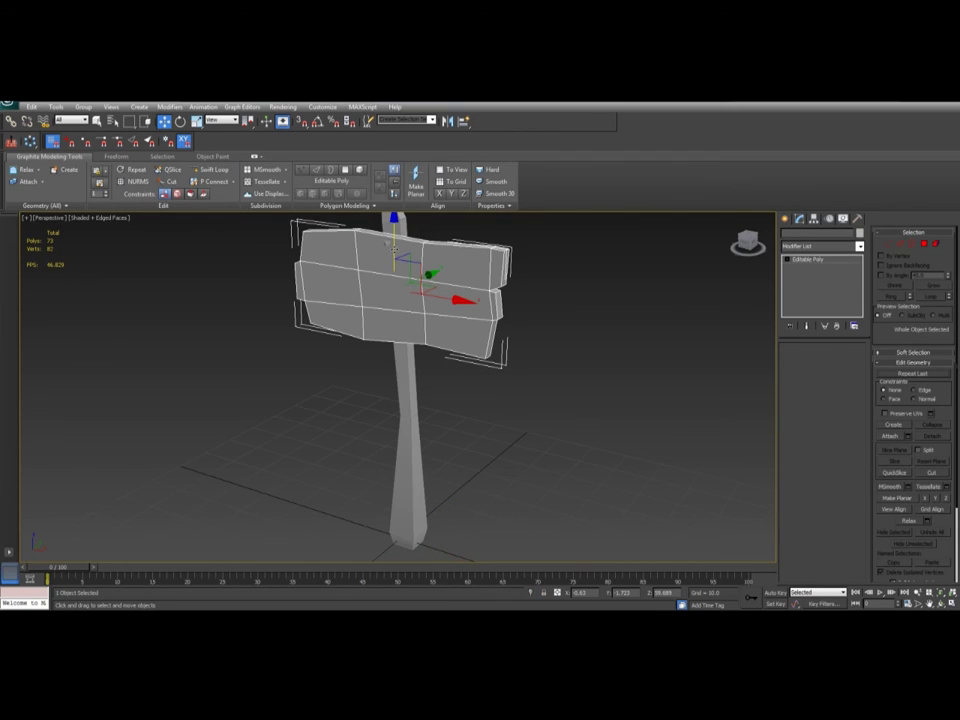
Check that the post and the sign board are separate objects by selecting each in turn, and clear the selection.
{"action": "left_click", "coordinate": [392, 226]}
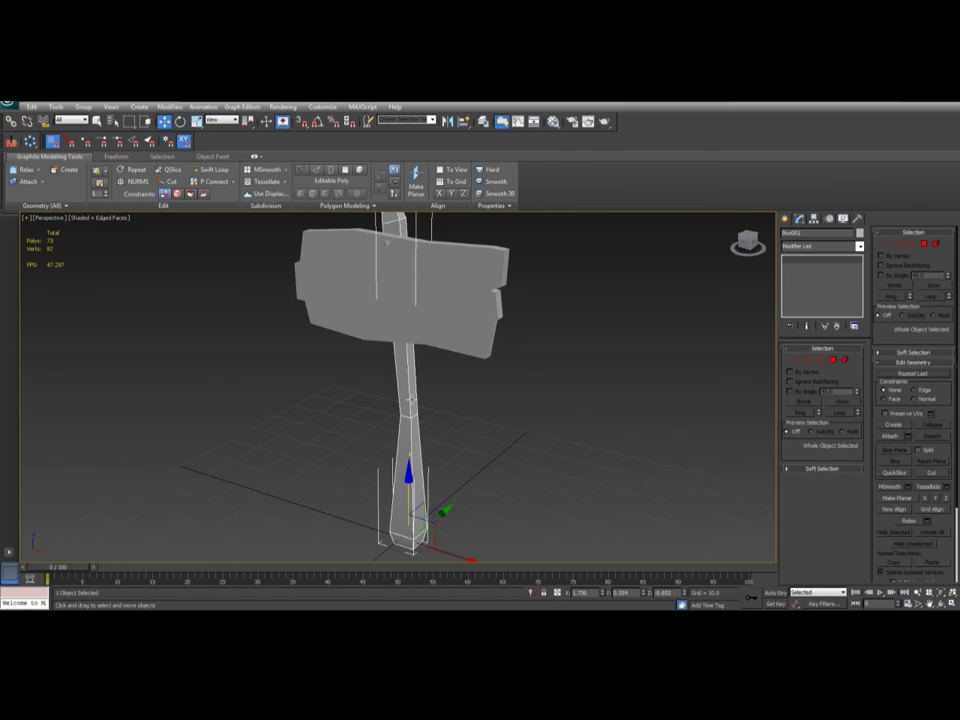
{"action": "left_click", "coordinate": [391, 243]}
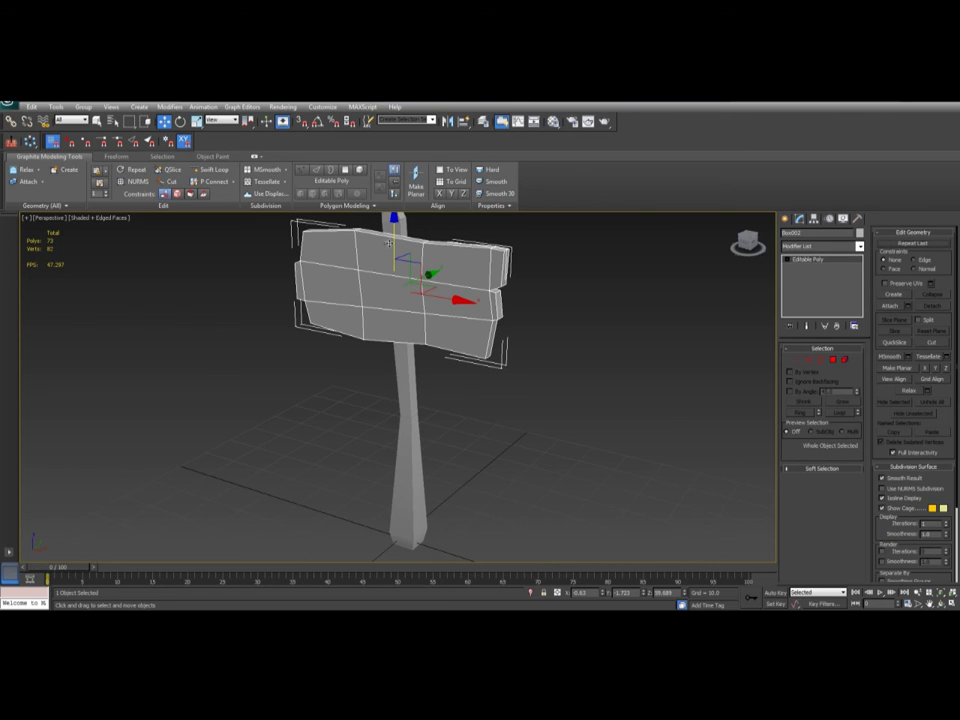
{"action": "left_click", "coordinate": [389, 243]}
{"action": "left_click", "coordinate": [509, 347]}
{"action": "middle_click_drag", "start_coordinate": [509, 347], "coordinate": [433, 394], "text": "alt"}
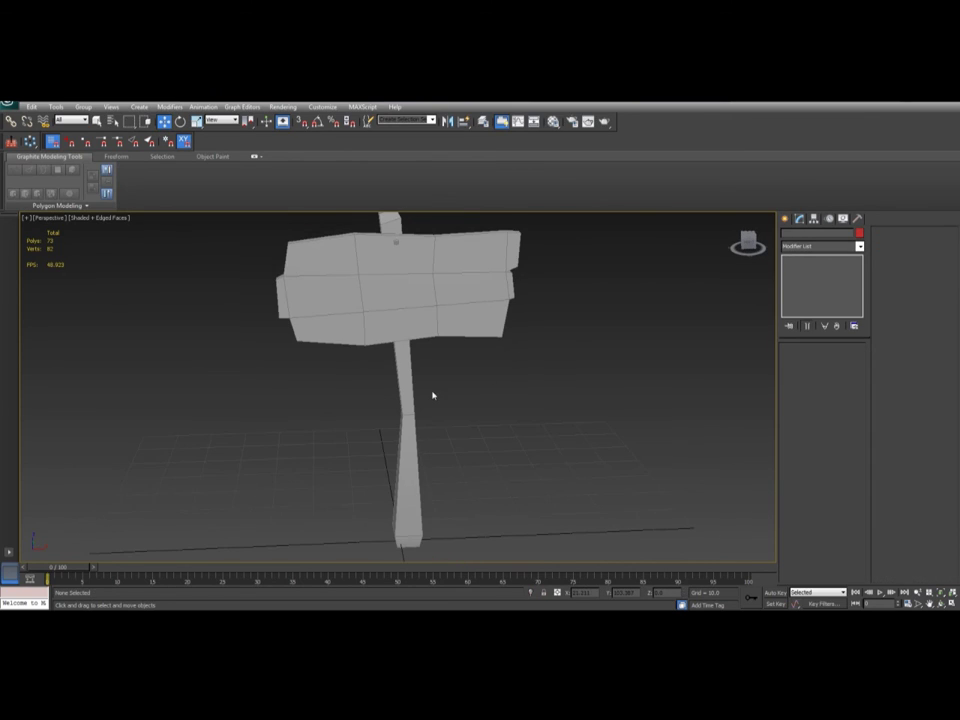
Attach the sign board and the peg to the post as a single editable poly.
{"action": "left_click", "coordinate": [404, 368]}
{"action": "middle_click_drag", "start_coordinate": [457, 341], "coordinate": [467, 371]}
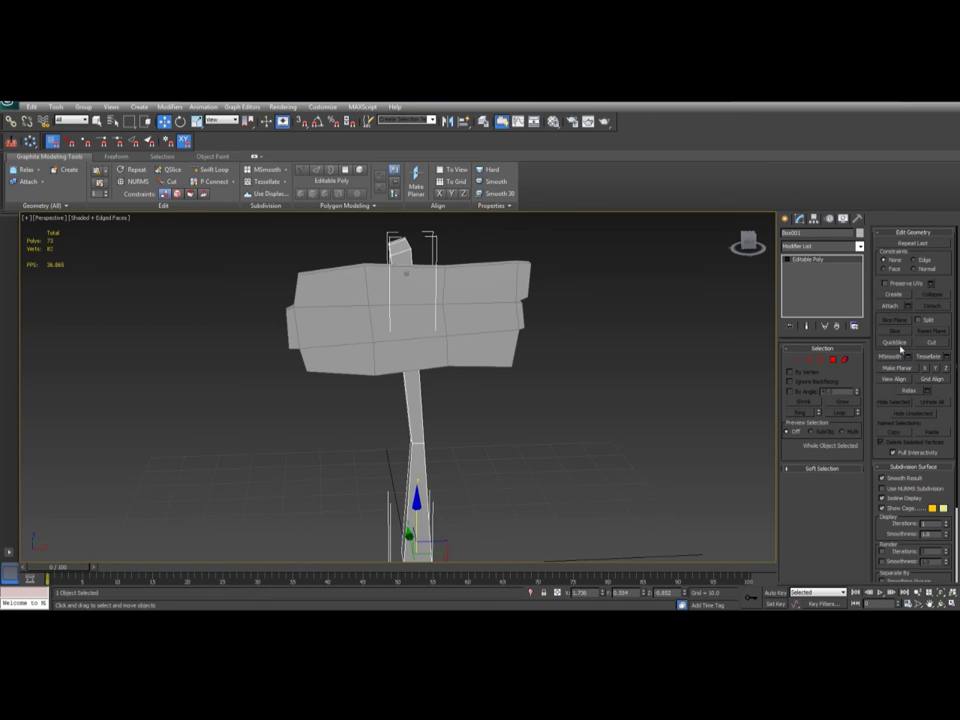
{"action": "left_click", "coordinate": [893, 306]}
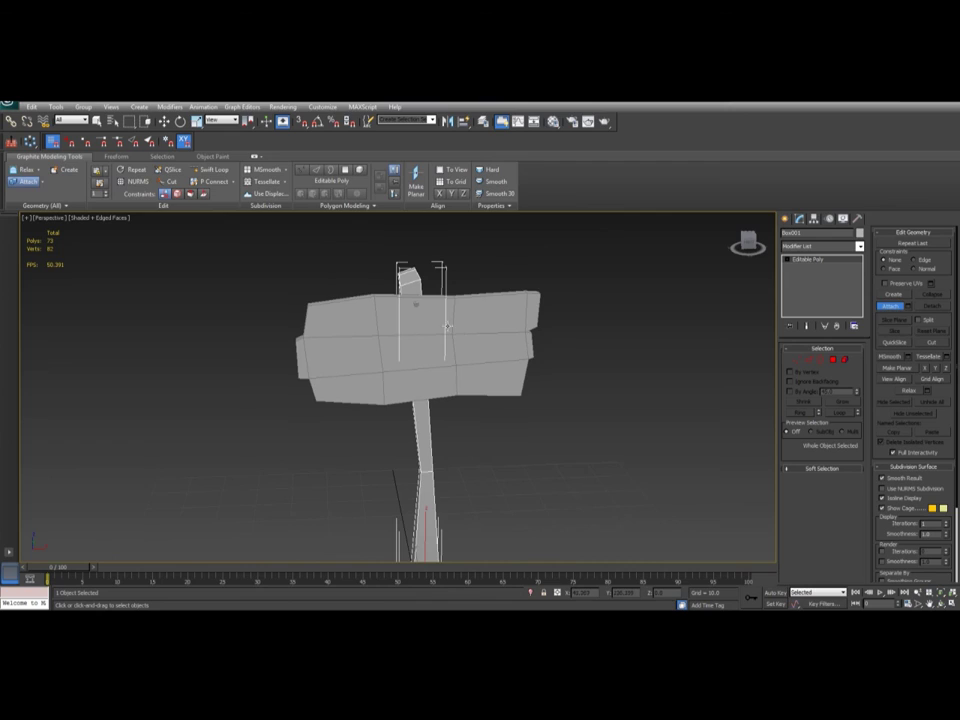
{"action": "scroll", "coordinate": [430, 322], "scroll_direction": "up", "scroll_amount": 3}
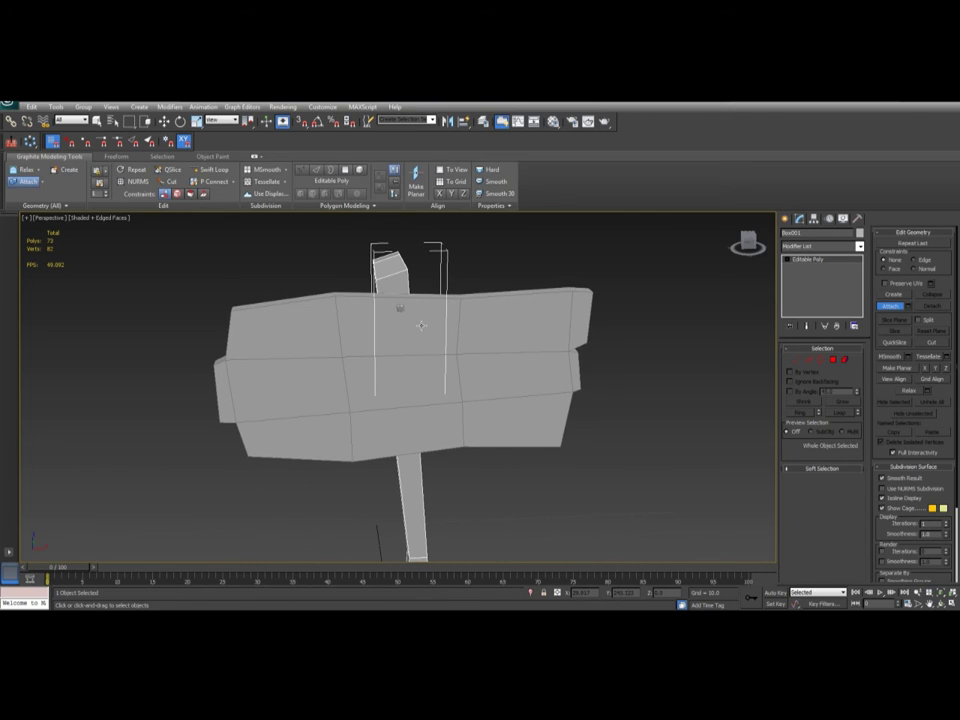
{"action": "left_click", "coordinate": [410, 320]}
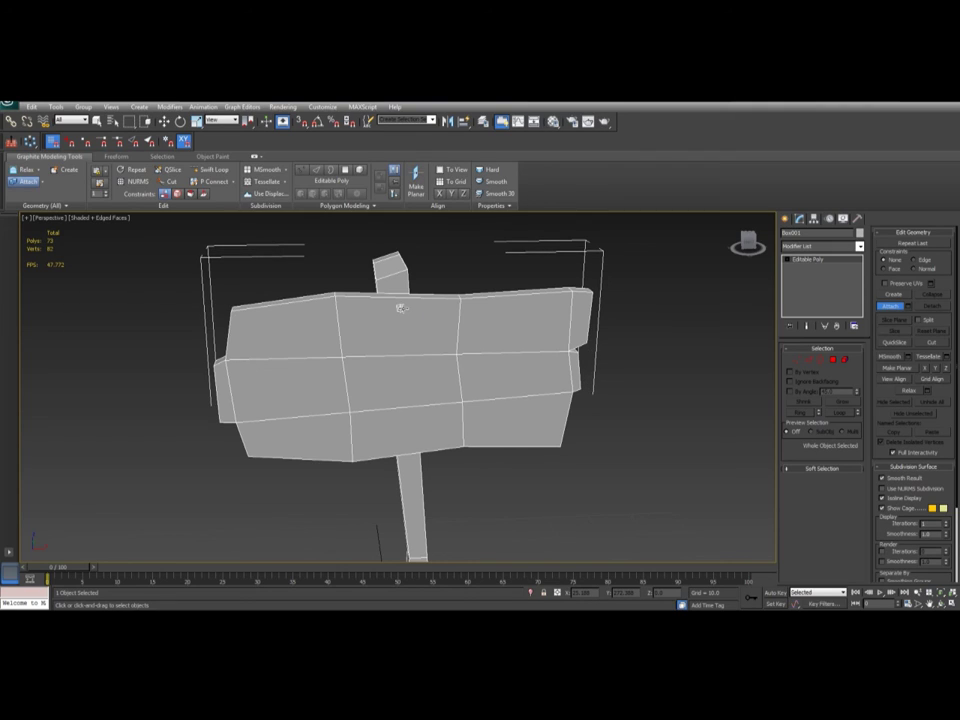
{"action": "key", "text": "w"}
{"action": "middle_click_drag", "start_coordinate": [401, 308], "coordinate": [424, 296], "text": "alt"}
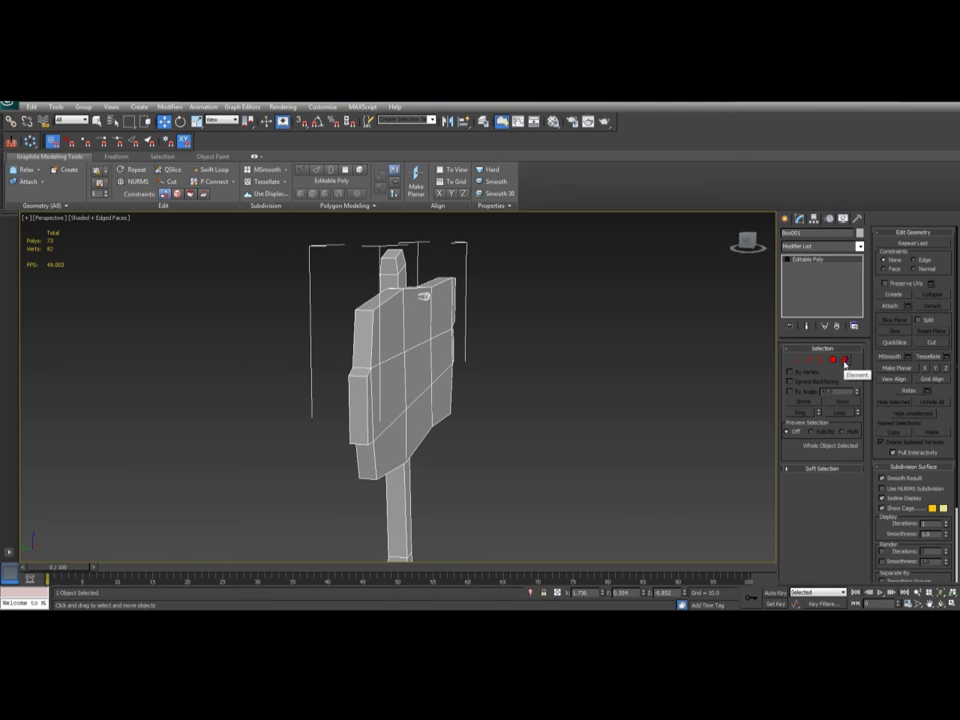
Examine the attached mesh by selecting its parts individually as elements, and leave element editing.
{"action": "left_click", "coordinate": [845, 361]}
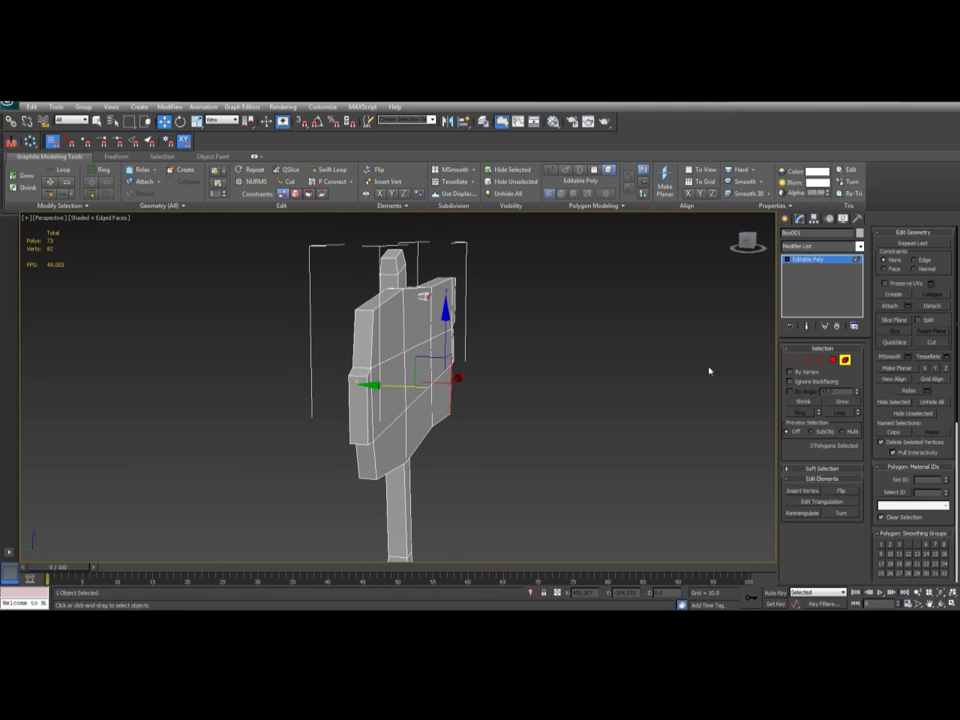
{"action": "middle_click_drag", "start_coordinate": [621, 416], "coordinate": [610, 395], "text": "alt"}
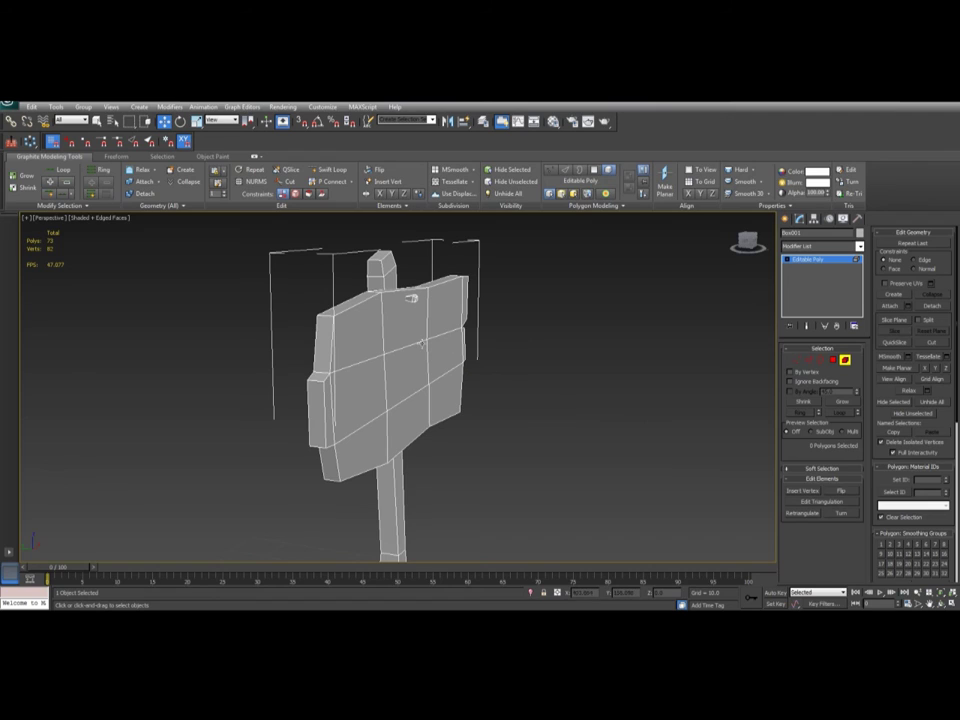
{"action": "left_click", "coordinate": [416, 351]}
{"action": "middle_click_drag", "start_coordinate": [416, 351], "coordinate": [441, 305], "text": "alt"}
{"action": "left_click", "coordinate": [379, 272]}
{"action": "left_click", "coordinate": [395, 294]}
{"action": "left_click", "coordinate": [439, 321]}
{"action": "left_click", "coordinate": [426, 249]}
{"action": "left_click", "coordinate": [454, 320]}
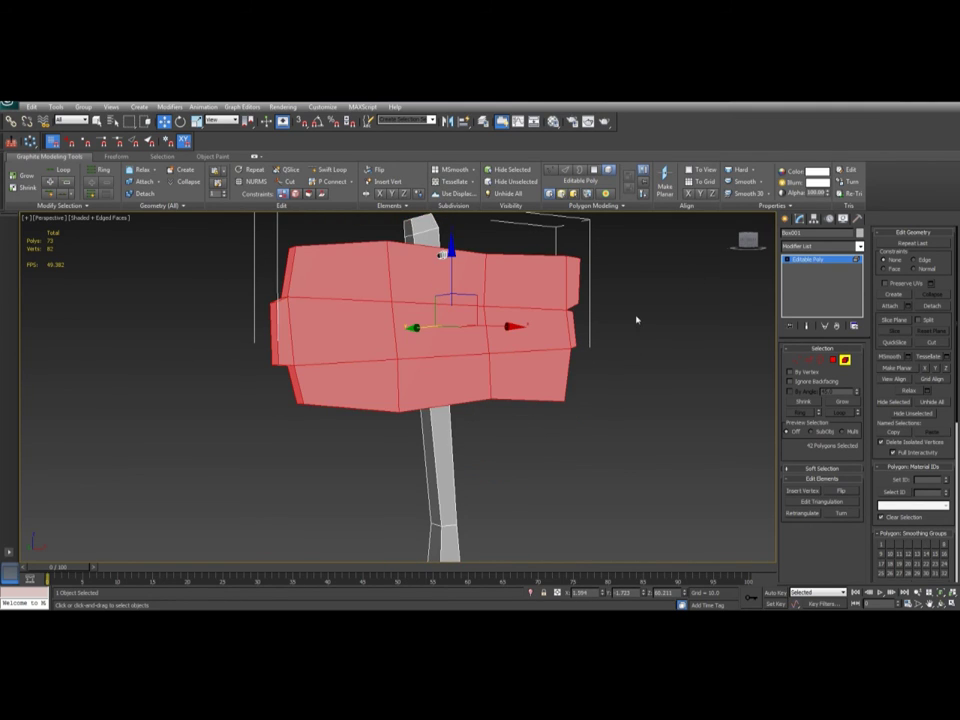
{"action": "middle_click_drag", "start_coordinate": [637, 319], "coordinate": [605, 311], "text": "alt"}
{"action": "left_click", "coordinate": [845, 360]}
Select the signpost's three separate parts together and place a copy of them beside the original along the X axis.
{"action": "middle_click_drag", "start_coordinate": [637, 394], "coordinate": [593, 358]}
{"action": "scroll", "coordinate": [591, 364], "scroll_direction": "down", "scroll_amount": 4}
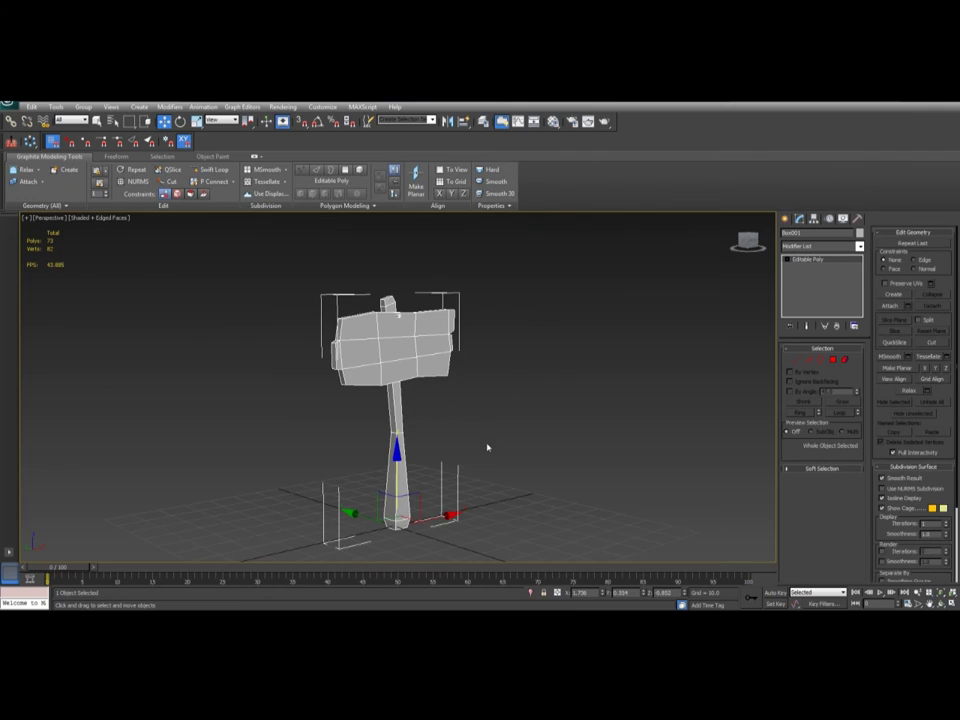
{"action": "middle_click_drag", "start_coordinate": [467, 487], "coordinate": [435, 492], "text": "alt"}
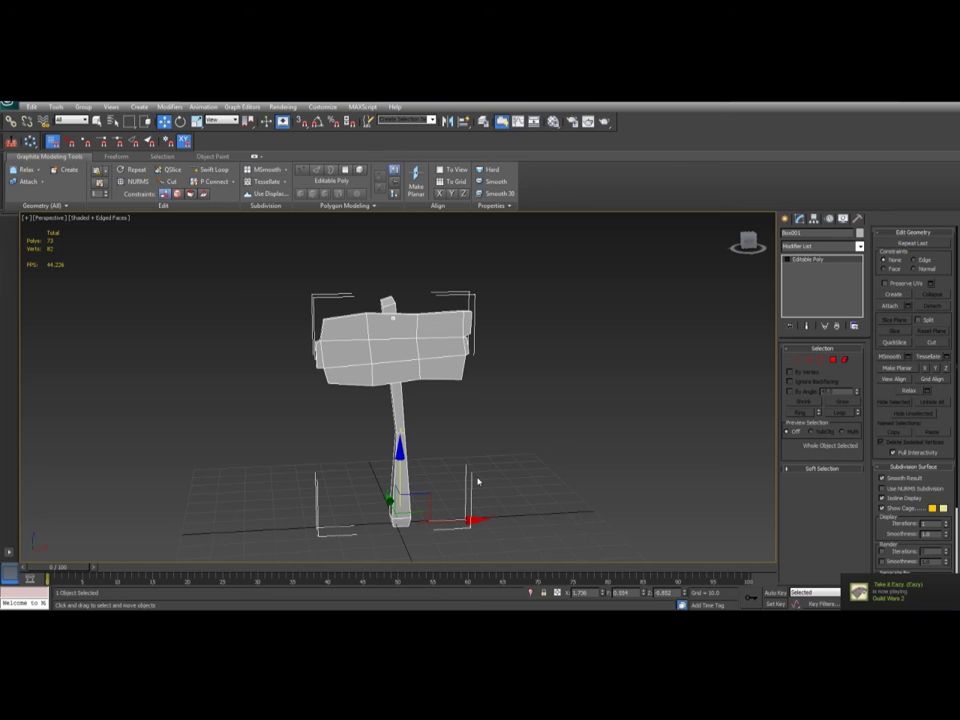
{"action": "left_click", "coordinate": [539, 458]}
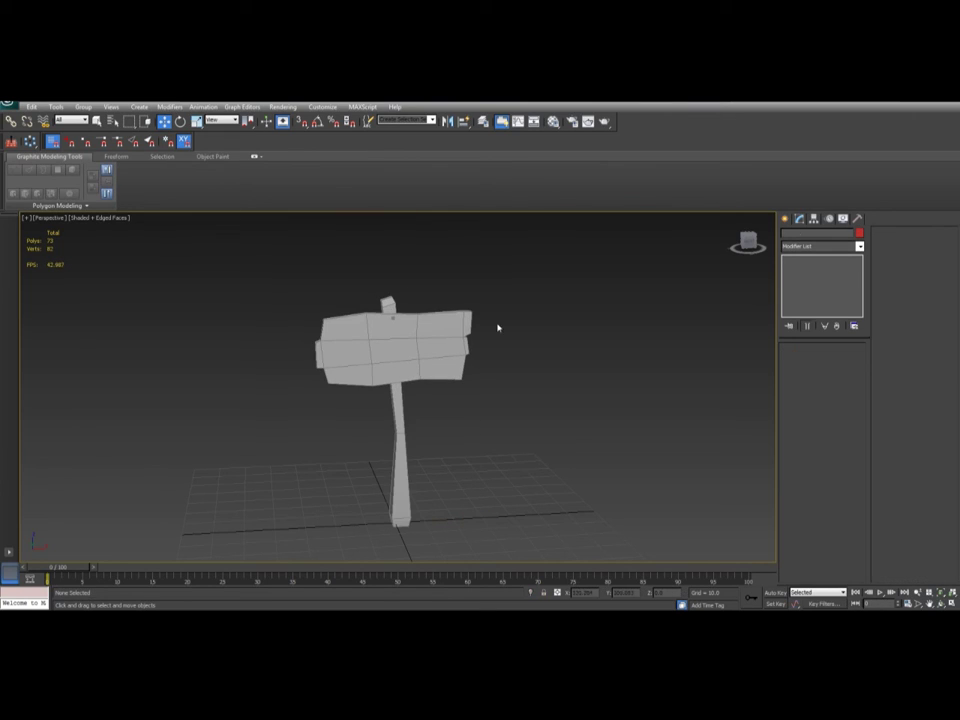
{"action": "key", "text": "ctrl+a"}
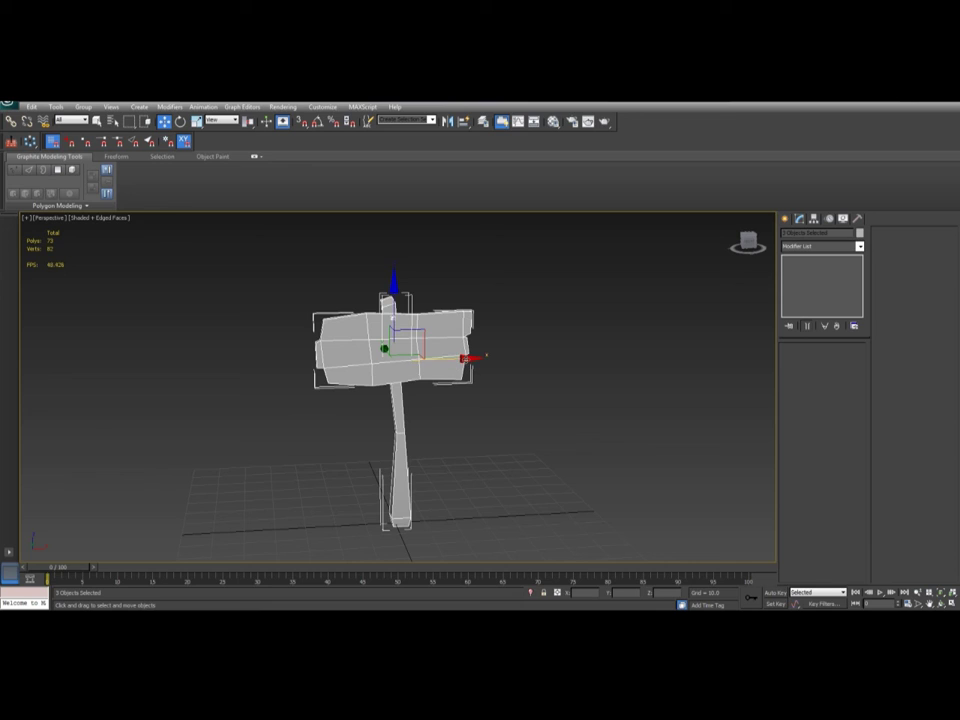
{"action": "left_click_drag", "start_coordinate": [459, 366], "coordinate": [672, 364], "text": "shift"}
{"action": "left_click", "coordinate": [489, 396]}
{"action": "middle_click_drag", "start_coordinate": [574, 414], "coordinate": [536, 414], "text": "alt"}
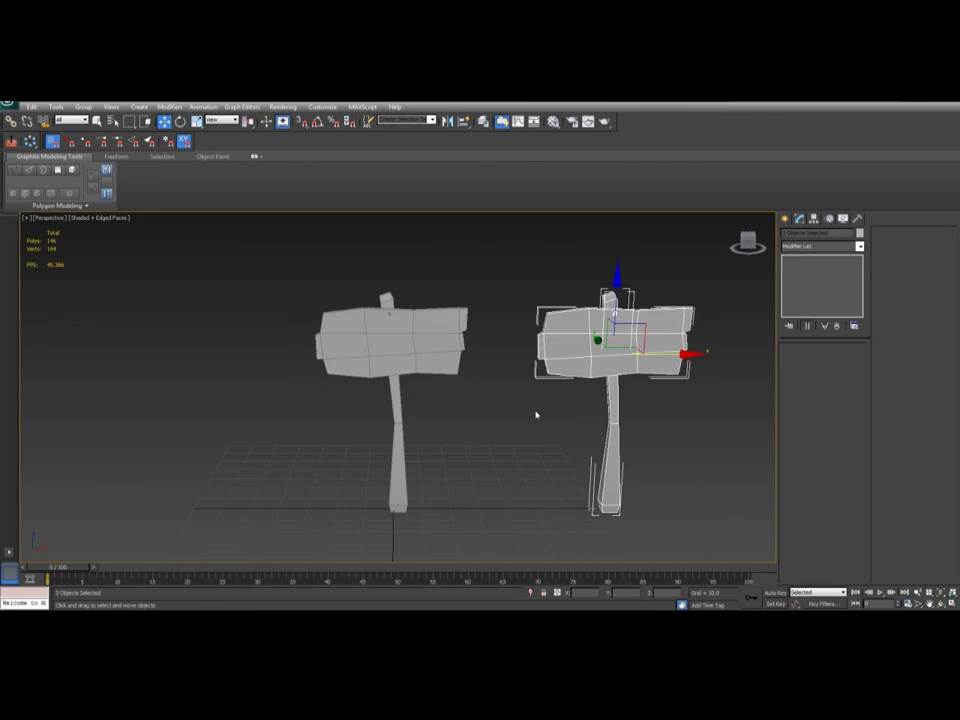
Group the three parts of the copied signpost under the name orc_sign.
{"action": "left_click", "coordinate": [536, 414]}
{"action": "middle_click_drag", "start_coordinate": [546, 344], "coordinate": [486, 341]}
{"action": "left_click_drag", "start_coordinate": [468, 277], "coordinate": [634, 462]}
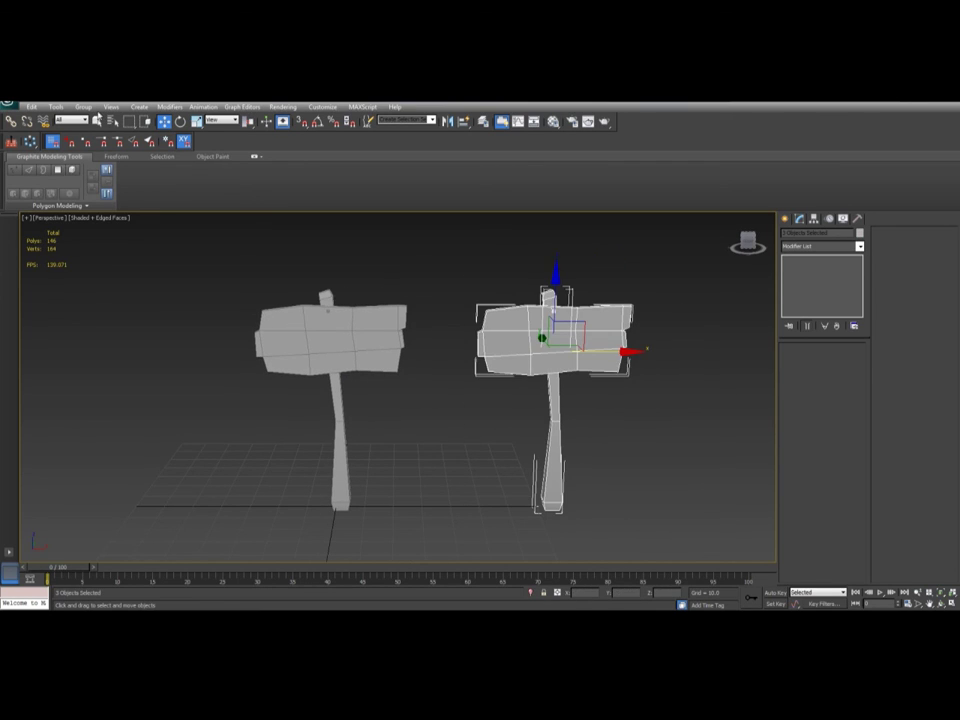
{"action": "left_click", "coordinate": [83, 106]}
{"action": "left_click", "coordinate": [90, 121]}
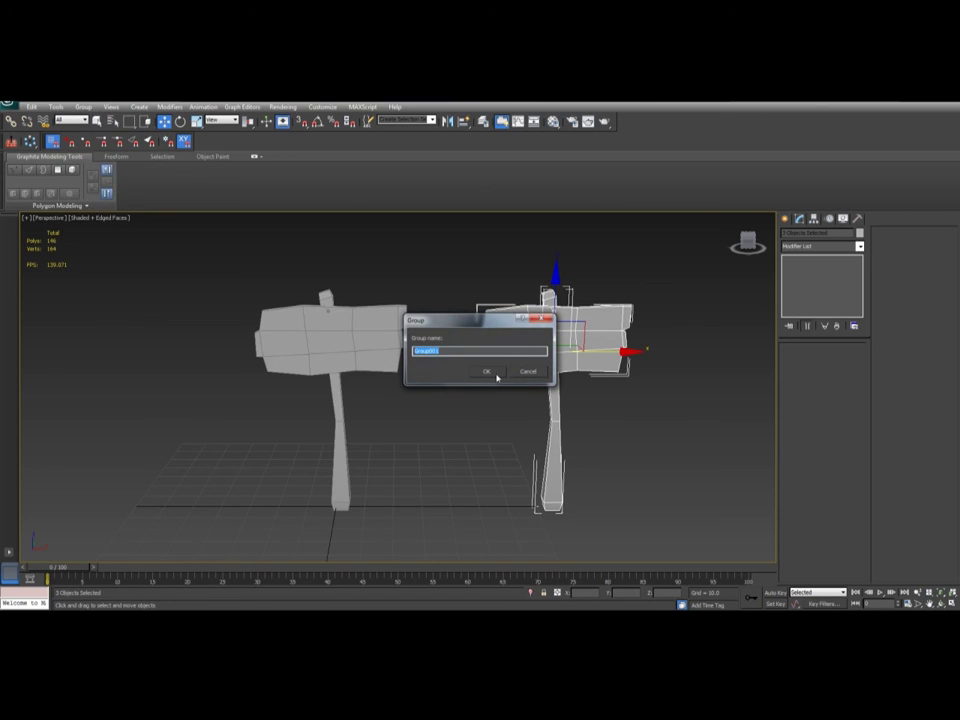
{"action": "type", "text": "grp_sign"}
{"action": "left_click", "coordinate": [497, 377]}
{"action": "middle_click_drag", "start_coordinate": [497, 377], "coordinate": [497, 306], "text": "alt"}
{"action": "left_click_drag", "start_coordinate": [497, 306], "coordinate": [511, 353]}
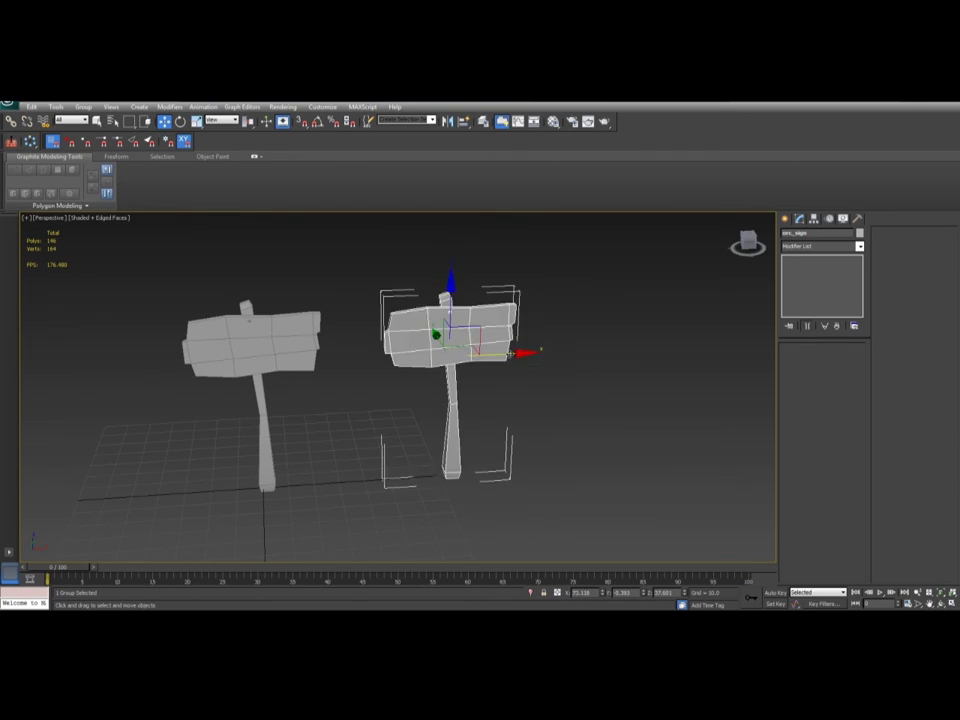
Delete the grouped signpost copy beside the original.
{"action": "scroll", "coordinate": [478, 356], "scroll_direction": "up", "scroll_amount": 5}
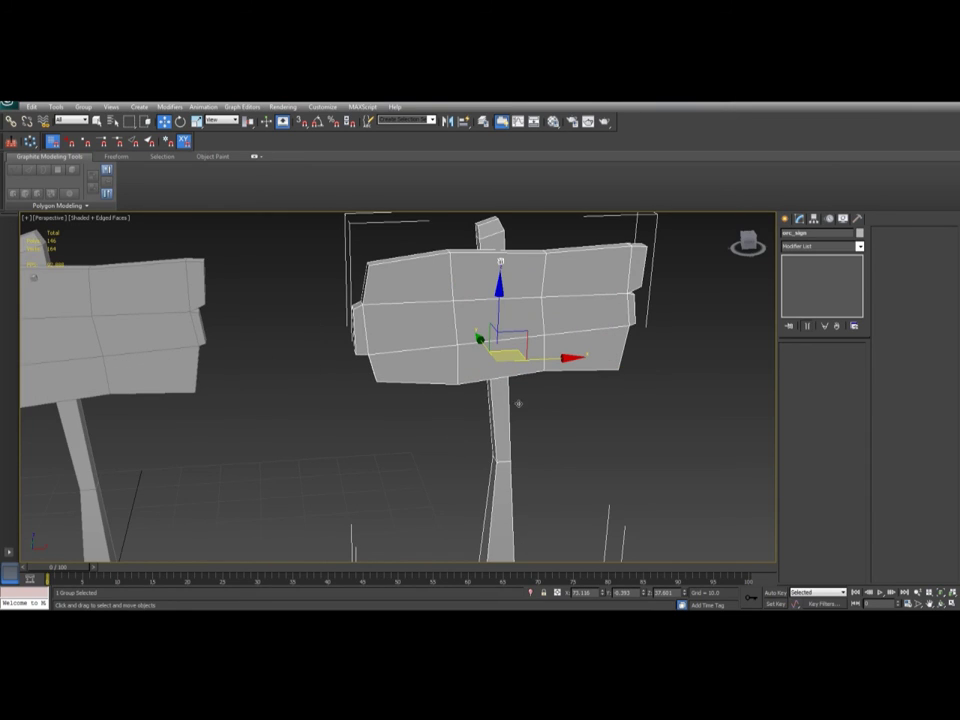
{"action": "scroll", "coordinate": [518, 403], "scroll_direction": "down", "scroll_amount": 5}
{"action": "middle_click_drag", "start_coordinate": [477, 376], "coordinate": [502, 372], "text": "alt"}
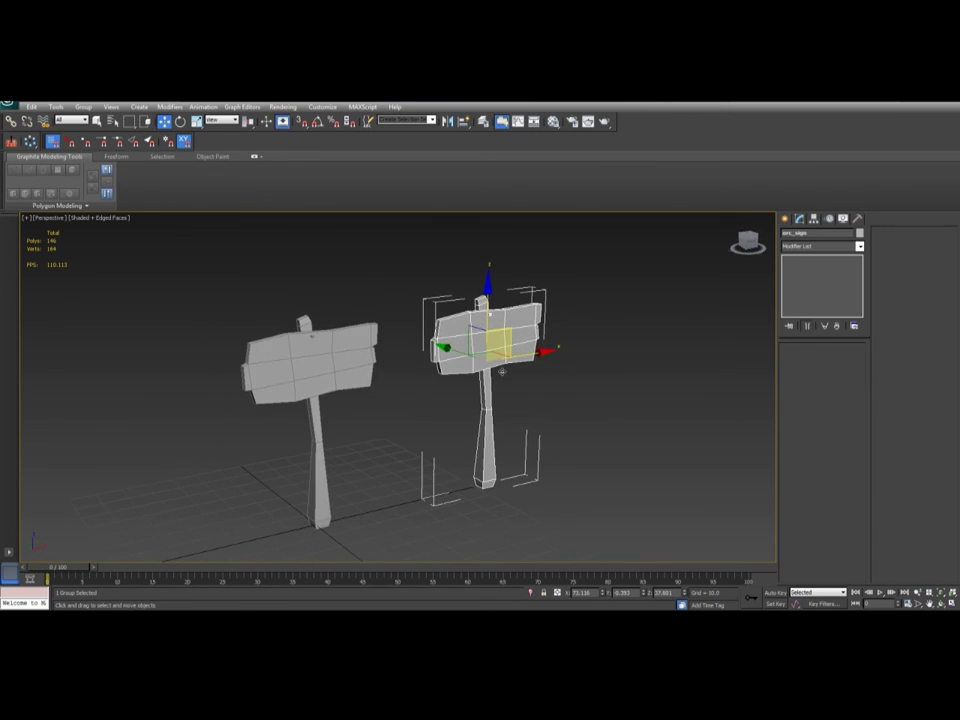
{"action": "key", "text": "Delete"}
Select the original post and attach the sign board and the peg to it, joining the signpost into one object.
{"action": "left_click", "coordinate": [323, 392]}
{"action": "middle_click_drag", "start_coordinate": [398, 366], "coordinate": [448, 373]}
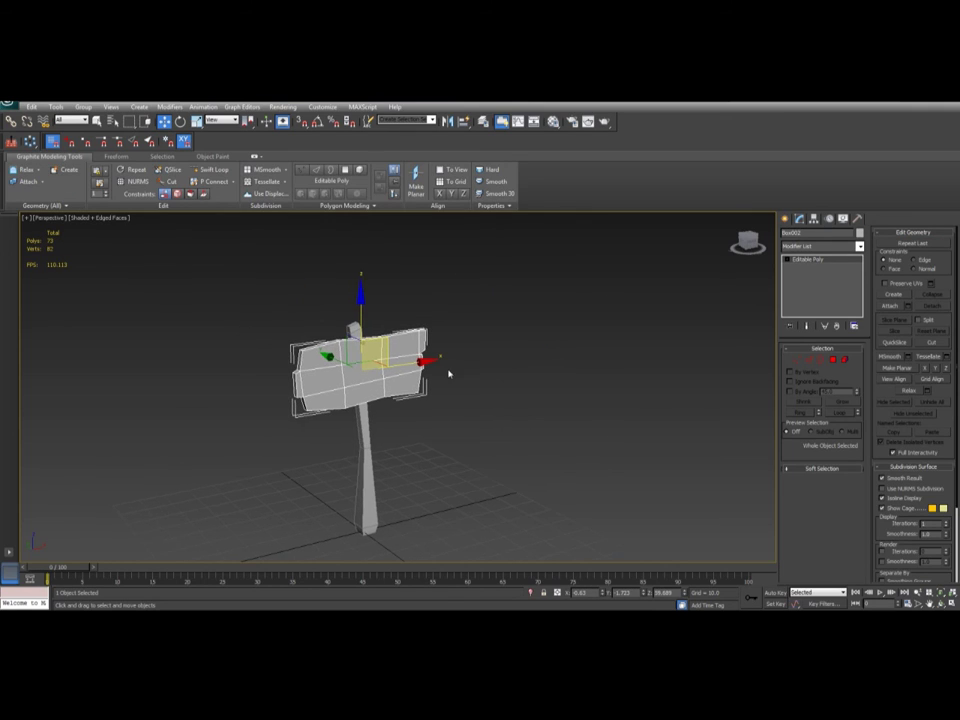
{"action": "left_click", "coordinate": [371, 418]}
{"action": "middle_click_drag", "start_coordinate": [545, 345], "coordinate": [568, 349]}
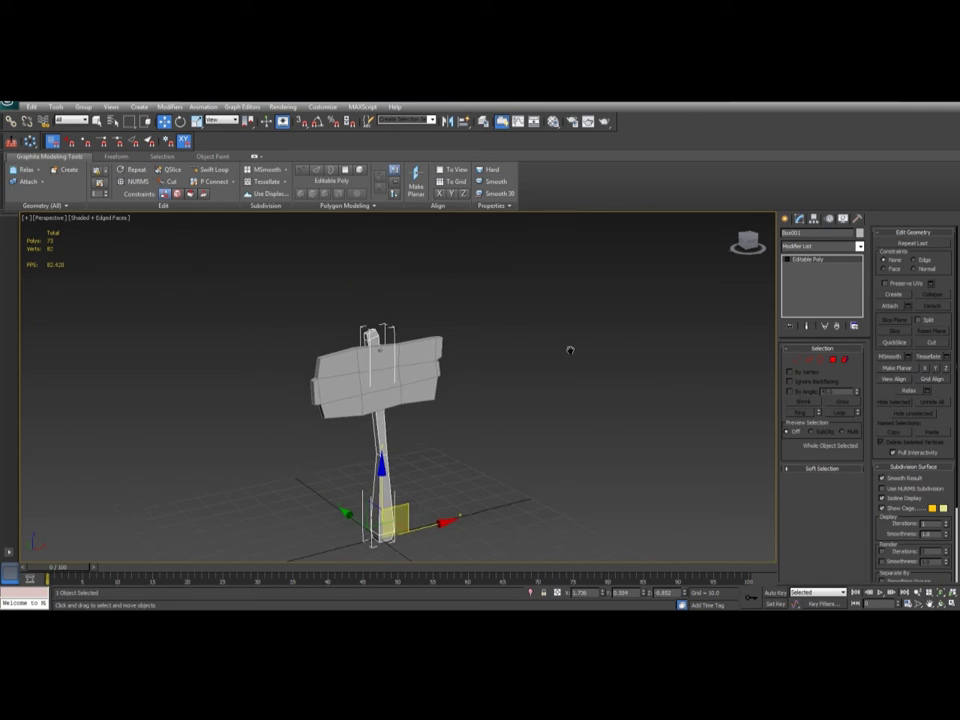
{"action": "scroll", "coordinate": [568, 349], "scroll_direction": "up", "scroll_amount": 3}
{"action": "left_click", "coordinate": [891, 306]}
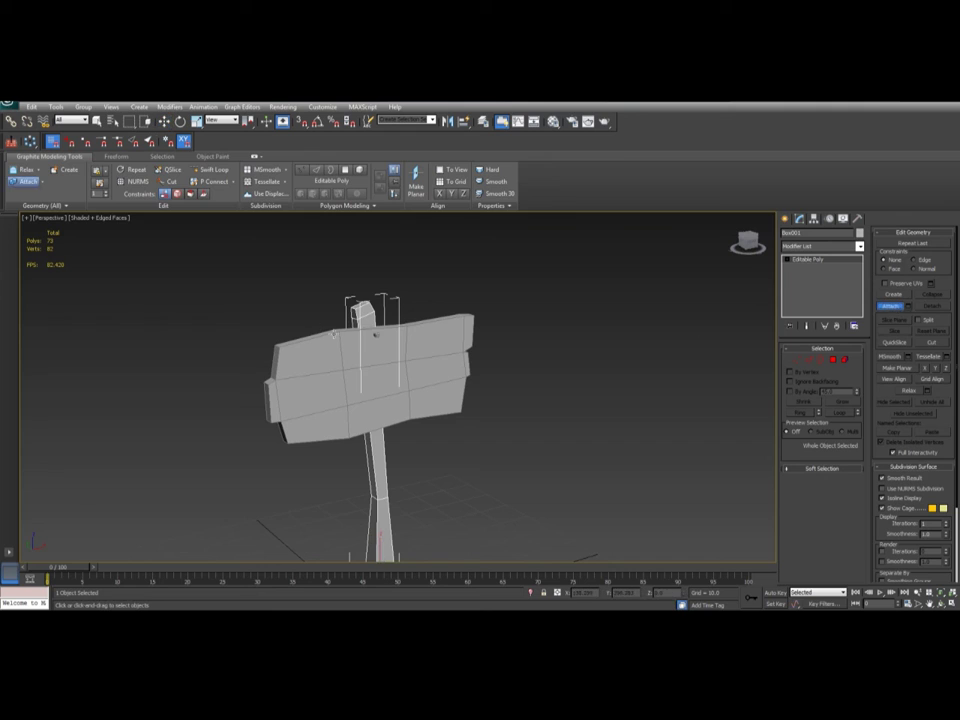
{"action": "left_click", "coordinate": [333, 335]}
{"action": "key", "text": "w"}
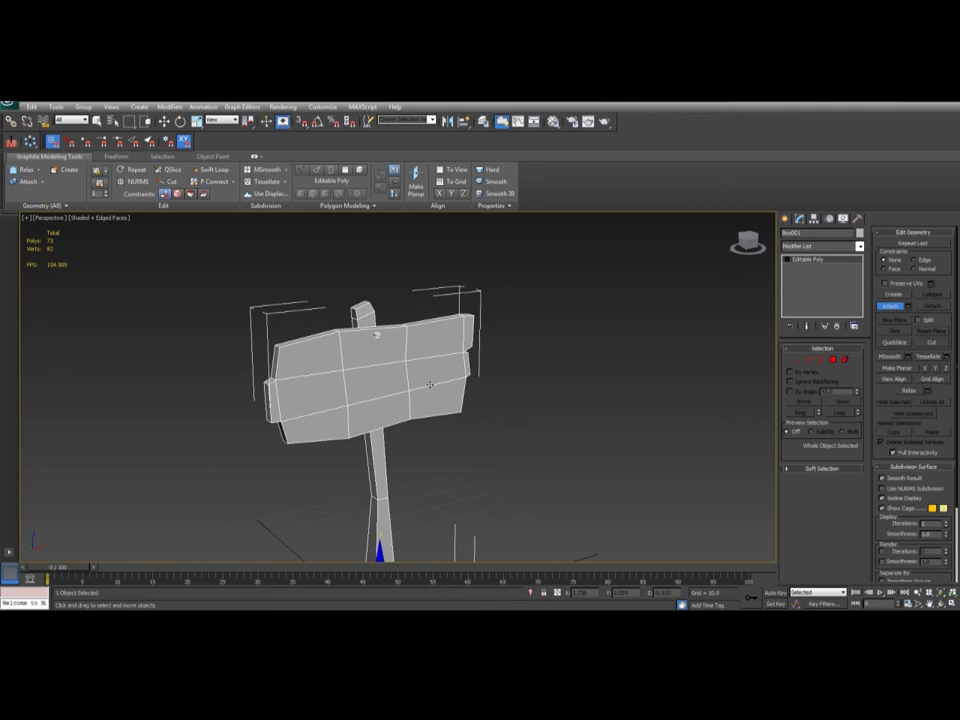
Reset the transform of the attached signpost with the Reset XForm utility.
{"action": "middle_click_drag", "start_coordinate": [428, 386], "coordinate": [479, 393]}
{"action": "scroll", "coordinate": [428, 401], "scroll_direction": "down", "scroll_amount": 5}
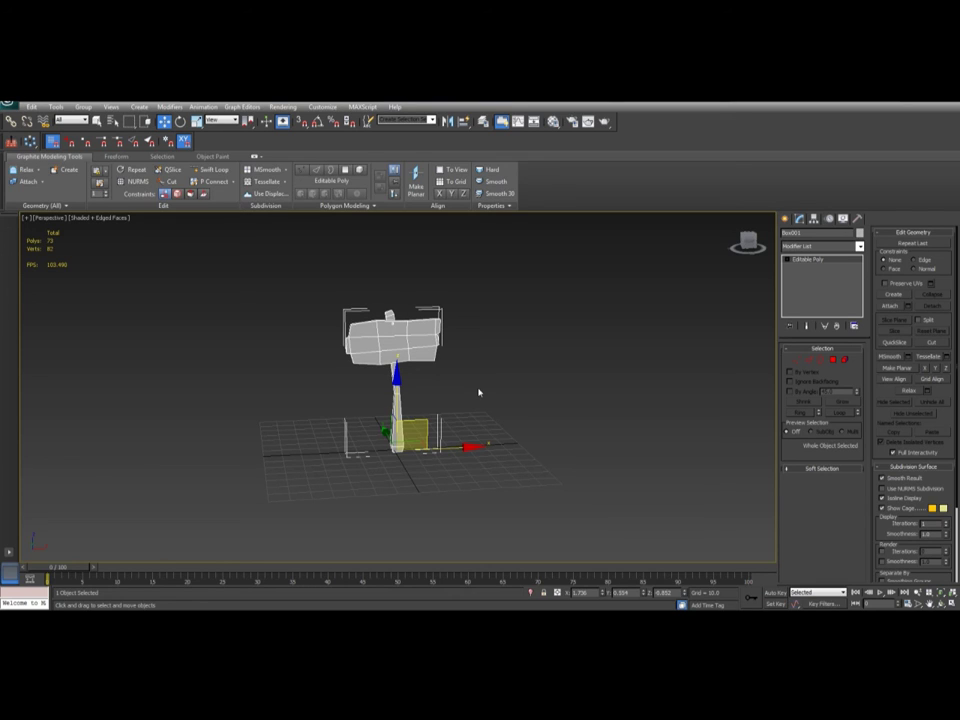
{"action": "scroll", "coordinate": [431, 415], "scroll_direction": "up", "scroll_amount": 5}
{"action": "middle_click_drag", "start_coordinate": [428, 324], "coordinate": [538, 410]}
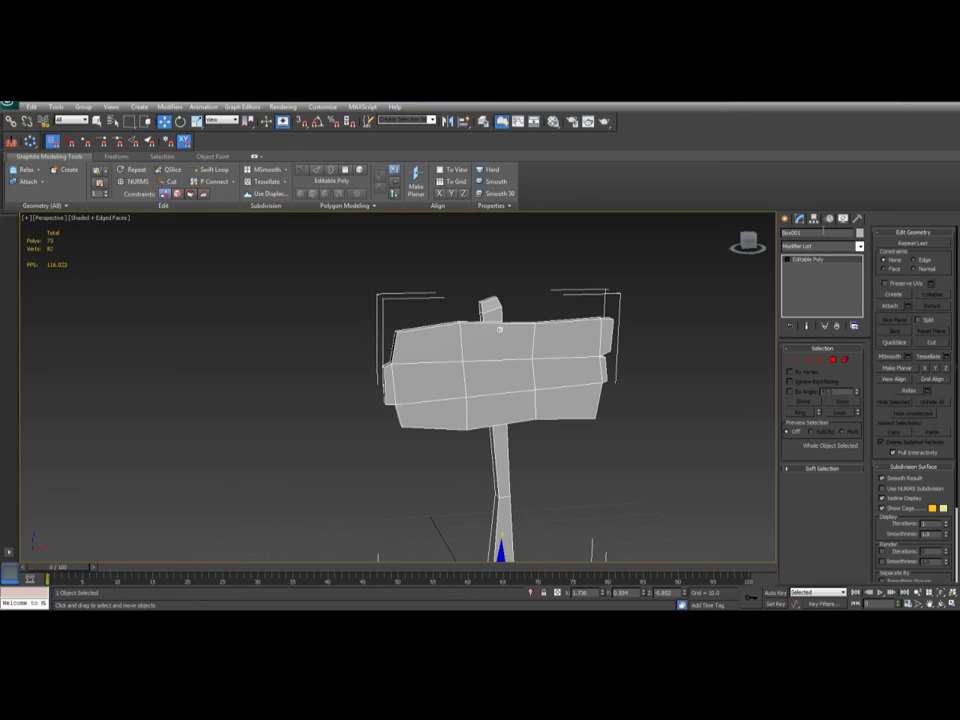
{"action": "middle_click_drag", "start_coordinate": [499, 329], "coordinate": [612, 347], "text": "alt"}
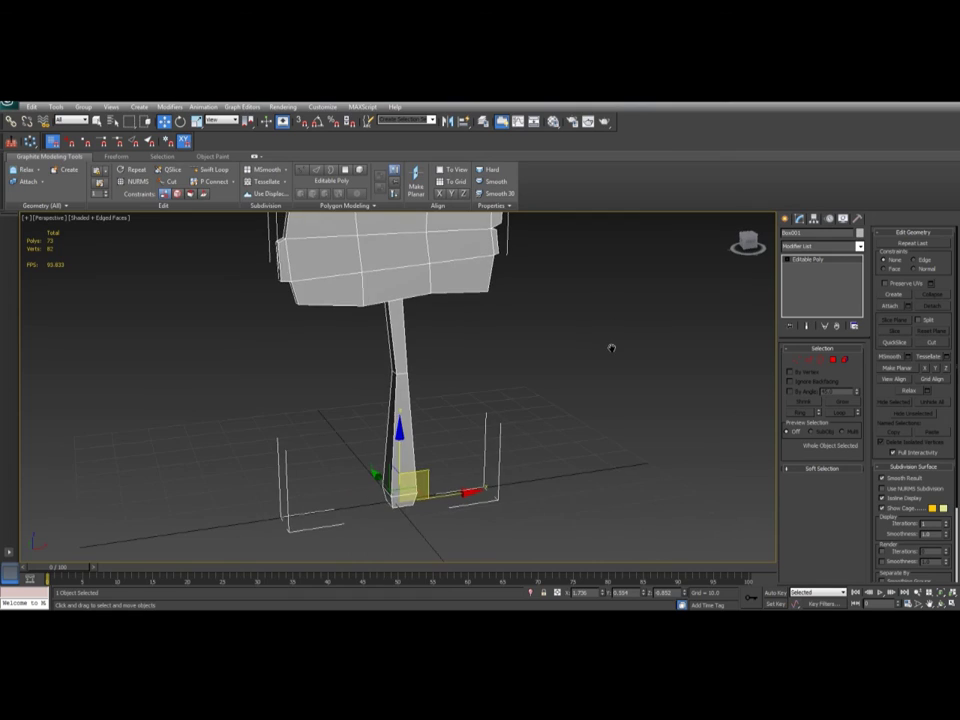
{"action": "scroll", "coordinate": [388, 364], "scroll_direction": "down", "scroll_amount": 3}
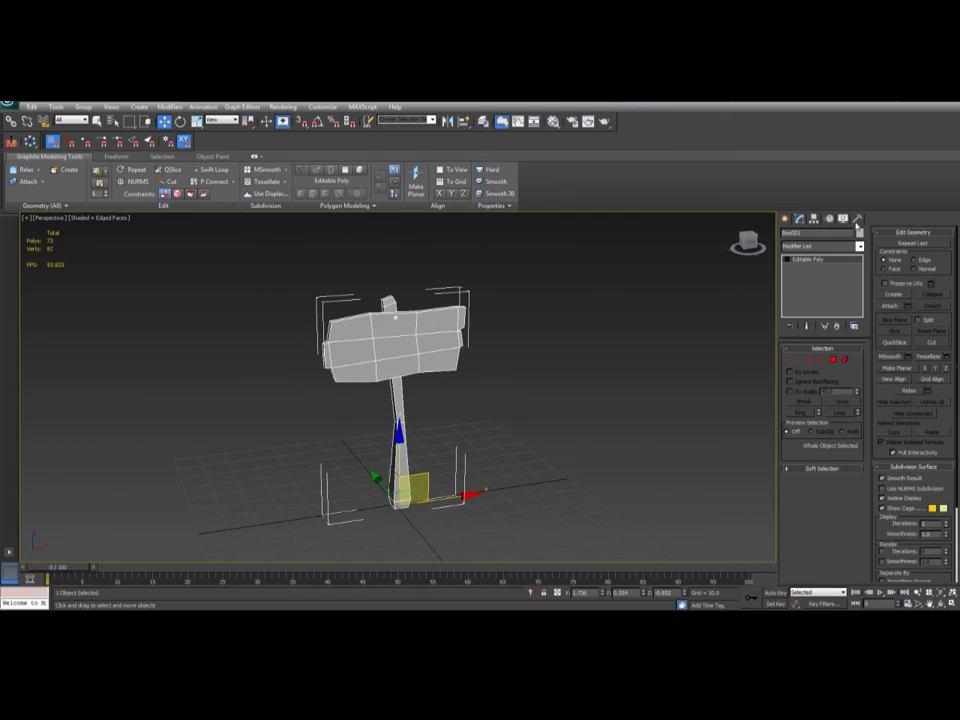
{"action": "left_click", "coordinate": [856, 219]}
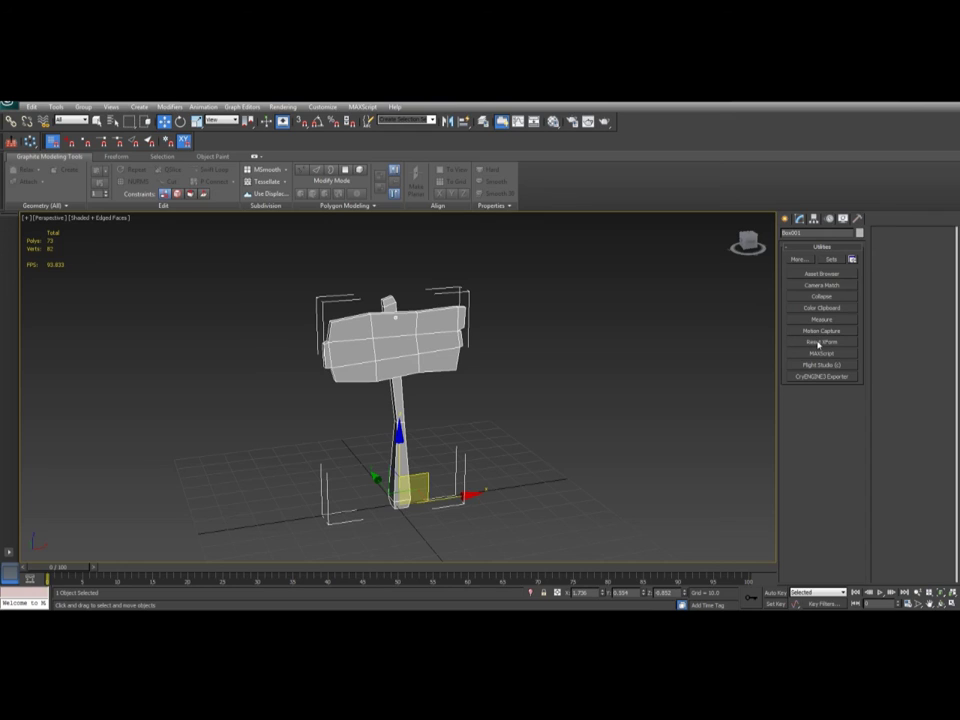
{"action": "left_click", "coordinate": [818, 343]}
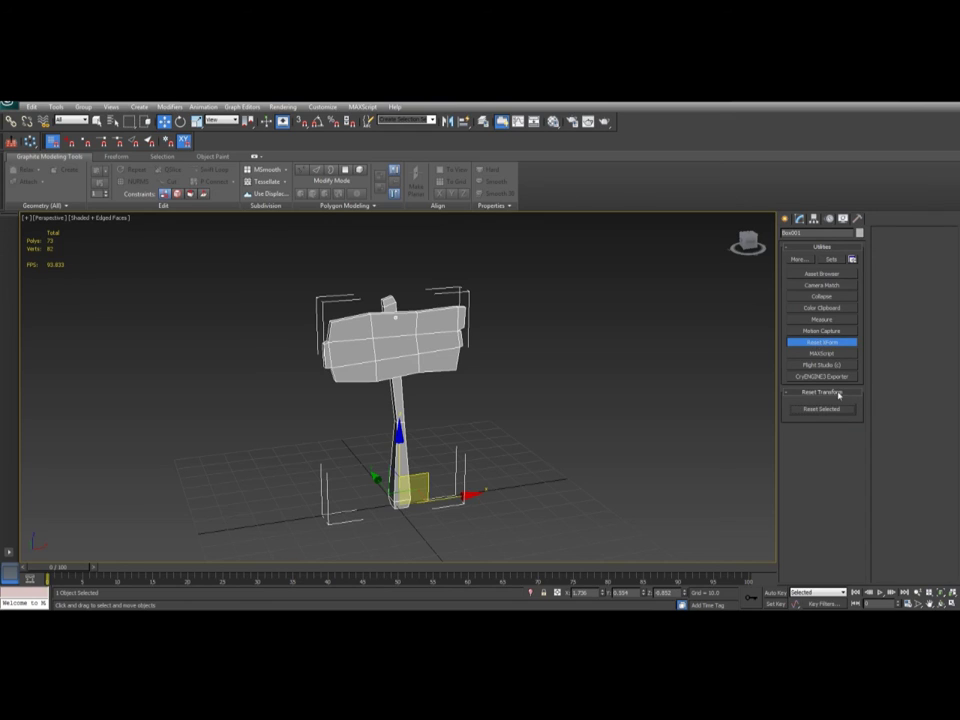
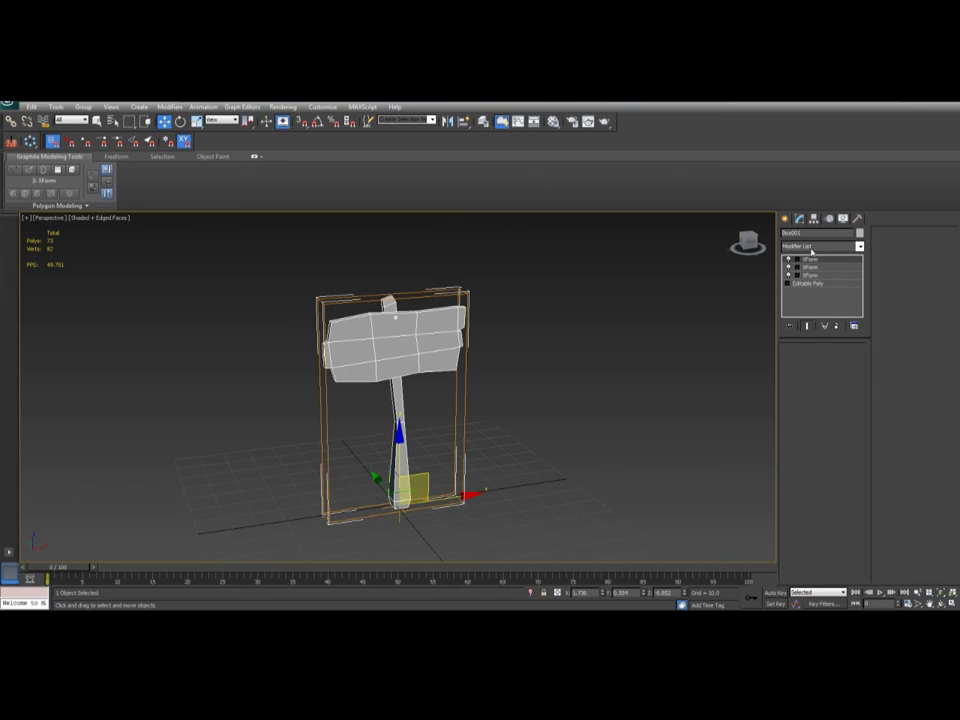
Collapse the signpost's XForm modifiers down into its Editable Poly.
{"action": "left_click", "coordinate": [816, 261]}
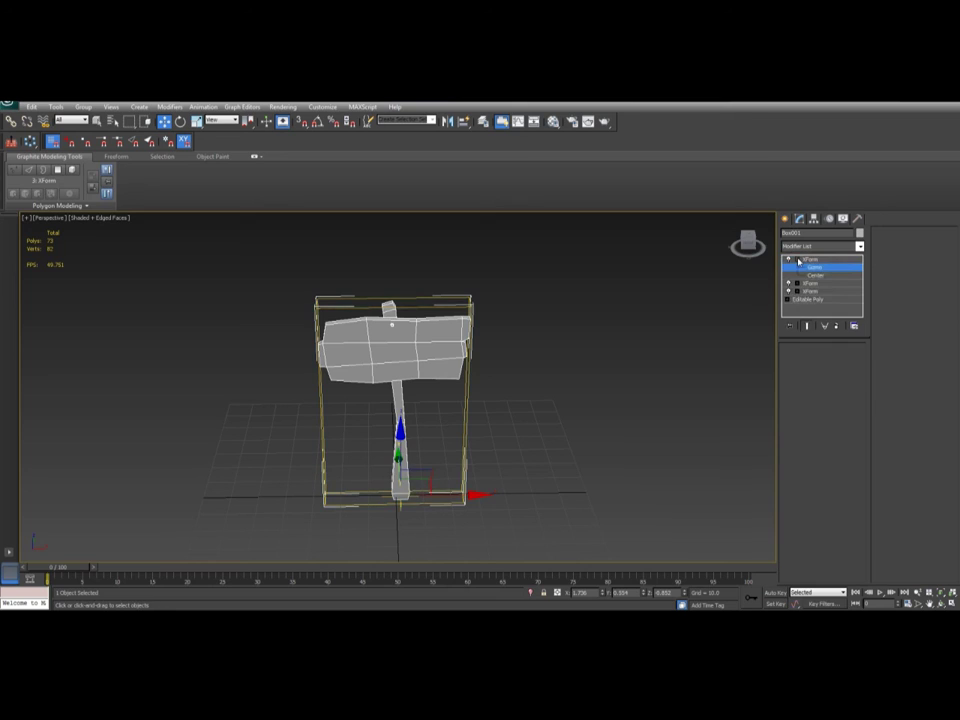
{"action": "right_click", "coordinate": [819, 259]}
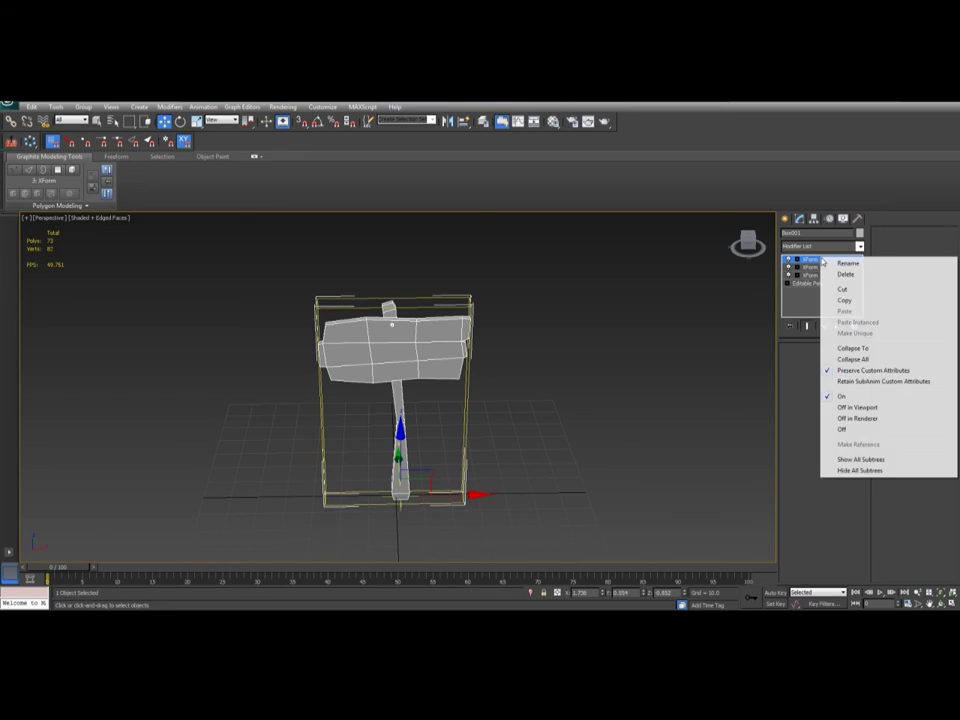
{"action": "left_click", "coordinate": [840, 348]}
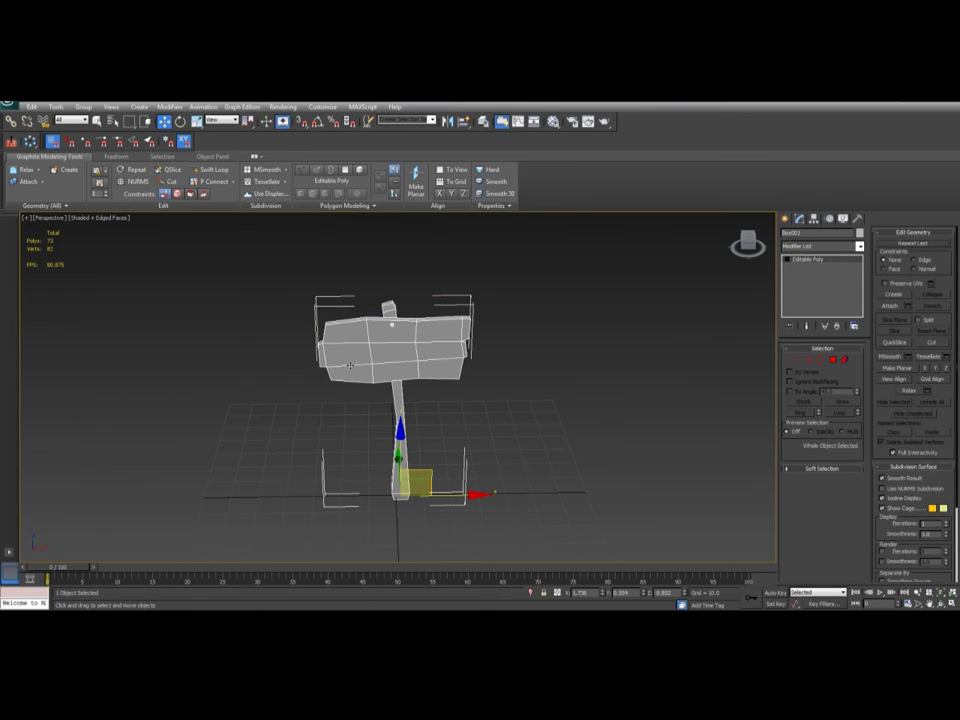
Copy the signpost along the X axis beside the original and rotate the copy about its vertical axis.
{"action": "middle_click_drag", "start_coordinate": [484, 374], "coordinate": [463, 406], "text": "alt"}
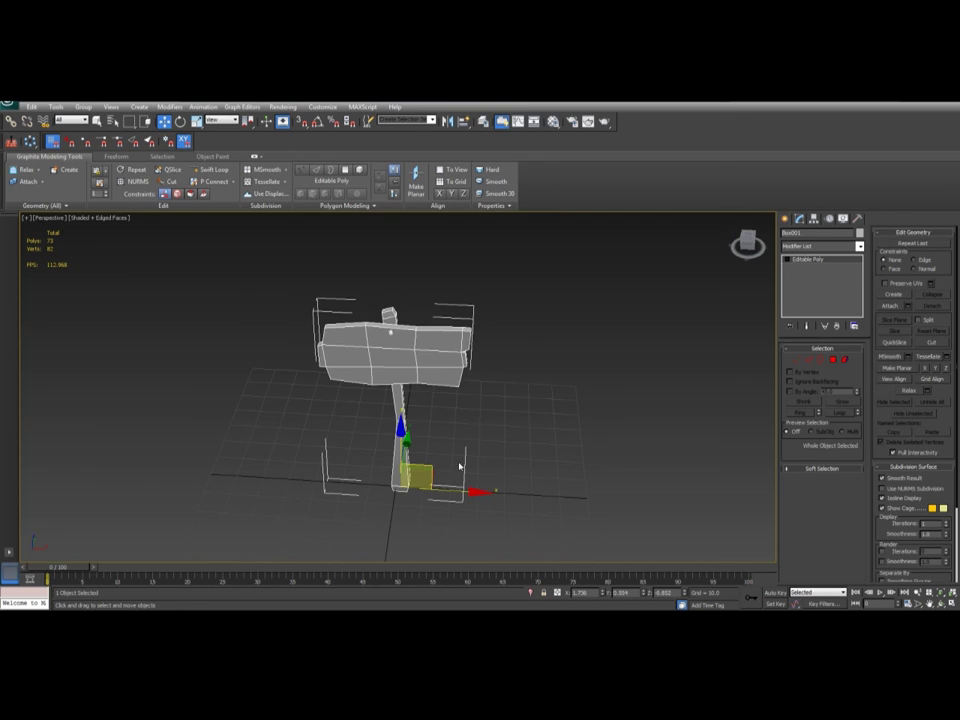
{"action": "key", "text": "e"}
{"action": "key", "text": "w"}
{"action": "left_click_drag", "start_coordinate": [470, 490], "coordinate": [607, 490], "text": "shift"}
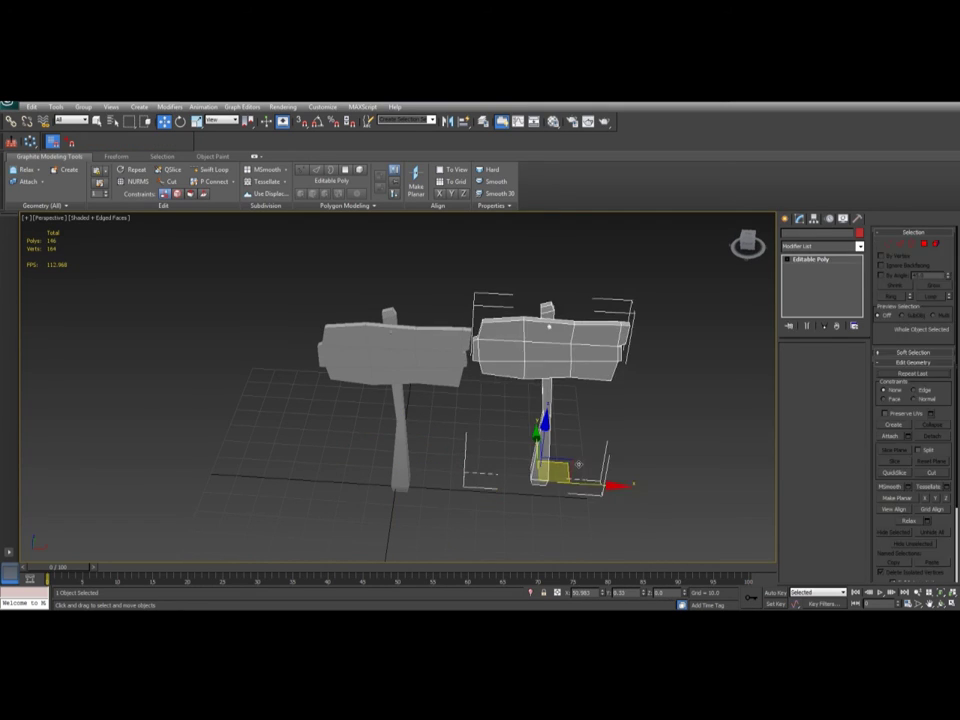
{"action": "left_click", "coordinate": [486, 396]}
{"action": "key", "text": "e"}
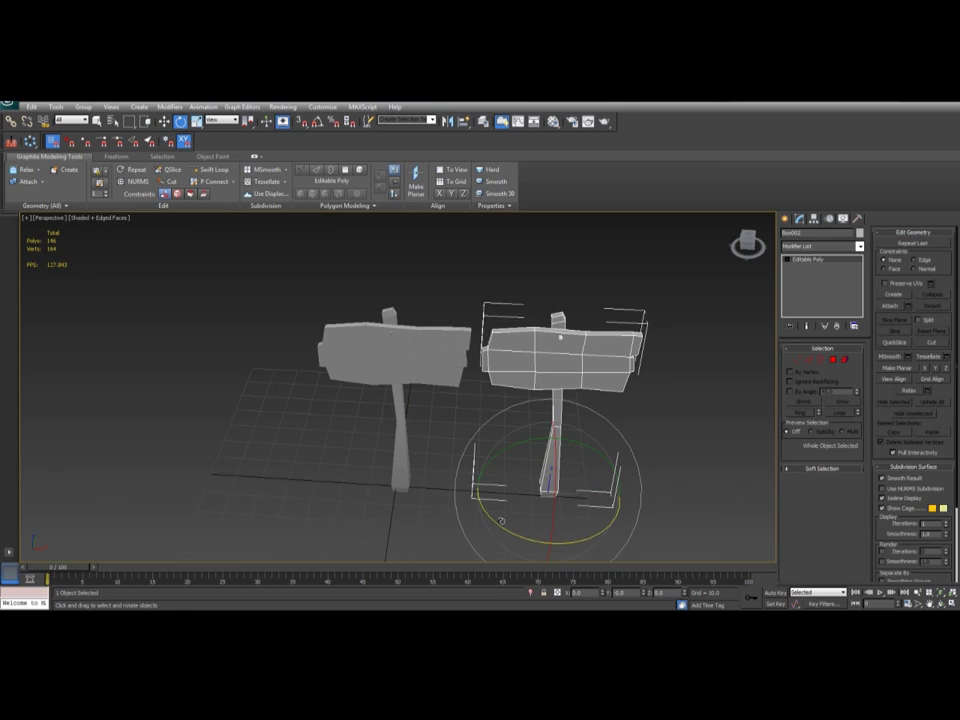
{"action": "left_click_drag", "start_coordinate": [497, 521], "coordinate": [564, 546]}
{"action": "key", "text": "w"}
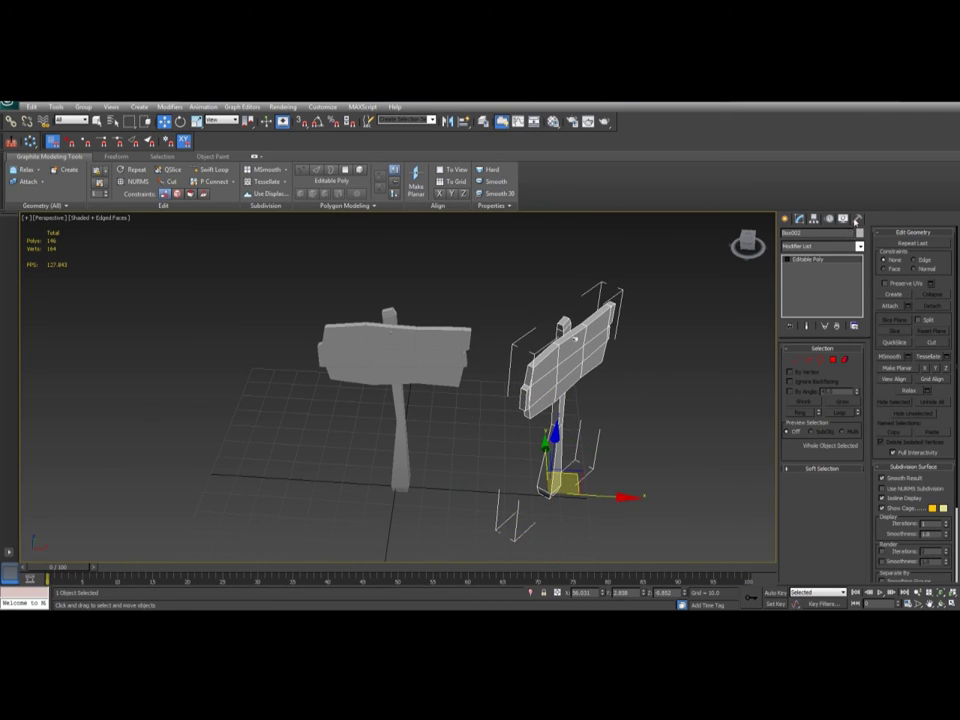
Reset the rotated copy's transform with the Reset XForm utility.
{"action": "left_click", "coordinate": [855, 219]}
{"action": "left_click", "coordinate": [822, 409]}
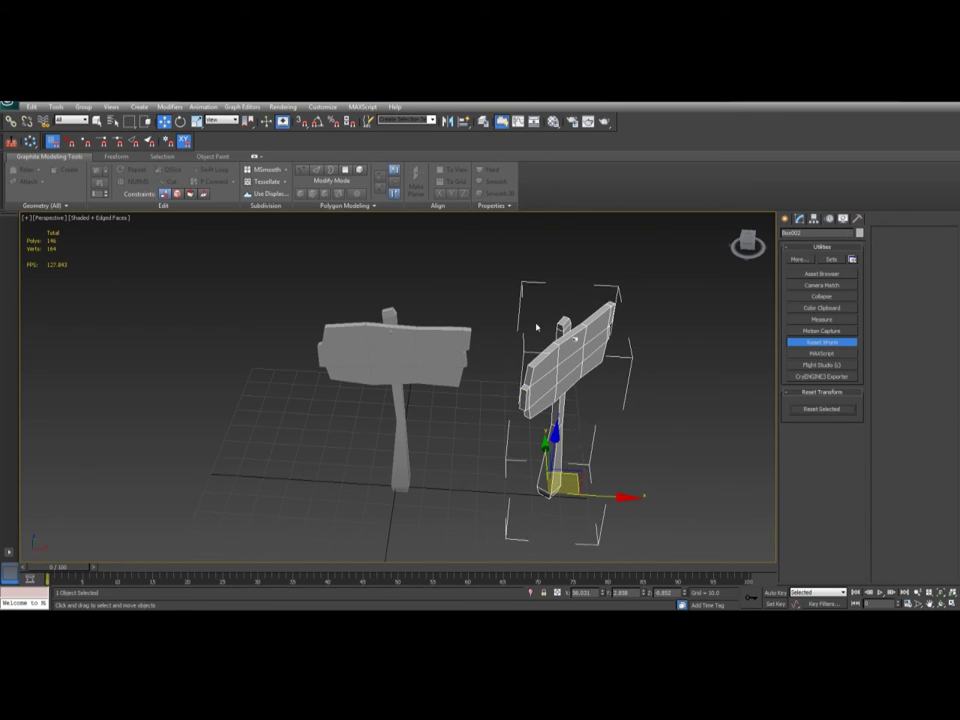
{"action": "middle_click_drag", "start_coordinate": [627, 367], "coordinate": [579, 359]}
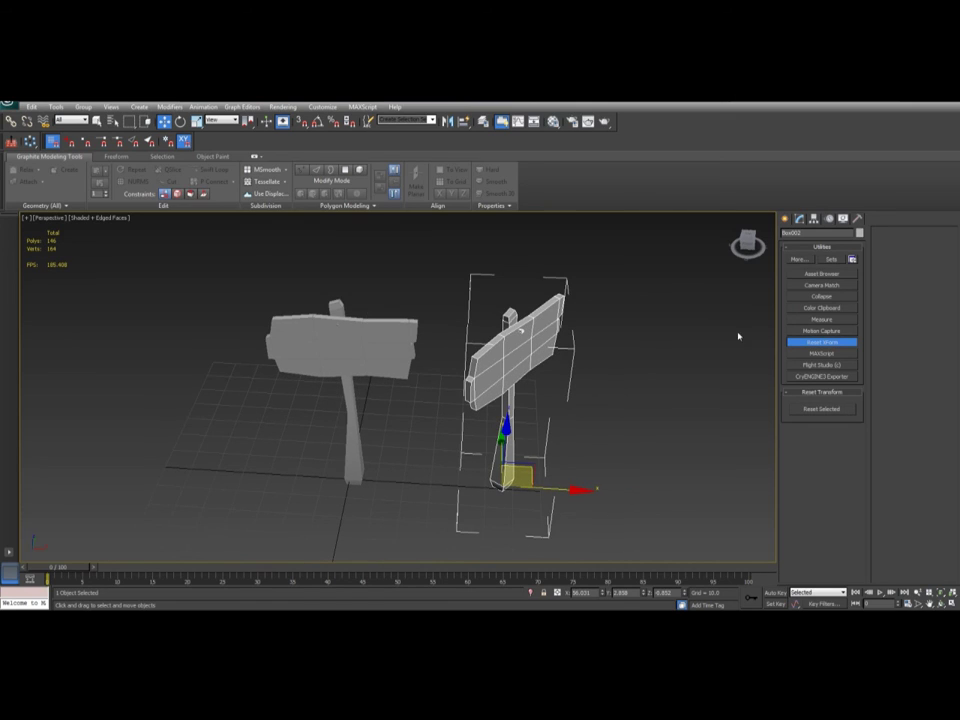
{"action": "middle_click_drag", "start_coordinate": [546, 288], "coordinate": [520, 284]}
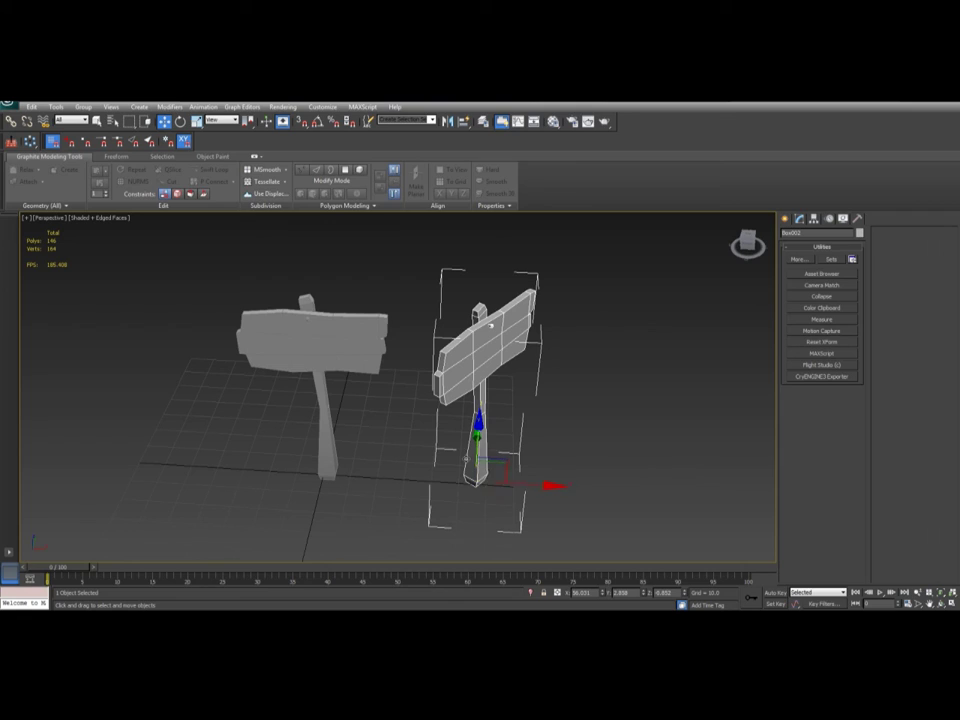
Shift the signpost copy around on the ground plane, try rotating it about its vertical axis, and undo the rotation.
{"action": "left_click_drag", "start_coordinate": [497, 463], "coordinate": [495, 469]}
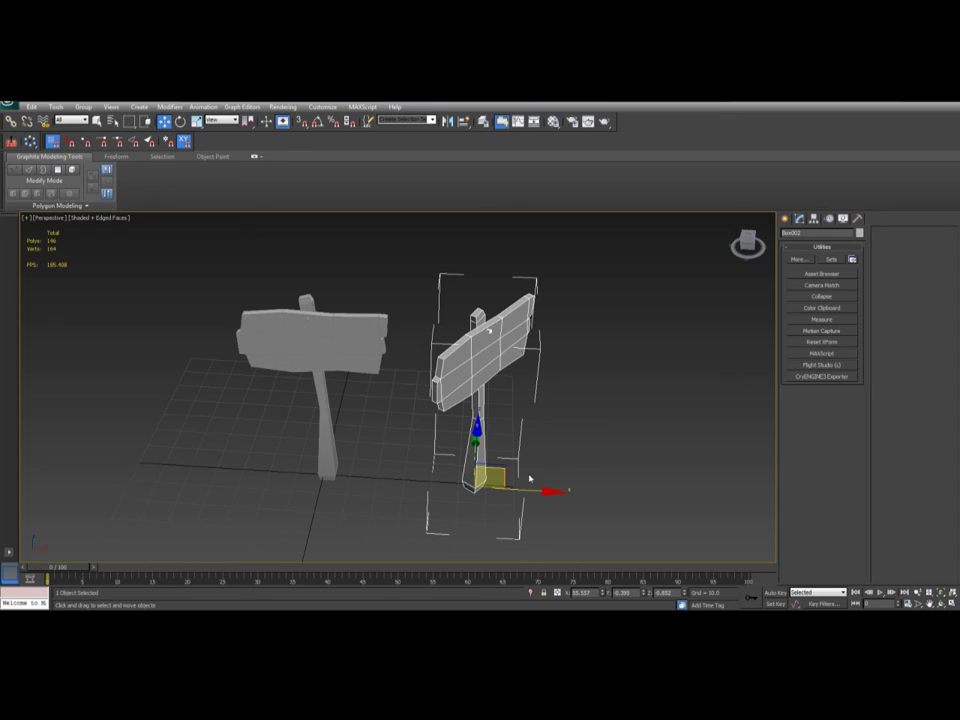
{"action": "left_click_drag", "start_coordinate": [495, 460], "coordinate": [559, 494]}
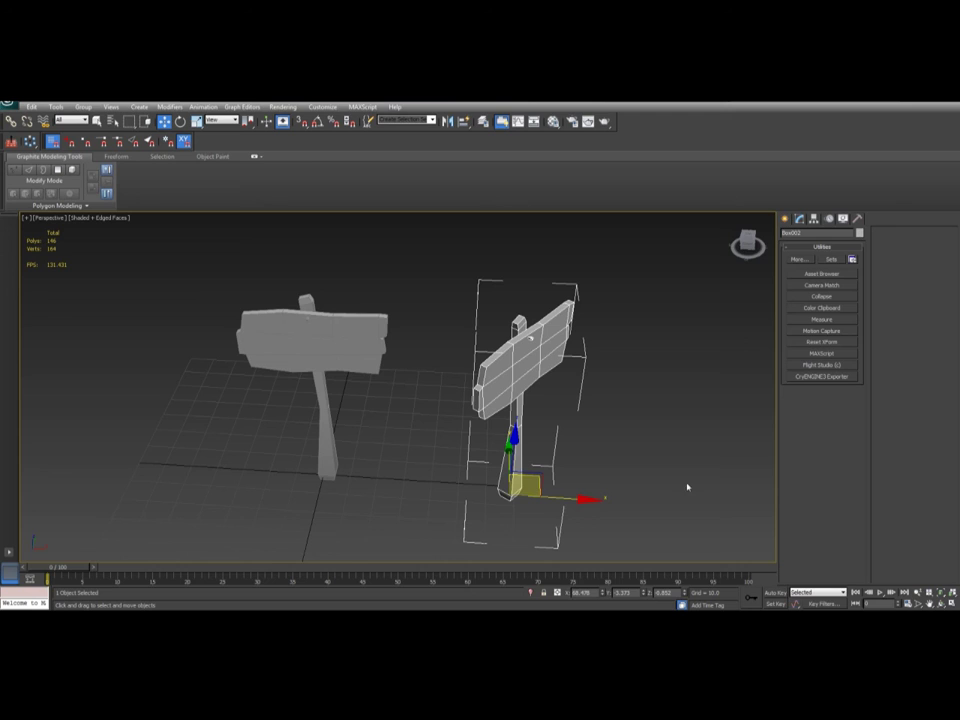
{"action": "middle_click_drag", "start_coordinate": [696, 343], "coordinate": [512, 300], "text": "alt"}
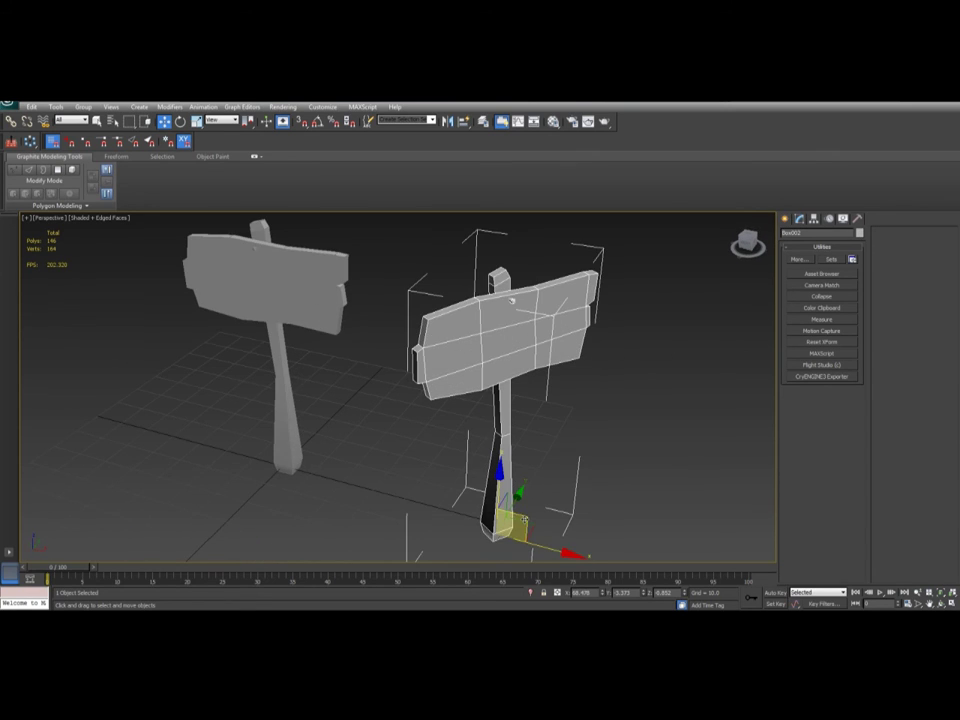
{"action": "left_click_drag", "start_coordinate": [516, 513], "coordinate": [506, 483]}
{"action": "key", "text": "e"}
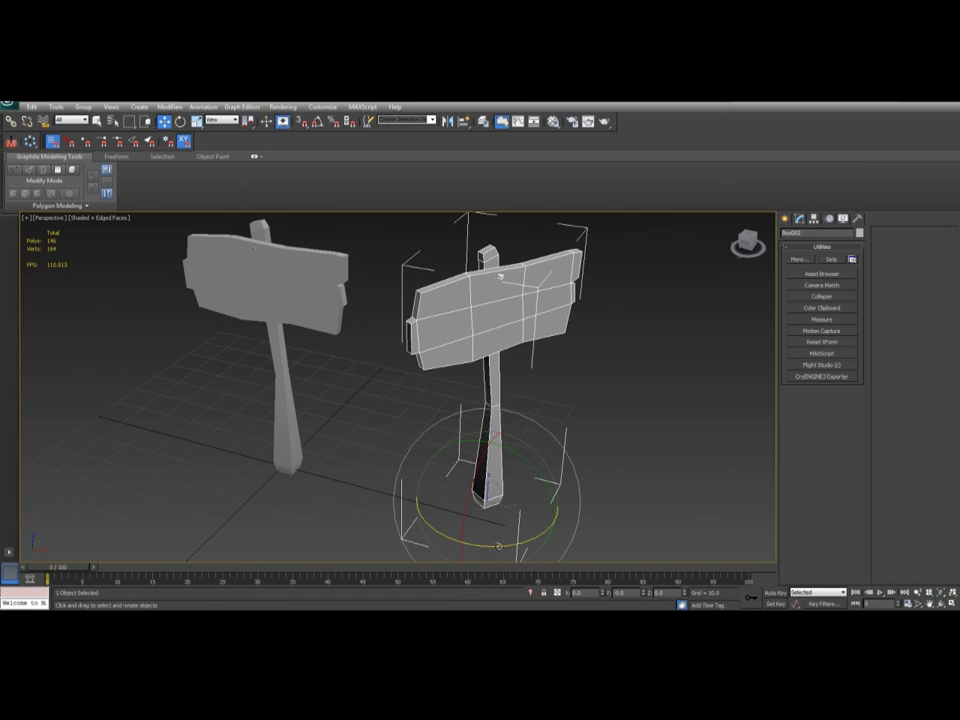
{"action": "left_click_drag", "start_coordinate": [498, 546], "coordinate": [462, 548]}
{"action": "key", "text": "w"}
{"action": "key", "text": "ctrl+z"}
{"action": "scroll", "coordinate": [430, 413], "scroll_direction": "down", "scroll_amount": 3}
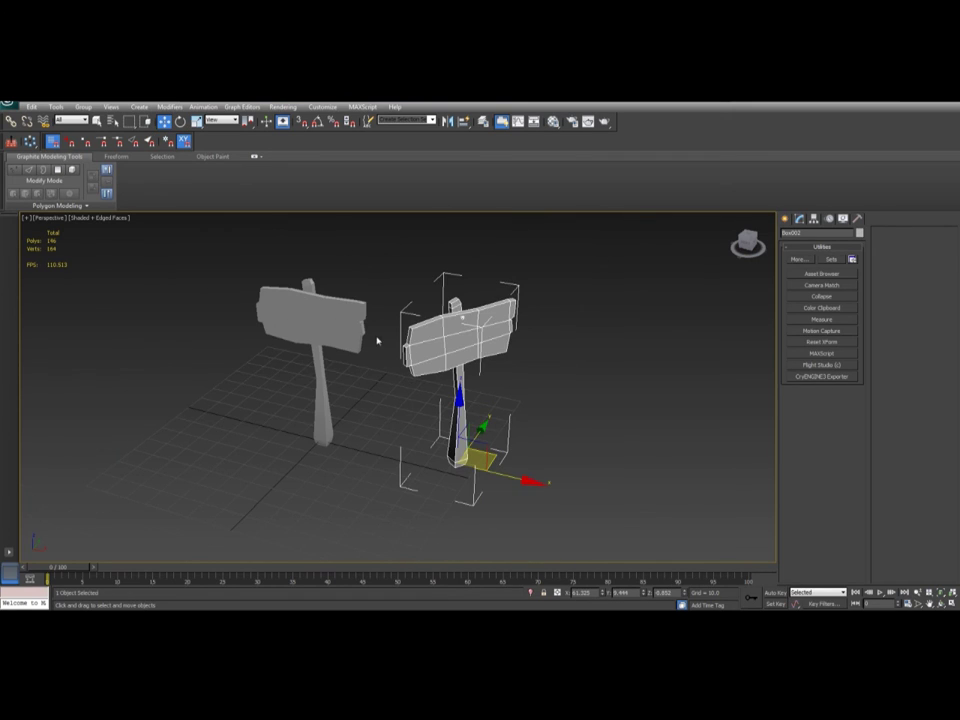
Delete the signpost copy and select the original signpost.
{"action": "key", "text": "Delete"}
{"action": "left_click", "coordinate": [342, 326]}
{"action": "middle_click_drag", "start_coordinate": [262, 312], "coordinate": [306, 308], "text": "alt"}
{"action": "middle_click_drag", "start_coordinate": [376, 430], "coordinate": [428, 453]}
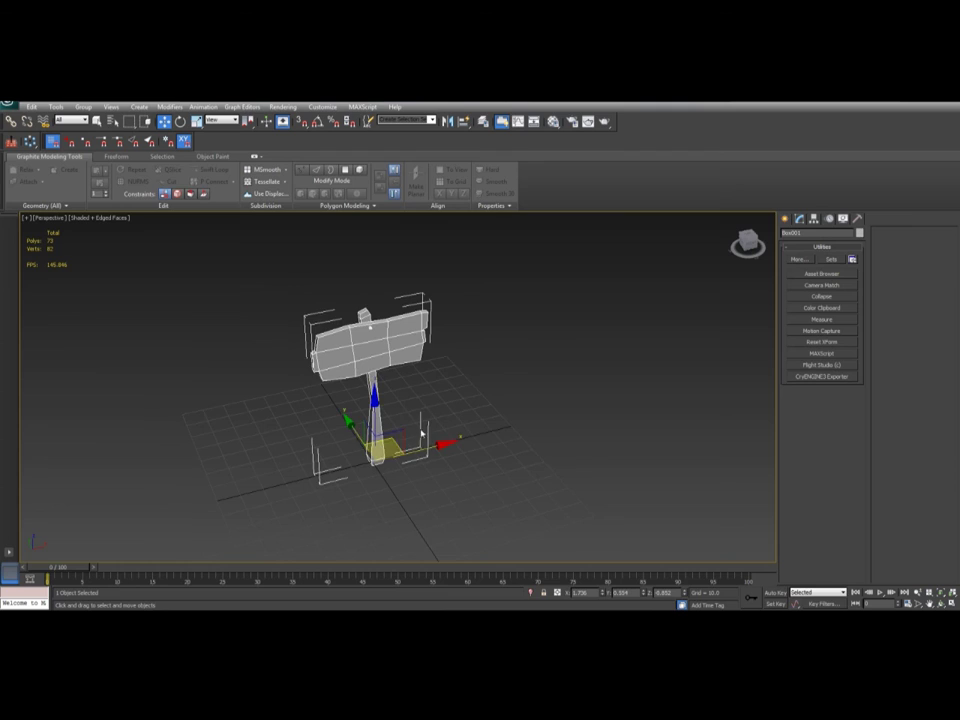
{"action": "scroll", "coordinate": [422, 432], "scroll_direction": "up", "scroll_amount": 3}
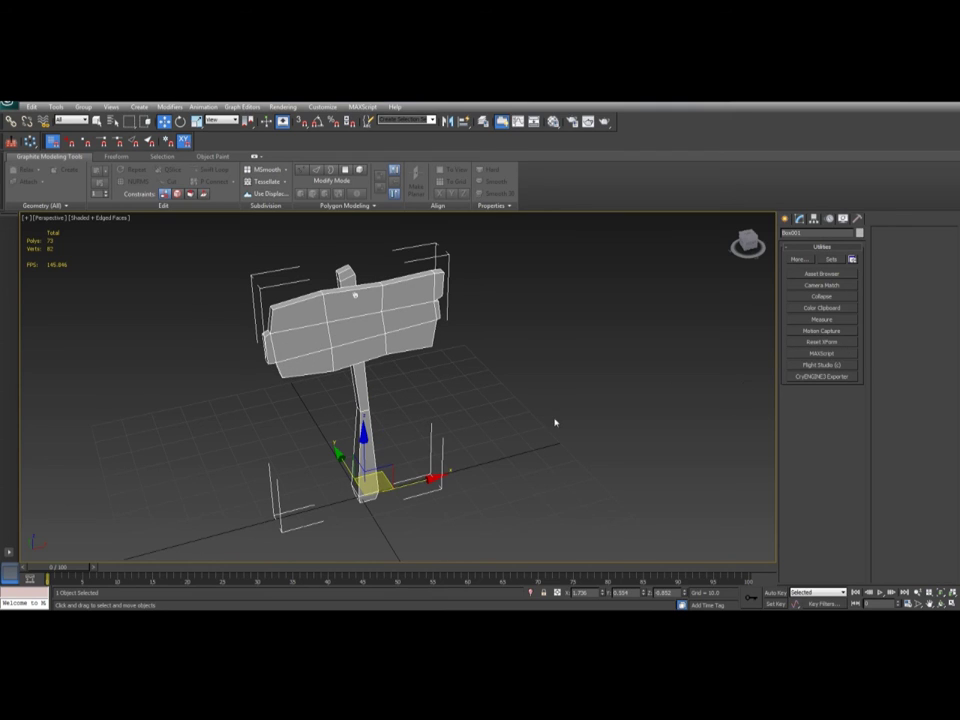
{"action": "middle_click_drag", "start_coordinate": [555, 423], "coordinate": [362, 460], "text": "alt"}
{"action": "middle_click_drag", "start_coordinate": [564, 345], "coordinate": [476, 334], "text": "alt"}
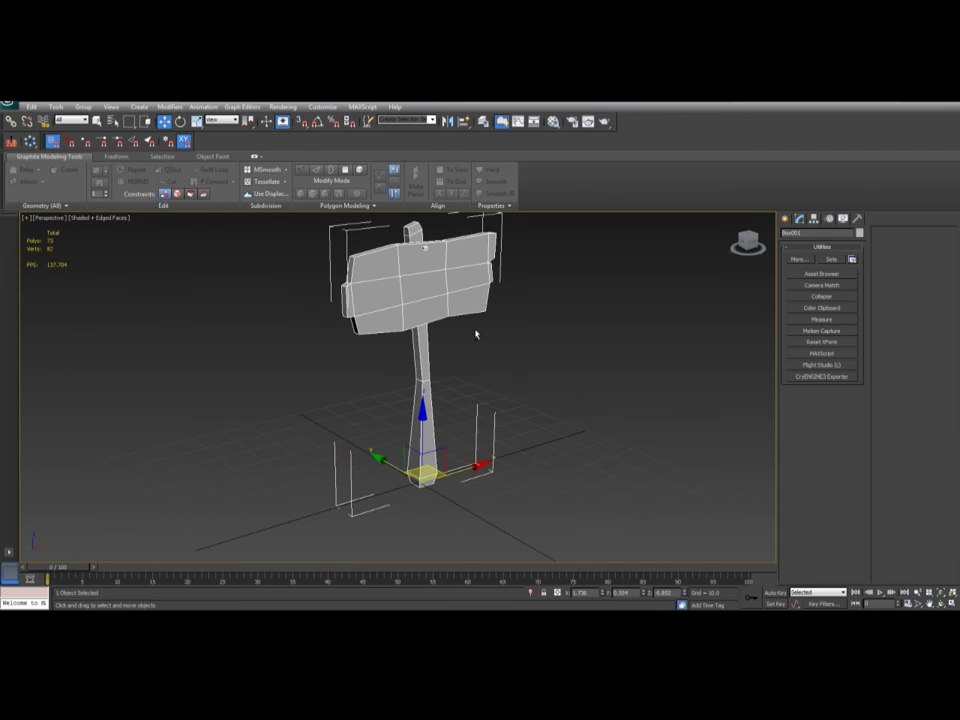
Move the signpost to the world origin with grid snapping, placing its pivot at X 0, Y 0, Z 0.
{"action": "left_click", "coordinate": [801, 219]}
{"action": "middle_click_drag", "start_coordinate": [585, 370], "coordinate": [536, 371], "text": "alt"}
{"action": "left_click_drag", "start_coordinate": [430, 482], "coordinate": [418, 482]}
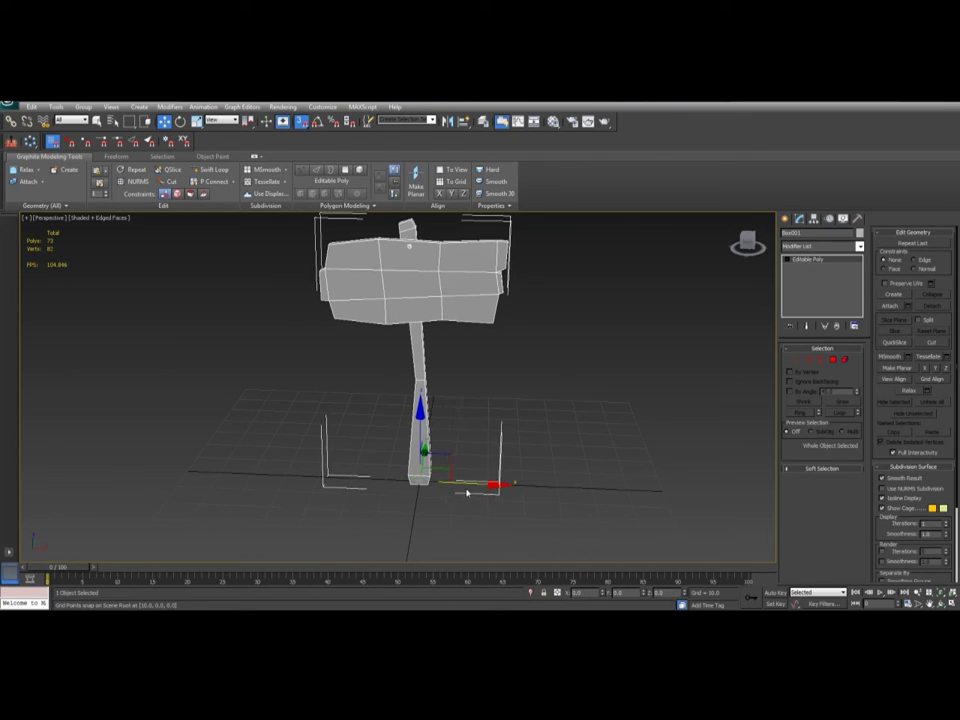
{"action": "key", "text": "s"}
{"action": "middle_click_drag", "start_coordinate": [467, 493], "coordinate": [491, 445], "text": "alt"}
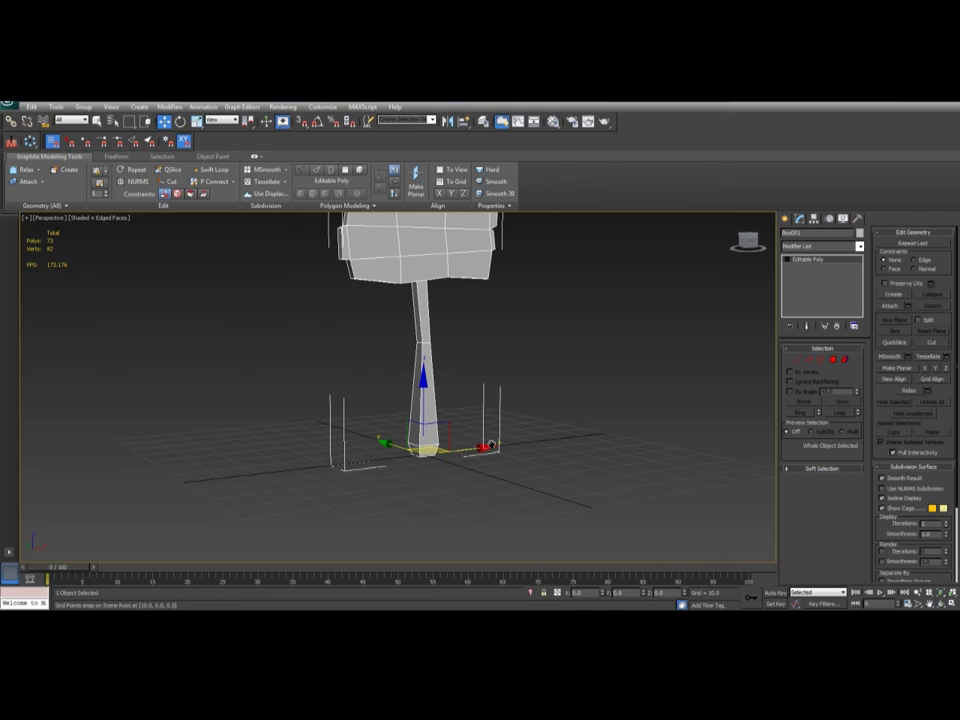
Move the signpost away from the origin along the grid points and snap it back to the world origin.
{"action": "key", "text": "s"}
{"action": "left_click_drag", "start_coordinate": [491, 445], "coordinate": [636, 436]}
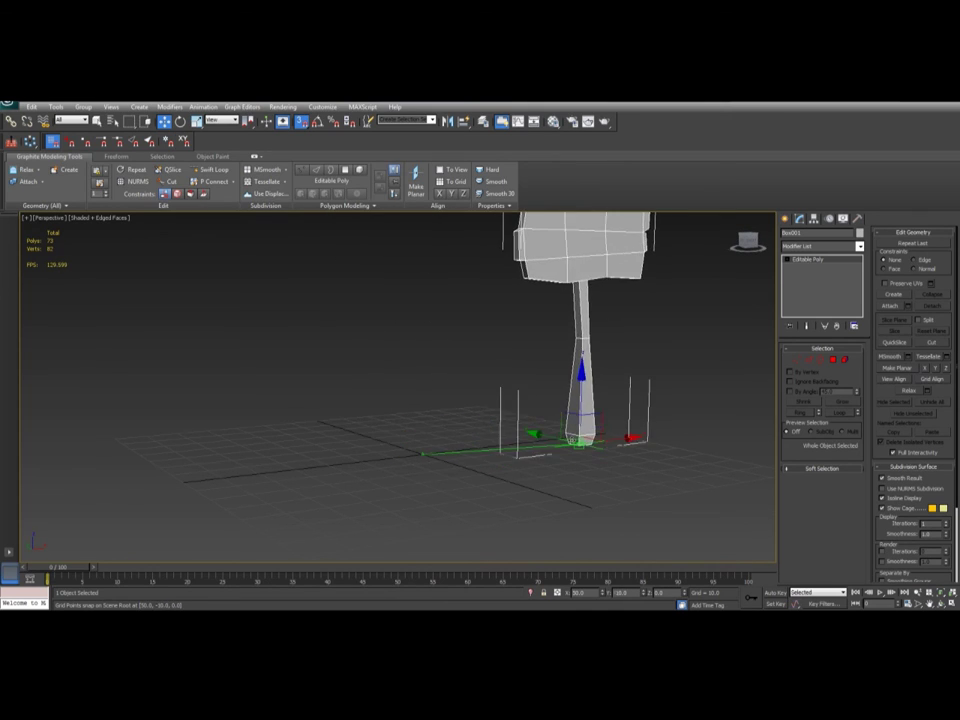
{"action": "left_click_drag", "start_coordinate": [573, 467], "coordinate": [465, 464]}
{"action": "middle_click_drag", "start_coordinate": [465, 464], "coordinate": [474, 474], "text": "alt"}
{"action": "scroll", "coordinate": [472, 464], "scroll_direction": "up", "scroll_amount": 3}
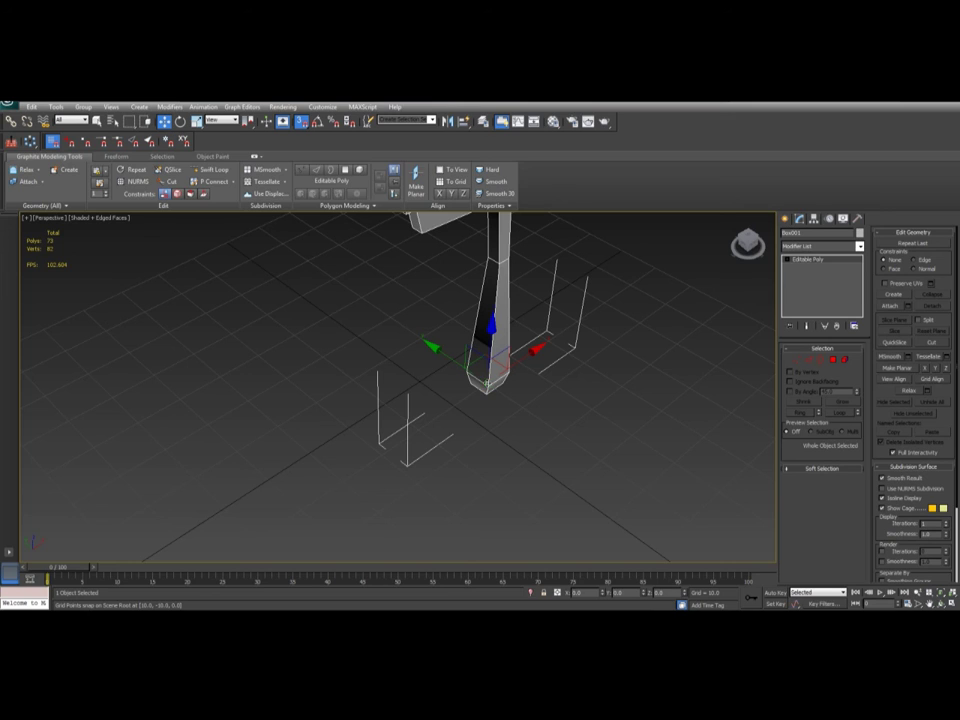
{"action": "mouse_move", "coordinate": [488, 383]}
{"action": "left_mouse_down"}
{"action": "mouse_move", "coordinate": [440, 392]}
{"action": "mouse_move", "coordinate": [472, 396]}
{"action": "left_mouse_up"}
Snap the signpost to the grid point at X 40, Y 30 and undo the move.
{"action": "middle_click_drag", "start_coordinate": [472, 396], "coordinate": [430, 340], "text": "alt"}
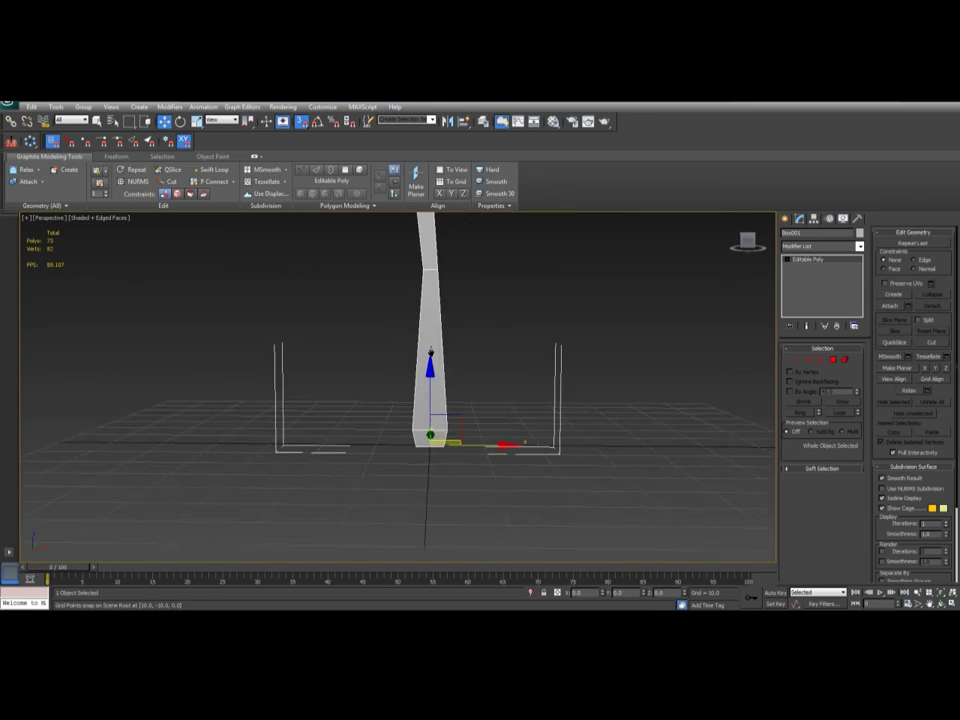
{"action": "scroll", "coordinate": [428, 345], "scroll_direction": "up", "scroll_amount": 4}
{"action": "scroll", "coordinate": [433, 420], "scroll_direction": "up", "scroll_amount": 3}
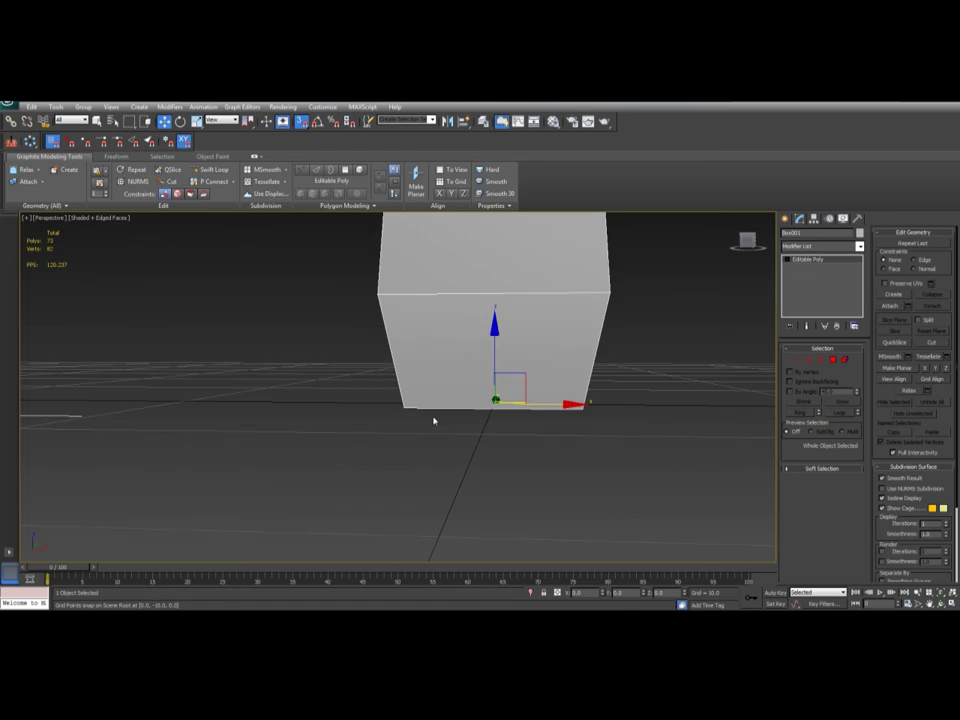
{"action": "scroll", "coordinate": [439, 399], "scroll_direction": "down", "scroll_amount": 4}
{"action": "middle_click_drag", "start_coordinate": [439, 399], "coordinate": [474, 447], "text": "alt"}
{"action": "scroll", "coordinate": [476, 447], "scroll_direction": "down", "scroll_amount": 2}
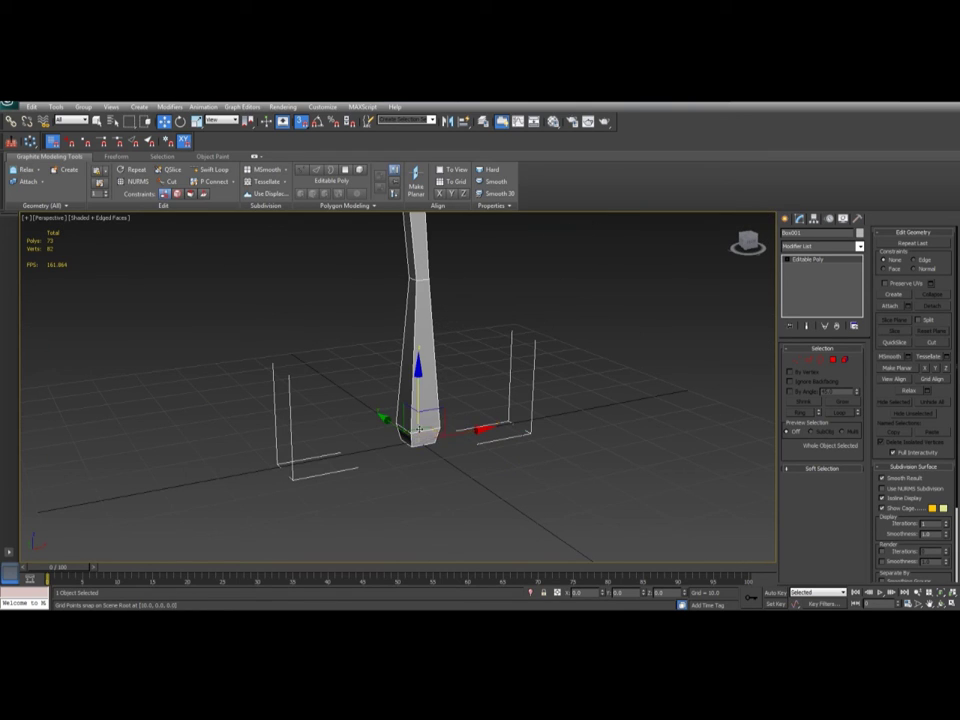
{"action": "left_click_drag", "start_coordinate": [423, 434], "coordinate": [508, 369]}
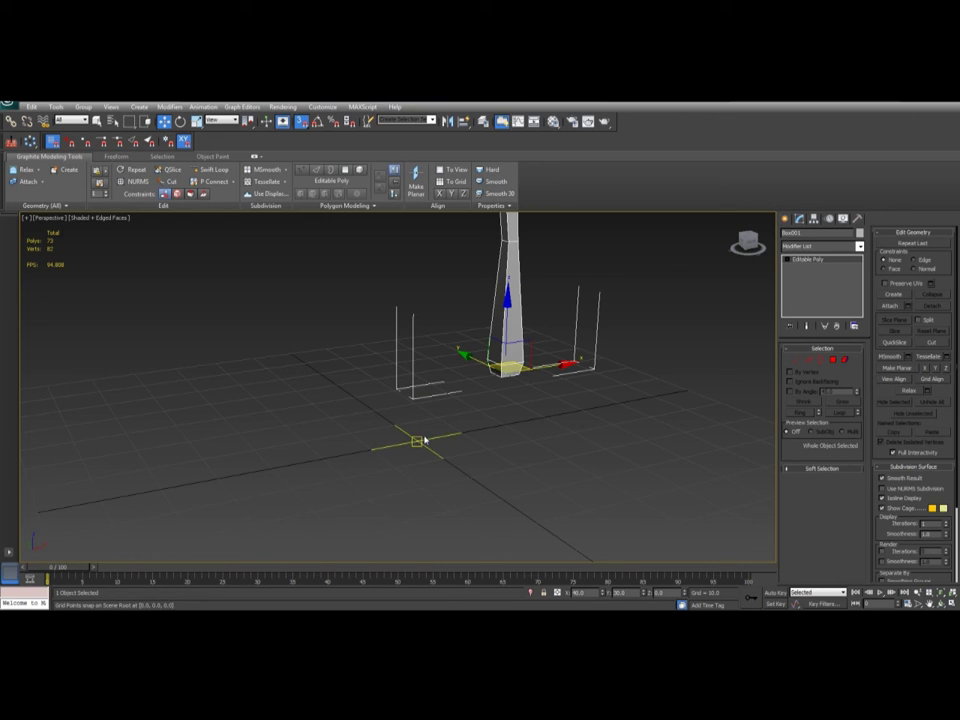
{"action": "middle_click_drag", "start_coordinate": [424, 438], "coordinate": [426, 447]}
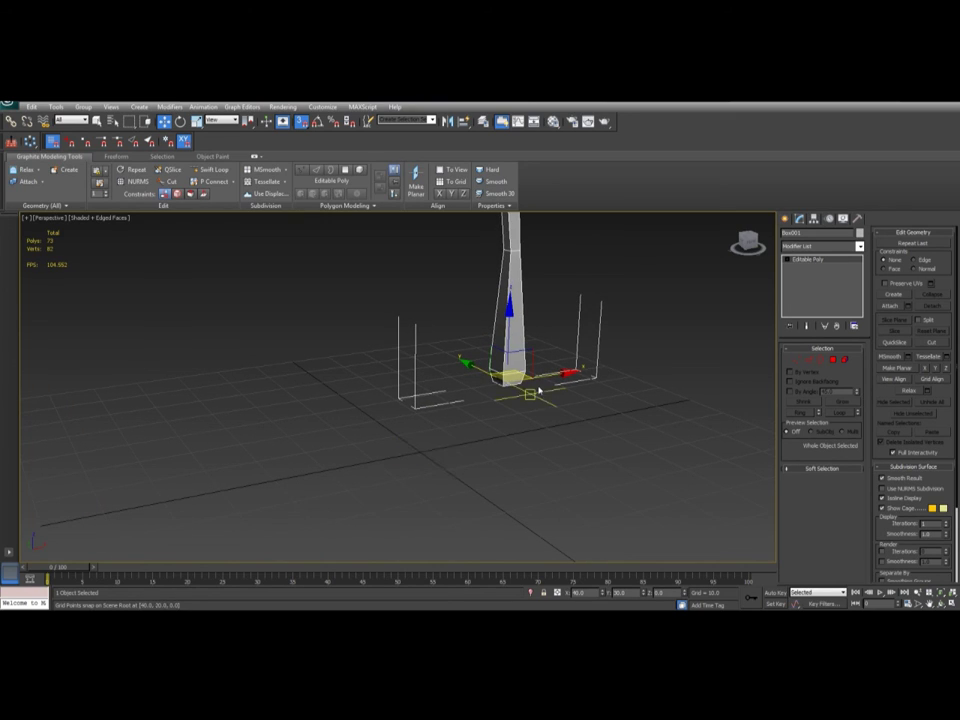
{"action": "key", "text": "ctrl+z"}
Turn off grid snapping.
{"action": "middle_click_drag", "start_coordinate": [490, 403], "coordinate": [474, 444]}
{"action": "key", "text": "s"}
{"action": "middle_click_drag", "start_coordinate": [496, 318], "coordinate": [491, 405]}
{"action": "scroll", "coordinate": [490, 405], "scroll_direction": "down", "scroll_amount": 1}
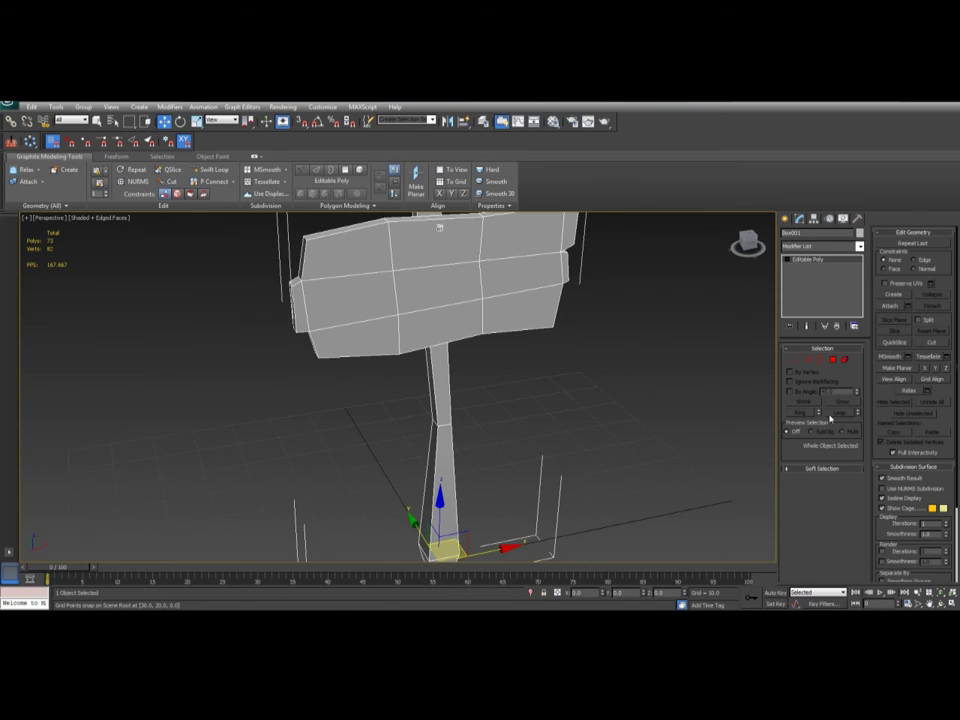
{"action": "scroll", "coordinate": [670, 414], "scroll_direction": "down", "scroll_amount": 3}
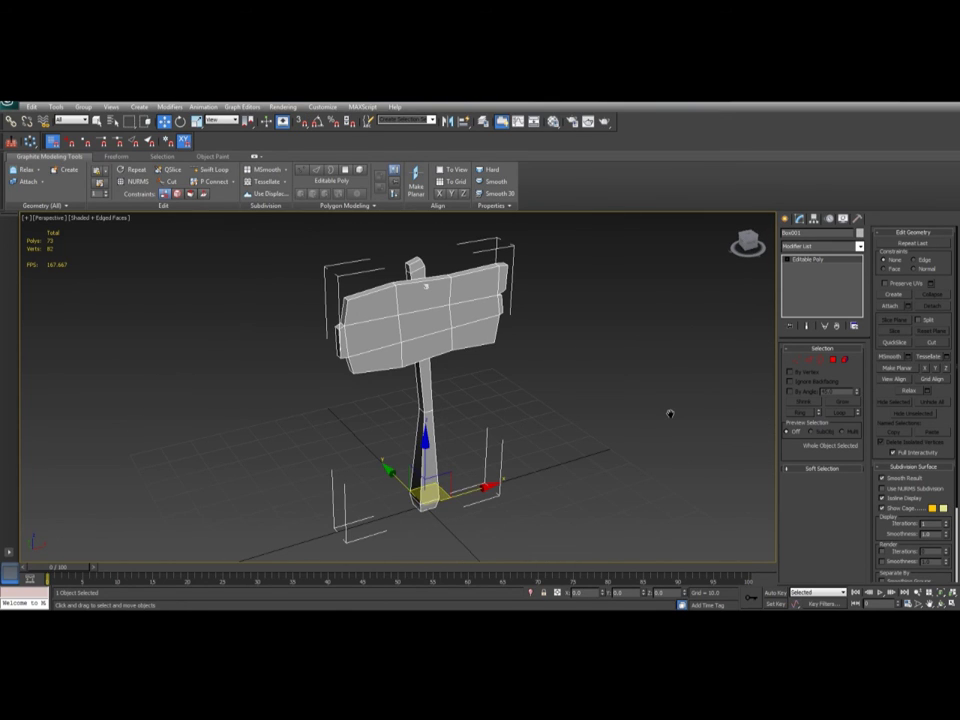
Add an Unwrap UVW modifier to the signpost and set it to edge selection with Ignore Backfacing off.
{"action": "left_click", "coordinate": [806, 247]}
{"action": "scroll", "coordinate": [815, 371], "scroll_direction": "down", "scroll_amount": 5}
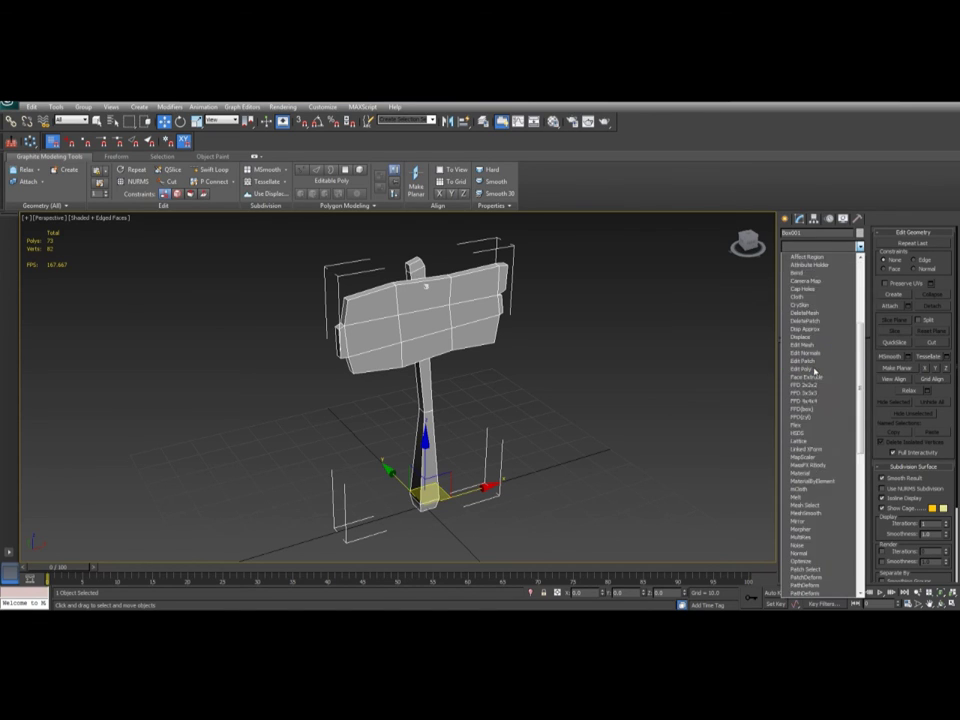
{"action": "scroll", "coordinate": [828, 433], "scroll_direction": "down", "scroll_amount": 4}
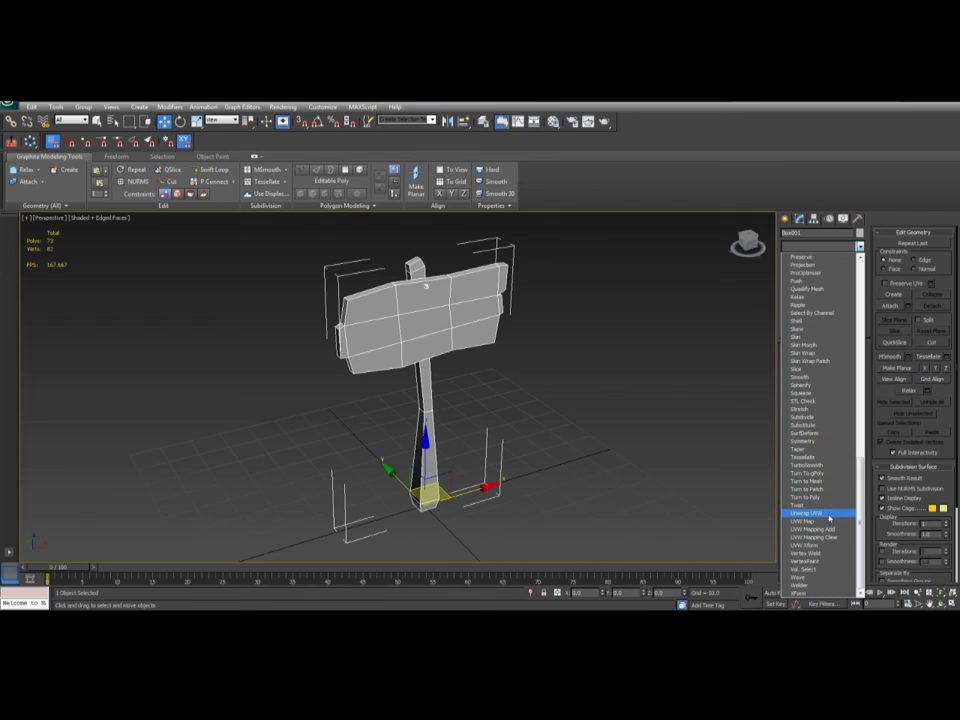
{"action": "left_click", "coordinate": [828, 517]}
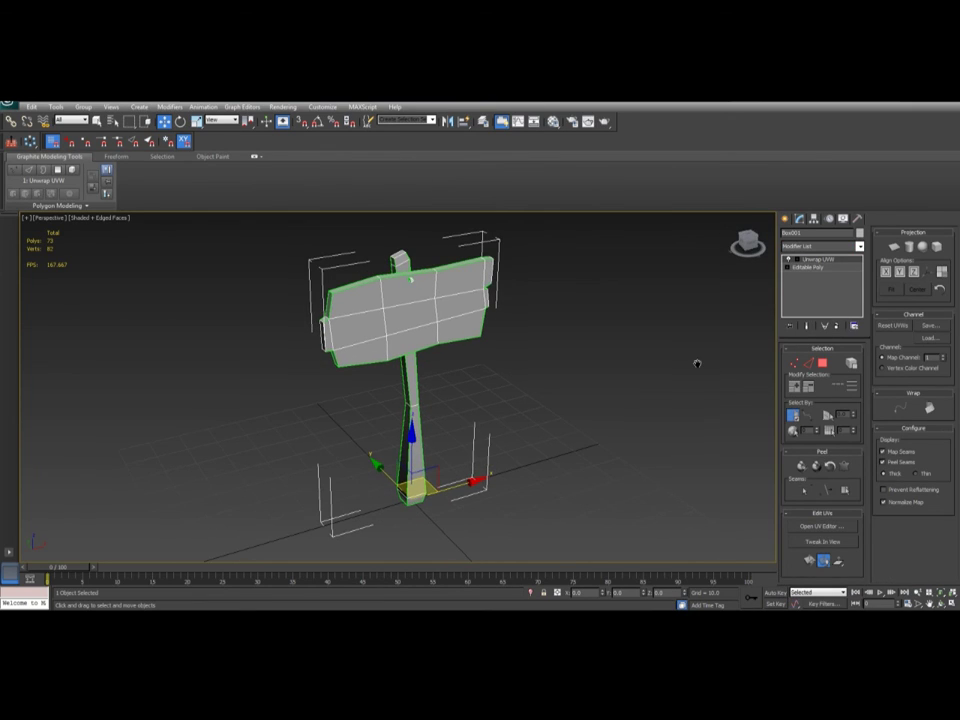
{"action": "key", "text": "2"}
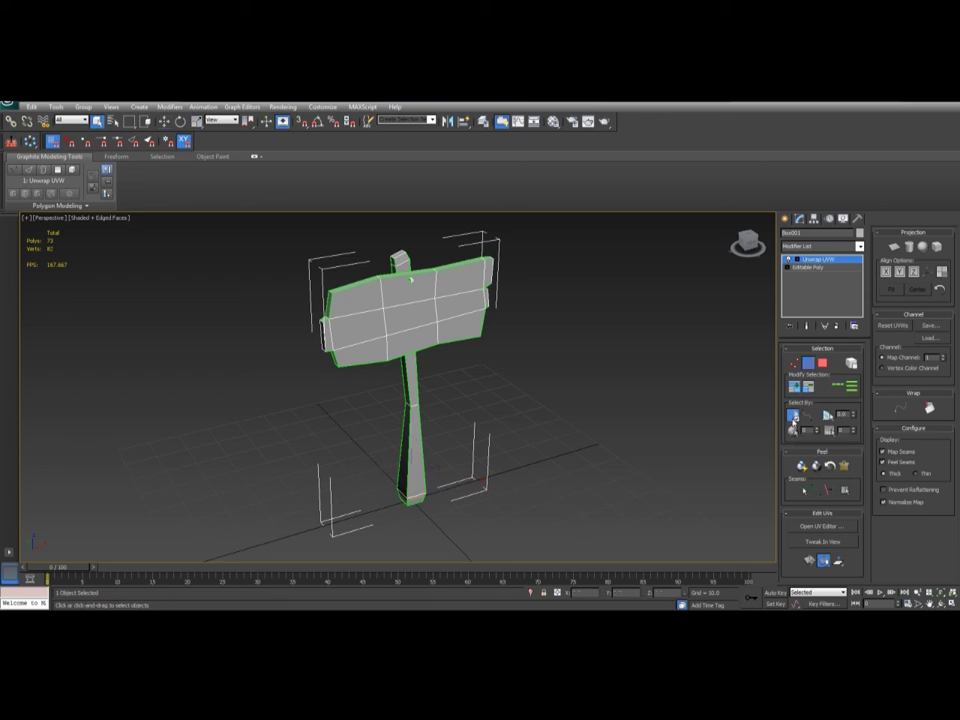
{"action": "left_click", "coordinate": [793, 419]}
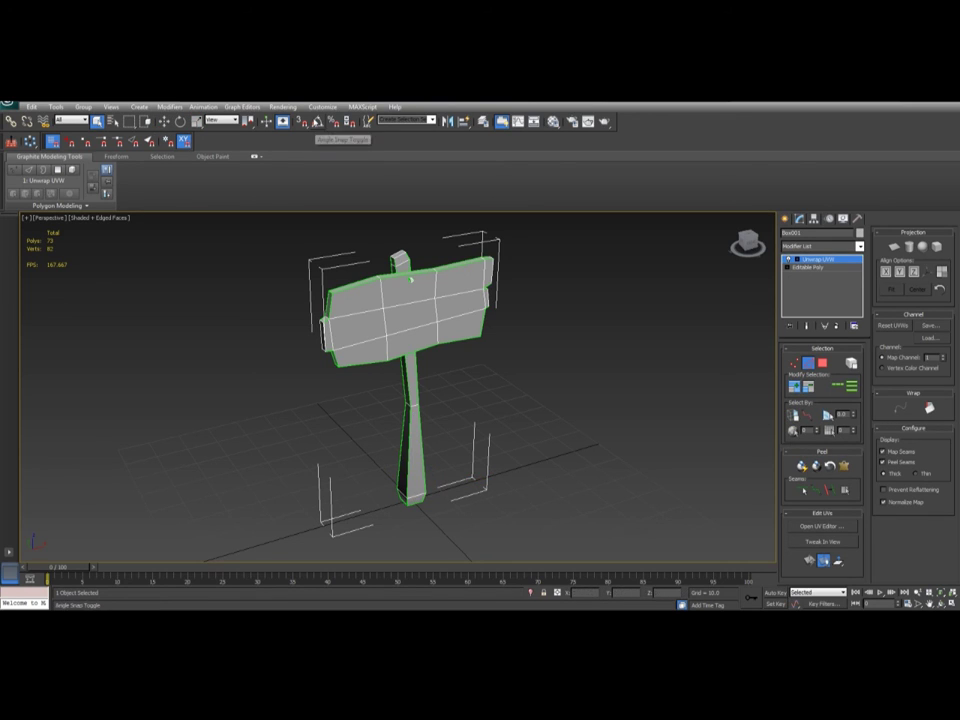
{"action": "left_click", "coordinate": [322, 106]}
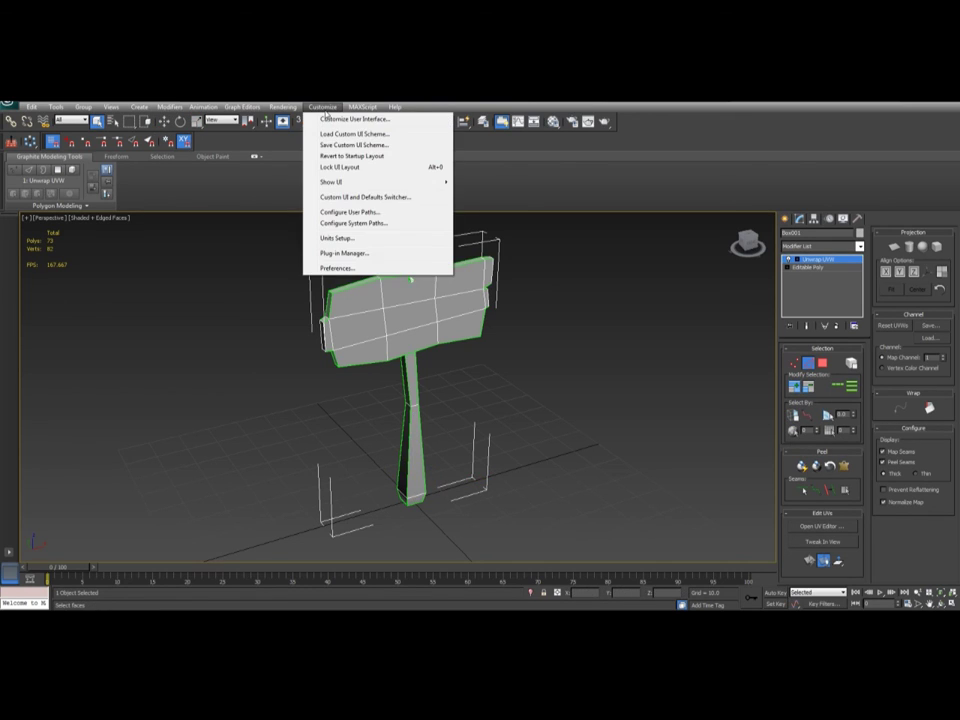
{"action": "left_click", "coordinate": [338, 267]}
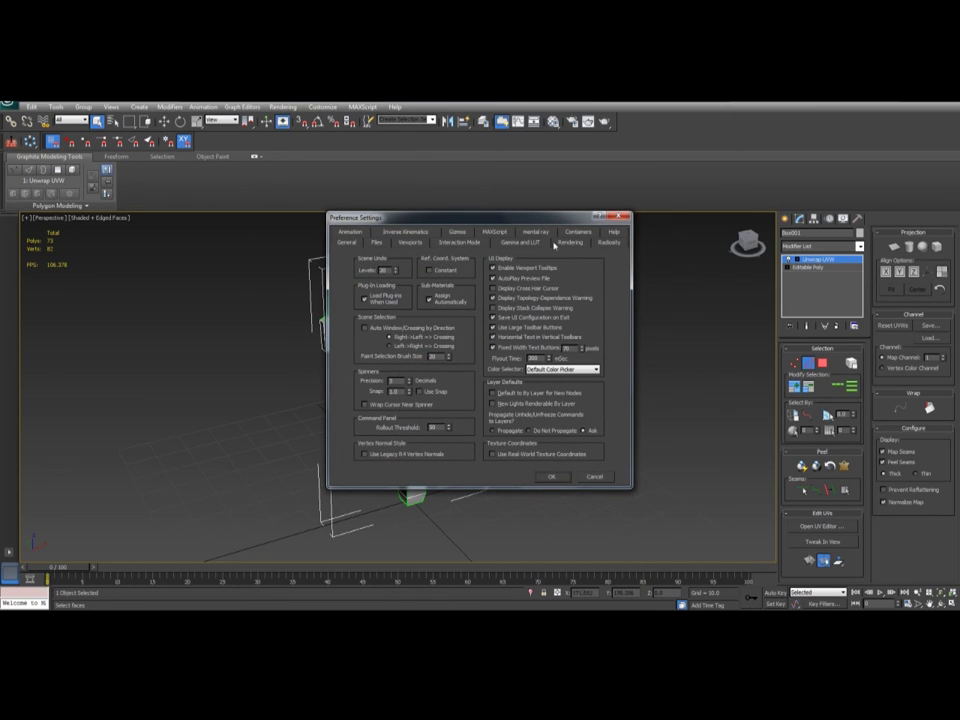
{"action": "left_click", "coordinate": [622, 216]}
Open the Customize User Interface dialog and place it beside the signpost.
{"action": "left_click", "coordinate": [322, 106]}
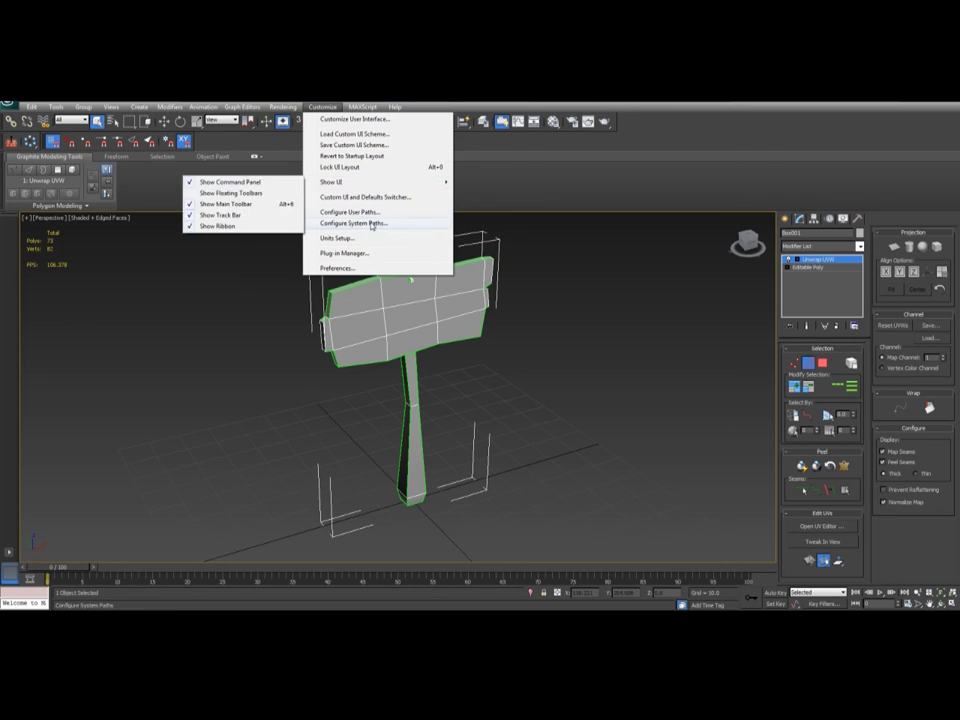
{"action": "mouse_move", "coordinate": [357, 186]}
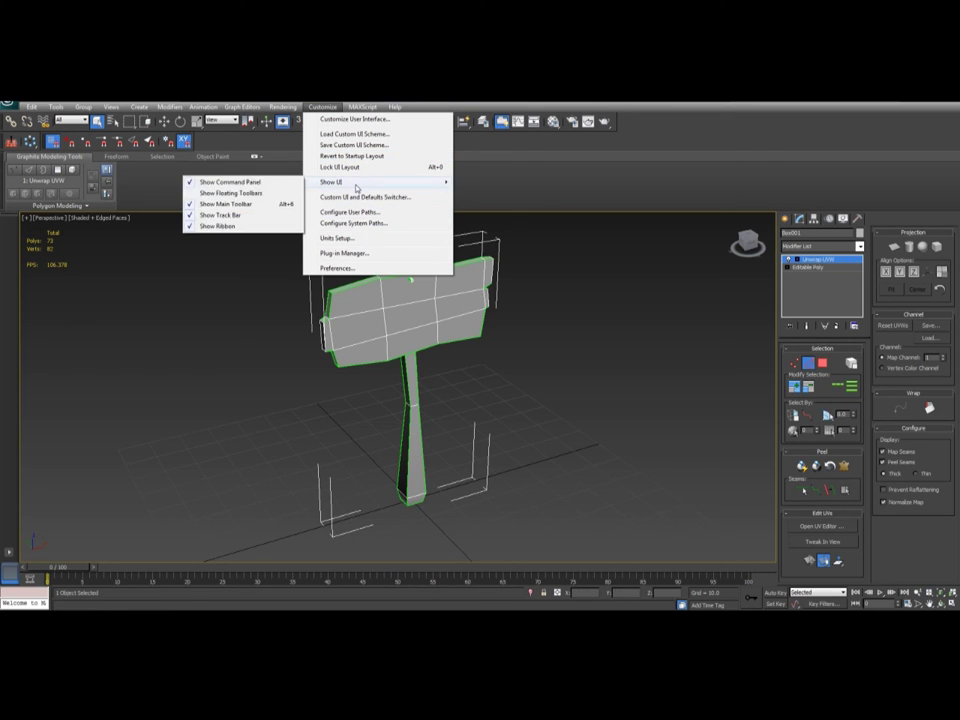
{"action": "left_click", "coordinate": [368, 122]}
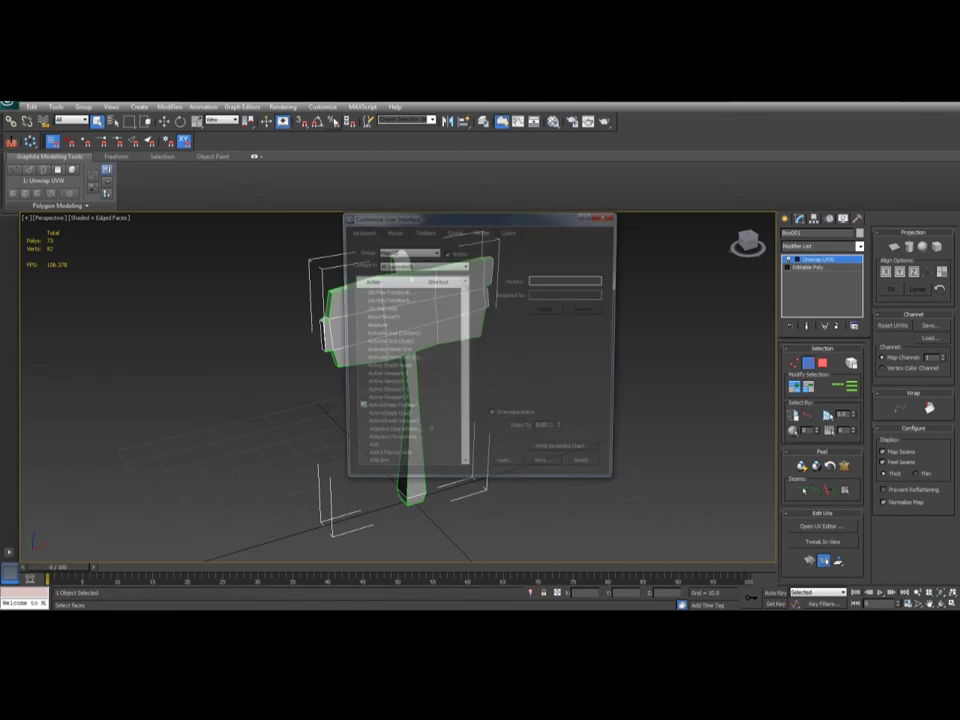
{"action": "left_click", "coordinate": [322, 106]}
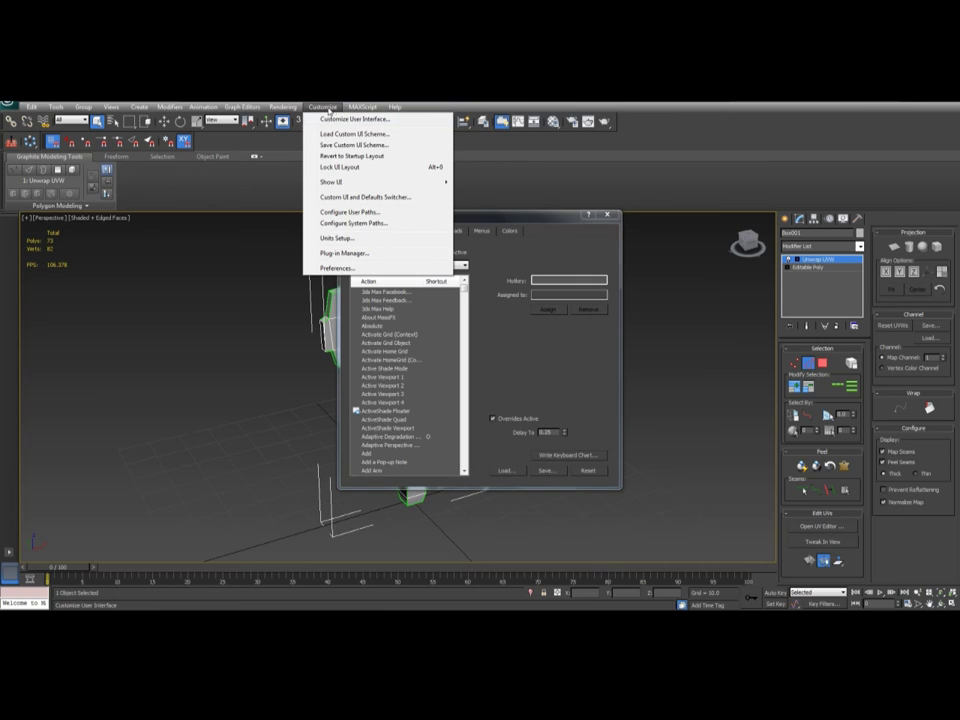
{"action": "left_click", "coordinate": [325, 107]}
{"action": "left_click", "coordinate": [325, 107]}
{"action": "left_click", "coordinate": [530, 216]}
{"action": "left_click_drag", "start_coordinate": [530, 216], "coordinate": [665, 232]}
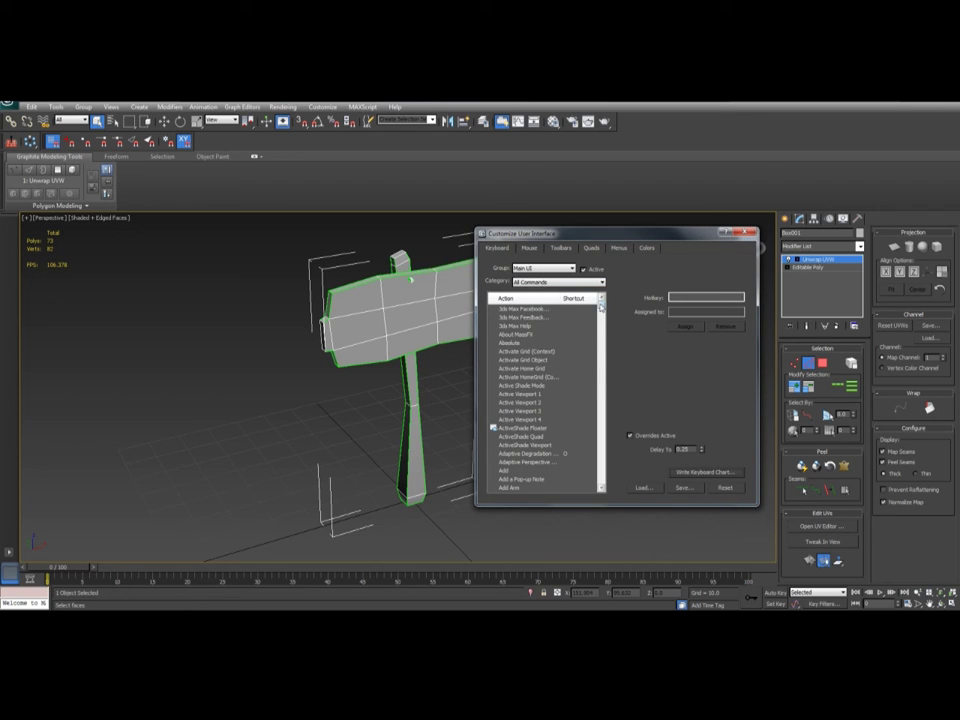
Look up the Stitch Selected command in the keyboard shortcut list, try Shift+S as its hotkey and close the dialog.
{"action": "left_click_drag", "start_coordinate": [600, 308], "coordinate": [602, 420]}
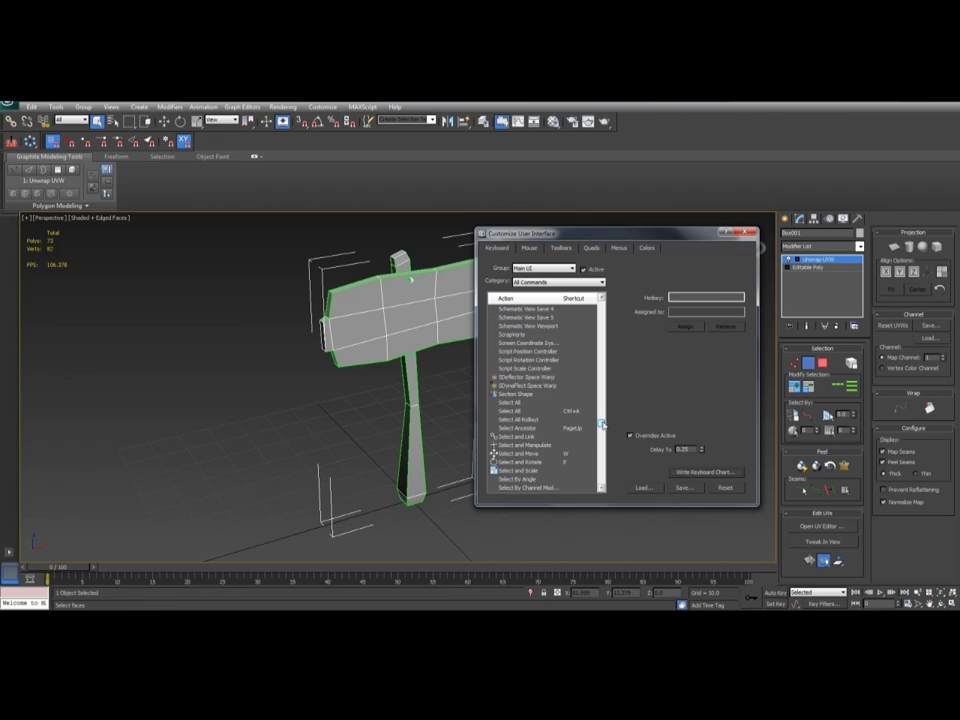
{"action": "left_click", "coordinate": [602, 489]}
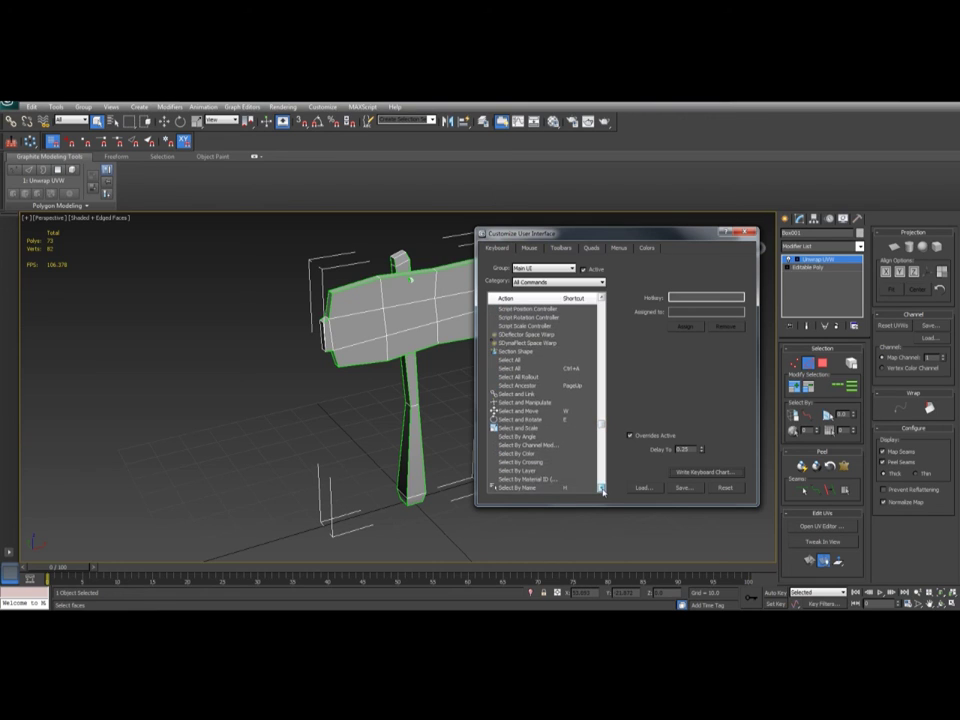
{"action": "left_click_drag", "start_coordinate": [602, 424], "coordinate": [606, 451]}
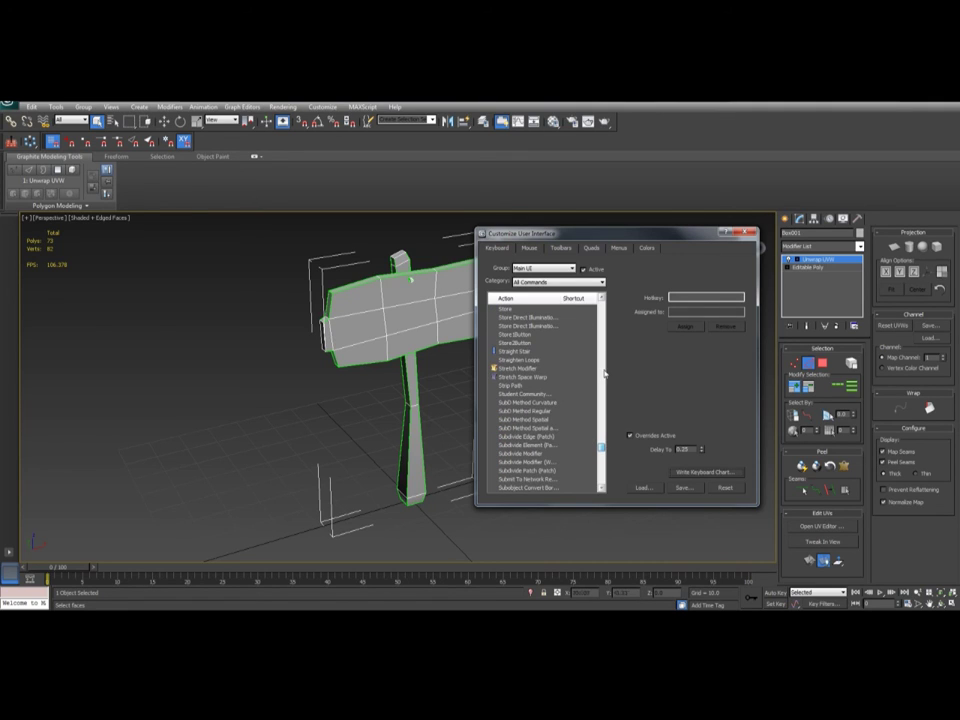
{"action": "left_click", "coordinate": [601, 298]}
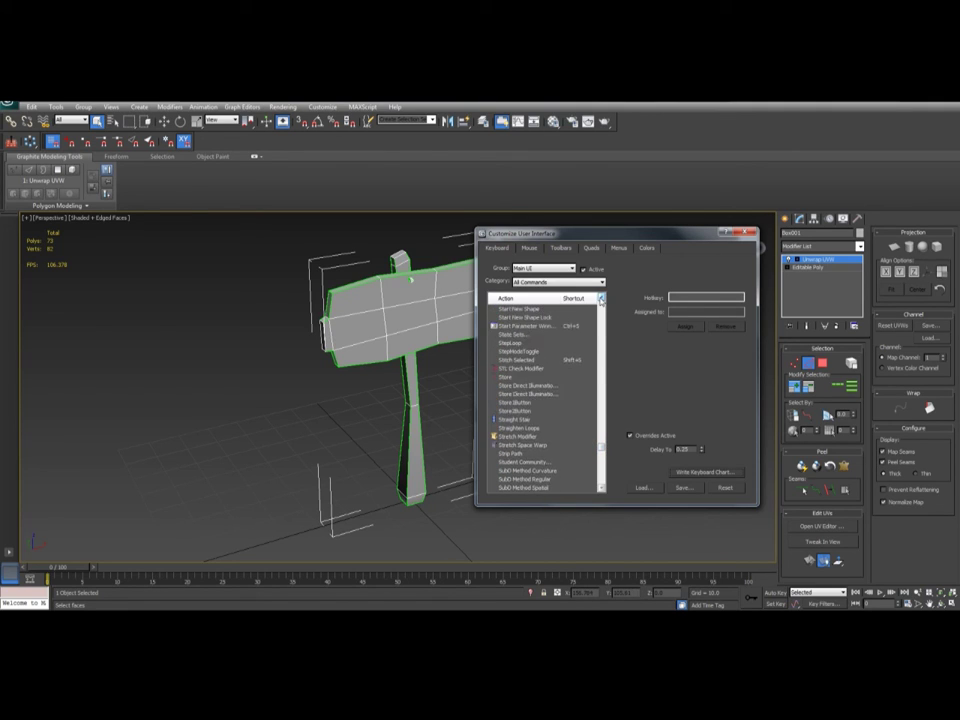
{"action": "left_click", "coordinate": [601, 298]}
{"action": "left_click", "coordinate": [518, 369]}
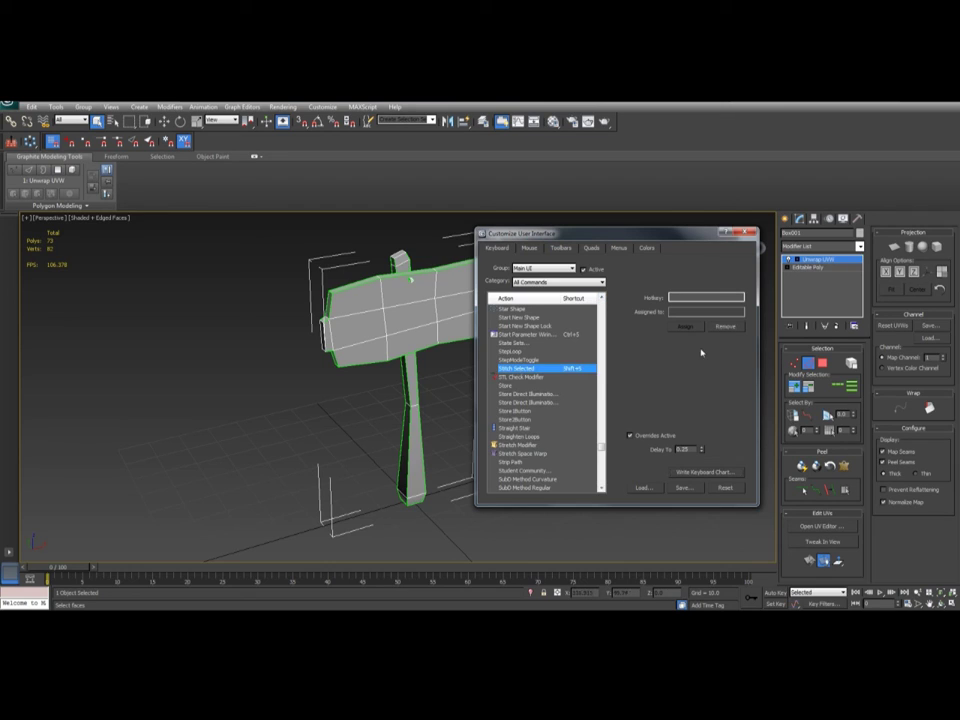
{"action": "left_click", "coordinate": [684, 298]}
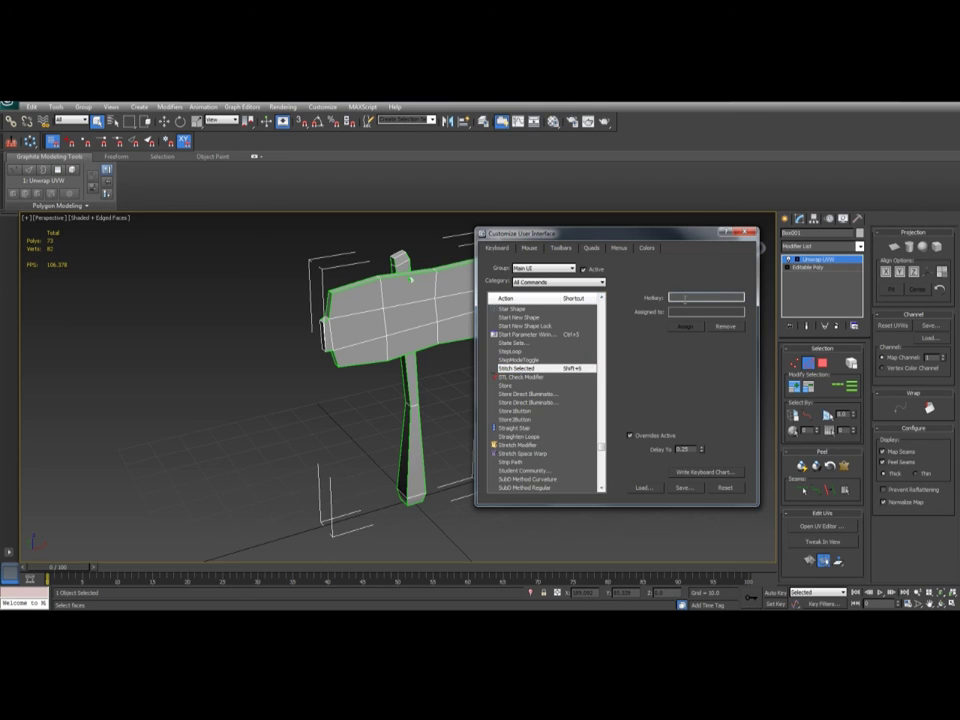
{"action": "key", "text": "shift+s"}
{"action": "key", "text": "shift+e"}
{"action": "key", "text": "shift+s"}
{"action": "left_click", "coordinate": [748, 233]}
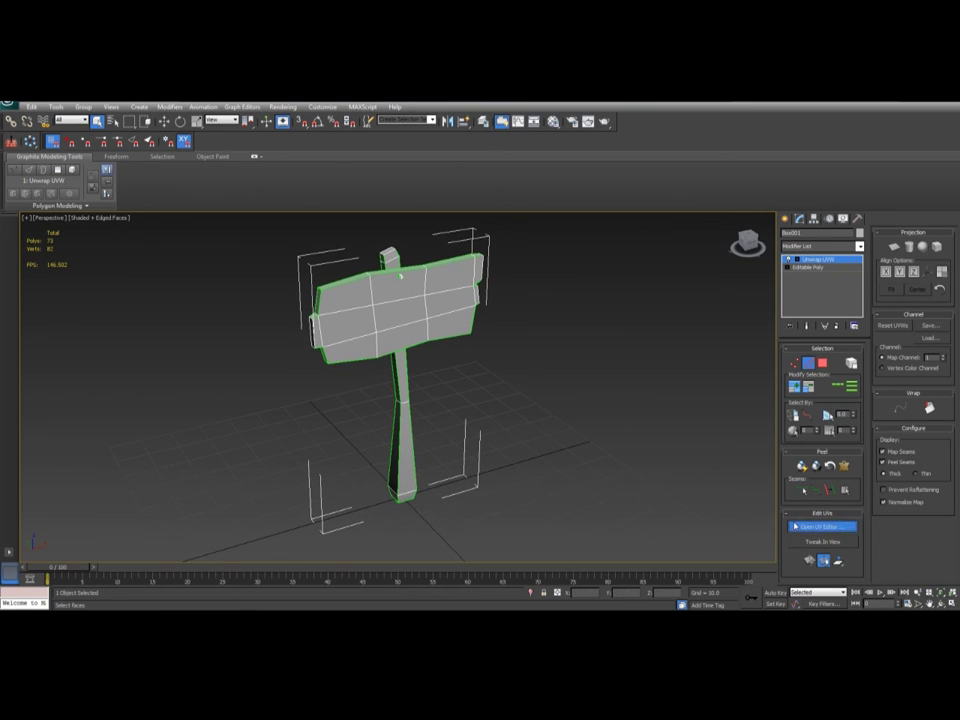
Open the UV editor, place it beside the model and select all of the signpost's UV faces.
{"action": "left_click", "coordinate": [797, 525]}
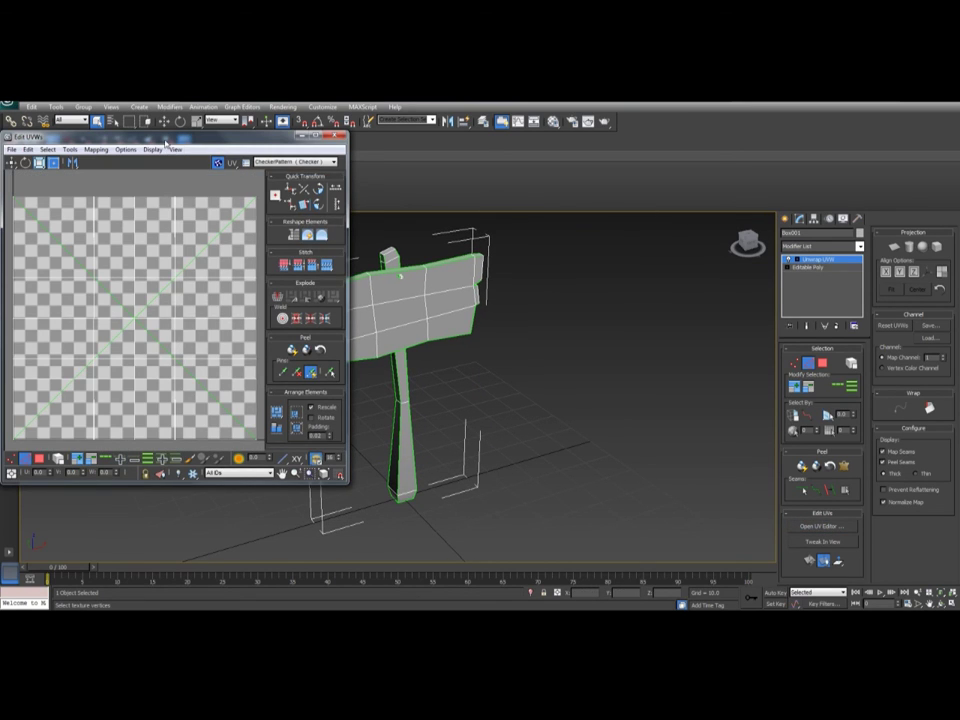
{"action": "left_click_drag", "start_coordinate": [168, 138], "coordinate": [739, 175]}
{"action": "scroll", "coordinate": [735, 287], "scroll_direction": "down", "scroll_amount": 5}
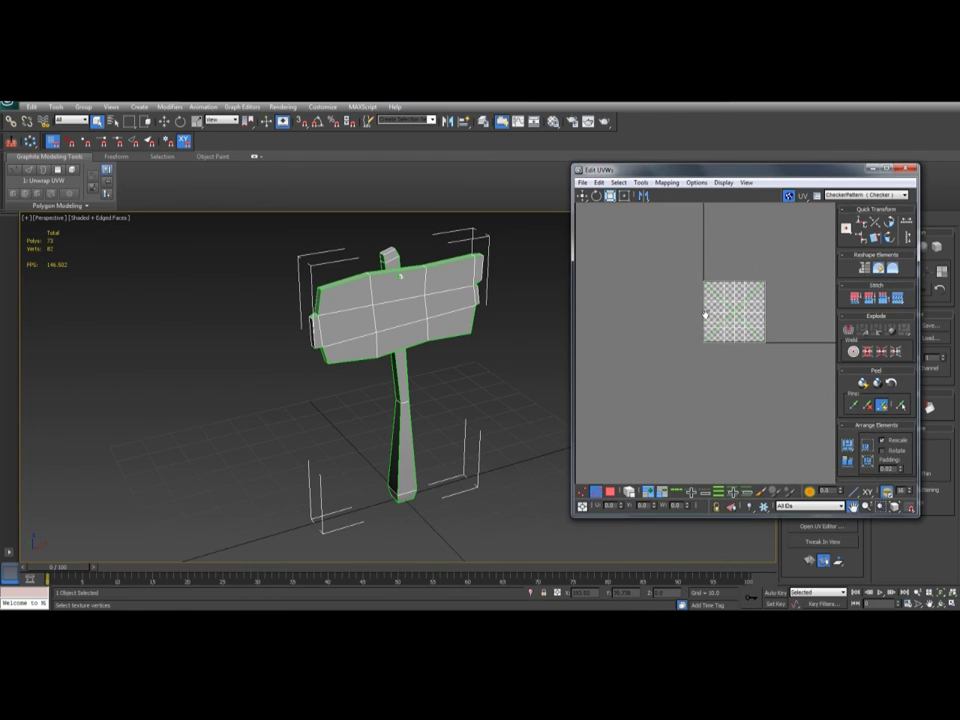
{"action": "middle_click_drag", "start_coordinate": [705, 315], "coordinate": [716, 344]}
{"action": "left_click_drag", "start_coordinate": [669, 279], "coordinate": [815, 462]}
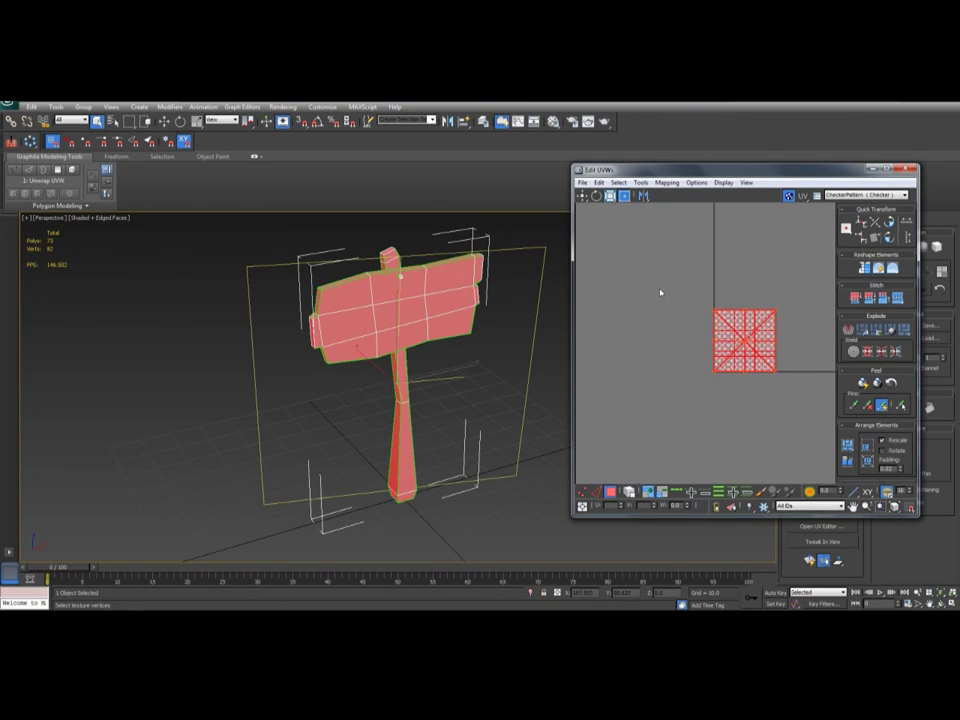
{"action": "middle_click_drag", "start_coordinate": [693, 273], "coordinate": [669, 313]}
{"action": "left_click_drag", "start_coordinate": [668, 312], "coordinate": [785, 418]}
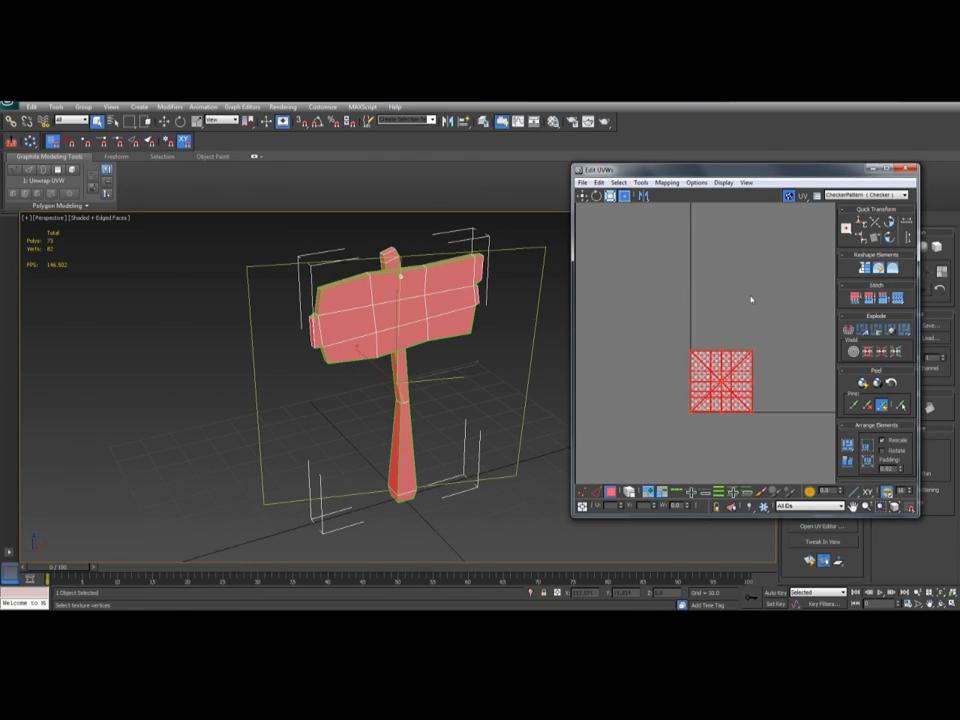
{"action": "left_click", "coordinate": [626, 469]}
{"action": "key", "text": "ctrl+z"}
{"action": "mouse_move", "coordinate": [500, 376]}
{"action": "middle_mouse_down", "text": "alt"}
{"action": "mouse_move", "coordinate": [560, 378]}
{"action": "mouse_move", "coordinate": [505, 366]}
{"action": "middle_mouse_up", "text": "alt"}
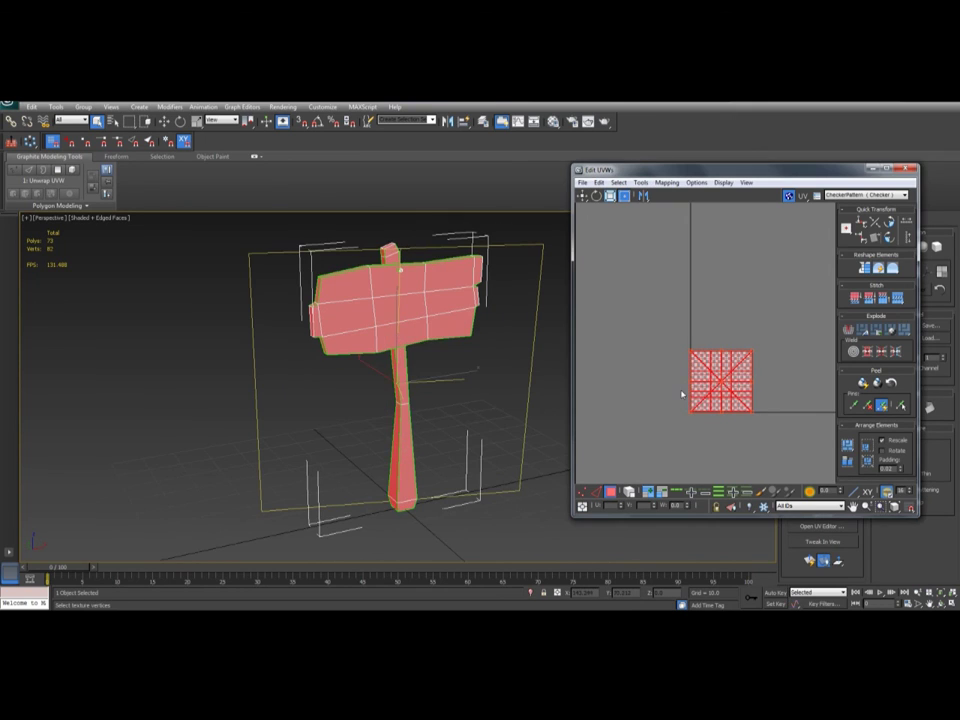
{"action": "left_click_drag", "start_coordinate": [661, 328], "coordinate": [804, 431]}
{"action": "middle_click_drag", "start_coordinate": [434, 295], "coordinate": [415, 305]}
Display the CheckerPattern texture on the signpost and clear the face selection.
{"action": "left_click", "coordinate": [854, 194]}
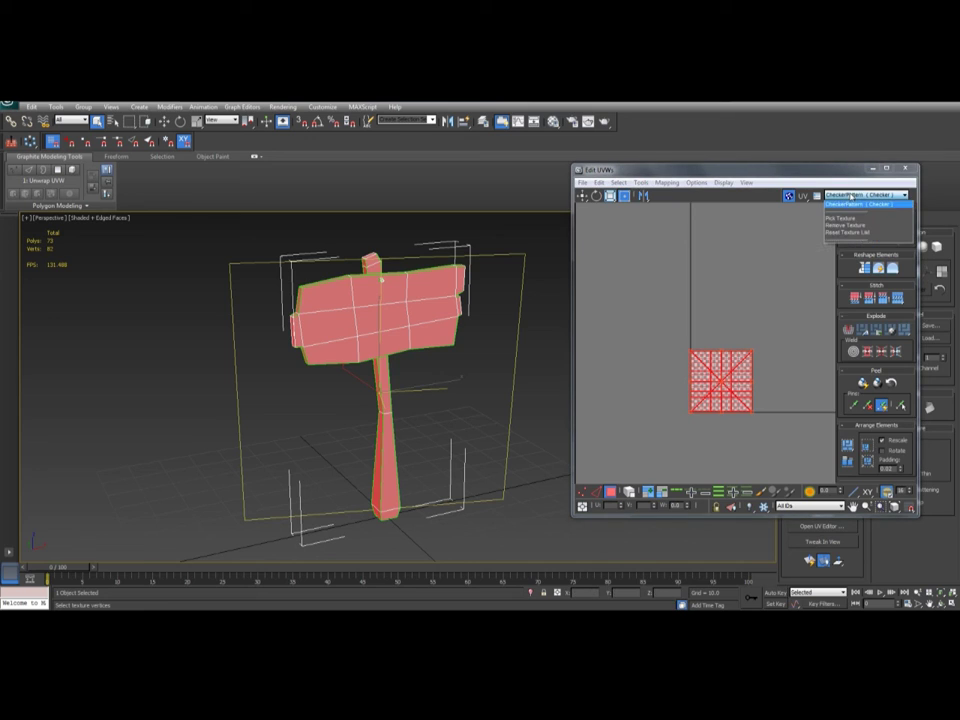
{"action": "left_click", "coordinate": [855, 204]}
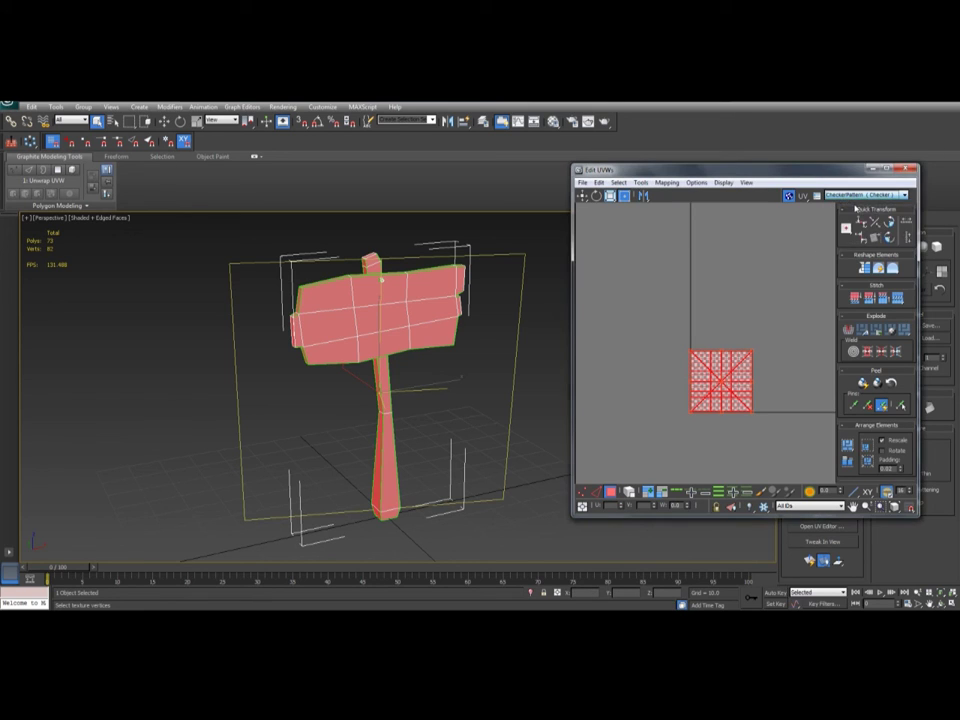
{"action": "left_click", "coordinate": [549, 339]}
{"action": "middle_click_drag", "start_coordinate": [549, 339], "coordinate": [514, 382], "text": "alt"}
{"action": "scroll", "coordinate": [352, 325], "scroll_direction": "up", "scroll_amount": 5}
{"action": "middle_click_drag", "start_coordinate": [351, 324], "coordinate": [450, 335]}
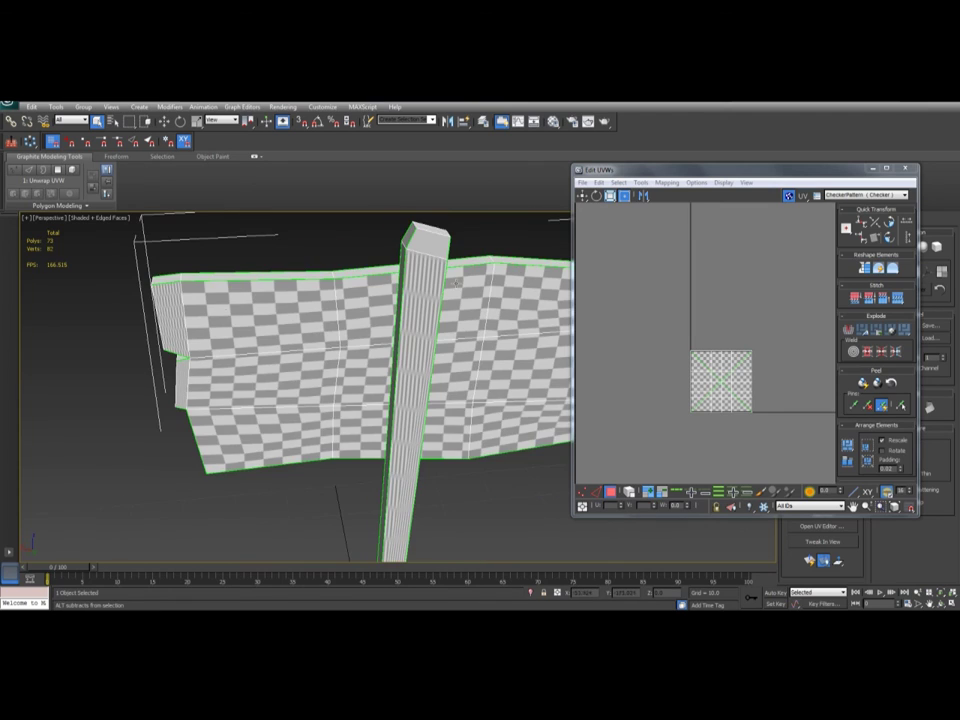
Examine the checker stretching on the board's end faces and the post by selecting faces and viewing the sign from several sides.
{"action": "left_click", "coordinate": [176, 298]}
{"action": "left_click", "coordinate": [196, 303]}
{"action": "left_click", "coordinate": [157, 313]}
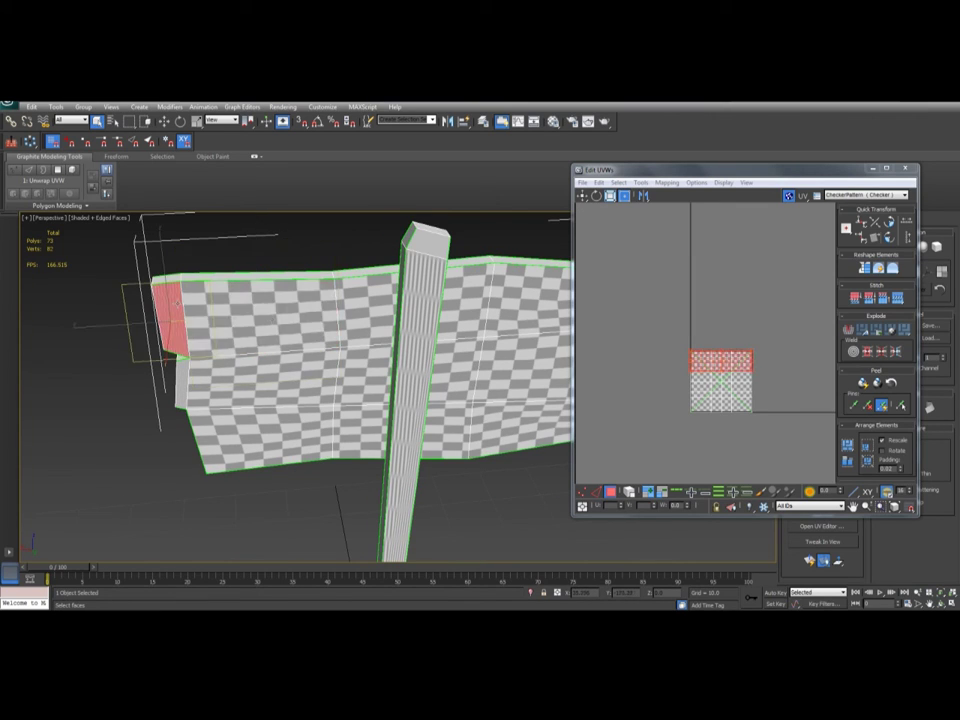
{"action": "left_click", "coordinate": [282, 383]}
{"action": "left_click", "coordinate": [183, 383]}
{"action": "left_click", "coordinate": [288, 269]}
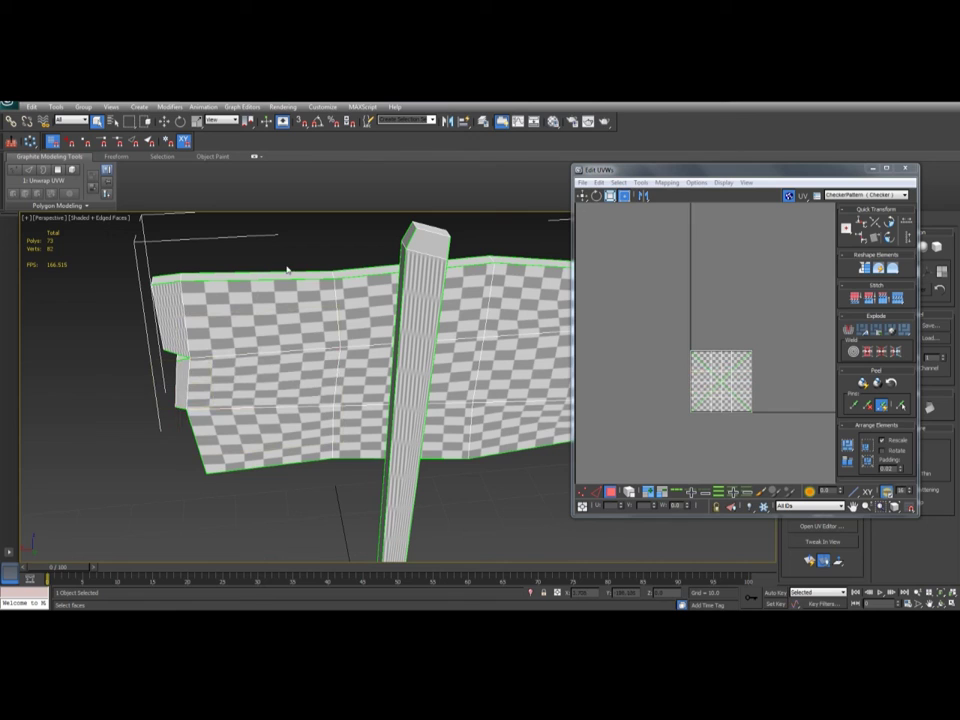
{"action": "middle_click_drag", "start_coordinate": [280, 262], "coordinate": [425, 308], "text": "alt"}
{"action": "middle_click_drag", "start_coordinate": [411, 371], "coordinate": [392, 343], "text": "alt"}
{"action": "middle_click_drag", "start_coordinate": [681, 372], "coordinate": [679, 339]}
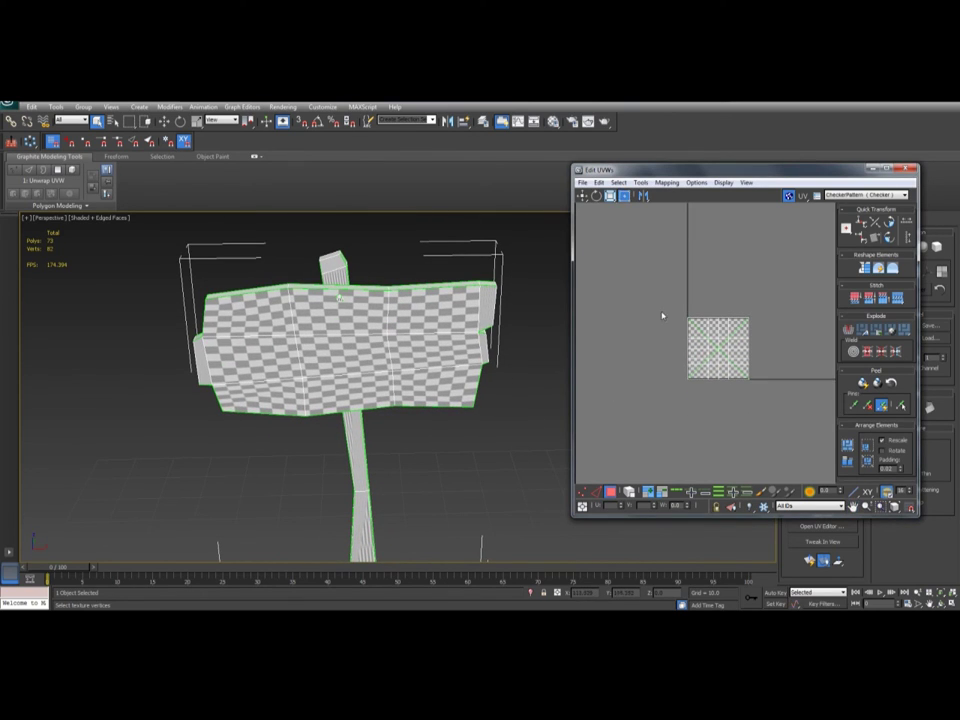
Apply Flatten Mapping to all of the signpost's UV faces and move the resulting islands outside the checkered texture tile.
{"action": "left_click_drag", "start_coordinate": [664, 315], "coordinate": [815, 445]}
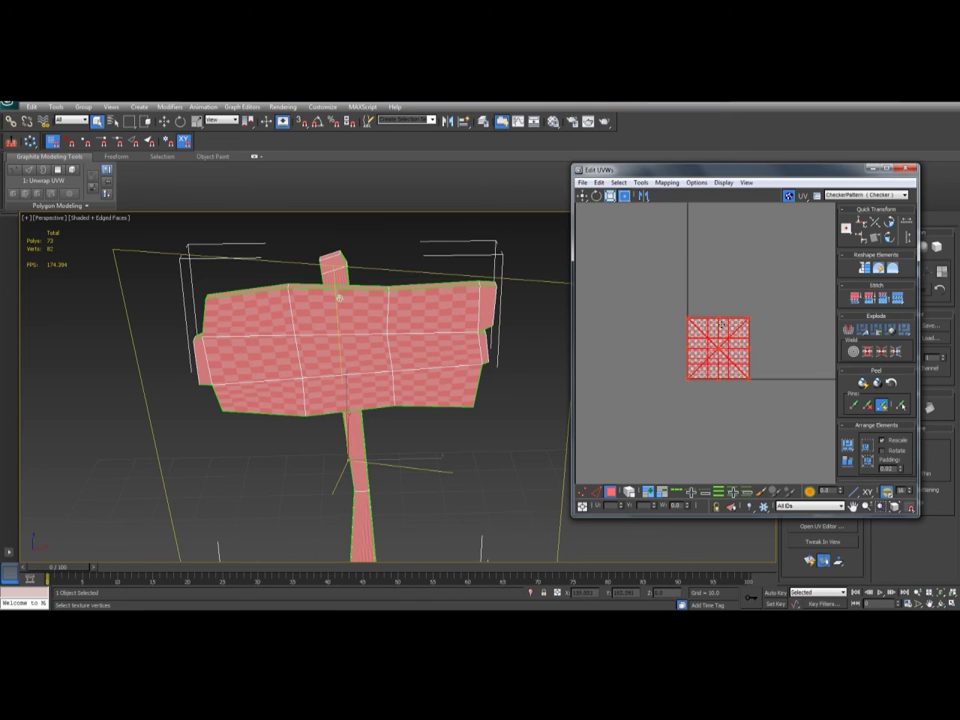
{"action": "middle_click_drag", "start_coordinate": [400, 368], "coordinate": [449, 379], "text": "alt"}
{"action": "scroll", "coordinate": [476, 373], "scroll_direction": "down", "scroll_amount": 5}
{"action": "scroll", "coordinate": [416, 384], "scroll_direction": "up", "scroll_amount": 5}
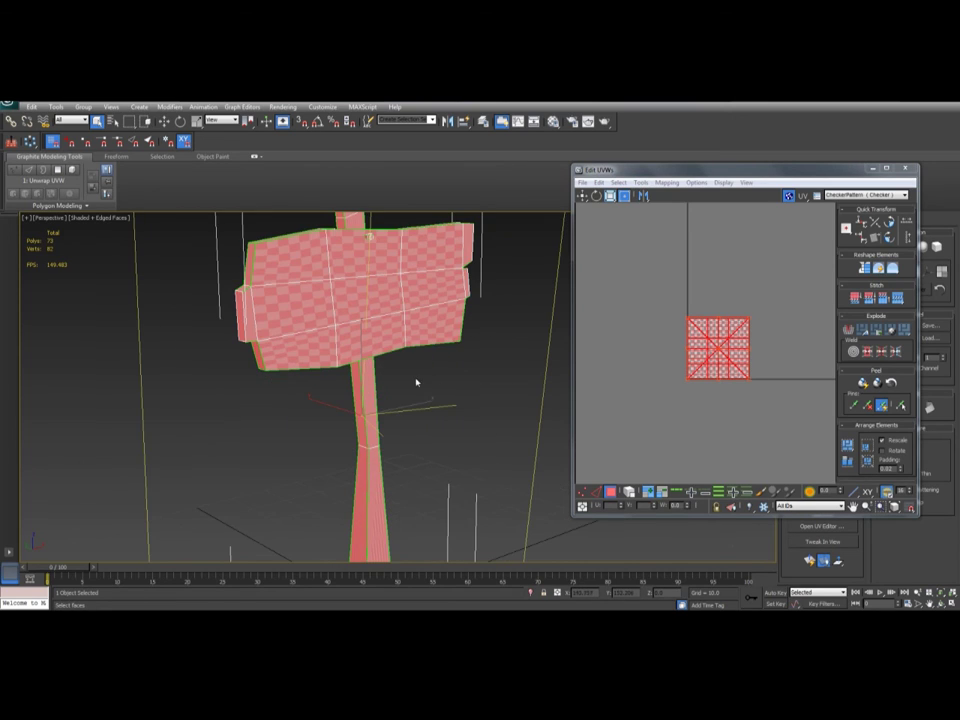
{"action": "scroll", "coordinate": [643, 242], "scroll_direction": "down", "scroll_amount": 2}
{"action": "middle_click_drag", "start_coordinate": [661, 225], "coordinate": [692, 243]}
{"action": "scroll", "coordinate": [404, 318], "scroll_direction": "down", "scroll_amount": 4}
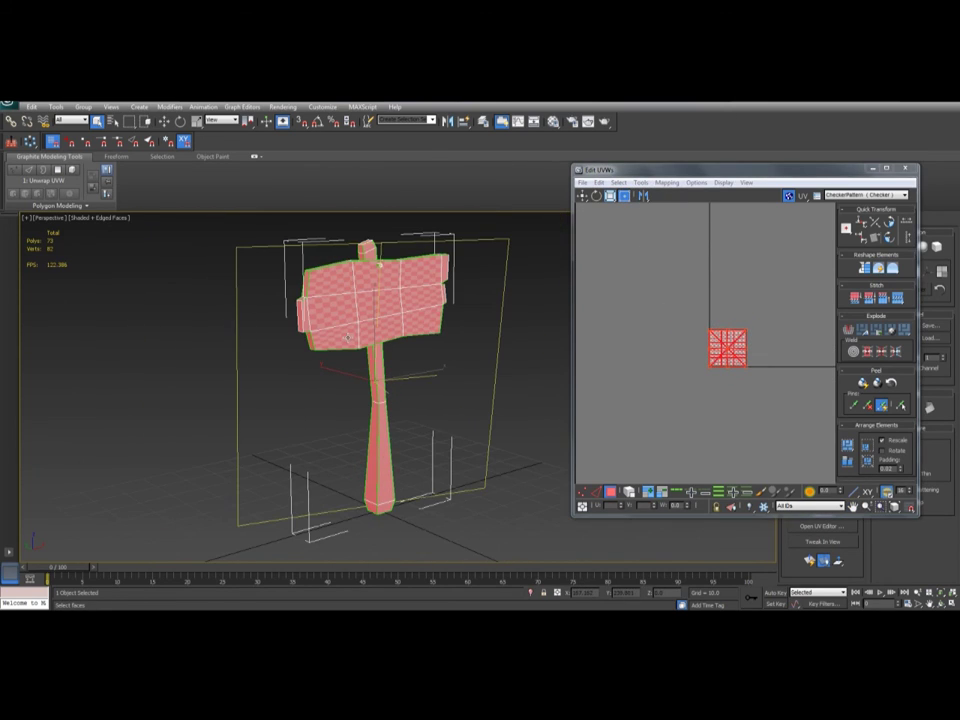
{"action": "left_click", "coordinate": [664, 182]}
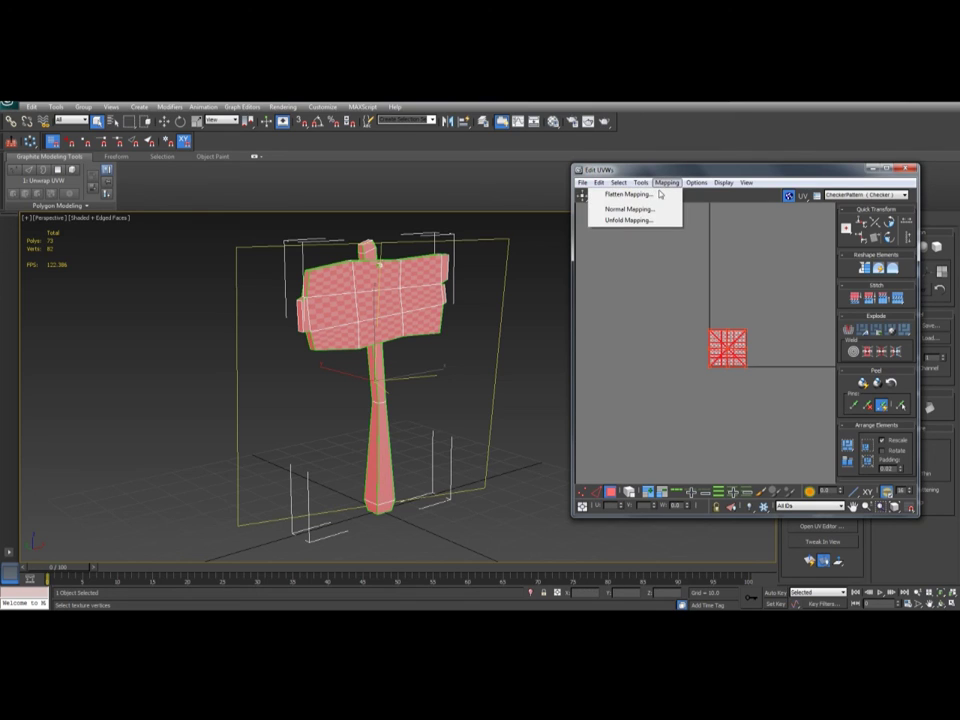
{"action": "left_click", "coordinate": [659, 194]}
{"action": "left_click", "coordinate": [151, 159]}
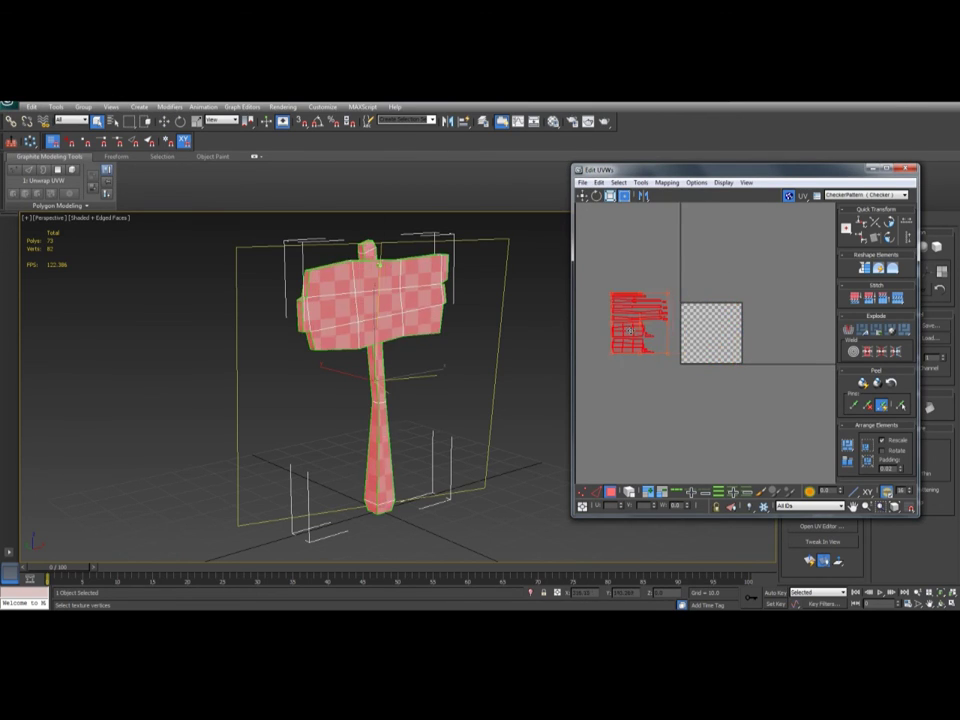
{"action": "left_click", "coordinate": [645, 273]}
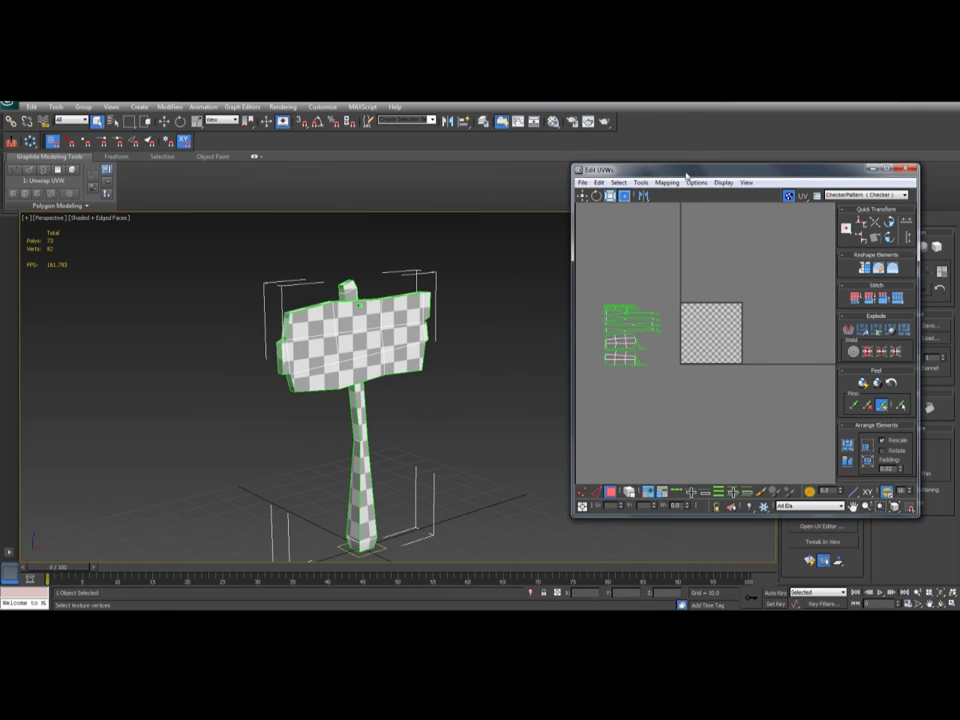
Turn on face selection by element for the unwrap, keeping the UV editor beside the model.
{"action": "left_click_drag", "start_coordinate": [686, 176], "coordinate": [131, 200]}
{"action": "key", "text": "3"}
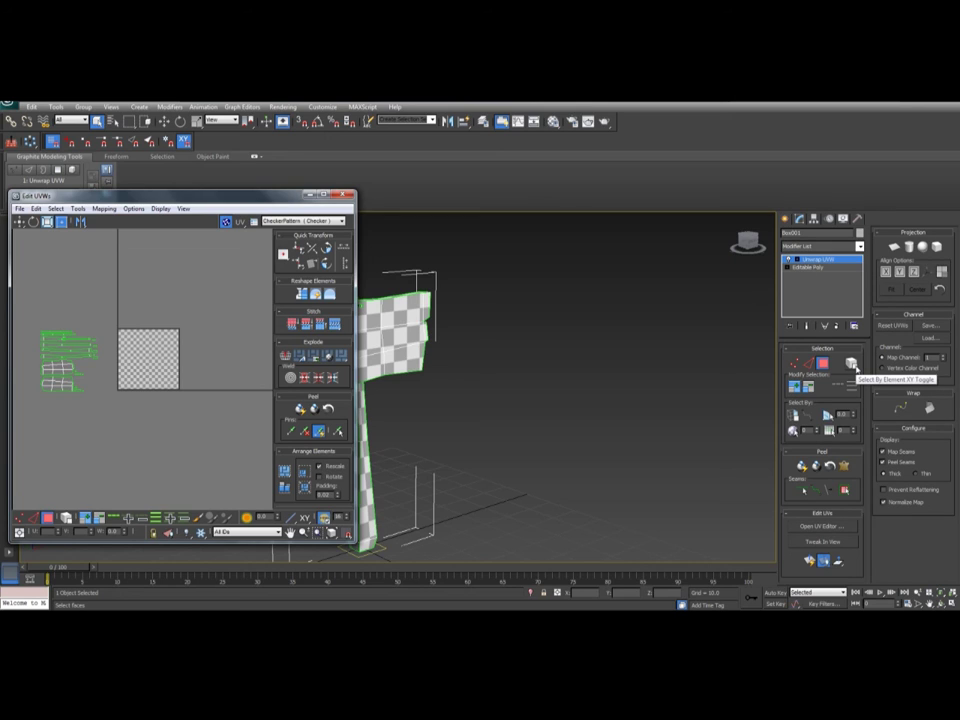
{"action": "left_click_drag", "start_coordinate": [257, 197], "coordinate": [785, 228]}
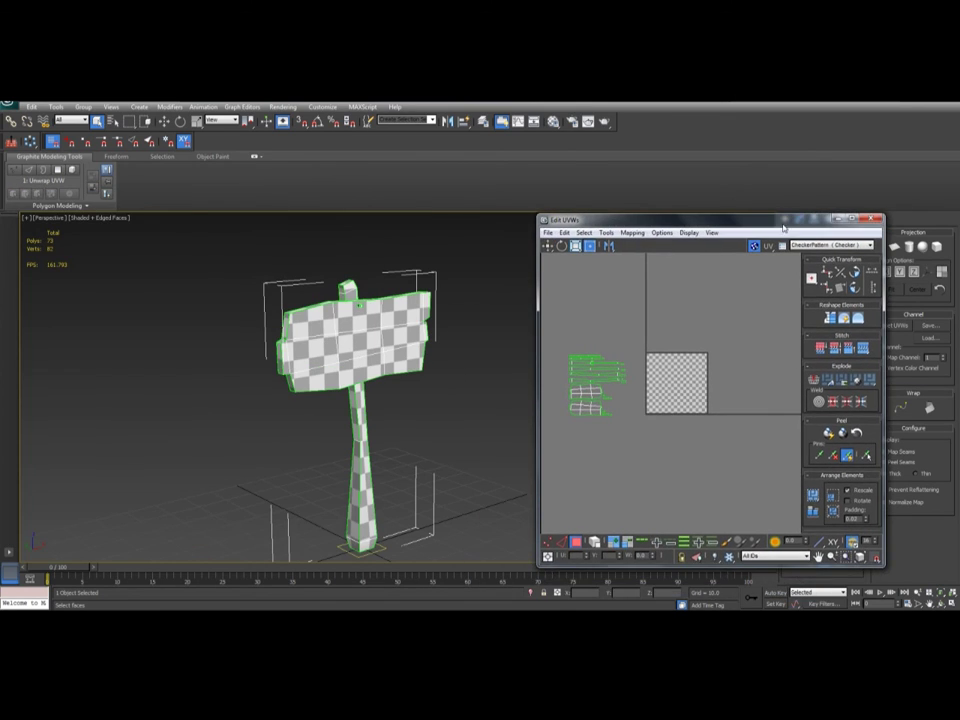
Select the sign board's faces, apply Flatten Mapping to them, and move the resulting islands to the right of the checkered texture tile.
{"action": "left_click", "coordinate": [361, 350]}
{"action": "left_click", "coordinate": [362, 420]}
{"action": "left_click", "coordinate": [402, 400]}
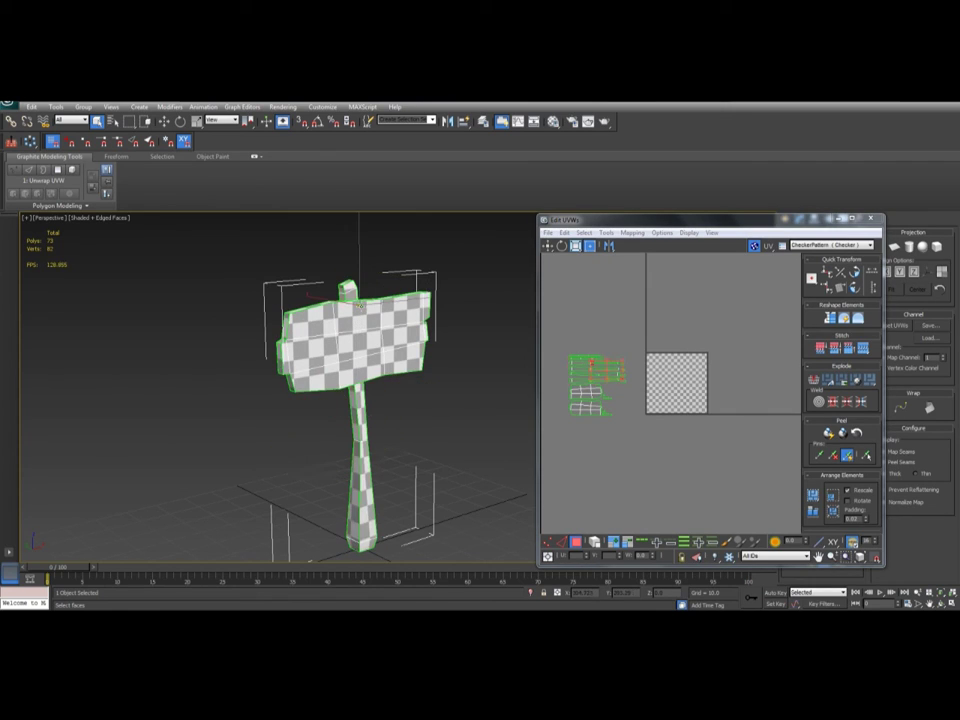
{"action": "left_click", "coordinate": [394, 331]}
{"action": "left_click", "coordinate": [631, 234]}
{"action": "left_click", "coordinate": [616, 245]}
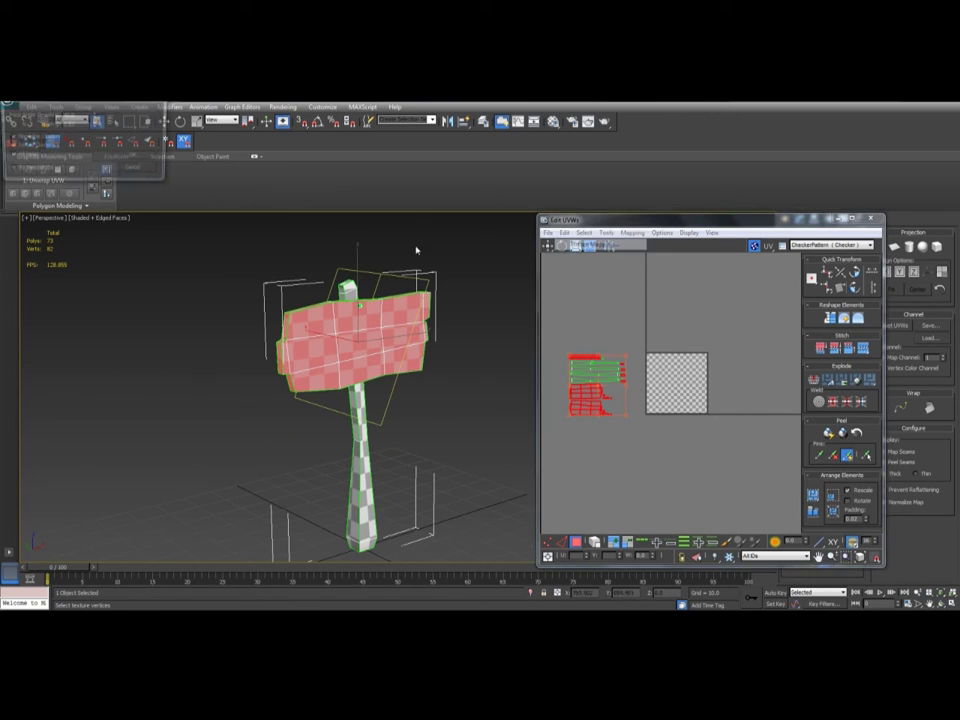
{"action": "left_click", "coordinate": [106, 121]}
{"action": "left_click_drag", "start_coordinate": [668, 381], "coordinate": [768, 381]}
Flatten-map the signpost's post faces separately and move their islands above the checkered texture tile.
{"action": "left_click", "coordinate": [357, 413]}
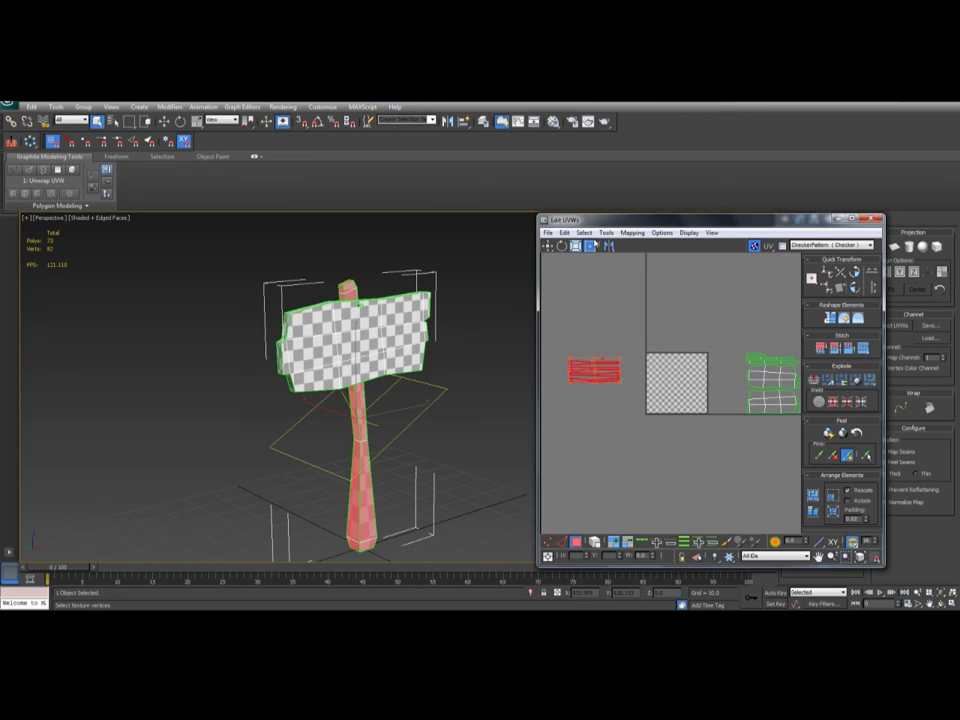
{"action": "left_click", "coordinate": [631, 234]}
{"action": "left_click", "coordinate": [613, 246]}
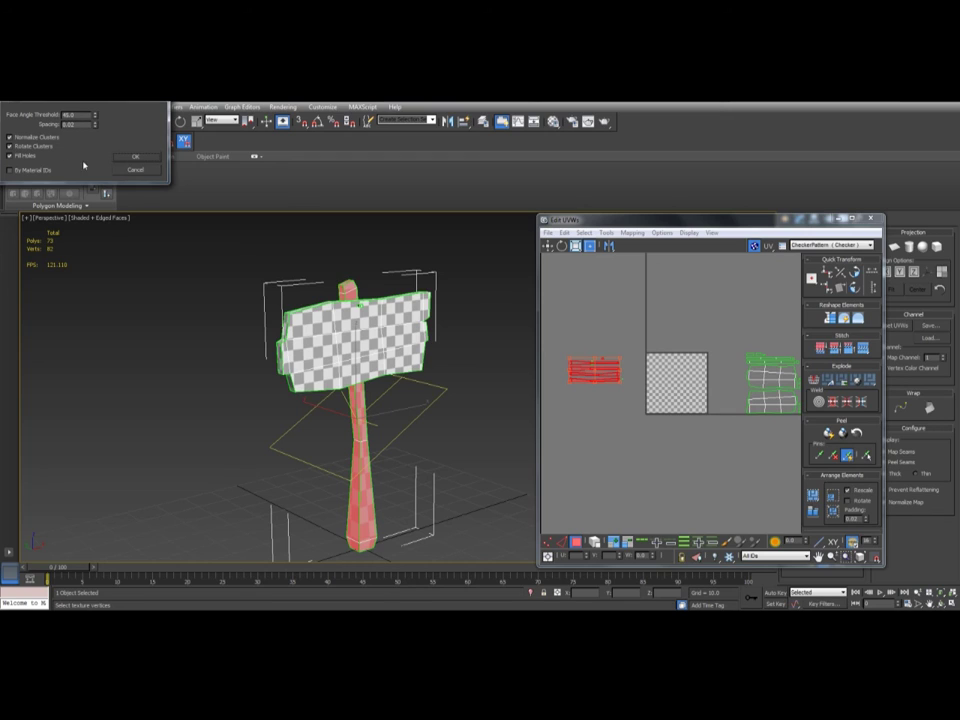
{"action": "left_click", "coordinate": [135, 159]}
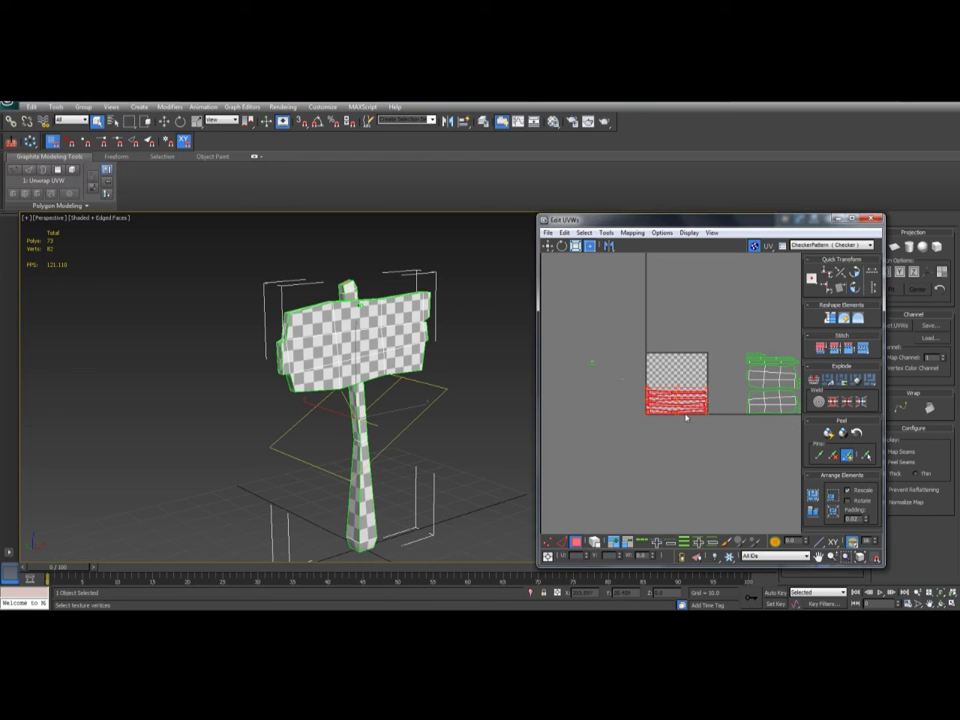
{"action": "left_click_drag", "start_coordinate": [690, 404], "coordinate": [688, 312]}
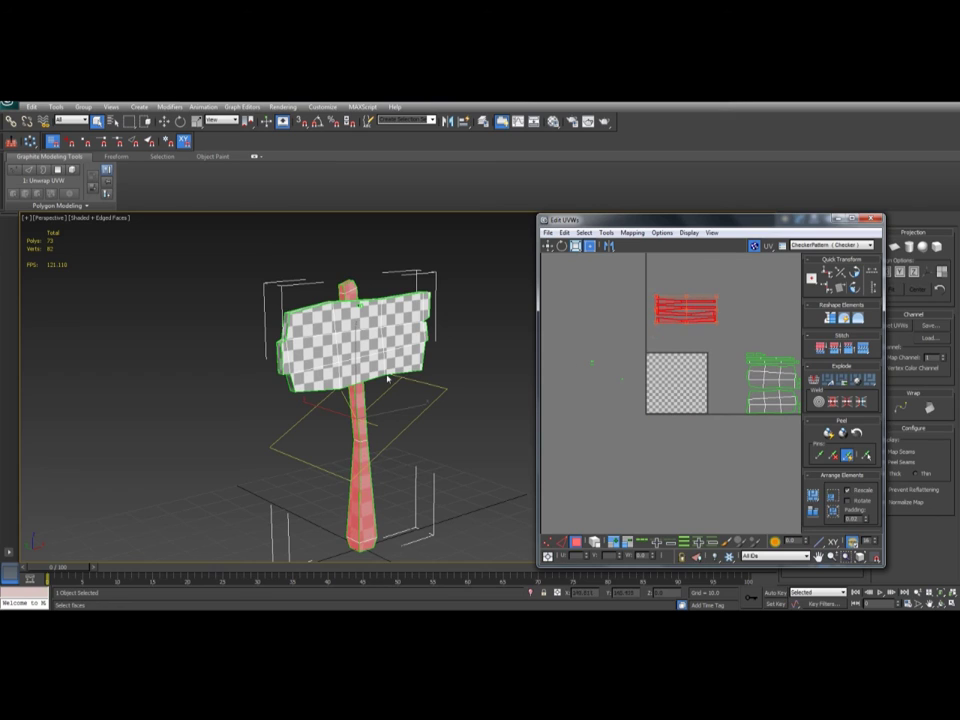
Flatten-map the leftover small faces still beside the texture tile and place their new islands to the left of the tile.
{"action": "left_click", "coordinate": [664, 346]}
{"action": "left_click_drag", "start_coordinate": [645, 338], "coordinate": [584, 388]}
{"action": "middle_click_drag", "start_coordinate": [390, 405], "coordinate": [428, 321], "text": "alt"}
{"action": "scroll", "coordinate": [428, 321], "scroll_direction": "up", "scroll_amount": 3}
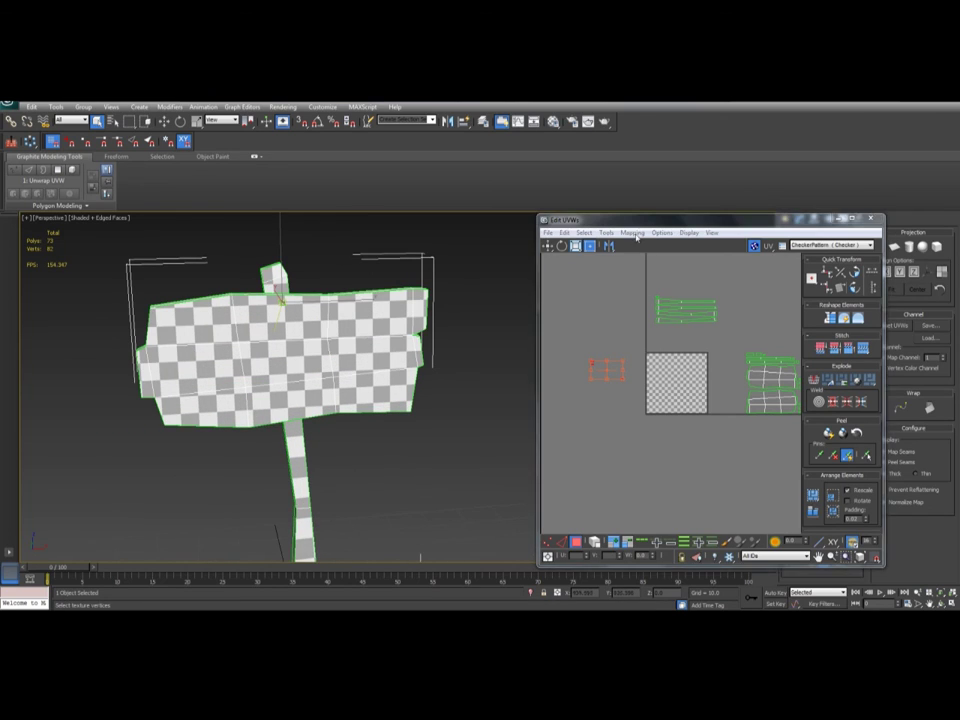
{"action": "left_click", "coordinate": [632, 232]}
{"action": "left_click", "coordinate": [600, 243]}
{"action": "left_click", "coordinate": [131, 161]}
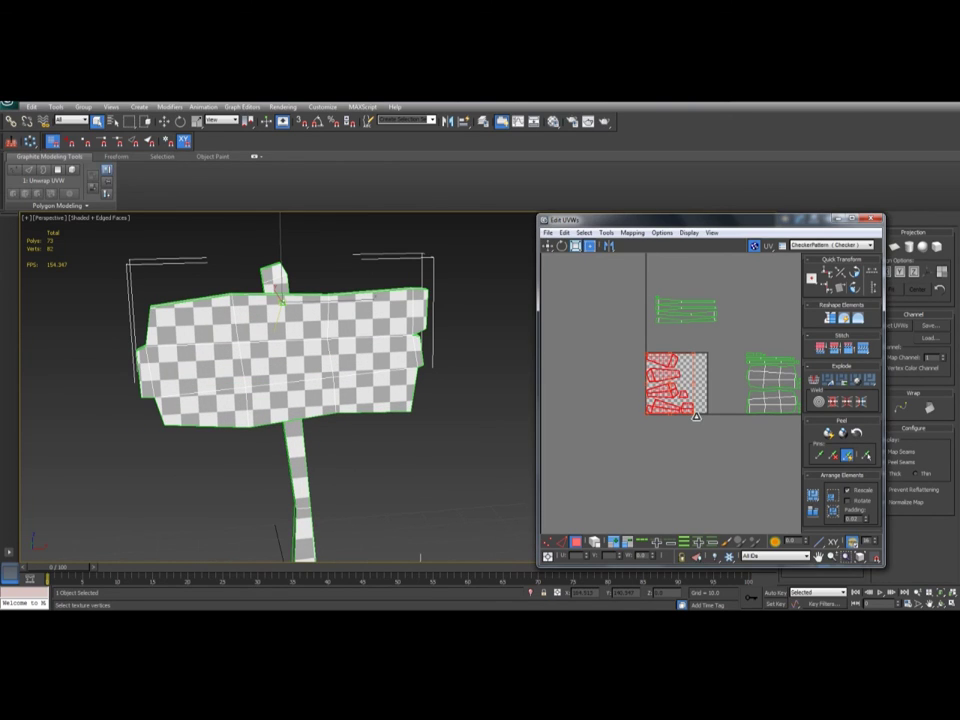
{"action": "left_click_drag", "start_coordinate": [663, 395], "coordinate": [595, 385]}
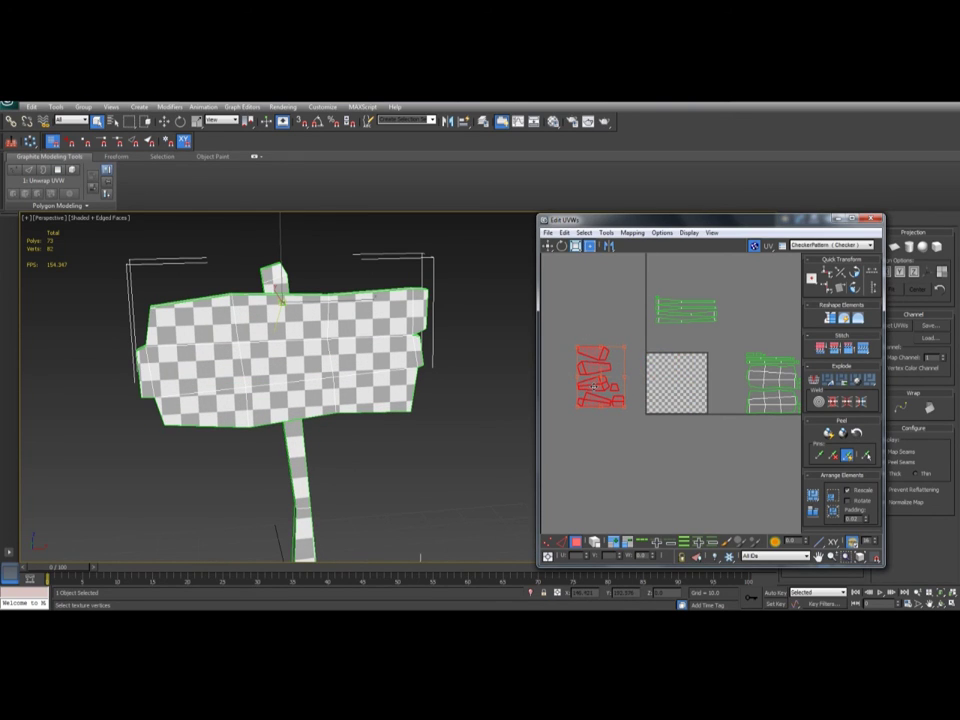